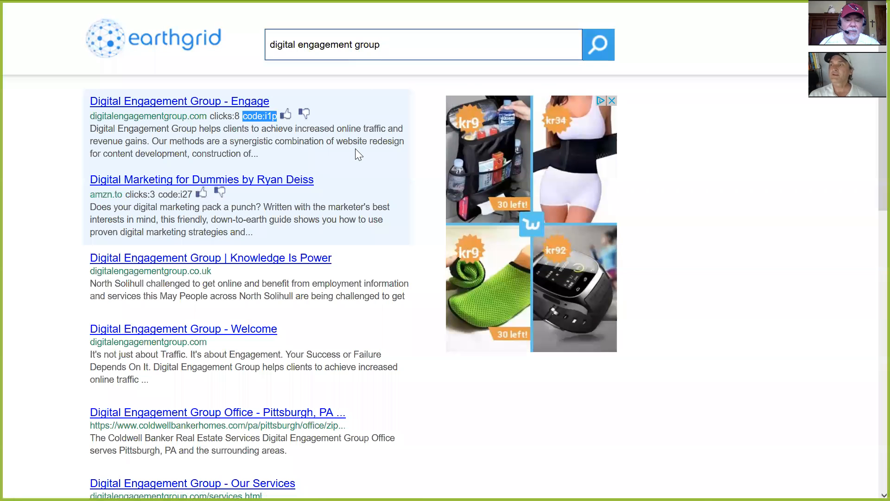
Step: View the form for adding a website listing from the end of the search results, and return to the results page
{"action": "scroll", "coordinate": [445, 251], "scroll_direction": "down", "scroll_amount": 10}
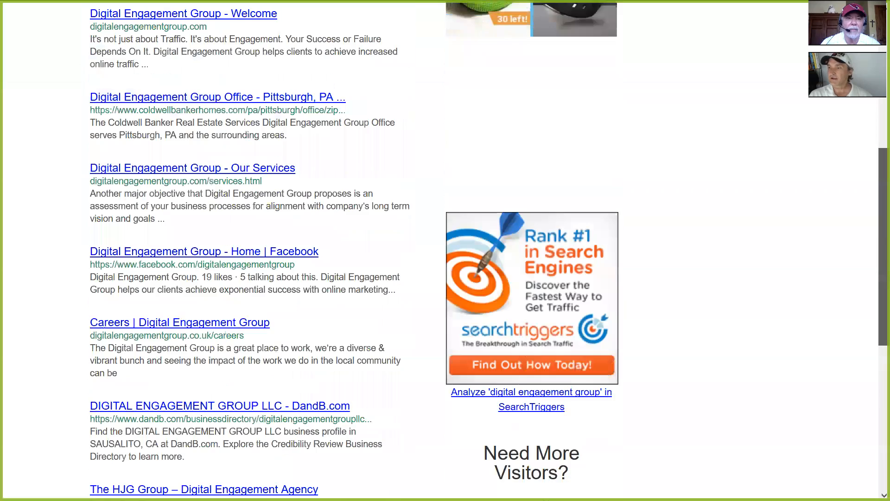
{"action": "left_click", "coordinate": [224, 436]}
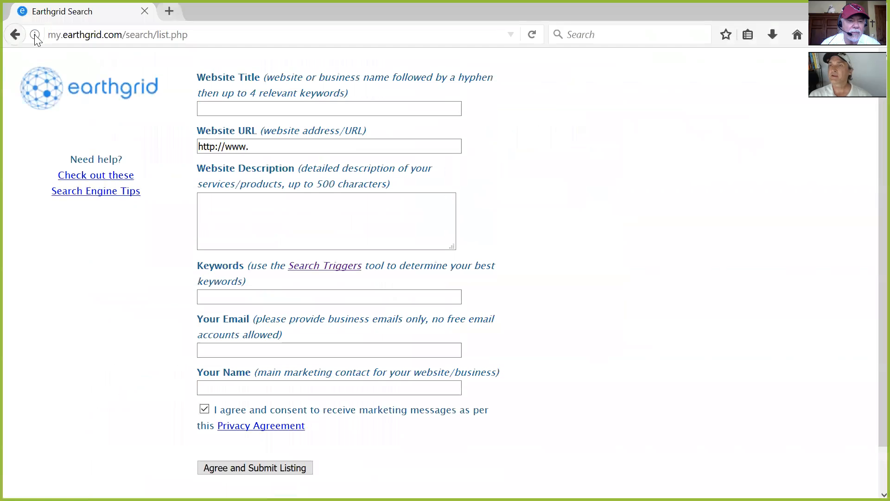
{"action": "left_click", "coordinate": [15, 35]}
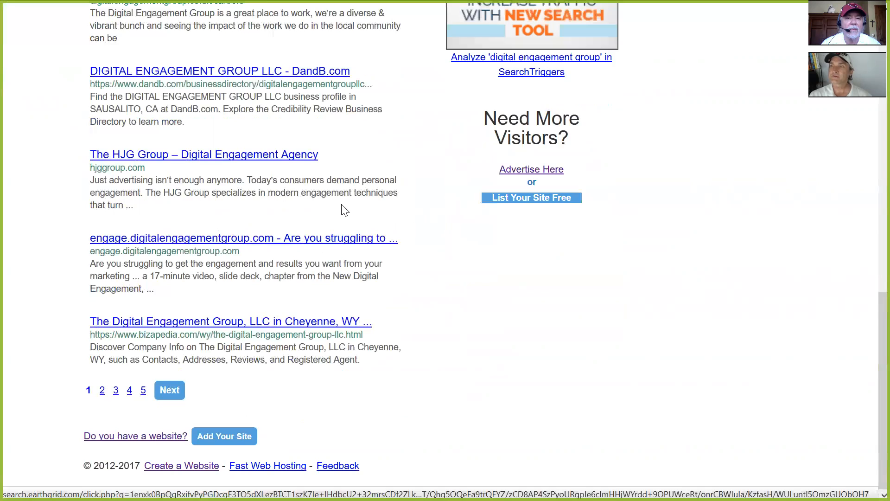
{"action": "scroll", "coordinate": [345, 210], "scroll_direction": "up", "scroll_amount": 4}
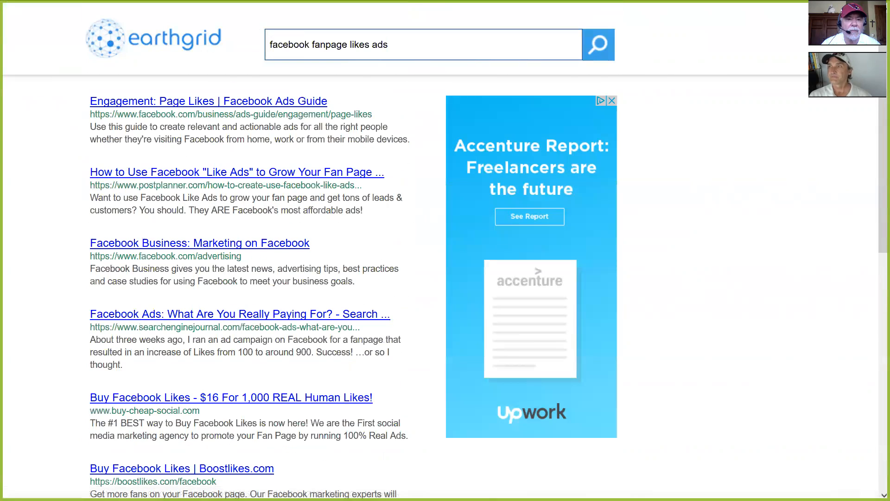
Step: Search Earthgrid for "digital engagement group" and open the "Digital Engagement Group - Engage" result
{"action": "triple_click", "coordinate": [329, 45]}
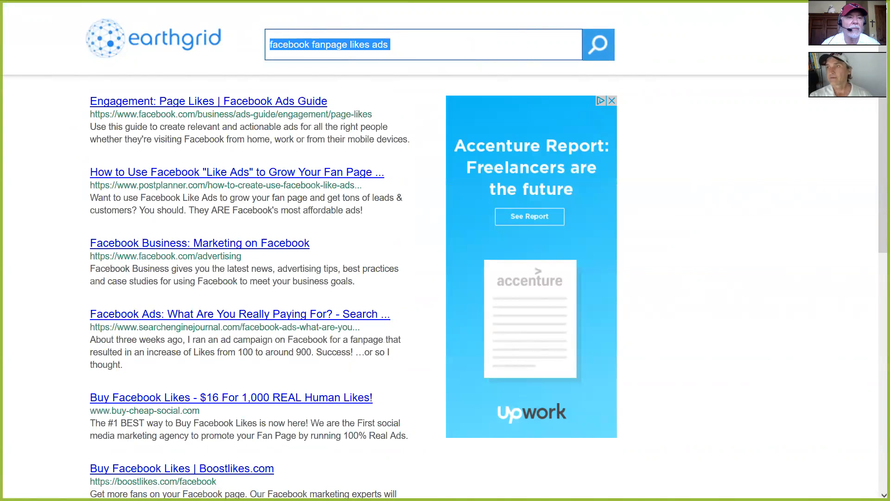
{"action": "type", "text": "digital engagement group"}
{"action": "key", "text": "Return"}
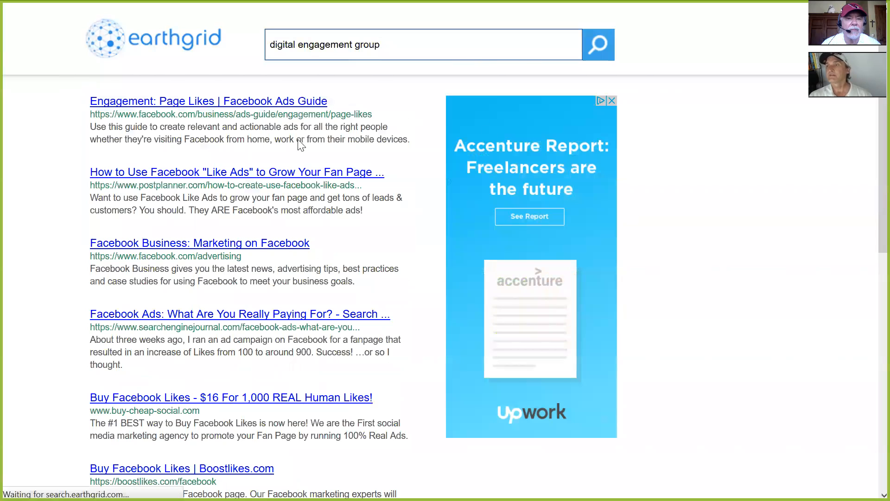
{"action": "left_click", "coordinate": [168, 108]}
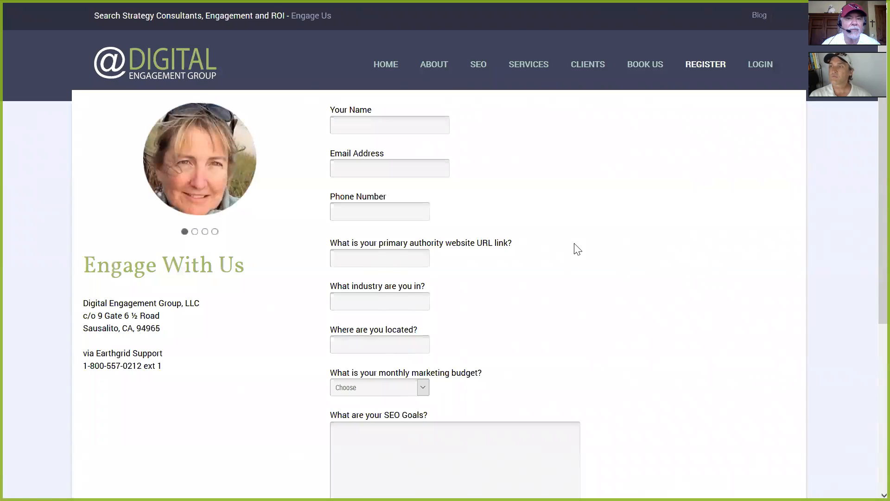
Step: Examine the registration form's fields, including the monthly marketing budget options, the SEO goals question and the members' password field
{"action": "scroll", "coordinate": [578, 249], "scroll_direction": "down", "scroll_amount": 3}
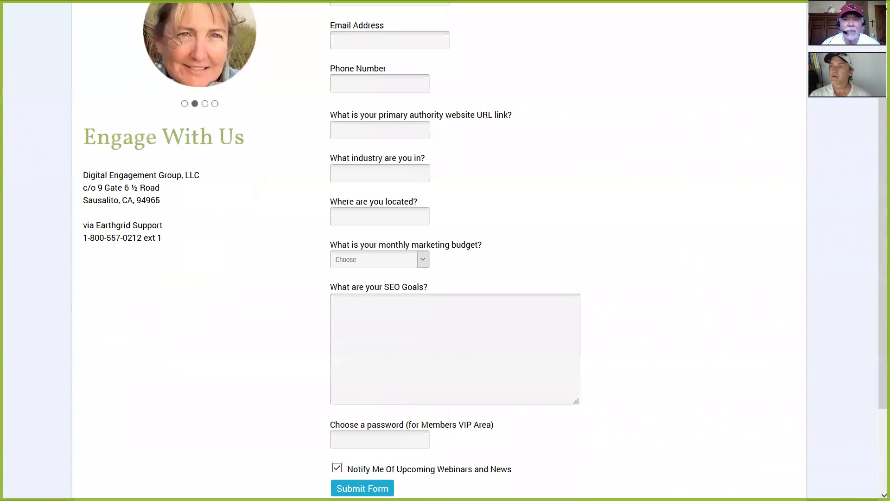
{"action": "left_click", "coordinate": [424, 260]}
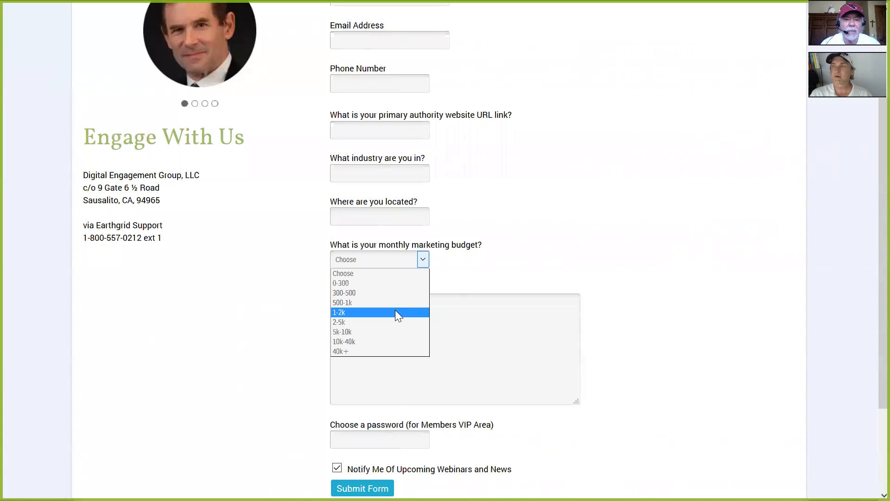
{"action": "left_click", "coordinate": [423, 261]}
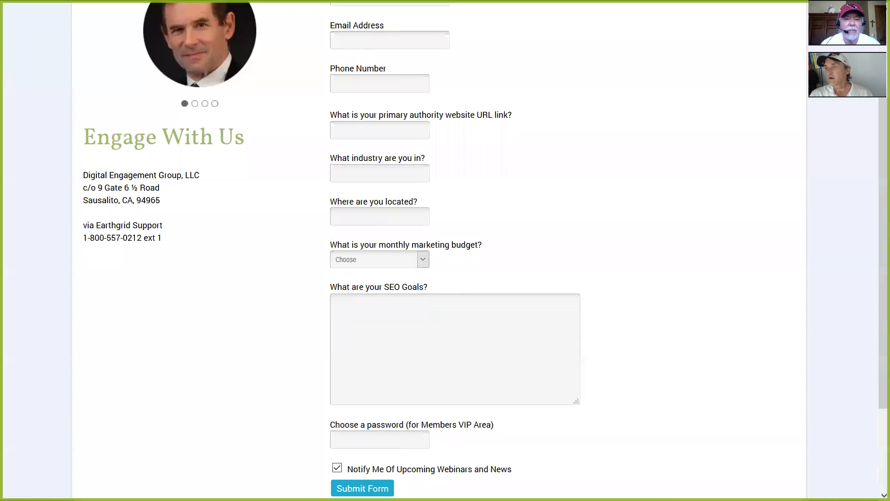
{"action": "left_click_drag", "start_coordinate": [331, 287], "coordinate": [407, 288]}
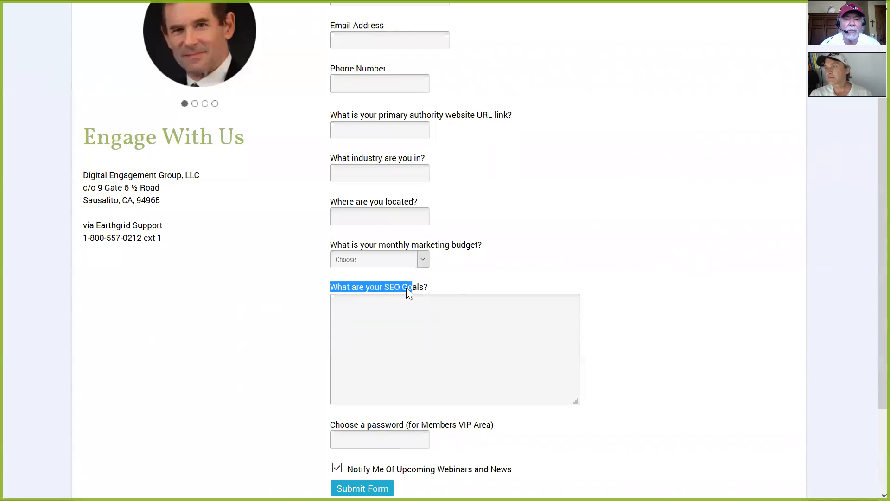
{"action": "left_click", "coordinate": [448, 294]}
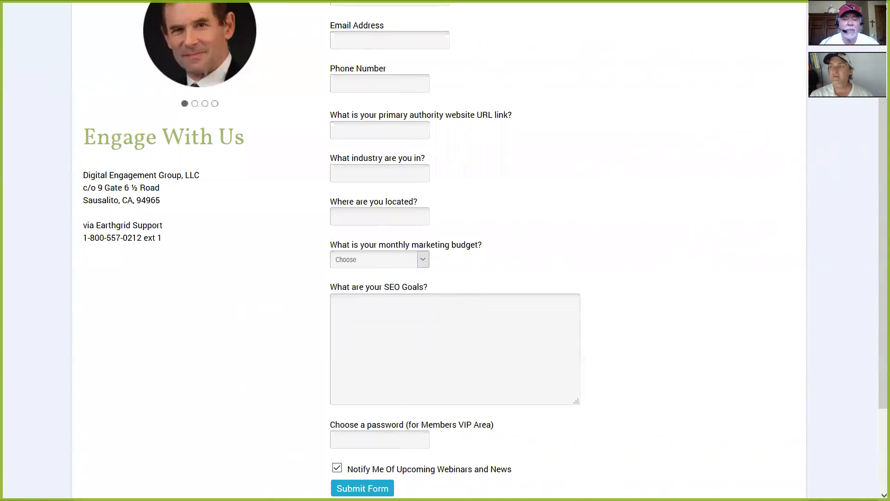
{"action": "right_click", "coordinate": [415, 320]}
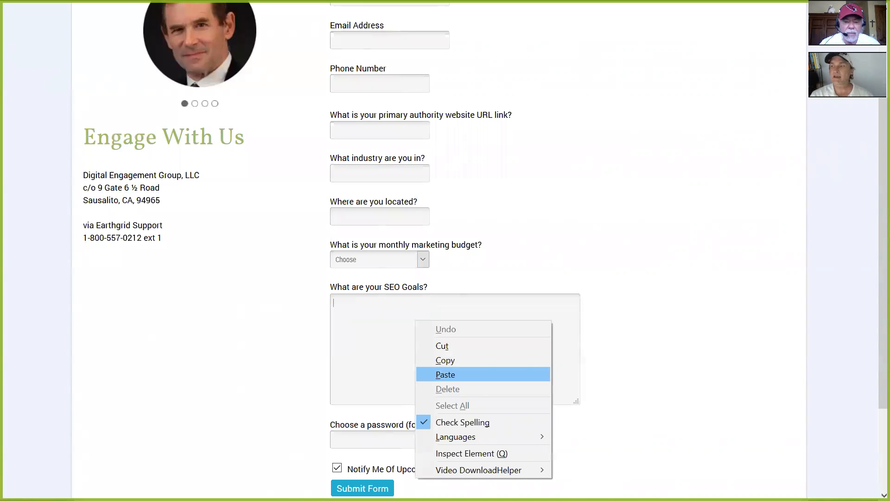
{"action": "key", "text": "Escape"}
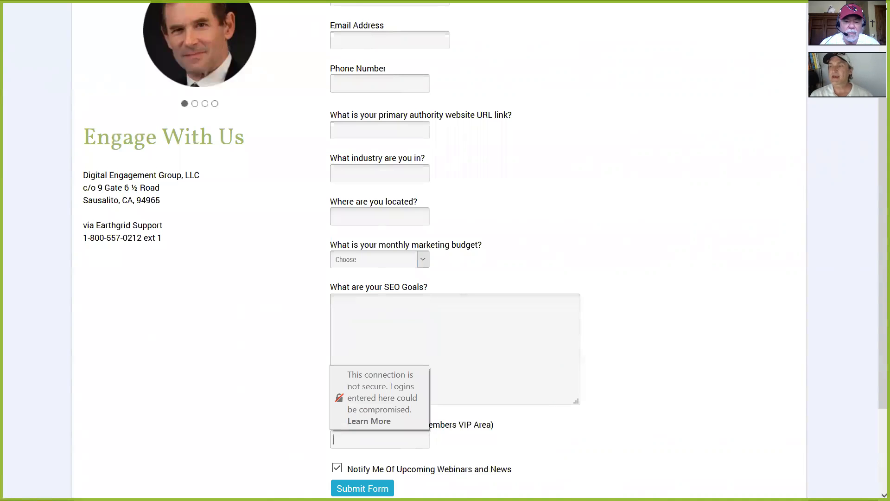
{"action": "scroll", "coordinate": [446, 250], "scroll_direction": "down", "scroll_amount": 3}
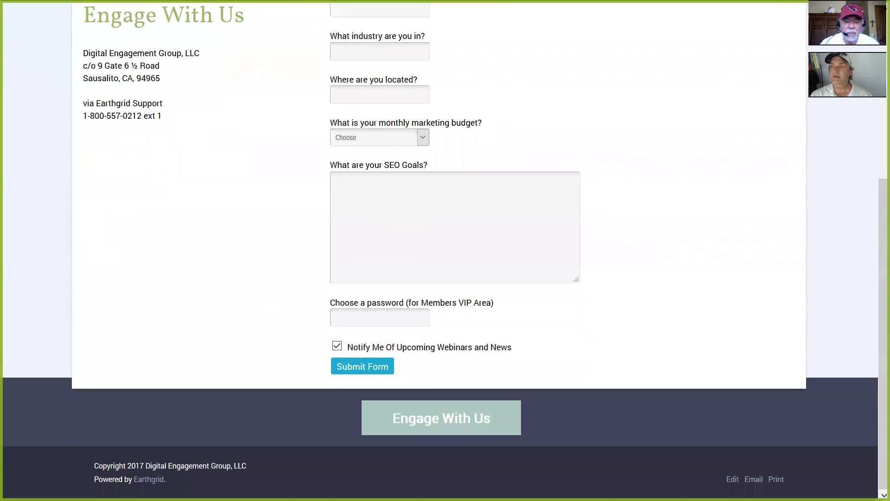
{"action": "key", "text": "Tab"}
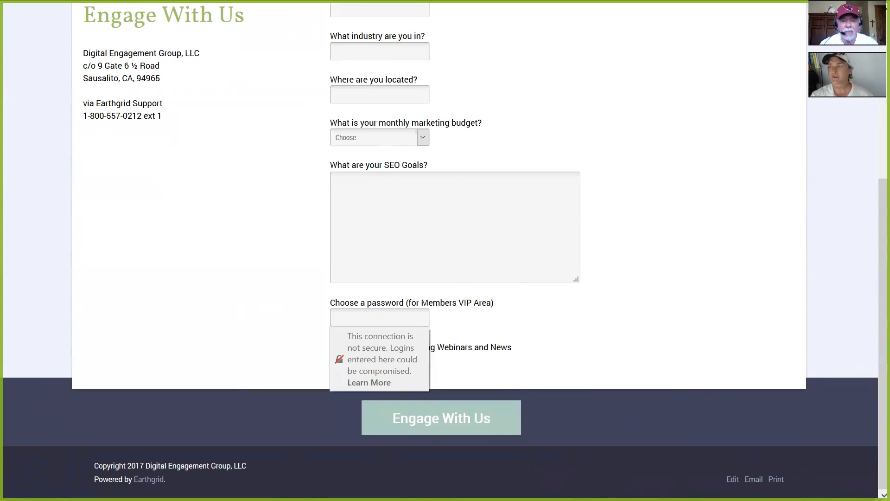
{"action": "key", "text": "Escape"}
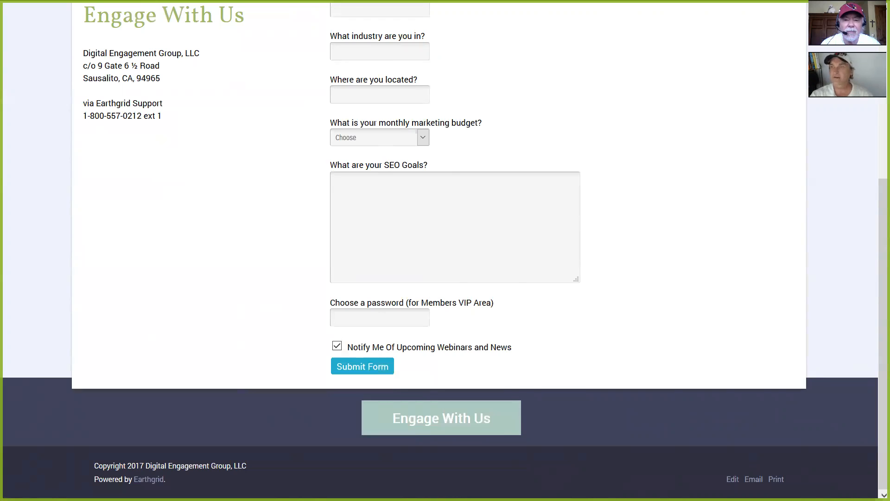
{"action": "scroll", "coordinate": [594, 286], "scroll_direction": "up", "scroll_amount": 5}
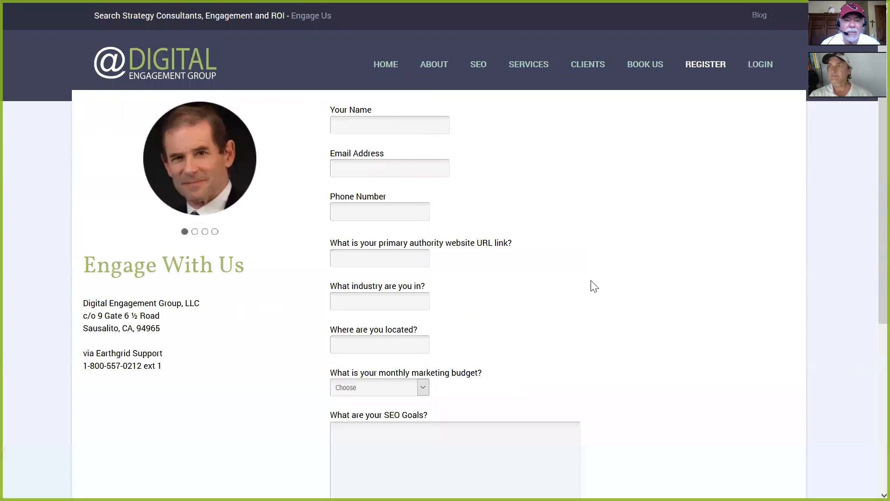
Step: Switch to PowerPoint, resume the slide show from the current slide, and advance to the Marketing ROI slide
{"action": "mouse_move", "coordinate": [586, 2]}
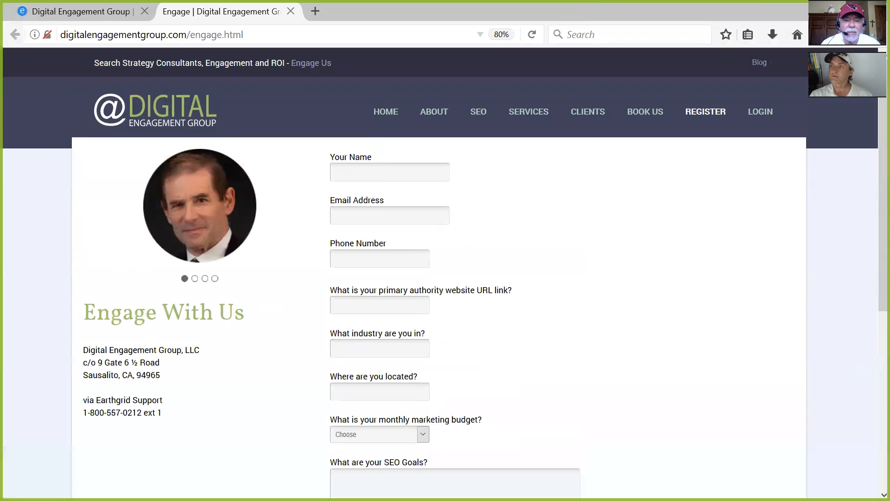
{"action": "key", "text": "super+d"}
{"action": "mouse_move", "coordinate": [501, 486]}
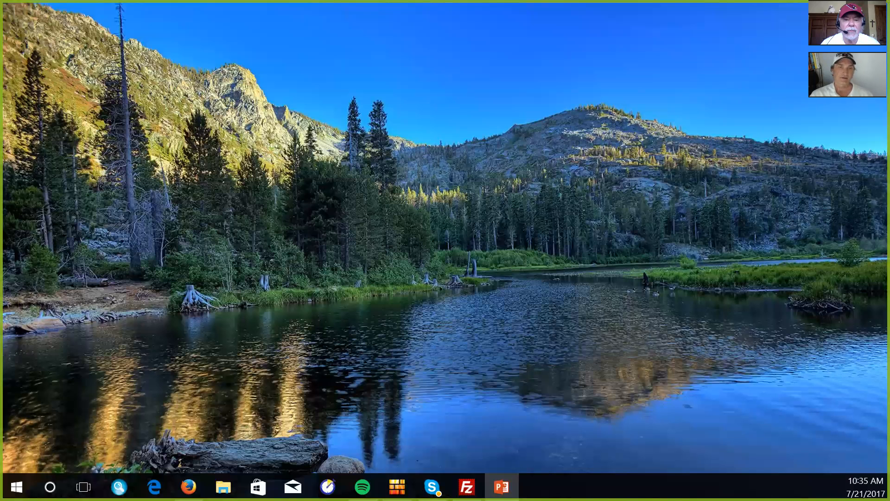
{"action": "key", "text": "shift+F5"}
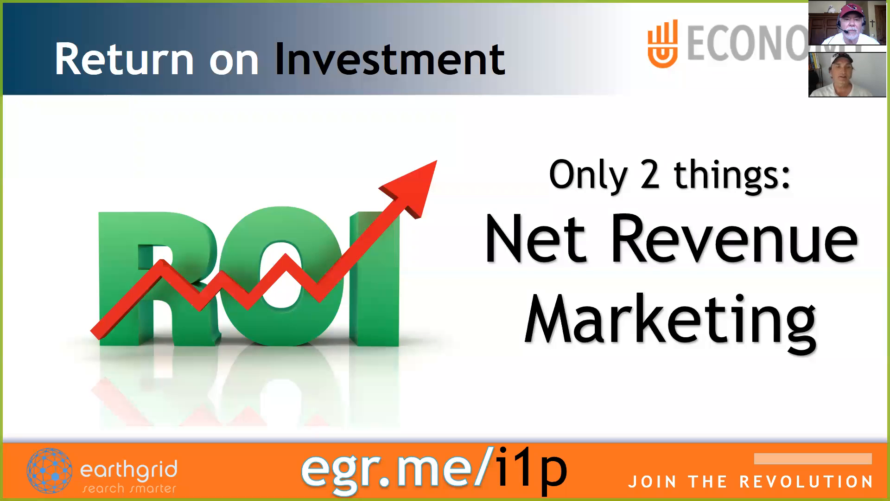
{"action": "key", "text": "Right"}
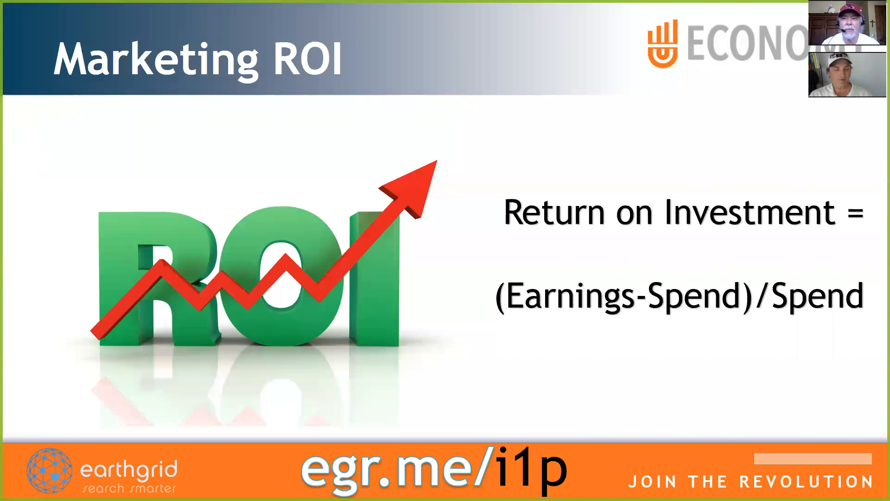
{"action": "key", "text": "Escape"}
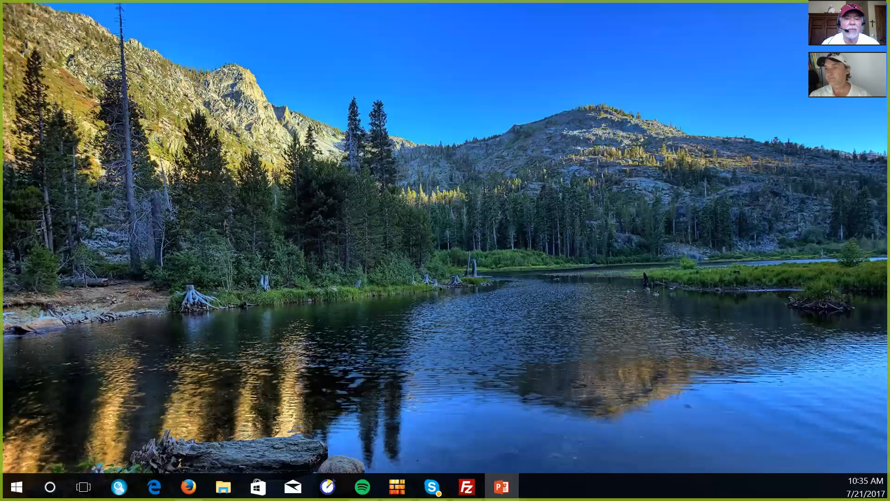
Step: Switch back to Firefox and open the Marketing ROI page from the Digital Engagement Group home page
{"action": "left_click", "coordinate": [188, 487]}
{"action": "left_click", "coordinate": [114, 423]}
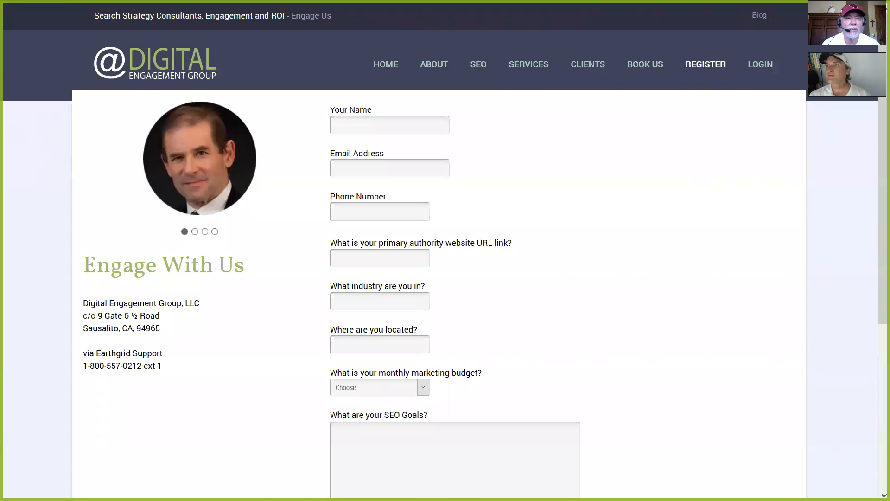
{"action": "left_click", "coordinate": [385, 66]}
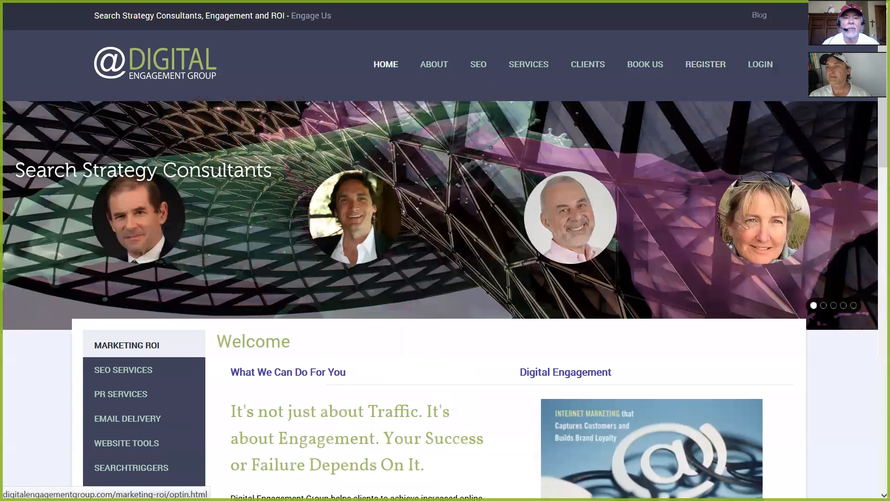
{"action": "left_click", "coordinate": [127, 345]}
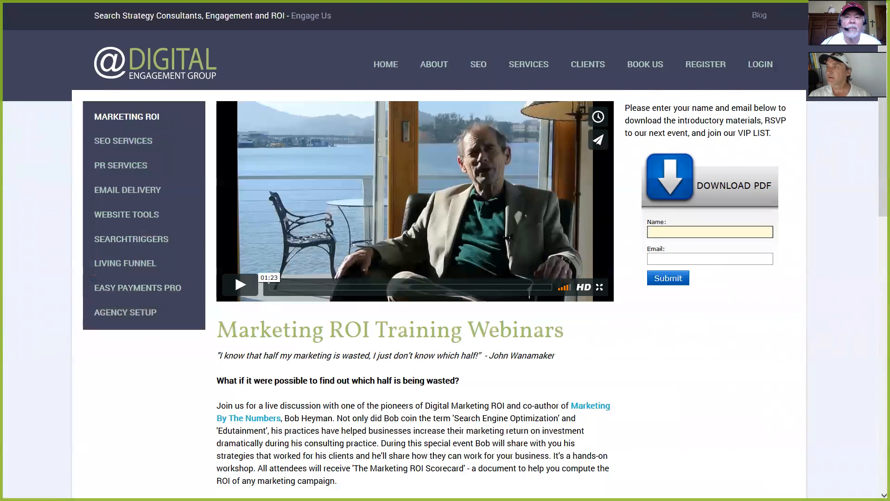
Step: Point out the "Marketing ROI Training Webinars" heading and select the page's web address
{"action": "left_click_drag", "start_coordinate": [217, 330], "coordinate": [564, 331]}
{"action": "left_click", "coordinate": [566, 331]}
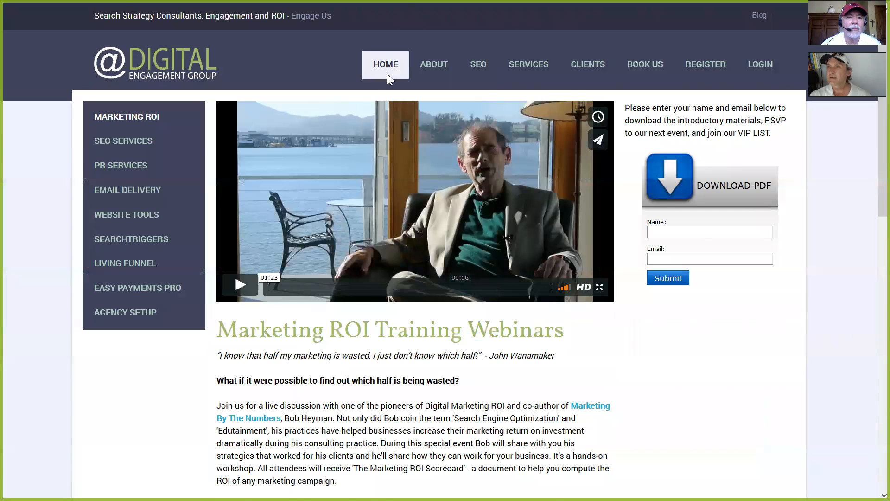
{"action": "mouse_move", "coordinate": [403, 2]}
{"action": "left_click", "coordinate": [264, 34]}
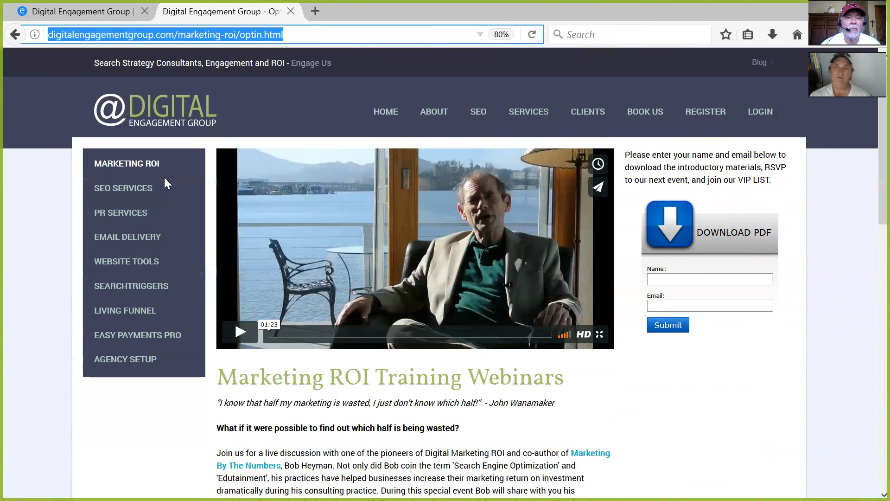
Step: Switch back to PowerPoint and resume the slide show at the Marketing ROI slide
{"action": "key", "text": "alt+Tab"}
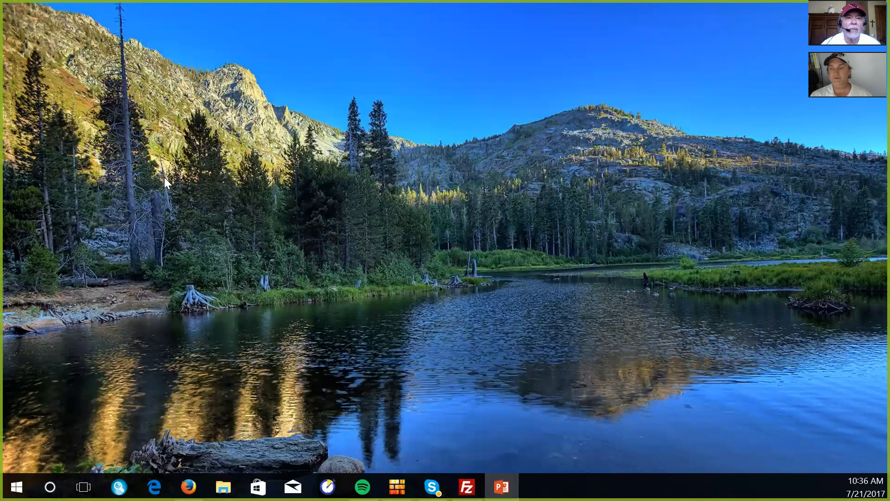
{"action": "key", "text": "shift+F5"}
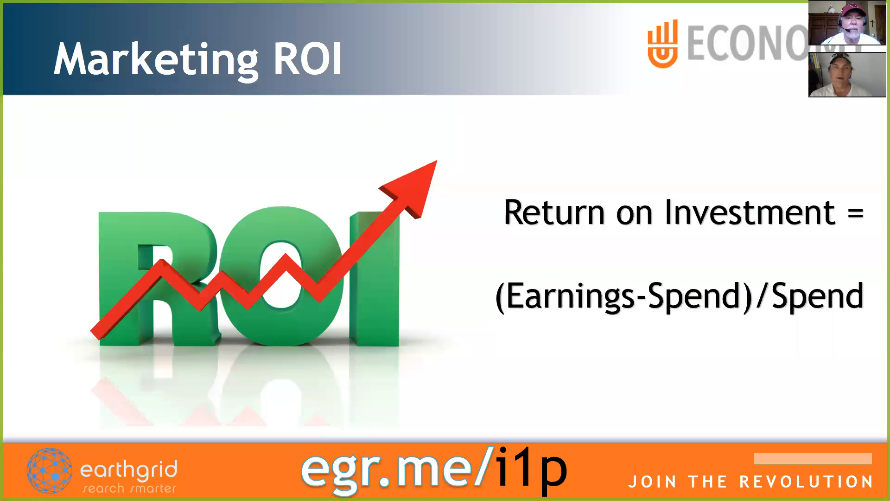
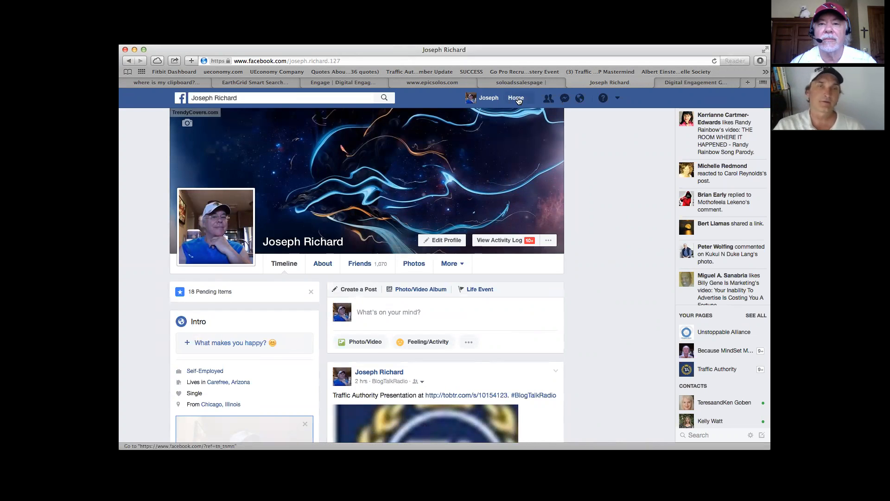
Step: Load the EarthGrid search site at earthgrid.com in place of the Facebook profile
{"action": "left_click", "coordinate": [378, 61]}
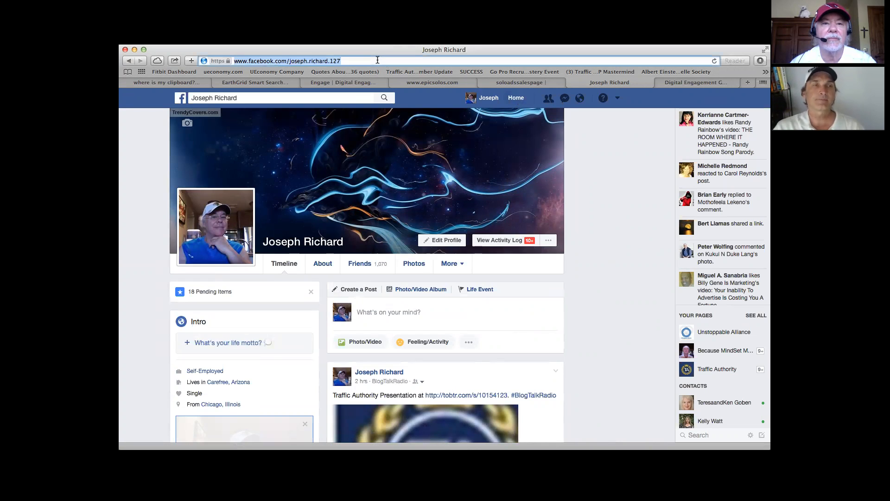
{"action": "type", "text": "earthgri"}
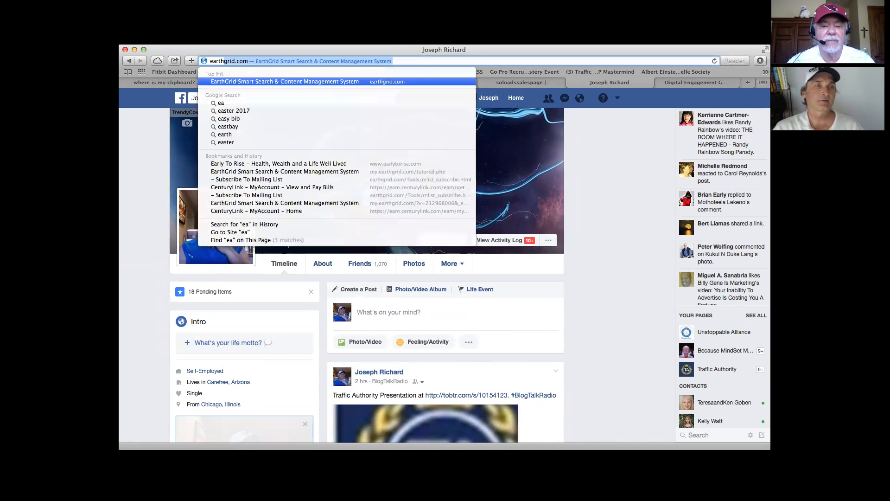
{"action": "type", "text": "d.net"}
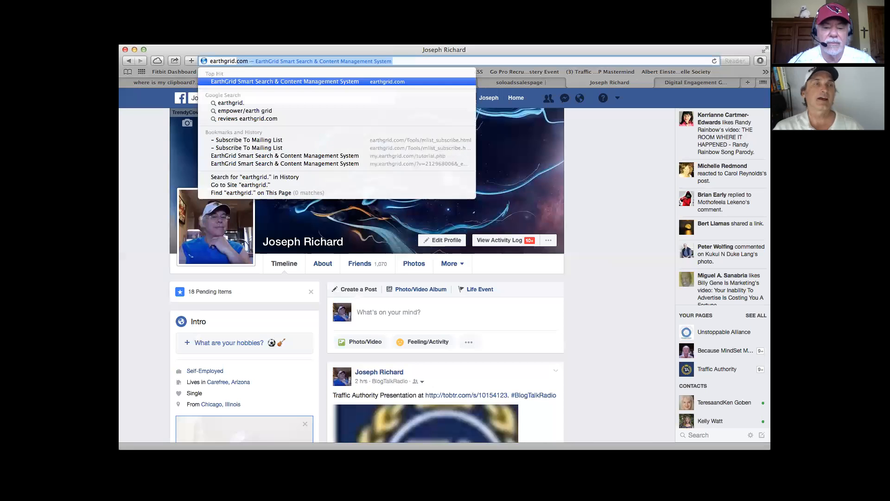
{"action": "key", "text": "Return"}
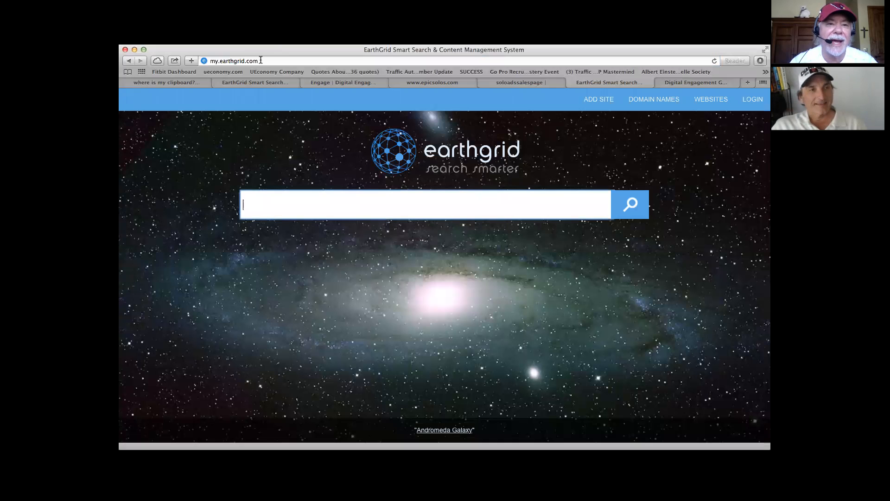
{"action": "left_click", "coordinate": [260, 61]}
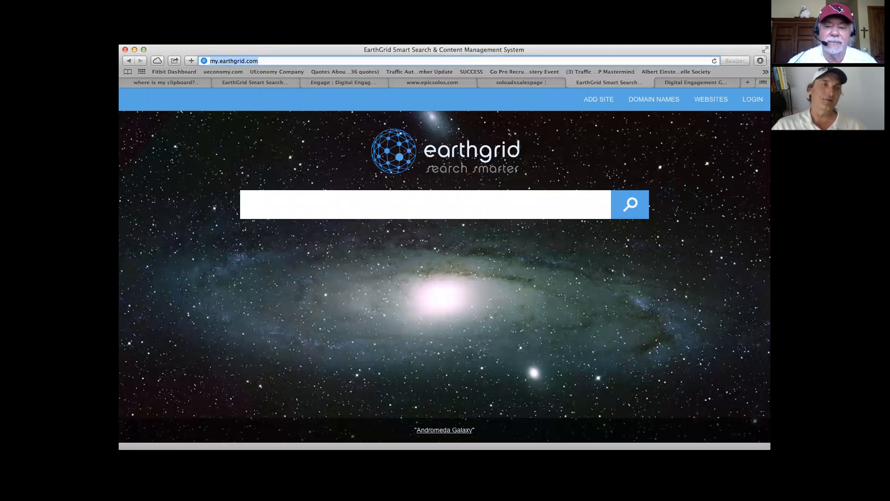
{"action": "key", "text": "BackSpace"}
{"action": "type", "text": "mye"}
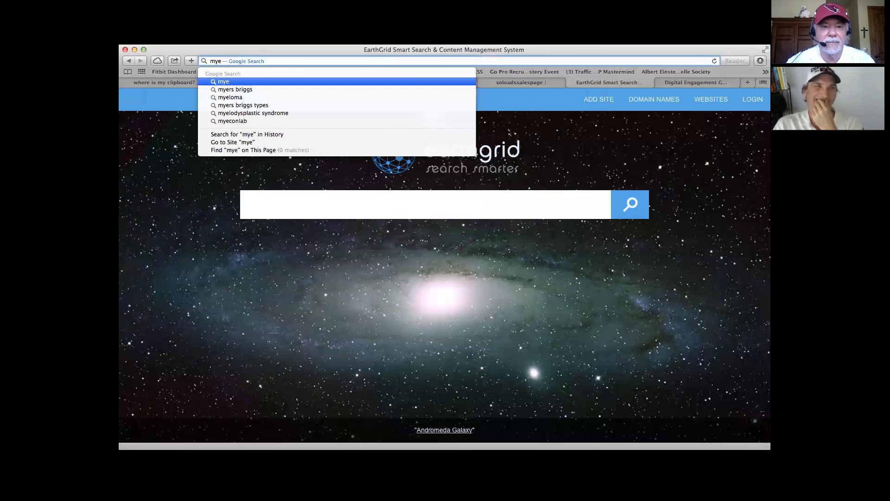
{"action": "type", "text": "arthgr"}
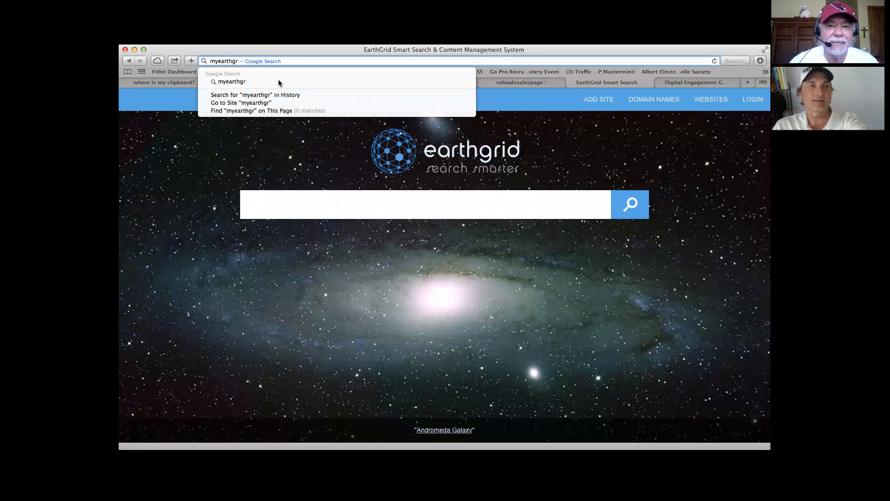
{"action": "left_click", "coordinate": [210, 131]}
Step: Search Earthgrid for "create a facebook fan page for business", starting from "facebook fan page" and refining the query through the suggestions
{"action": "left_click", "coordinate": [484, 199]}
{"action": "type", "text": "a"}
{"action": "key", "text": "BackSpace"}
{"action": "type", "text": "facebook "}
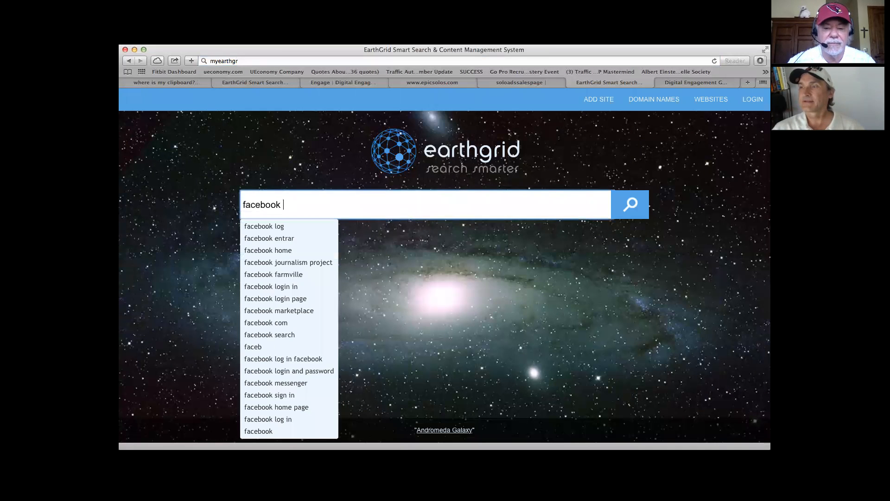
{"action": "type", "text": "fan page"}
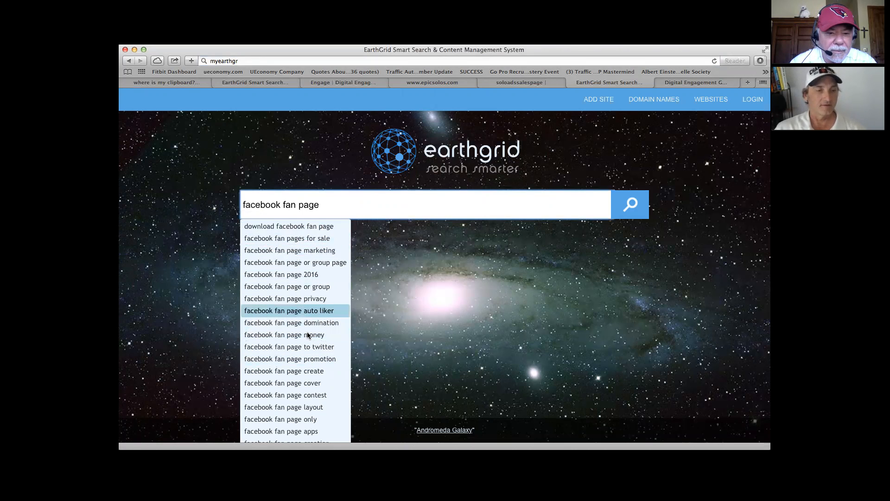
{"action": "left_click", "coordinate": [316, 375]}
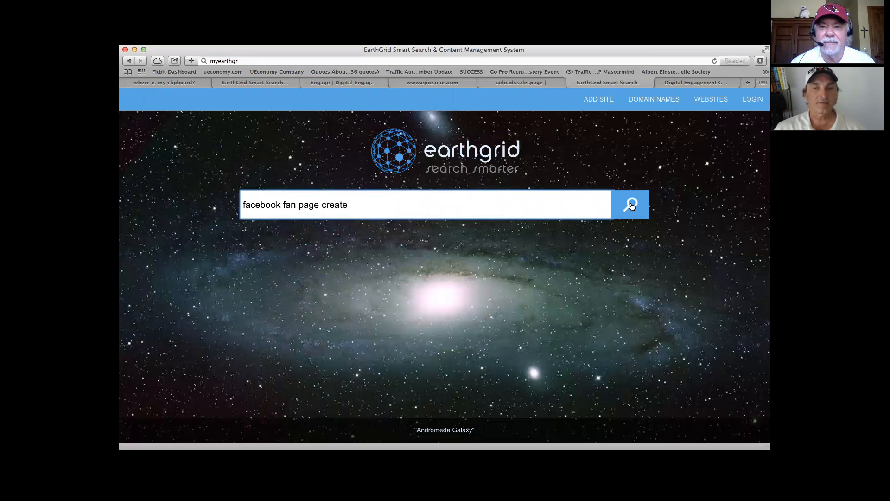
{"action": "key", "text": "Return"}
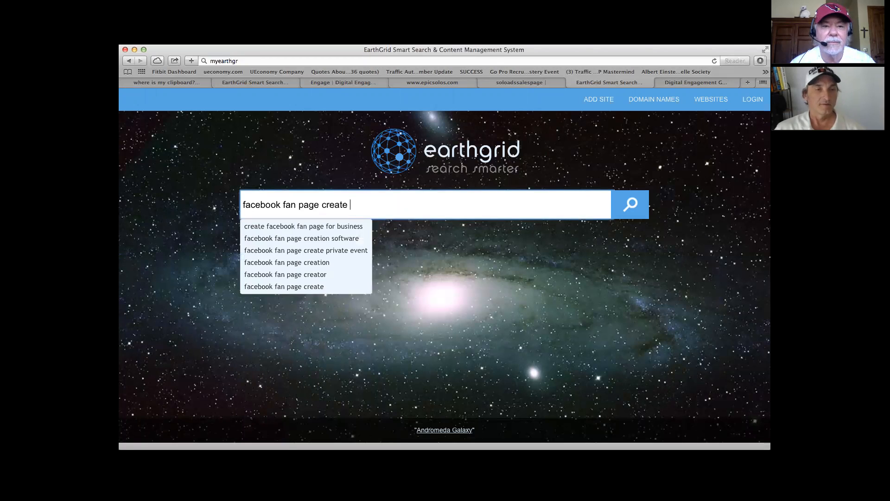
{"action": "left_click", "coordinate": [348, 226]}
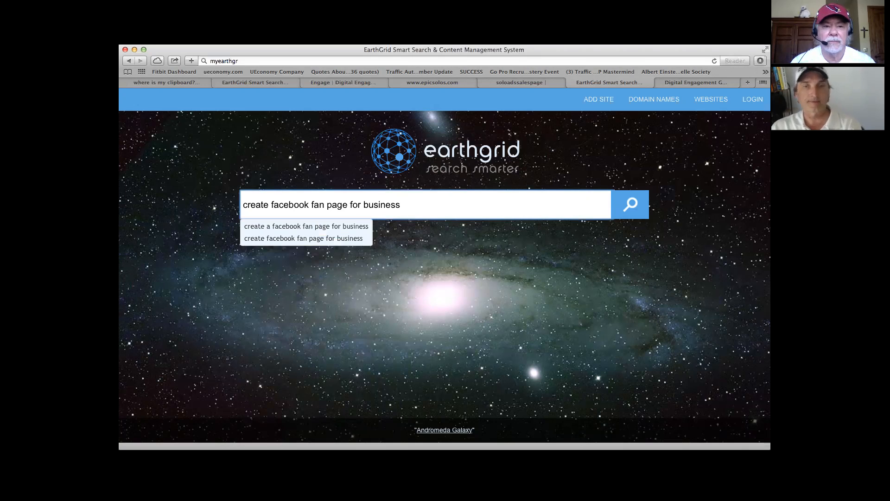
{"action": "left_click", "coordinate": [338, 226]}
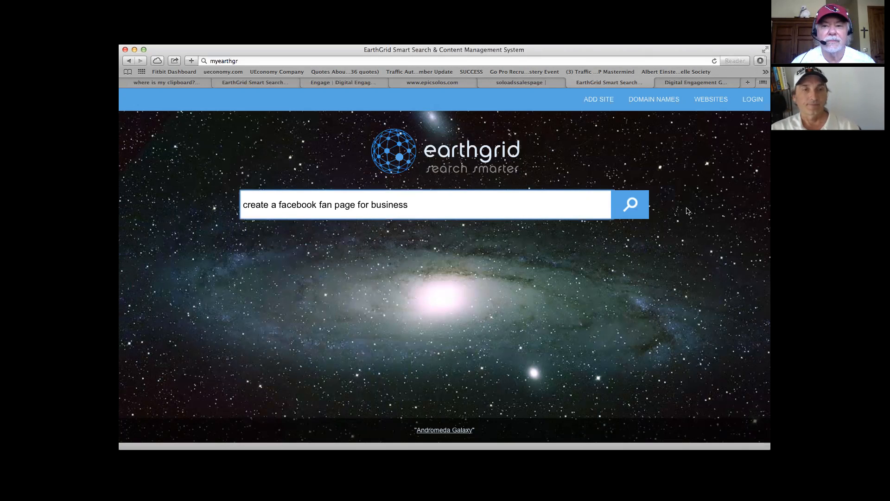
{"action": "left_click", "coordinate": [629, 211]}
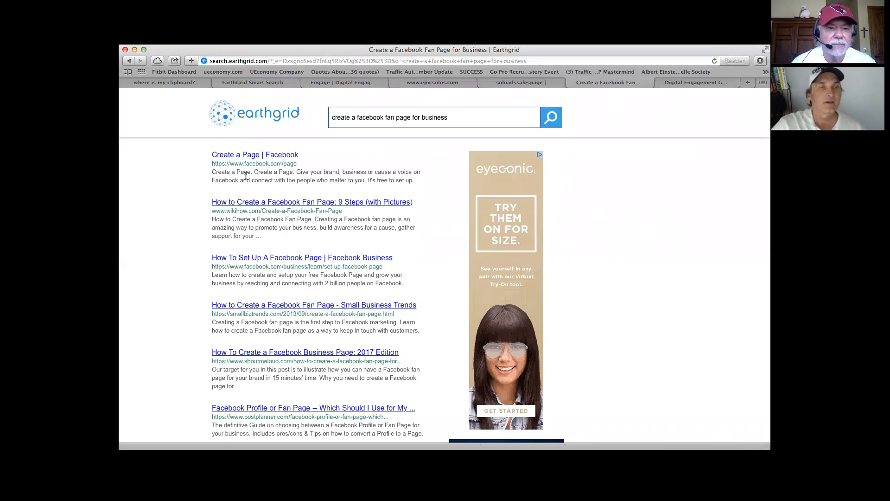
Step: Open the "Create a Page | Facebook" search result and look over the available page types
{"action": "left_click", "coordinate": [250, 159]}
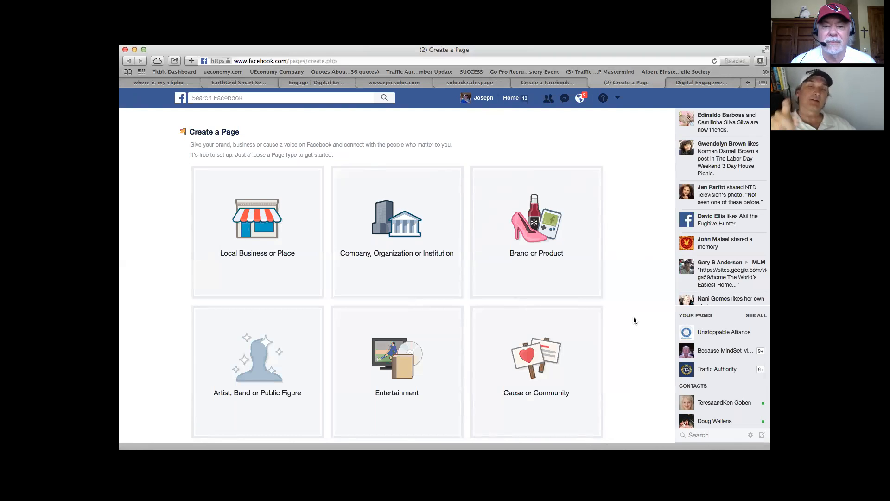
{"action": "scroll", "coordinate": [635, 320], "scroll_direction": "down", "scroll_amount": 3}
{"action": "scroll", "coordinate": [634, 320], "scroll_direction": "up", "scroll_amount": 3}
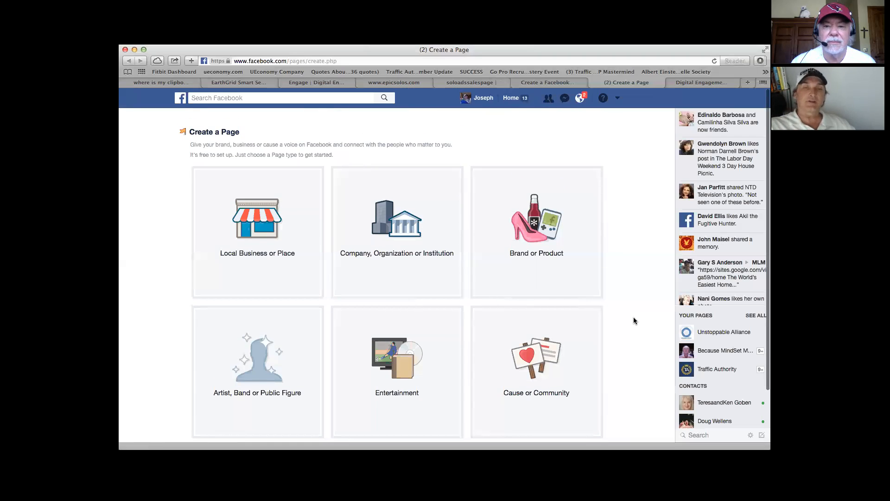
Step: Open the Brand or Product page type and look through its category list from App Page to Wine/Spirits without choosing one
{"action": "left_click", "coordinate": [536, 232]}
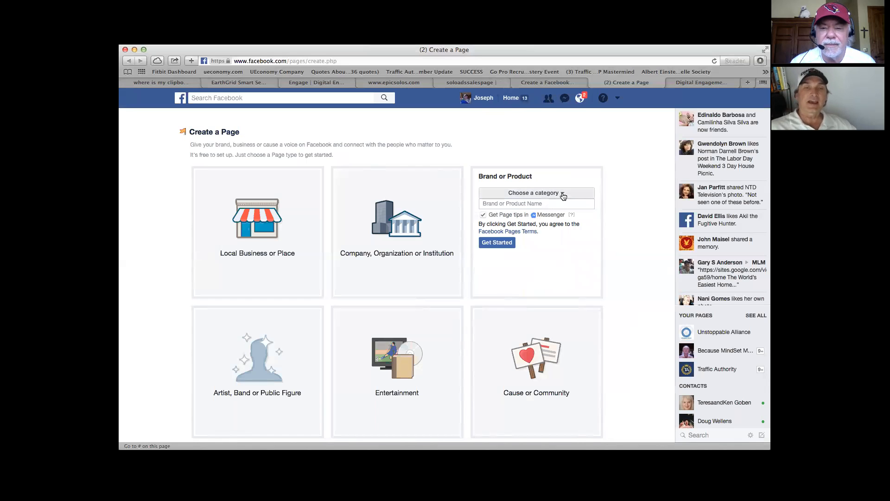
{"action": "left_click", "coordinate": [562, 194]}
{"action": "left_click", "coordinate": [564, 195]}
{"action": "left_click", "coordinate": [564, 194]}
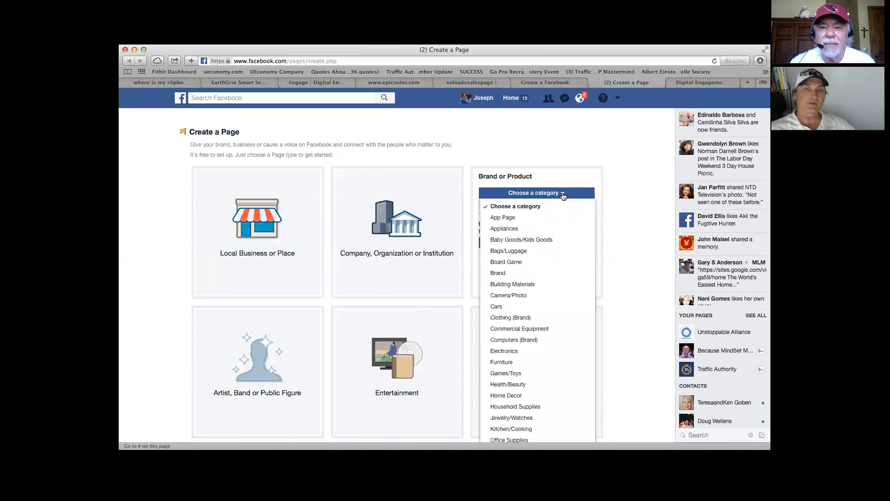
{"action": "scroll", "coordinate": [541, 265], "scroll_direction": "down", "scroll_amount": 3}
{"action": "scroll", "coordinate": [541, 267], "scroll_direction": "down", "scroll_amount": 4}
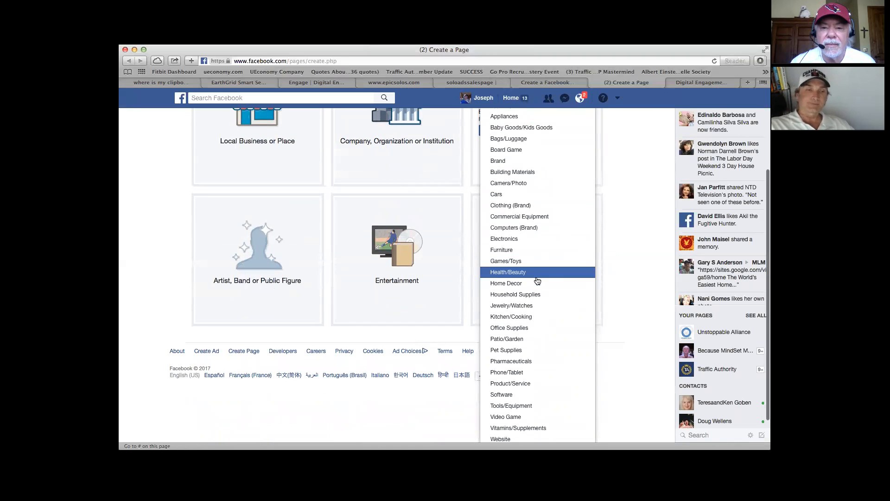
{"action": "scroll", "coordinate": [537, 282], "scroll_direction": "down", "scroll_amount": 2}
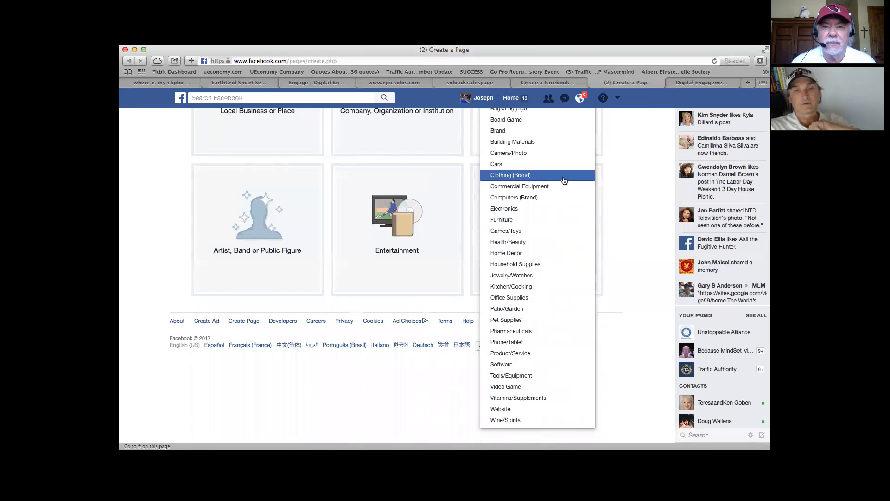
{"action": "scroll", "coordinate": [565, 181], "scroll_direction": "up", "scroll_amount": 3}
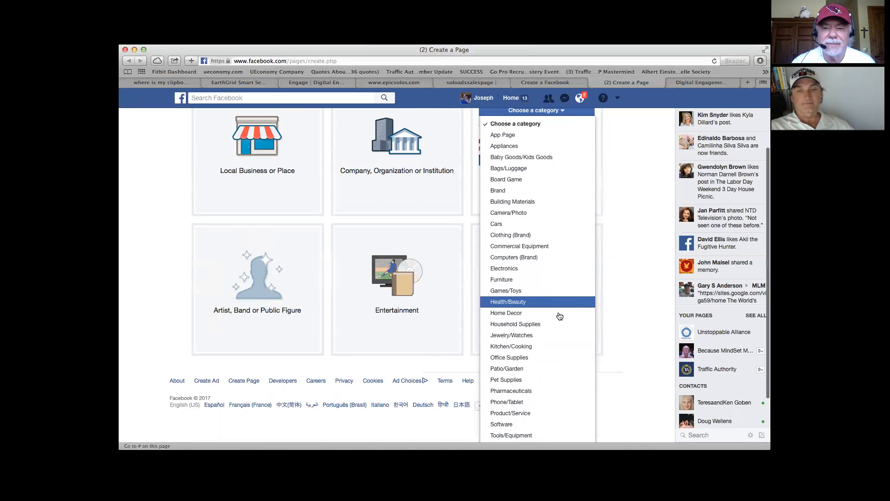
{"action": "scroll", "coordinate": [559, 314], "scroll_direction": "down", "scroll_amount": 3}
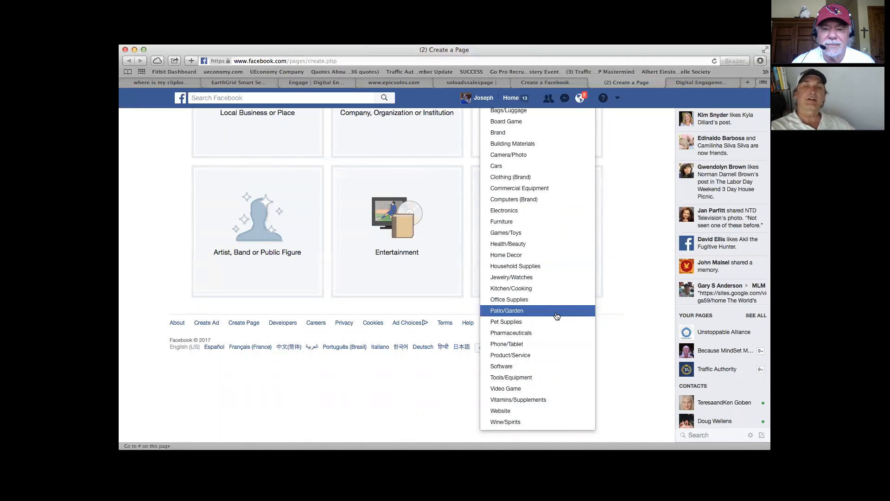
{"action": "scroll", "coordinate": [557, 315], "scroll_direction": "up", "scroll_amount": 6}
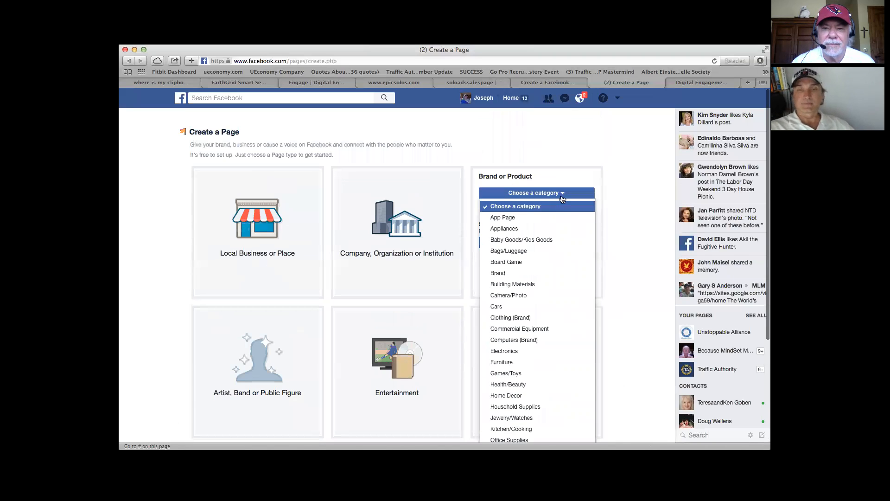
{"action": "left_click", "coordinate": [562, 194]}
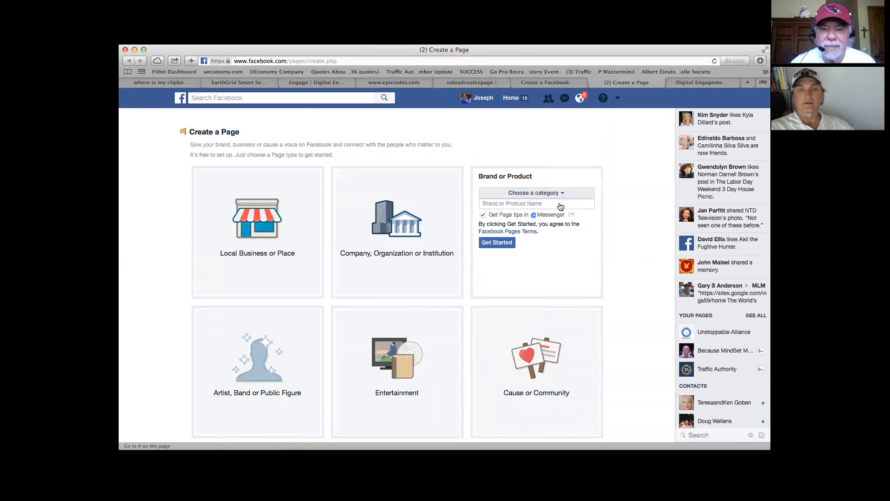
Step: Create a Cause or Community page named "Networking For GrownUps"
{"action": "scroll", "coordinate": [558, 274], "scroll_direction": "down", "scroll_amount": 3}
{"action": "left_click", "coordinate": [538, 303]}
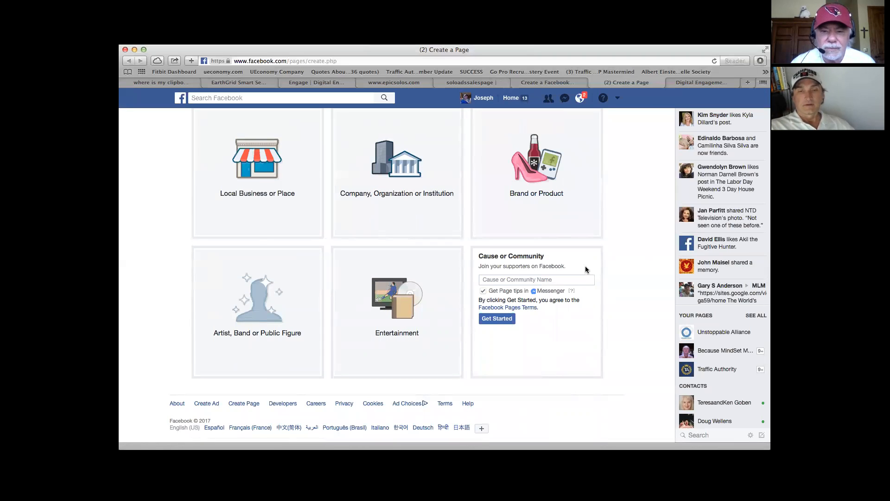
{"action": "left_click", "coordinate": [506, 318]}
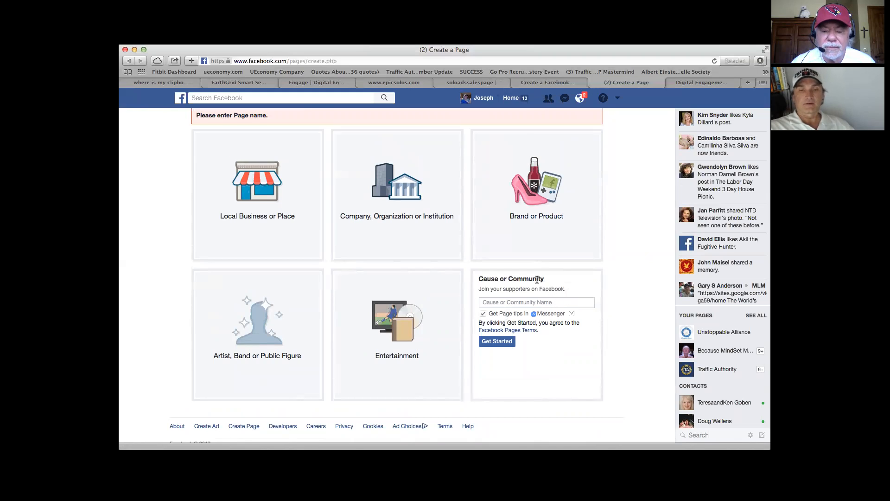
{"action": "left_click", "coordinate": [559, 302]}
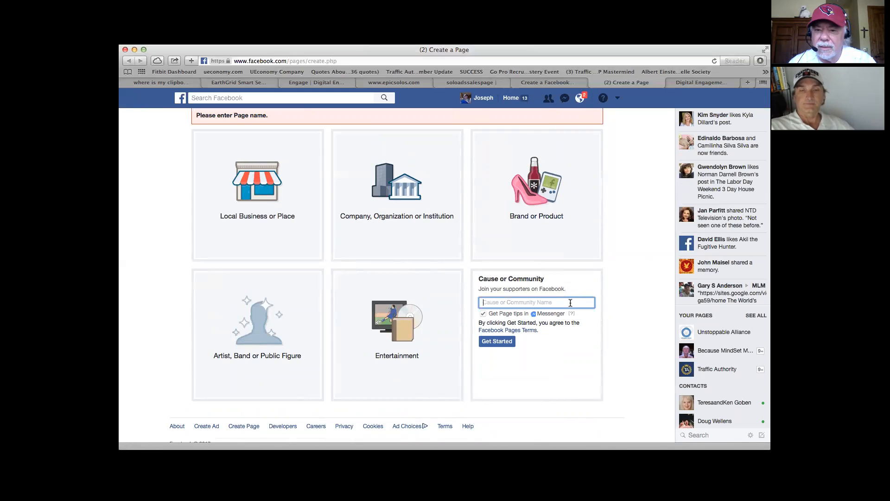
{"action": "type", "text": "Net"}
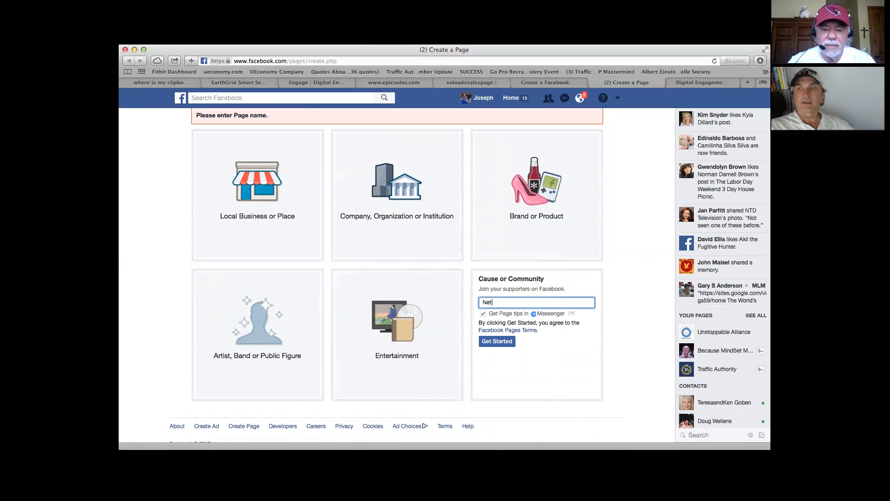
{"action": "type", "text": "working"}
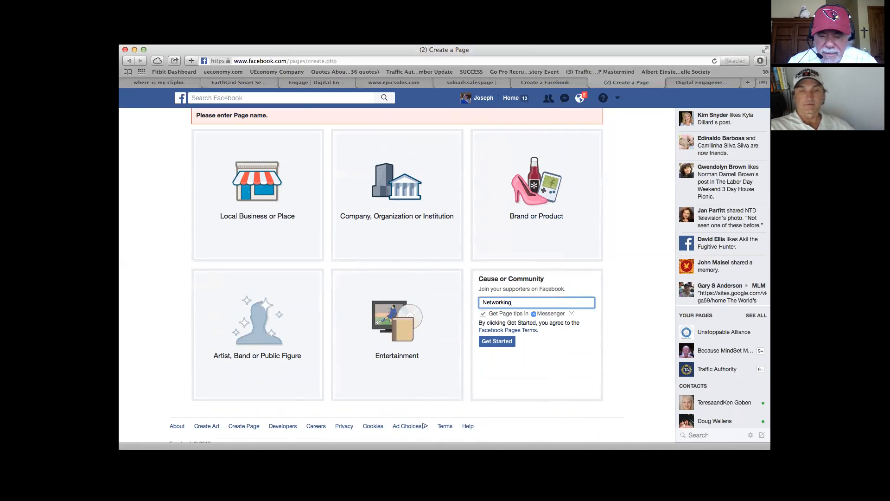
{"action": "type", "text": " For G"}
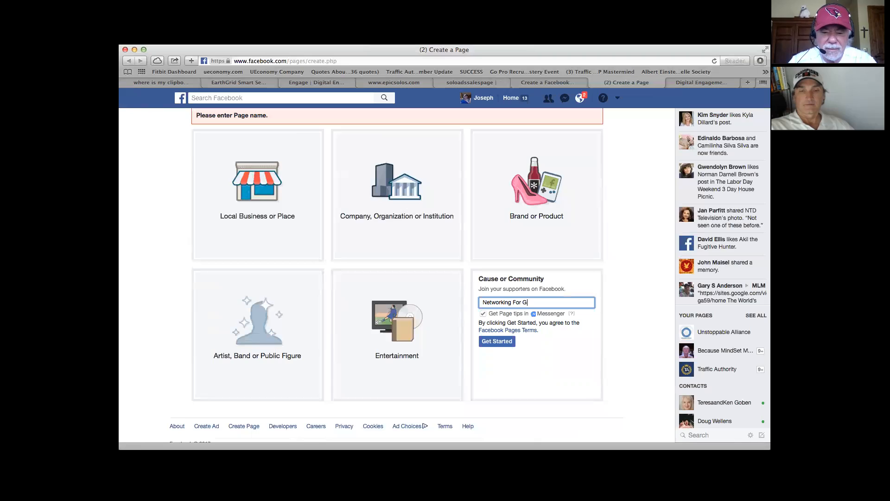
{"action": "type", "text": "rownUps"}
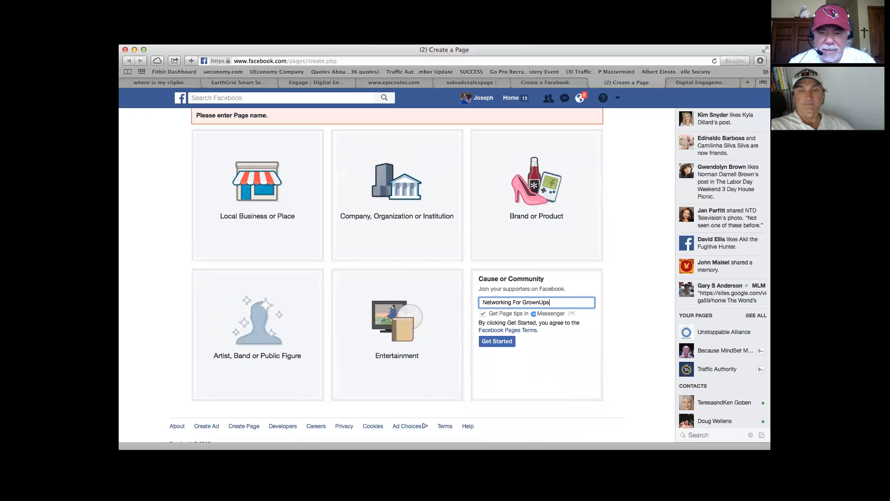
{"action": "left_click", "coordinate": [503, 342]}
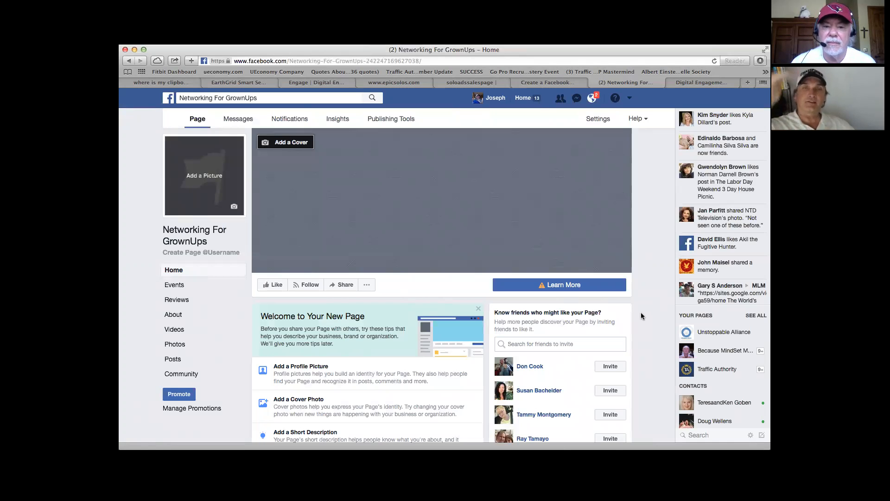
Step: Try to choose a cover for the Networking For GrownUps page from the existing videos
{"action": "scroll", "coordinate": [647, 313], "scroll_direction": "down", "scroll_amount": 1}
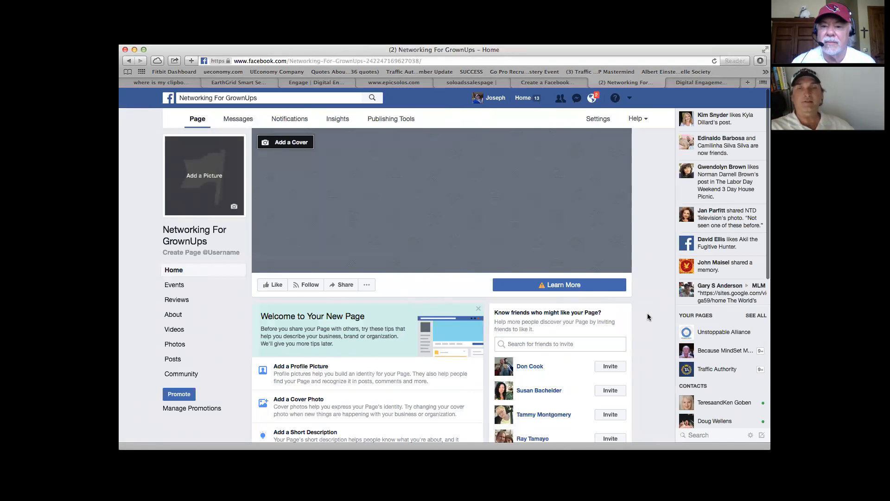
{"action": "scroll", "coordinate": [647, 313], "scroll_direction": "up", "scroll_amount": 1}
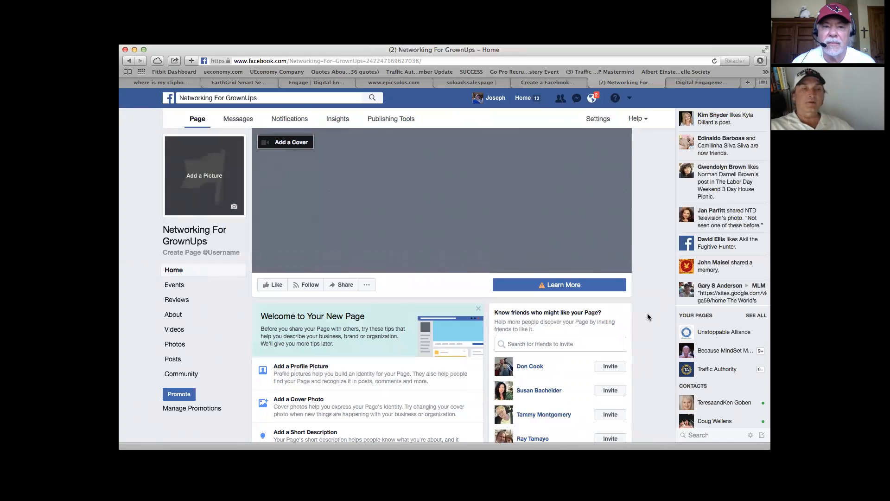
{"action": "left_click", "coordinate": [288, 144]}
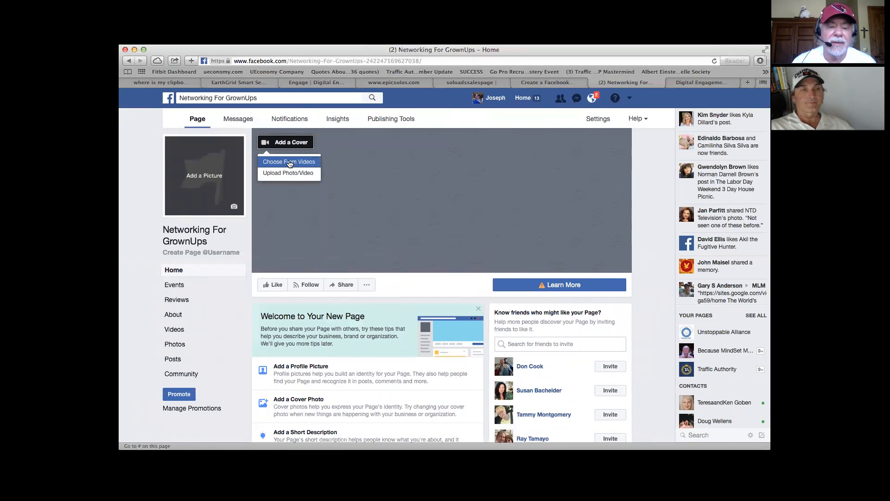
{"action": "left_click", "coordinate": [289, 163]}
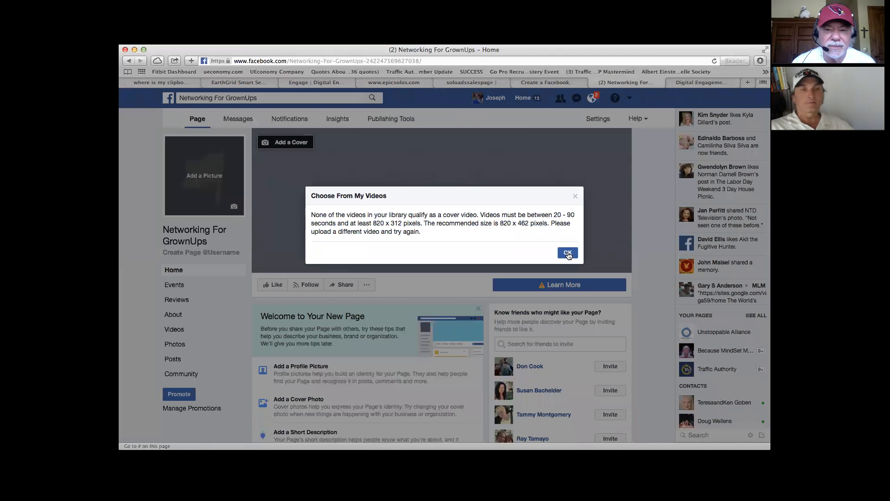
{"action": "left_click", "coordinate": [568, 253]}
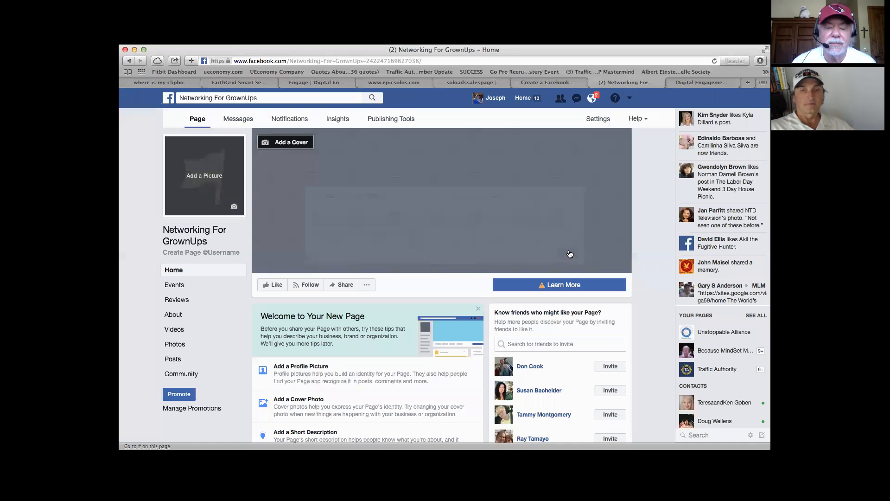
Step: Start a photo or video upload for the page cover and browse All My Files for the image
{"action": "left_click", "coordinate": [281, 143]}
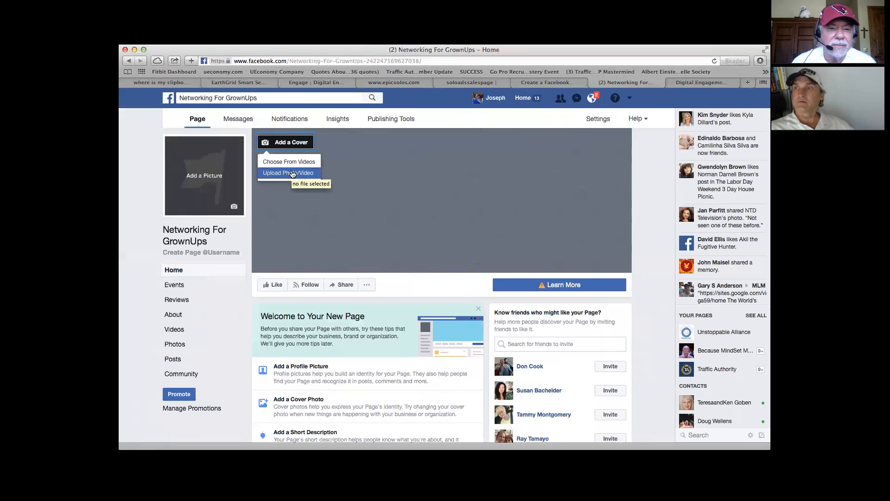
{"action": "left_click", "coordinate": [288, 175]}
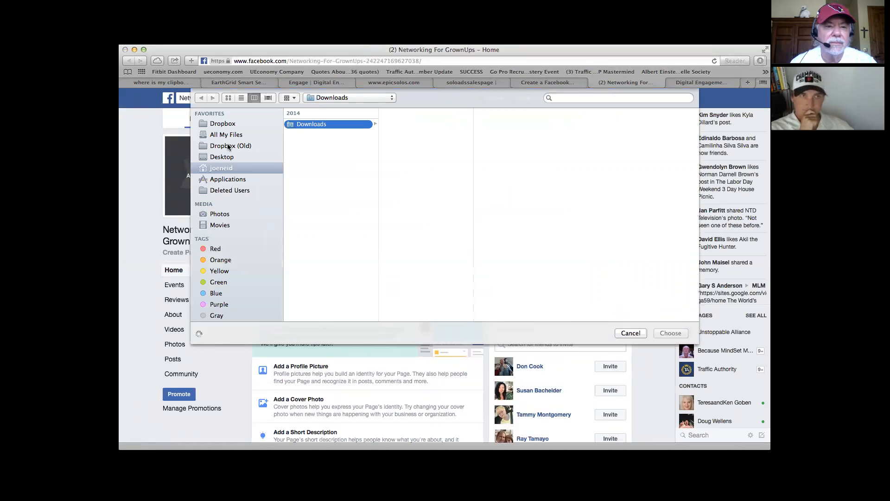
{"action": "left_click", "coordinate": [228, 148]}
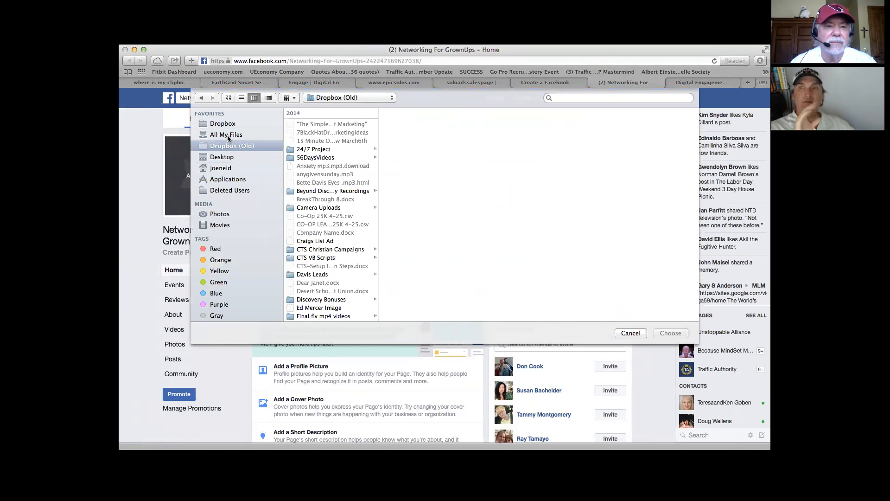
{"action": "left_click", "coordinate": [228, 135]}
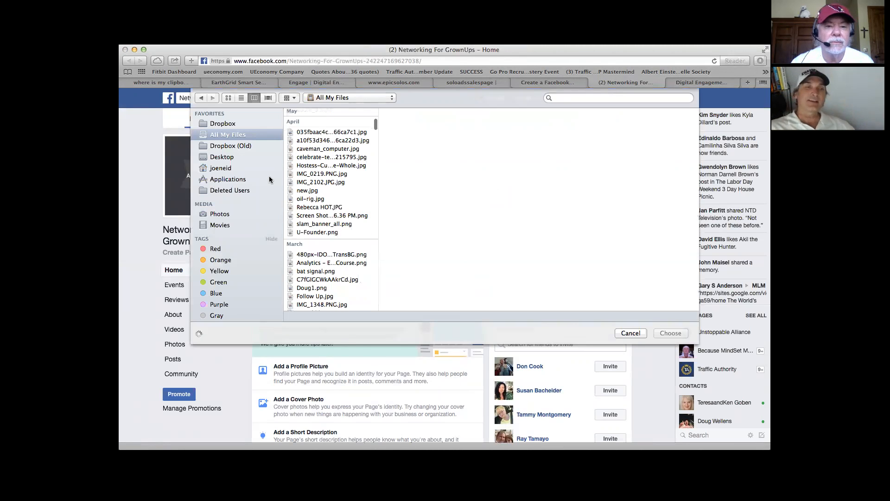
Step: Search All My Files for the page owner's images by first name, shortening the query to "jo"
{"action": "left_click", "coordinate": [576, 97]}
{"action": "type", "text": "joes"}
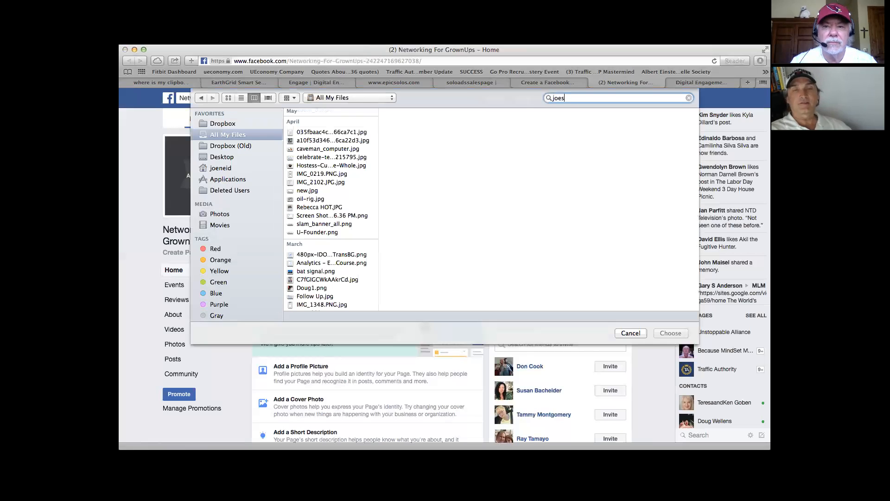
{"action": "type", "text": " images"}
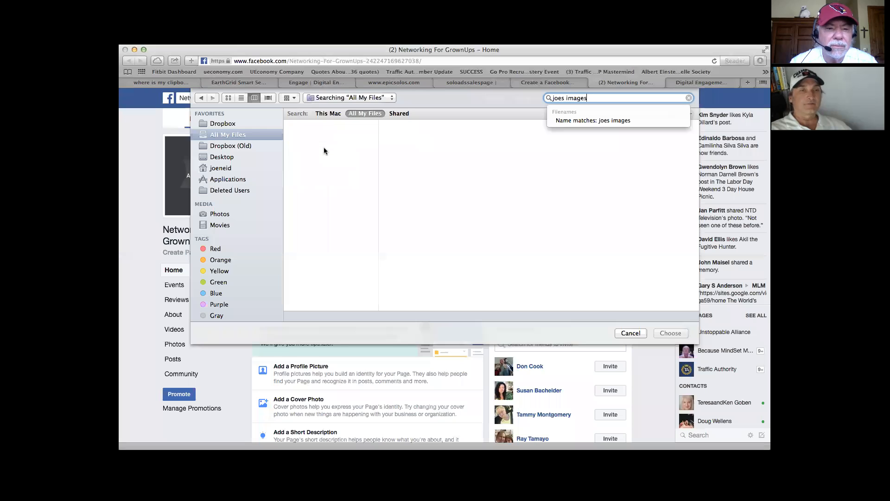
{"action": "key", "text": "BackSpace"}
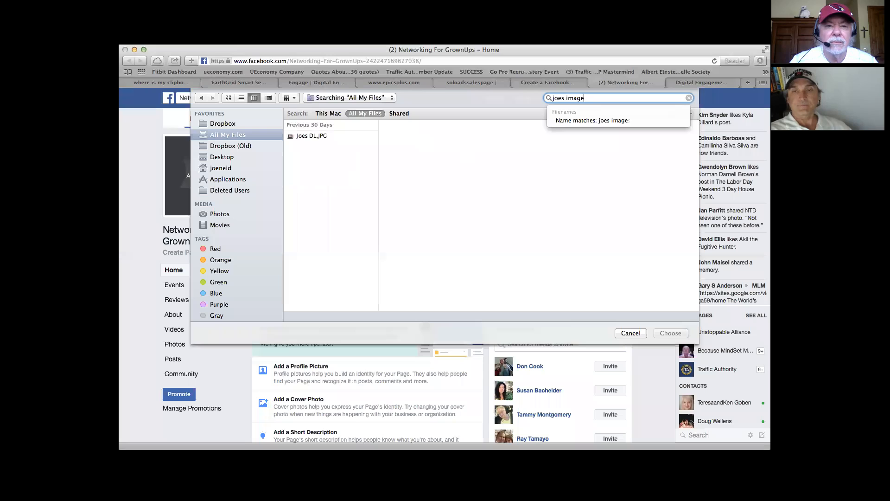
{"action": "key", "text": "BackSpace"}
{"action": "key", "text": "BackSpace"}
{"action": "key", "text": "BackSpace"}
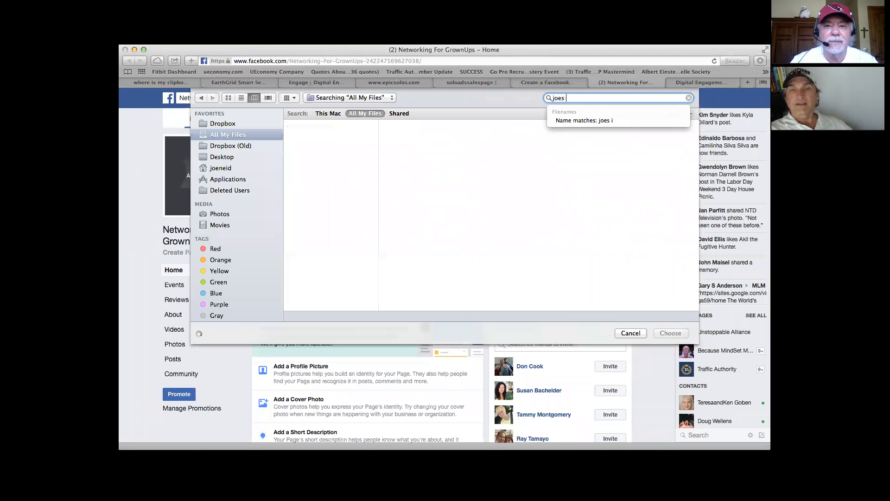
{"action": "key", "text": "BackSpace"}
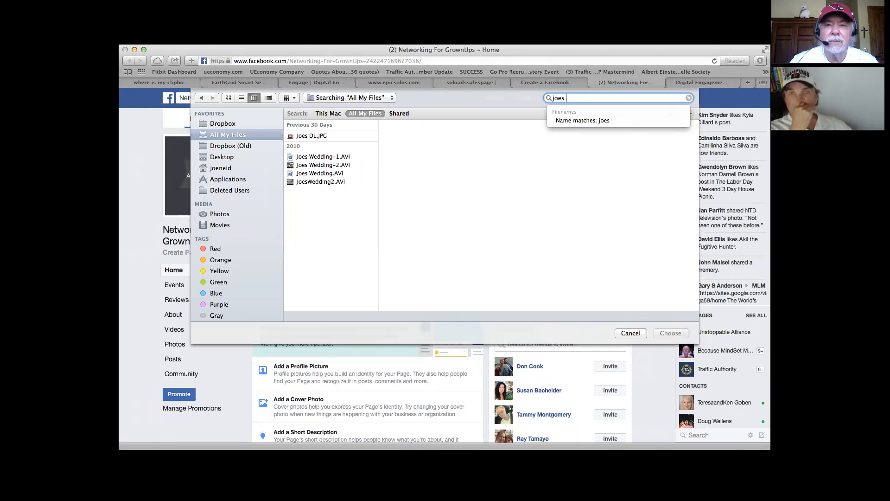
{"action": "key", "text": "BackSpace"}
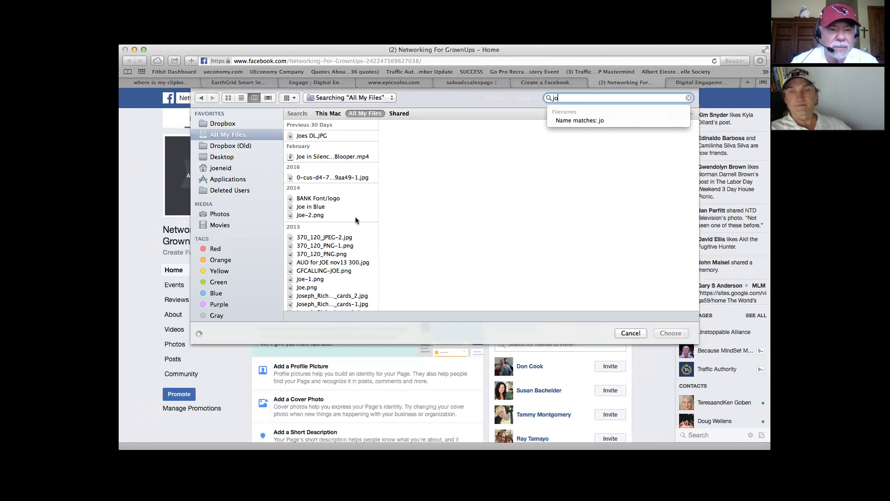
Step: Preview the owner's 2014 photos and the two similarly named 2013 PNG files, returning to the 640 × 426 photo in the blue shirt
{"action": "scroll", "coordinate": [356, 217], "scroll_direction": "down", "scroll_amount": 2}
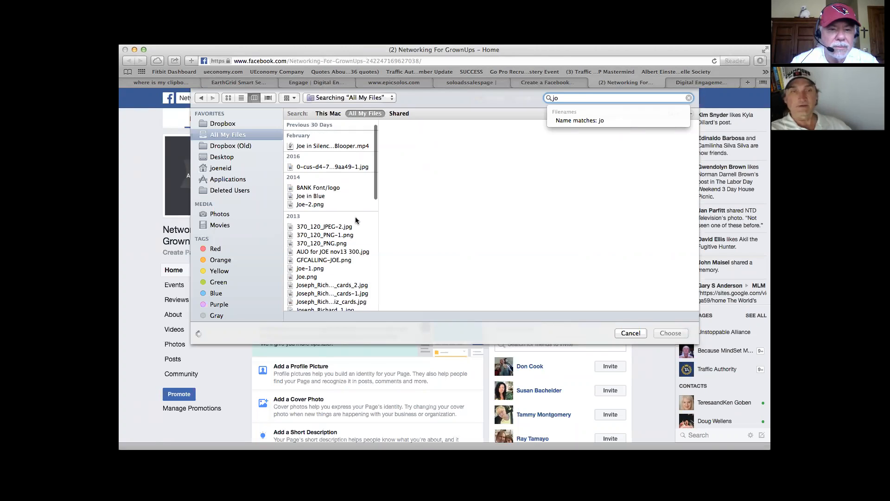
{"action": "left_click", "coordinate": [323, 185]}
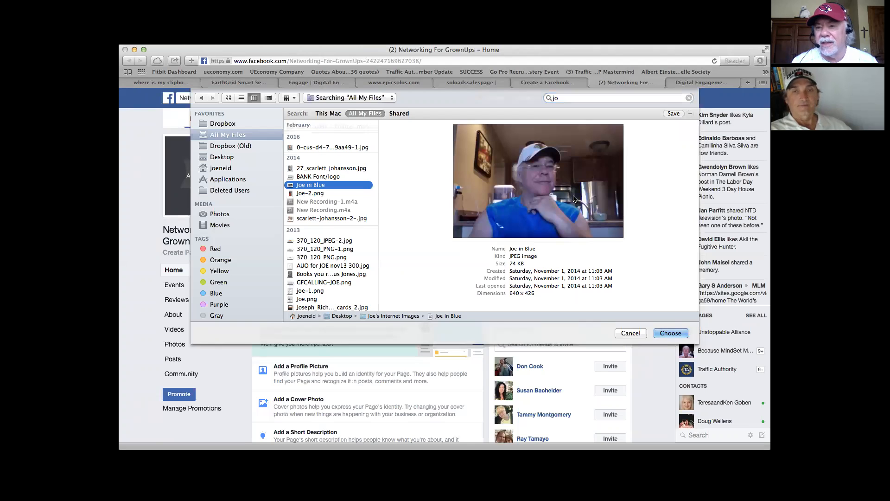
{"action": "left_click", "coordinate": [320, 194]}
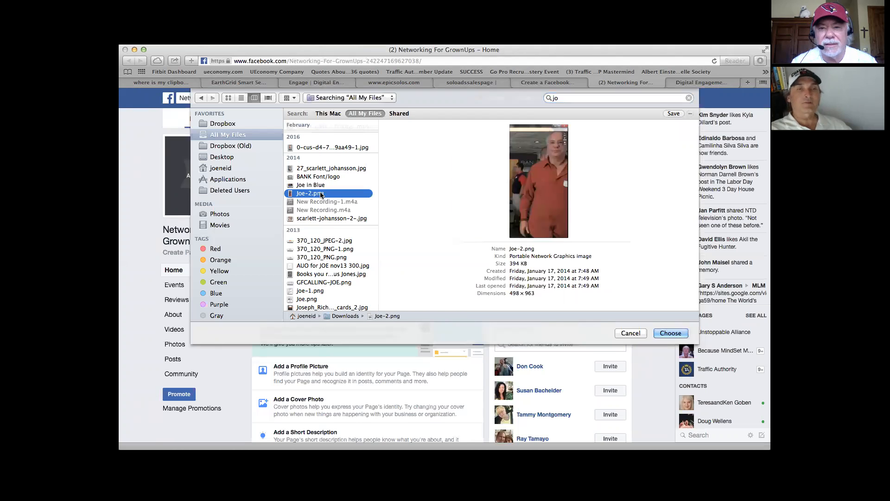
{"action": "left_click", "coordinate": [318, 185]}
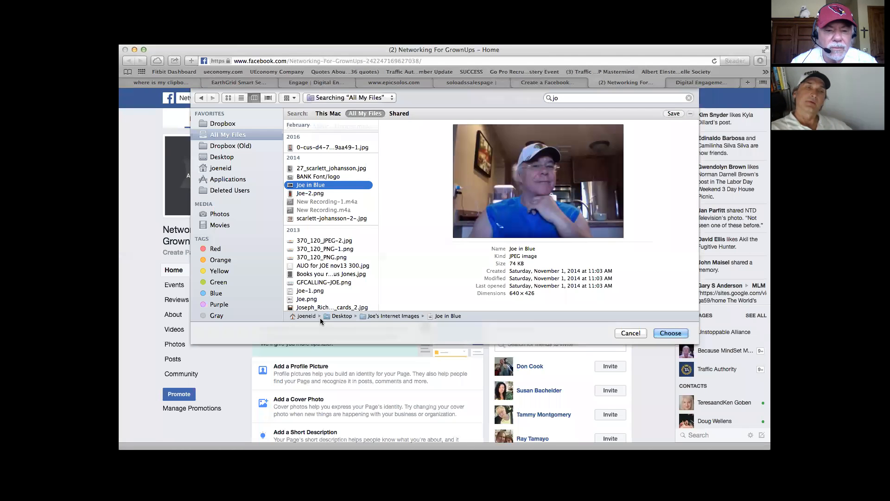
{"action": "scroll", "coordinate": [337, 295], "scroll_direction": "down", "scroll_amount": 1}
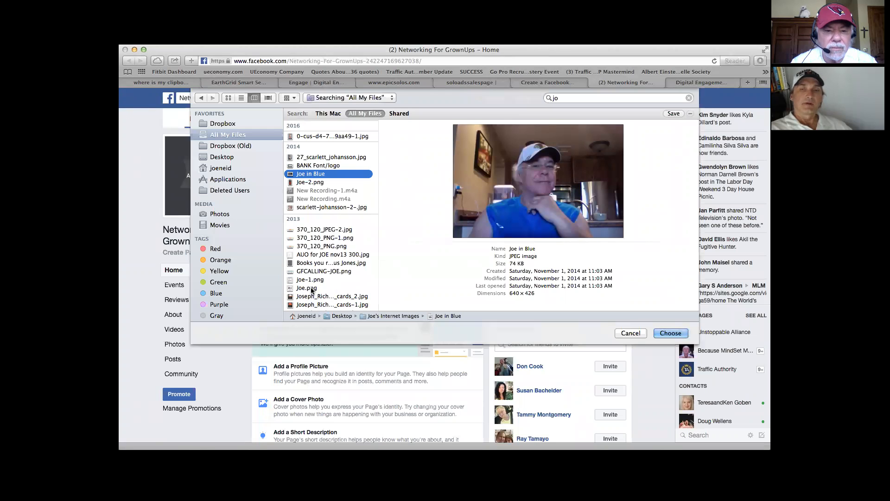
{"action": "left_click", "coordinate": [312, 289]}
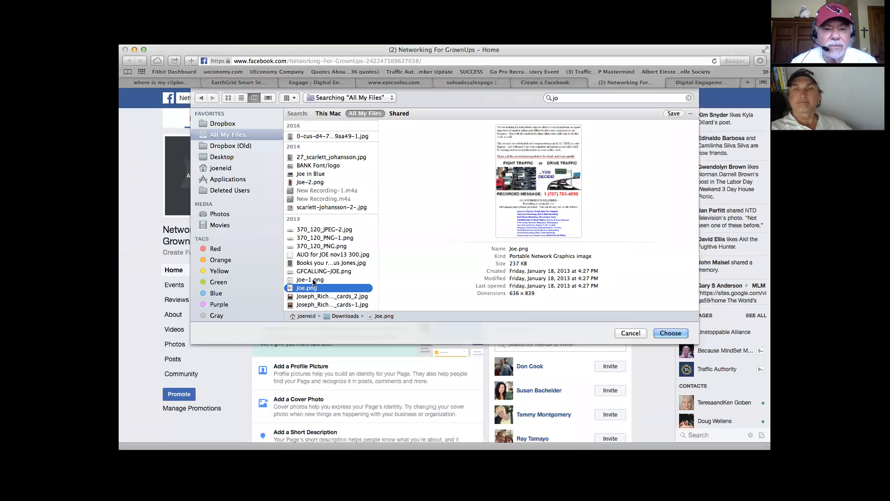
{"action": "left_click", "coordinate": [313, 280]}
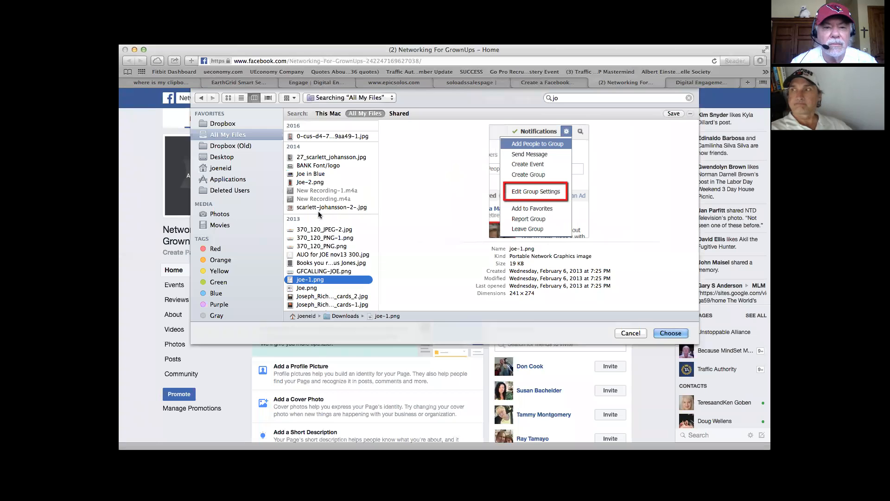
{"action": "left_click", "coordinate": [317, 174]}
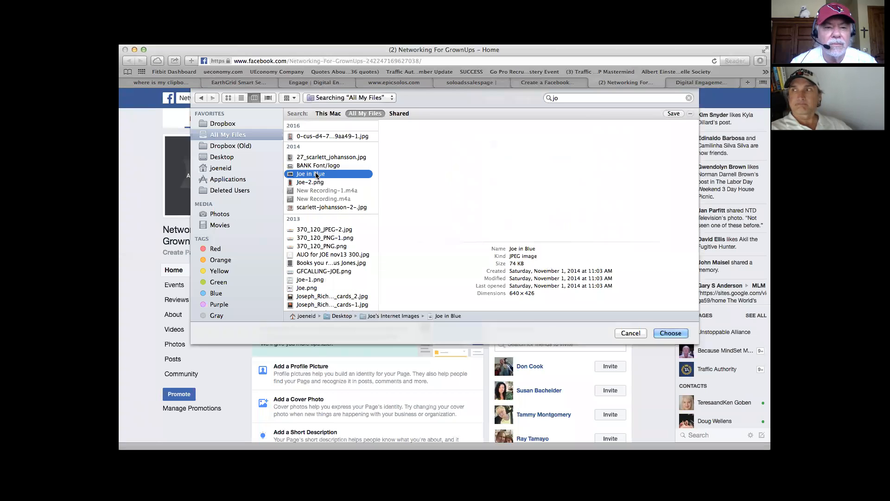
Step: Look further through the 2013 matches and preview photo.JPG from the Downloads folder
{"action": "scroll", "coordinate": [358, 192], "scroll_direction": "down", "scroll_amount": 3}
{"action": "scroll", "coordinate": [358, 192], "scroll_direction": "down", "scroll_amount": 2}
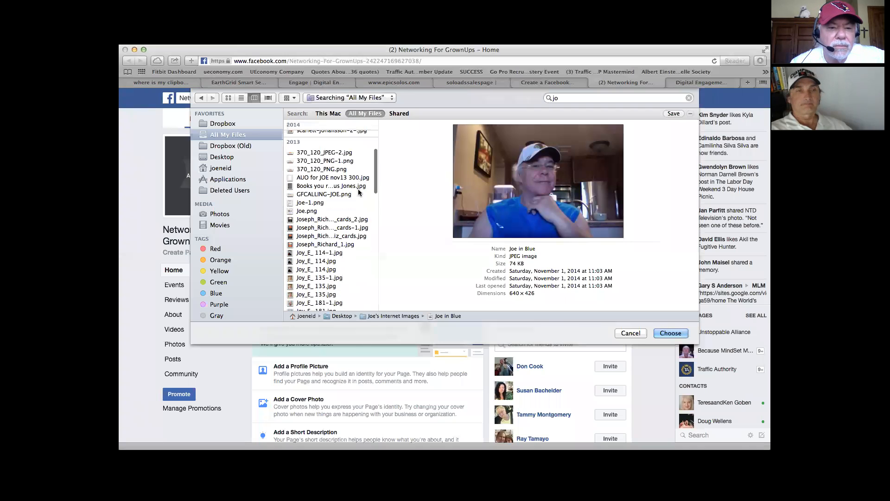
{"action": "scroll", "coordinate": [358, 193], "scroll_direction": "down", "scroll_amount": 10}
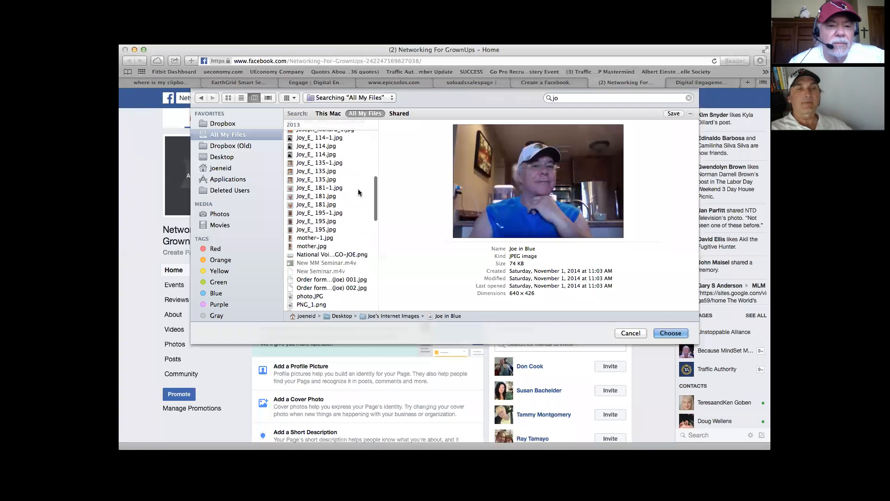
{"action": "scroll", "coordinate": [358, 193], "scroll_direction": "down", "scroll_amount": 2}
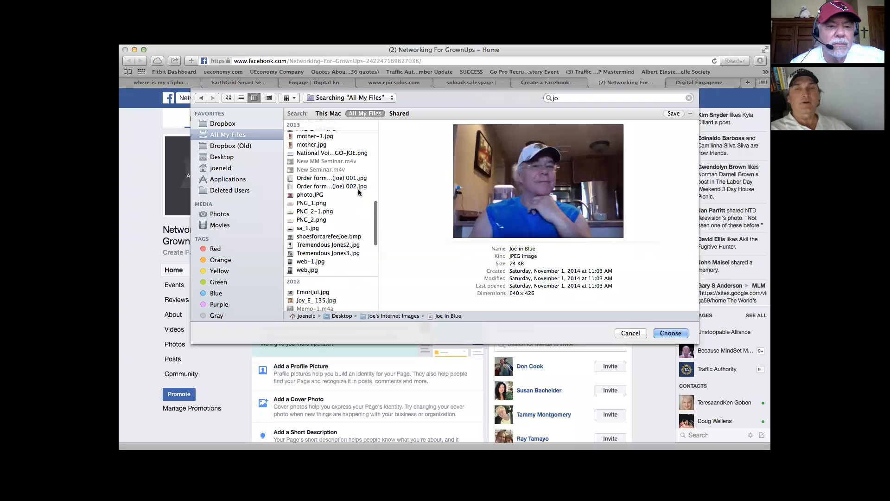
{"action": "scroll", "coordinate": [358, 191], "scroll_direction": "down", "scroll_amount": 4}
{"action": "scroll", "coordinate": [358, 188], "scroll_direction": "up", "scroll_amount": 5}
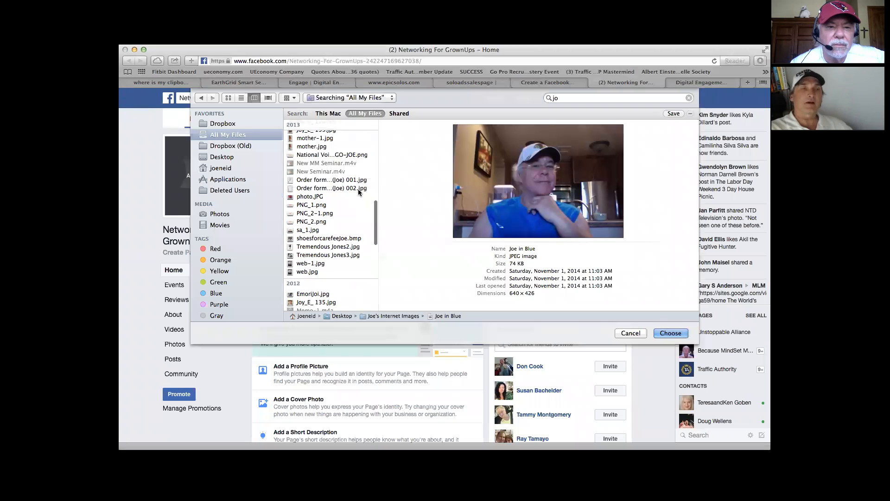
{"action": "scroll", "coordinate": [358, 188], "scroll_direction": "up", "scroll_amount": 5}
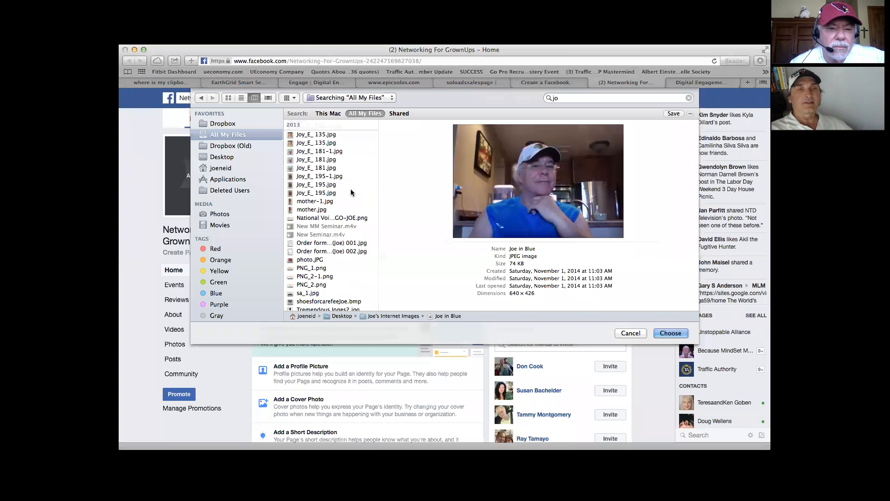
{"action": "left_click", "coordinate": [315, 261]}
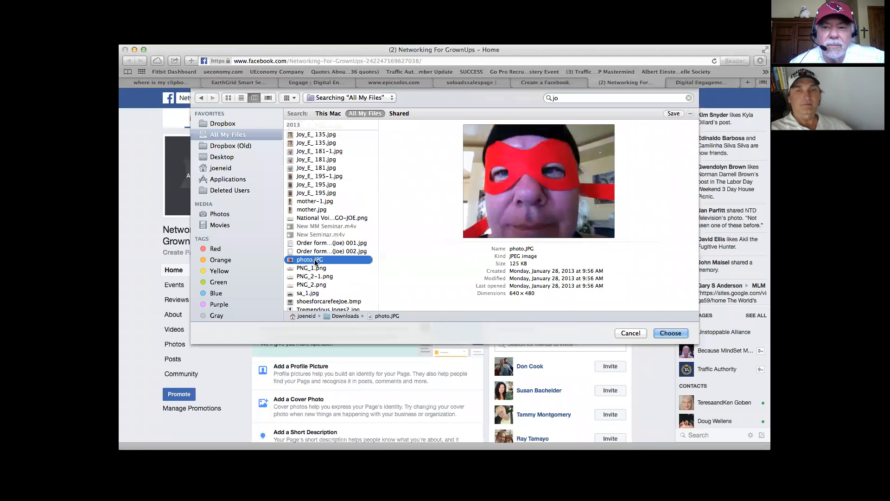
Step: Look back through the 2013 matches and preview PNG_1.png, PNG_2-1.png, PNG_2.png, sa_1.jpg and the shoes bitmap
{"action": "scroll", "coordinate": [326, 212], "scroll_direction": "up", "scroll_amount": 2}
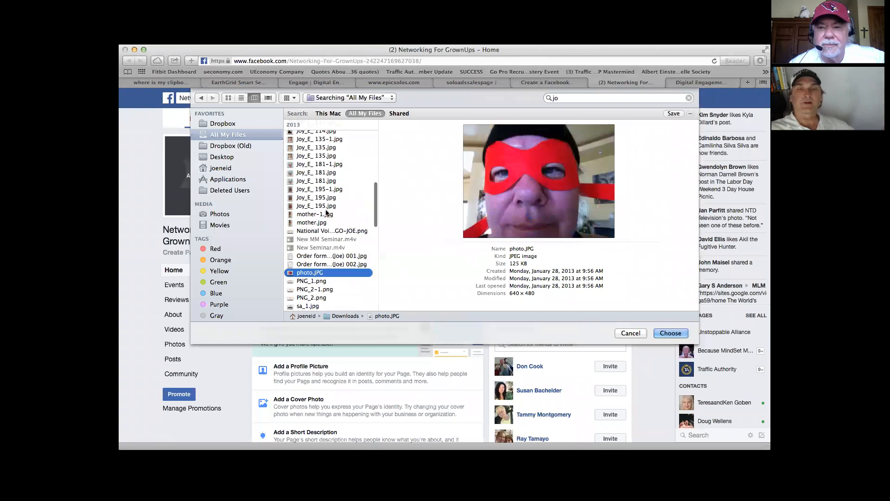
{"action": "scroll", "coordinate": [326, 212], "scroll_direction": "up", "scroll_amount": 5}
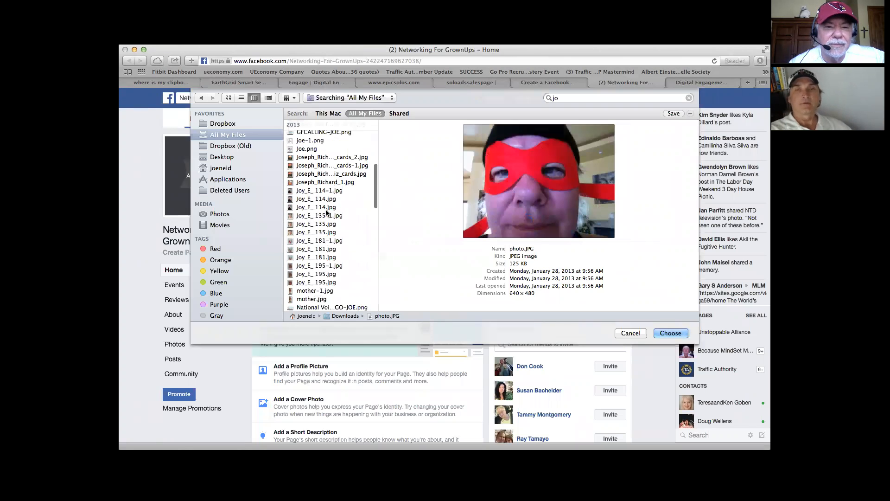
{"action": "scroll", "coordinate": [326, 212], "scroll_direction": "up", "scroll_amount": 4}
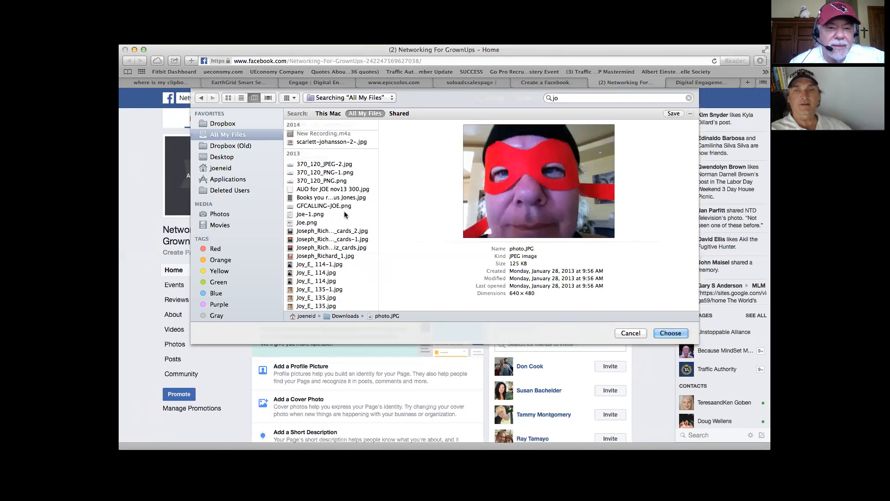
{"action": "scroll", "coordinate": [344, 214], "scroll_direction": "up", "scroll_amount": 2}
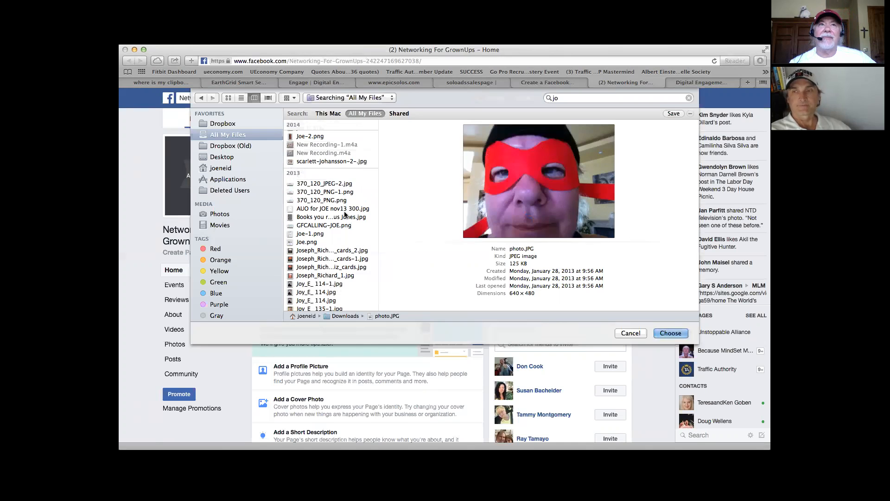
{"action": "scroll", "coordinate": [345, 213], "scroll_direction": "down", "scroll_amount": 3}
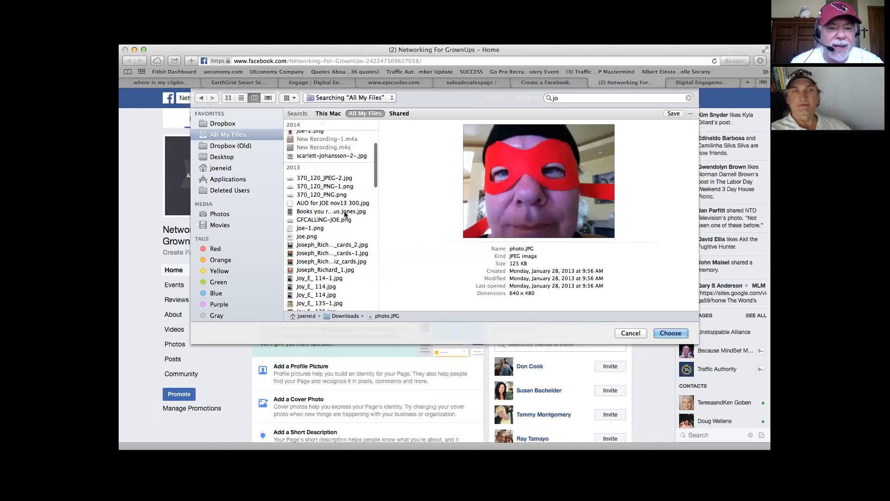
{"action": "scroll", "coordinate": [345, 214], "scroll_direction": "down", "scroll_amount": 5}
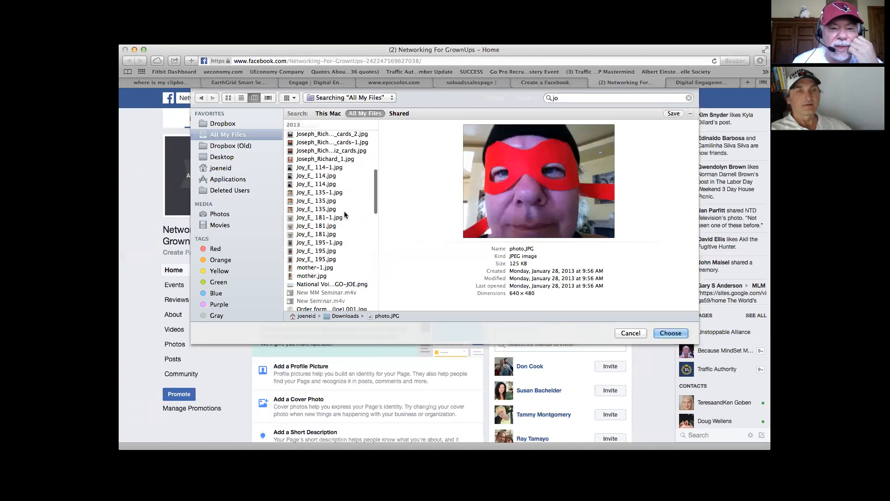
{"action": "scroll", "coordinate": [344, 214], "scroll_direction": "down", "scroll_amount": 1}
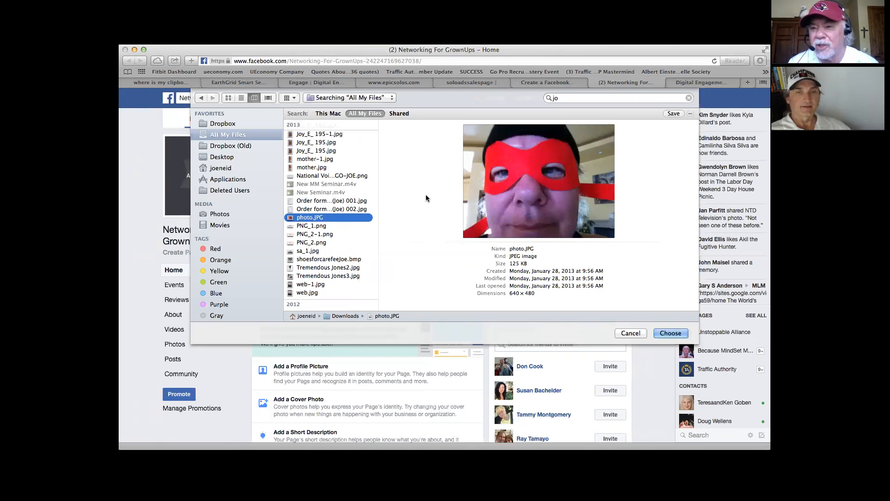
{"action": "left_click", "coordinate": [320, 227]}
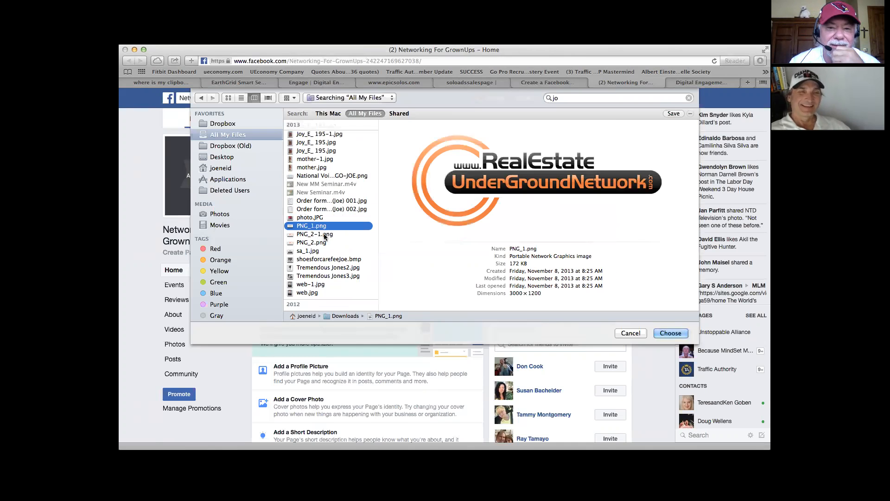
{"action": "left_click", "coordinate": [323, 234]}
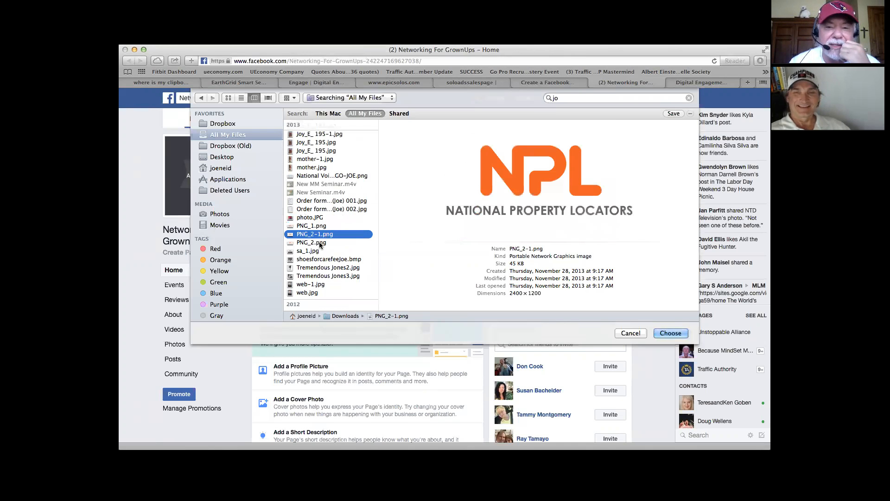
{"action": "left_click", "coordinate": [319, 243]}
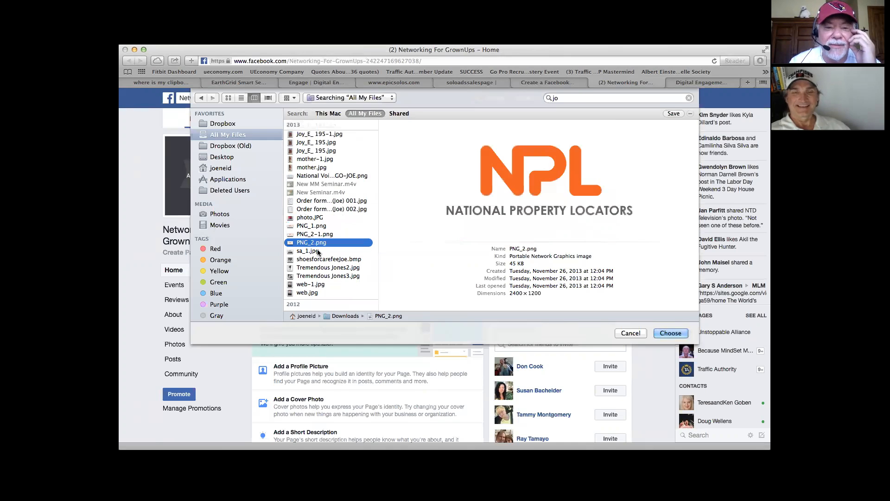
{"action": "left_click", "coordinate": [319, 251]}
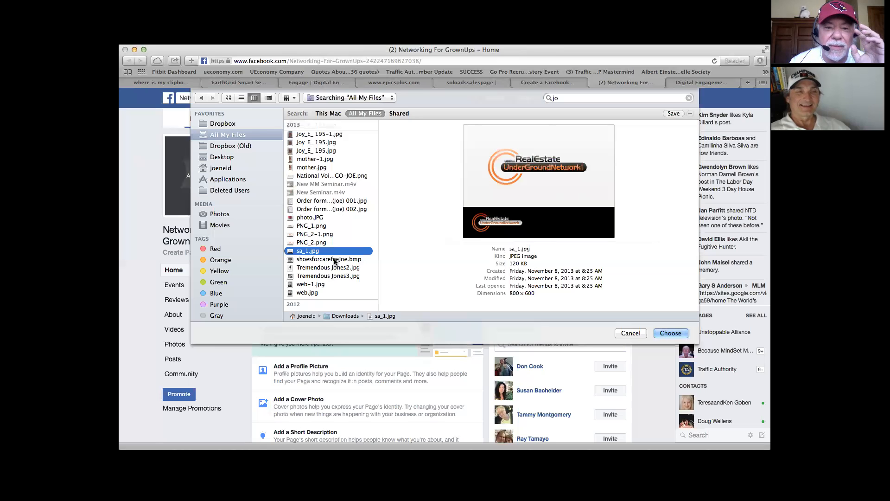
{"action": "left_click", "coordinate": [335, 260]}
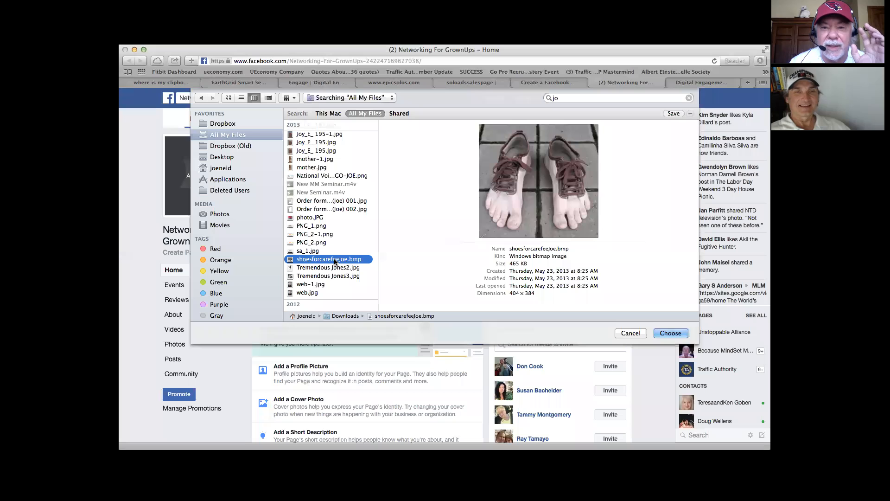
Step: Search All My Files for the page owner's first name followed by "on stage"
{"action": "scroll", "coordinate": [335, 261], "scroll_direction": "up", "scroll_amount": 10}
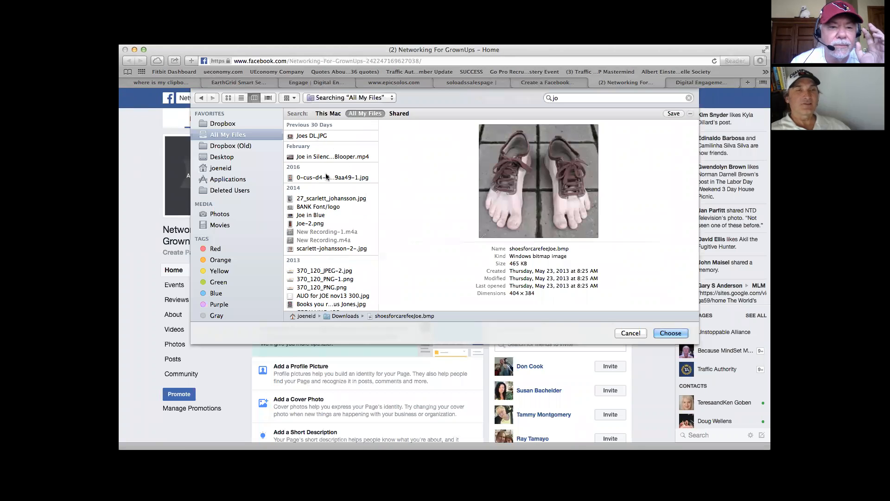
{"action": "left_click", "coordinate": [558, 100]}
{"action": "type", "text": "e on stage"}
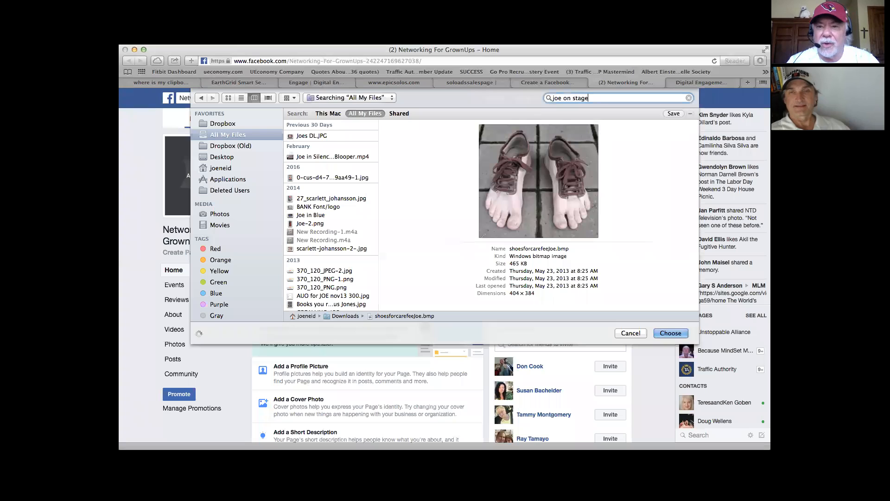
{"action": "key", "text": "Return"}
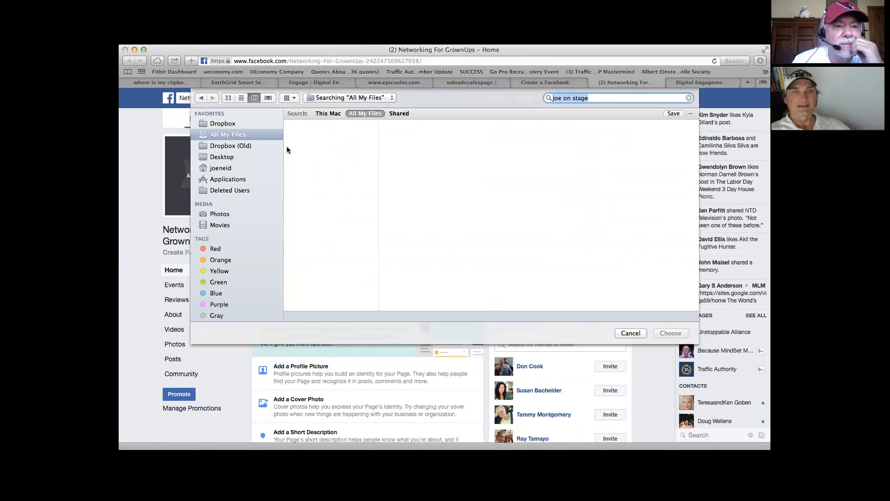
Step: Shorten the search to the owner's first name and preview thumbnail.jpg and VID00041.MP4 among the 2012 matches
{"action": "left_click", "coordinate": [596, 99]}
{"action": "left_click_drag", "start_coordinate": [596, 100], "coordinate": [565, 100]}
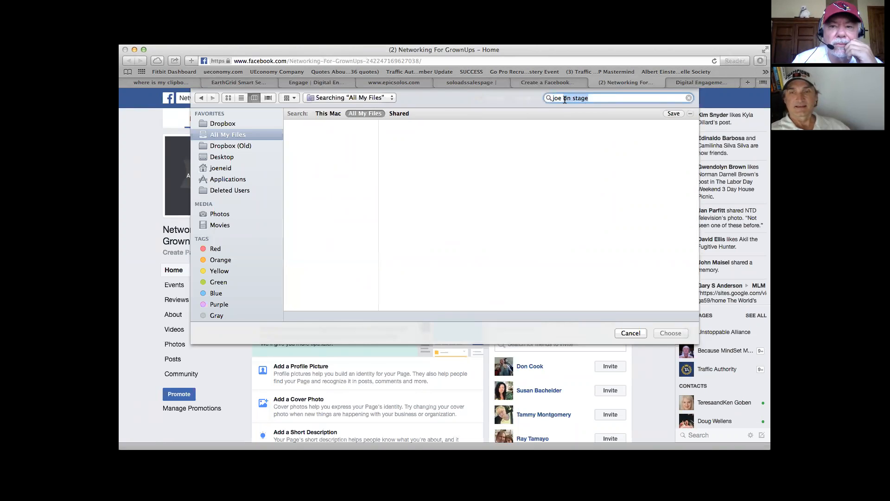
{"action": "key", "text": "BackSpace"}
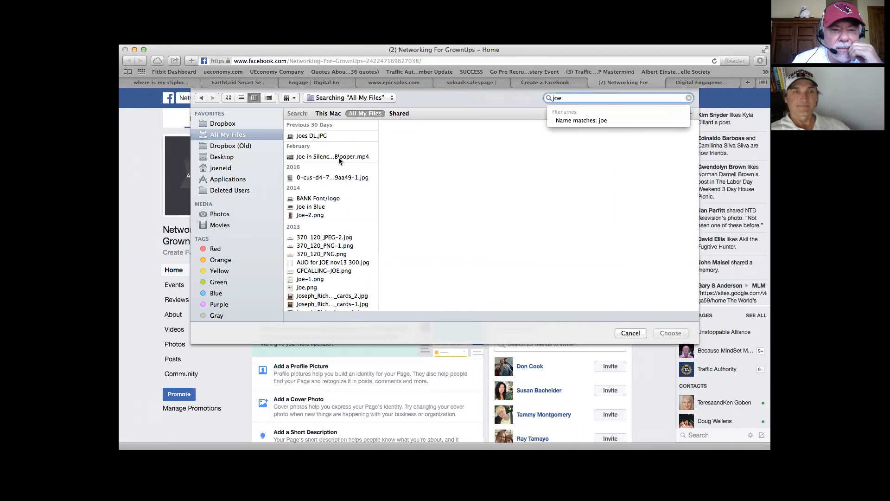
{"action": "scroll", "coordinate": [339, 157], "scroll_direction": "down", "scroll_amount": 2}
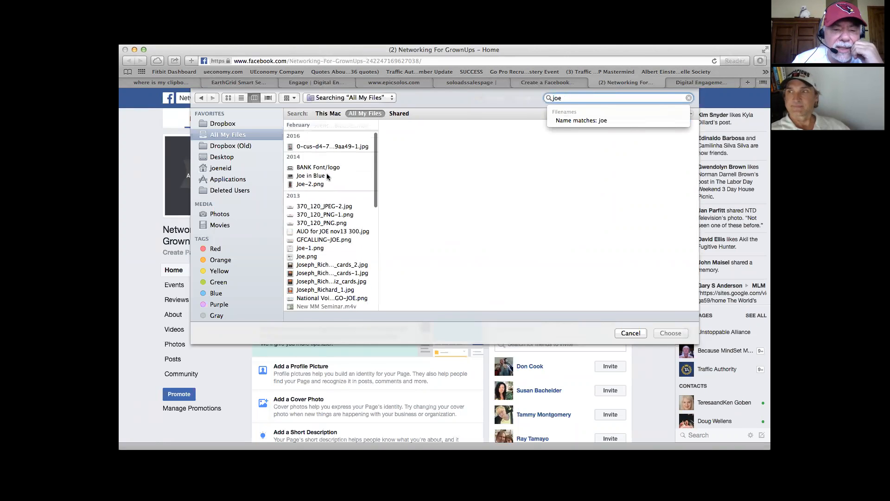
{"action": "scroll", "coordinate": [327, 174], "scroll_direction": "down", "scroll_amount": 1}
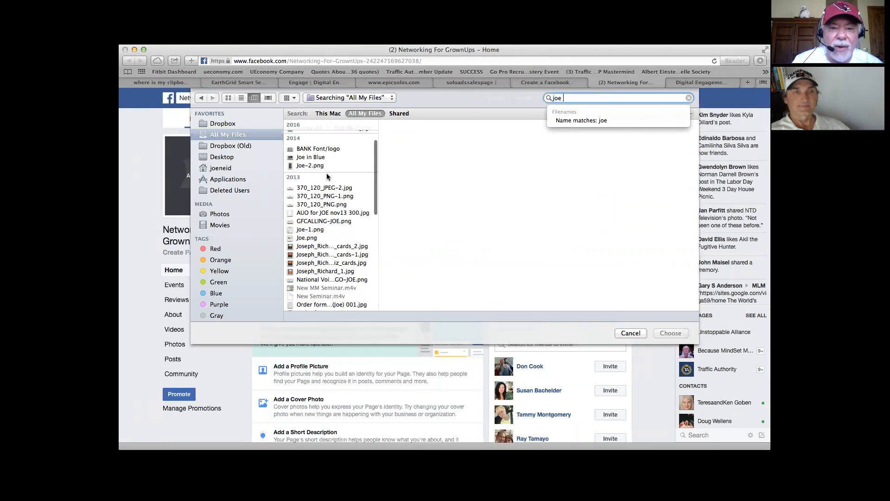
{"action": "scroll", "coordinate": [327, 174], "scroll_direction": "down", "scroll_amount": 5}
{"action": "scroll", "coordinate": [327, 175], "scroll_direction": "down", "scroll_amount": 7}
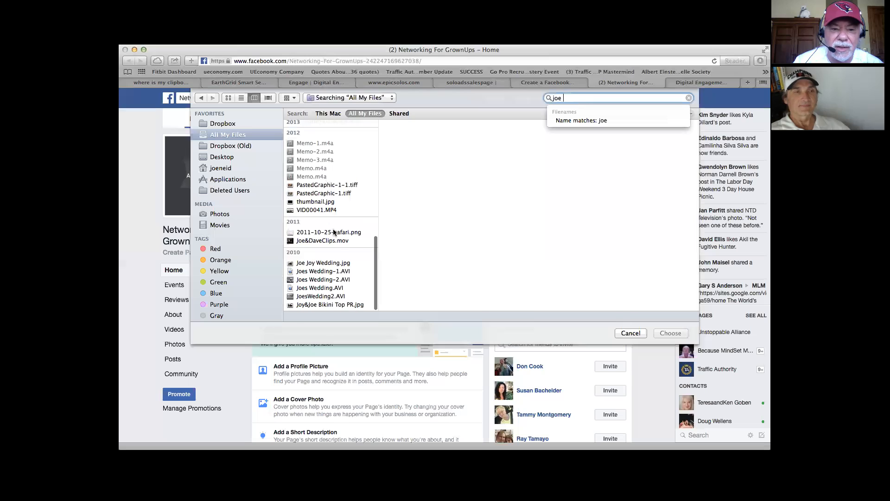
{"action": "scroll", "coordinate": [336, 246], "scroll_direction": "down", "scroll_amount": 1}
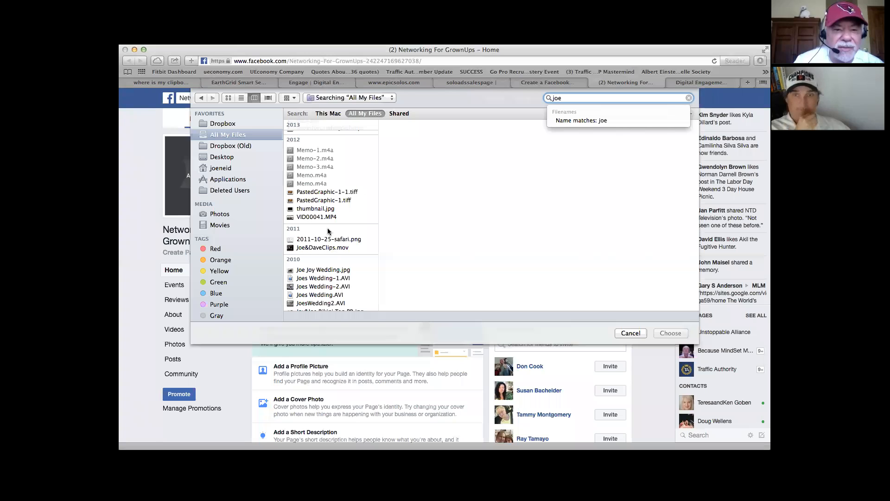
{"action": "left_click", "coordinate": [321, 209]}
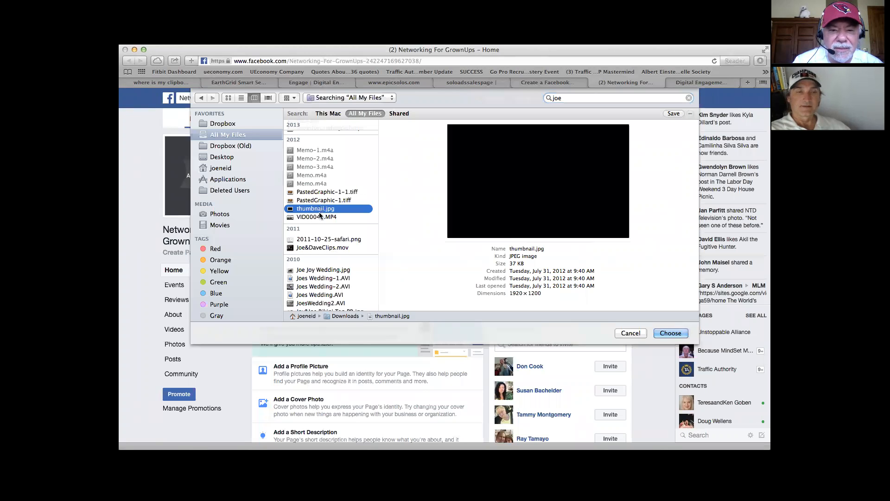
{"action": "left_click", "coordinate": [318, 216]}
Step: Preview PNG_2-1.png, then upload photo.JPG from the 2013 matches as the page's cover photo
{"action": "scroll", "coordinate": [318, 204], "scroll_direction": "up", "scroll_amount": 2}
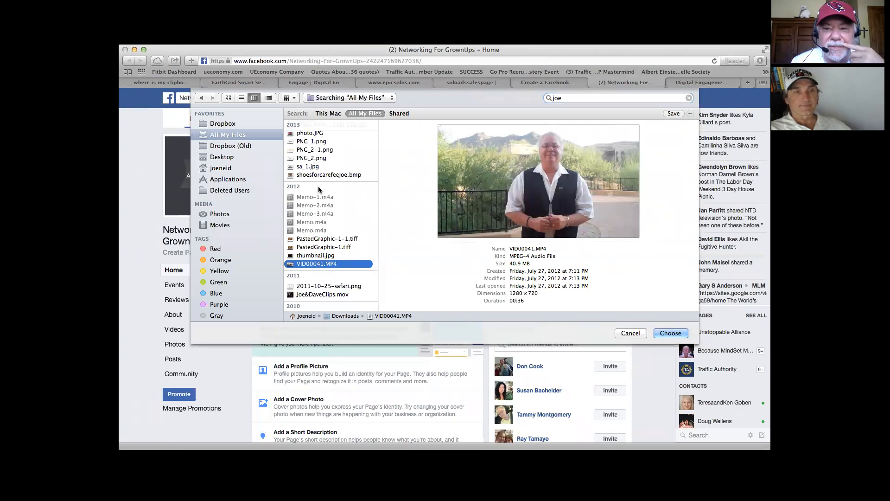
{"action": "scroll", "coordinate": [319, 188], "scroll_direction": "up", "scroll_amount": 2}
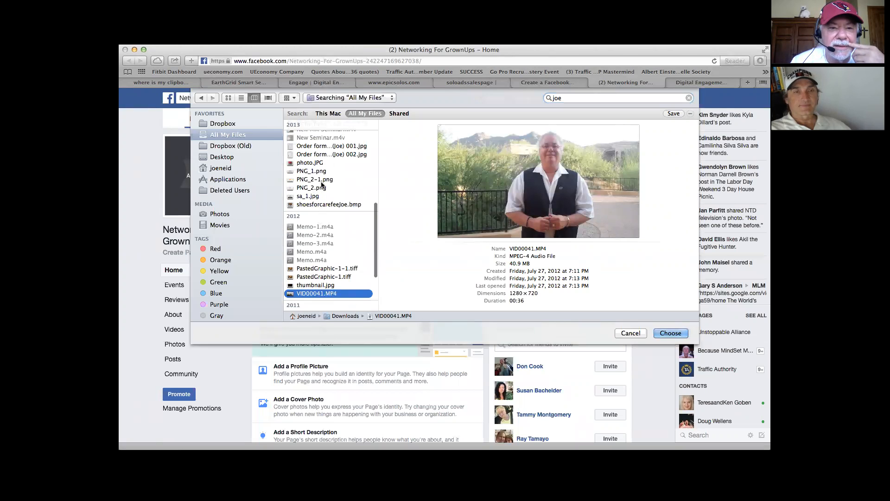
{"action": "left_click", "coordinate": [321, 179]}
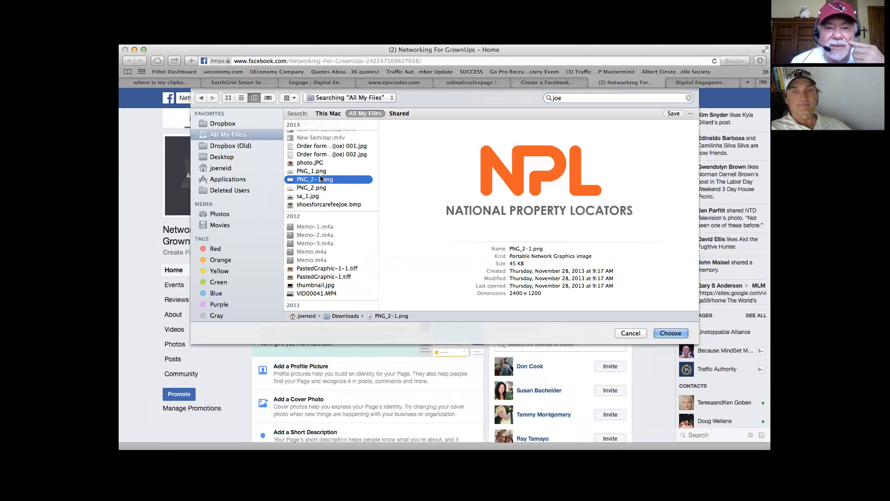
{"action": "left_click", "coordinate": [319, 163]}
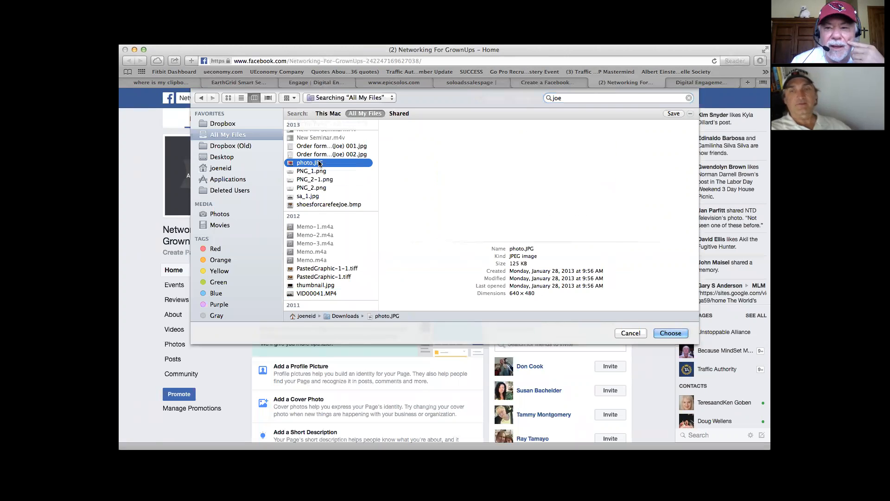
{"action": "scroll", "coordinate": [319, 163], "scroll_direction": "up", "scroll_amount": 10}
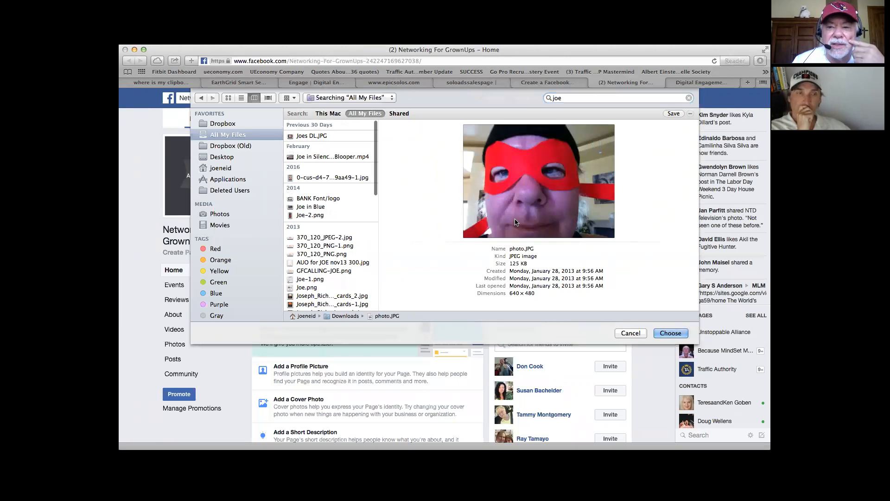
{"action": "left_click", "coordinate": [671, 333]}
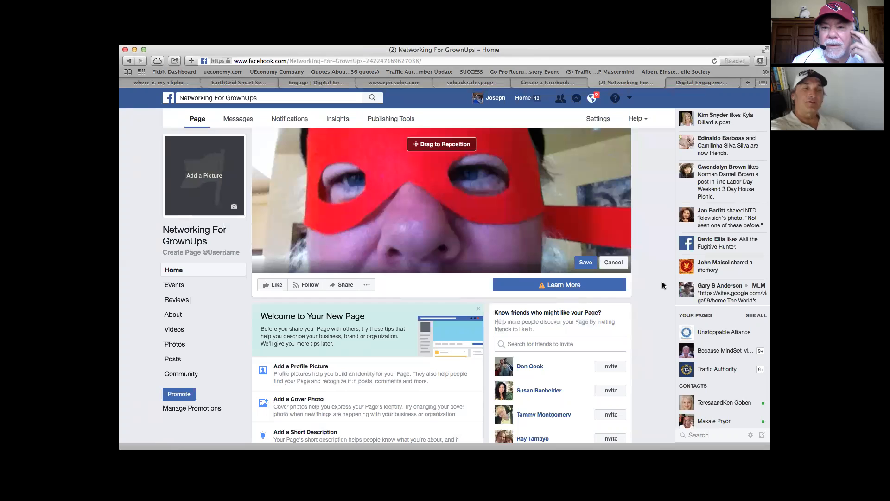
Step: Start a photo upload for the page's profile picture and preview the owner-named PNG files and photo.JPG in Downloads
{"action": "left_click", "coordinate": [208, 180]}
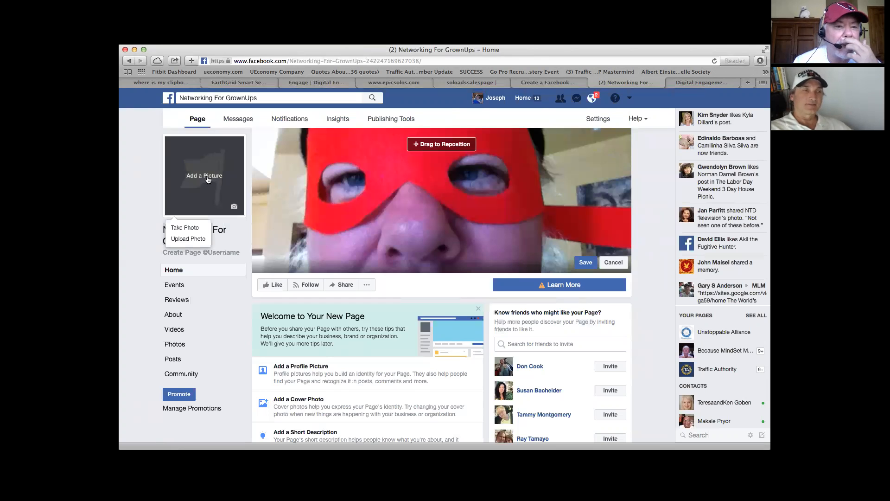
{"action": "left_click", "coordinate": [188, 239]}
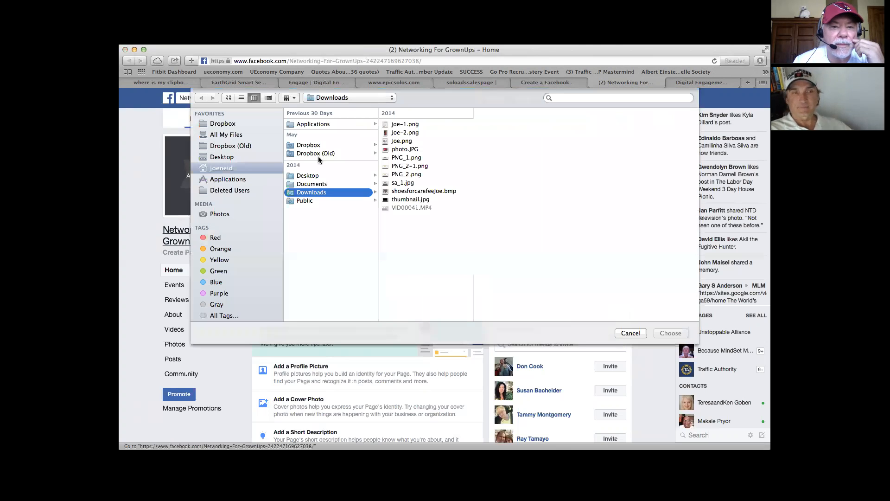
{"action": "left_click", "coordinate": [411, 134]}
{"action": "left_click", "coordinate": [413, 126]}
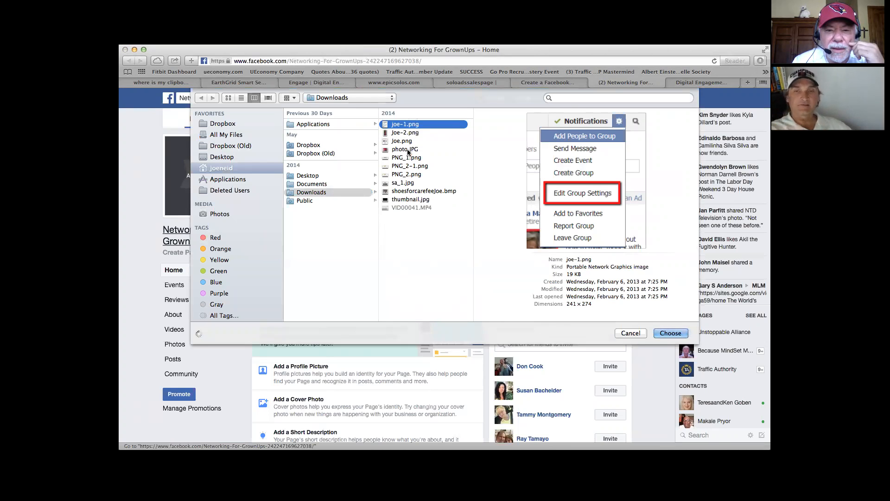
{"action": "left_click", "coordinate": [408, 151]}
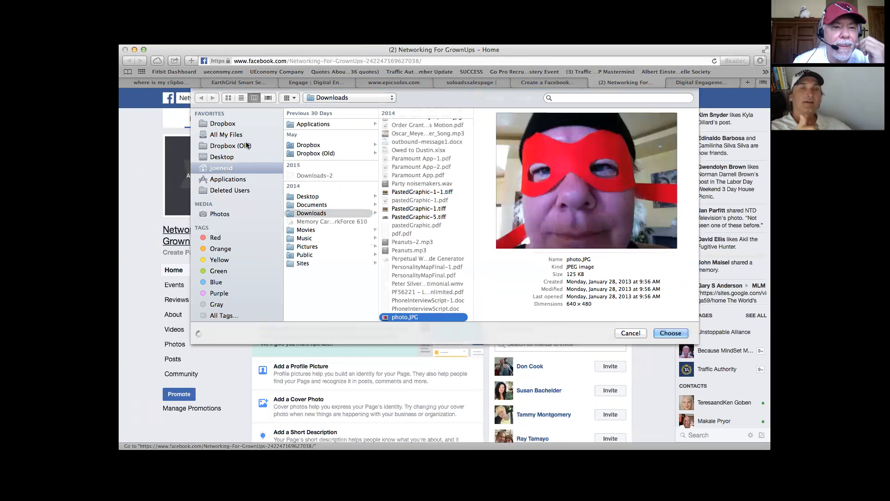
Step: Search All My Files for the owner's first name followed by "in blue", then upload and save the matching photo as the page's profile picture
{"action": "left_click", "coordinate": [232, 134]}
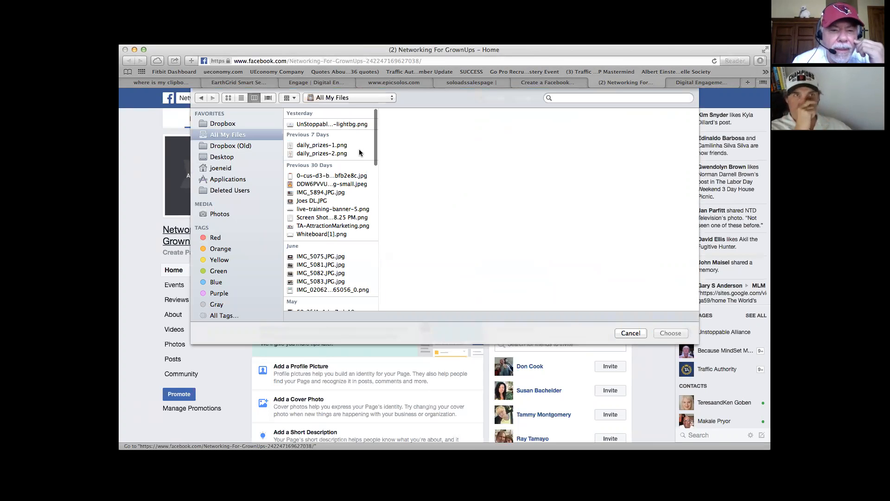
{"action": "scroll", "coordinate": [331, 205], "scroll_direction": "down", "scroll_amount": 5}
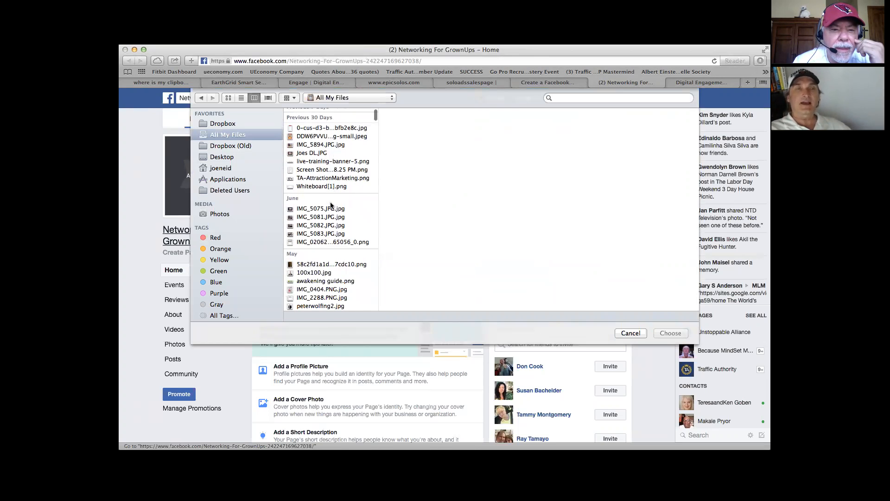
{"action": "left_click", "coordinate": [583, 97]}
{"action": "type", "text": "joe in blue"}
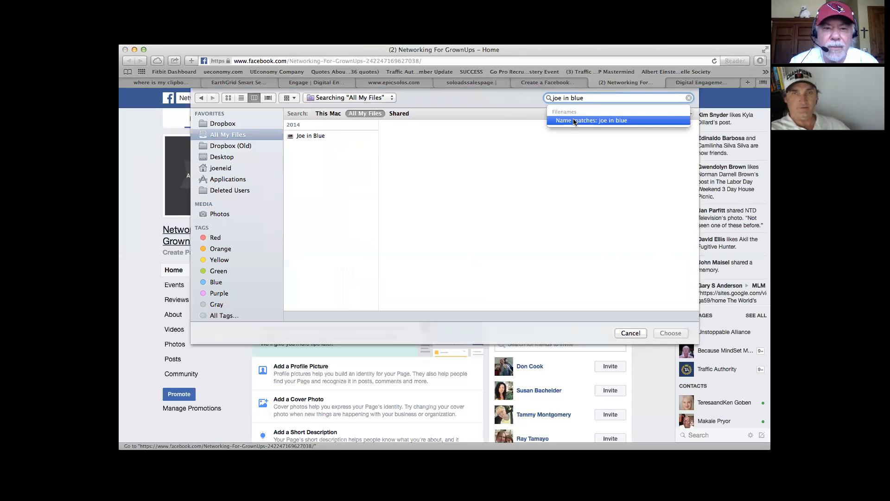
{"action": "left_click", "coordinate": [320, 135]}
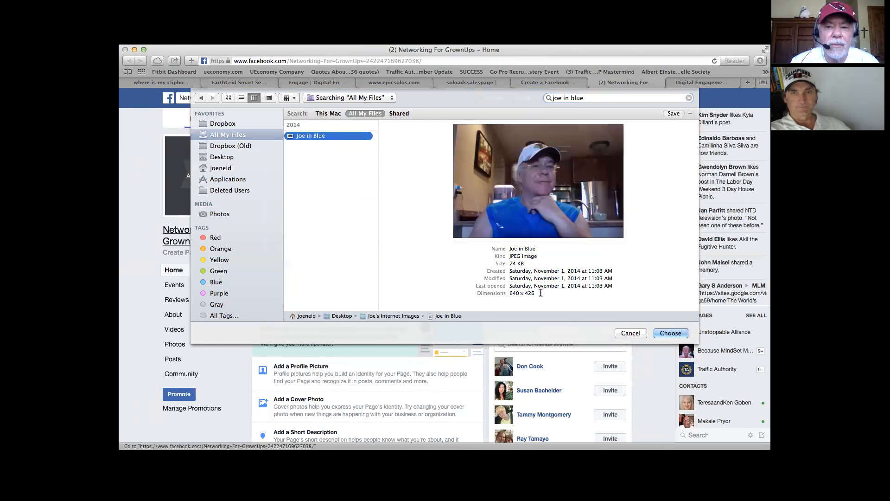
{"action": "left_click", "coordinate": [670, 333]}
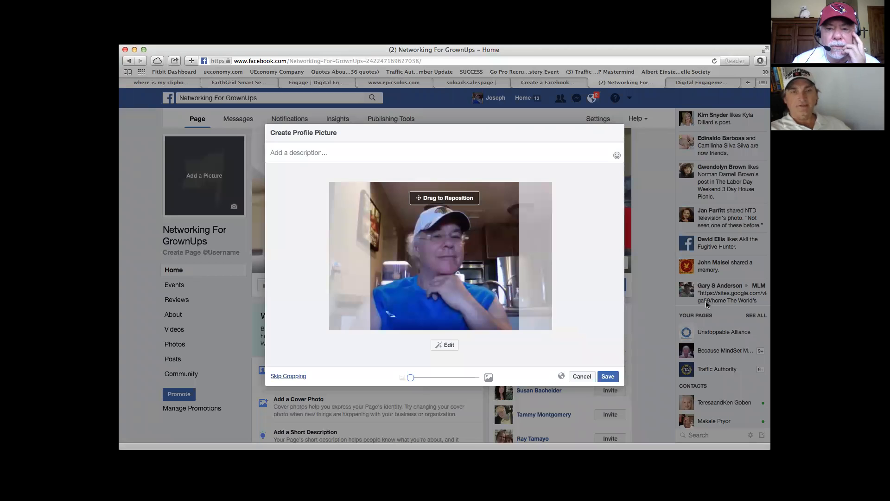
{"action": "left_click", "coordinate": [608, 377]}
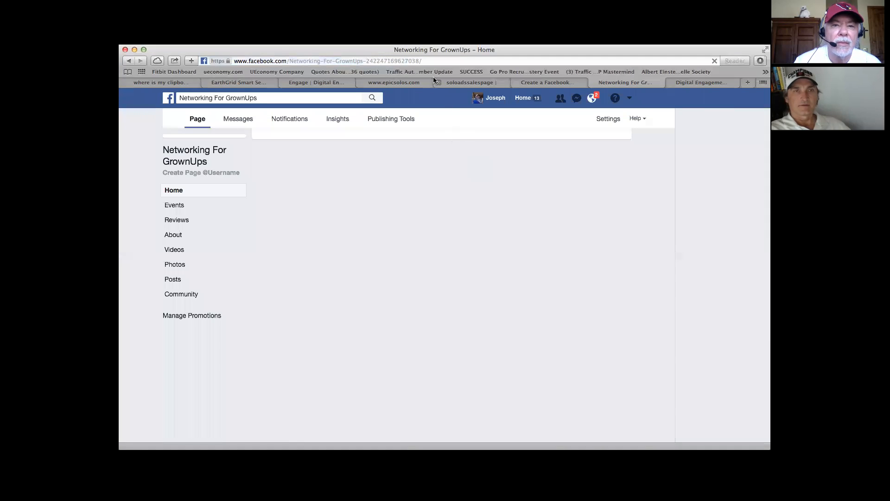
Step: Select the full web address of the Networking For GrownUps page and switch to another application
{"action": "left_click", "coordinate": [430, 61]}
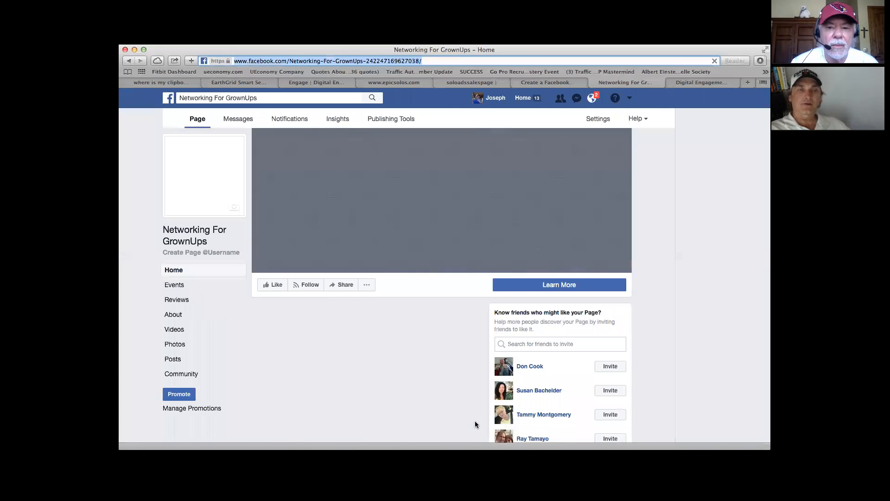
{"action": "key", "text": "super+Tab"}
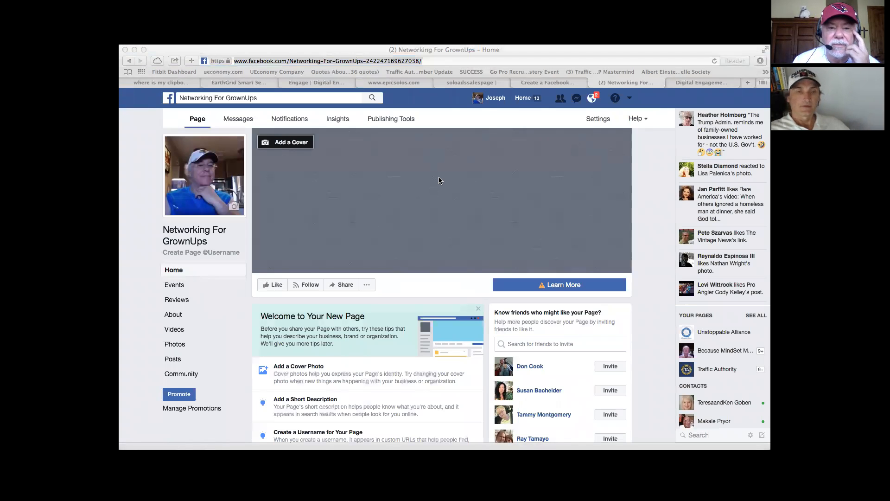
Step: Examine the new page's cover area, page tips, posting options, friend invitations, likes and About section
{"action": "scroll", "coordinate": [440, 181], "scroll_direction": "down", "scroll_amount": 3}
{"action": "scroll", "coordinate": [399, 181], "scroll_direction": "up", "scroll_amount": 3}
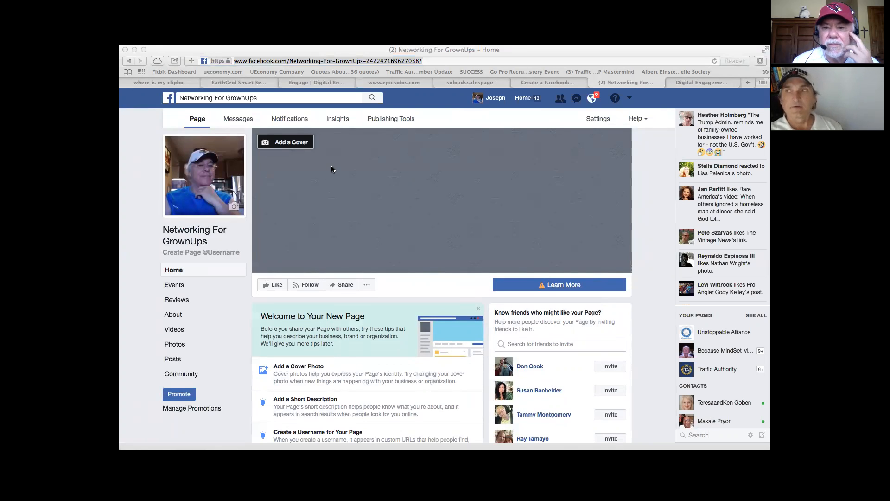
{"action": "scroll", "coordinate": [332, 170], "scroll_direction": "down", "scroll_amount": 5}
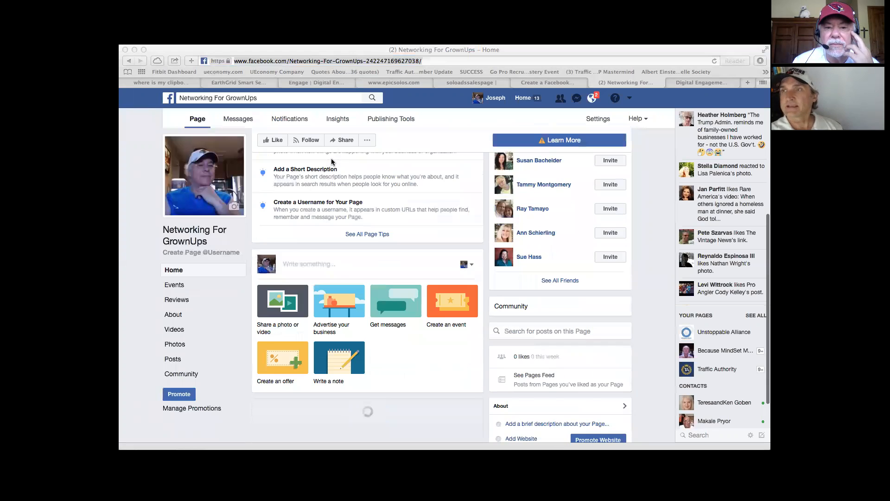
{"action": "scroll", "coordinate": [331, 162], "scroll_direction": "up", "scroll_amount": 5}
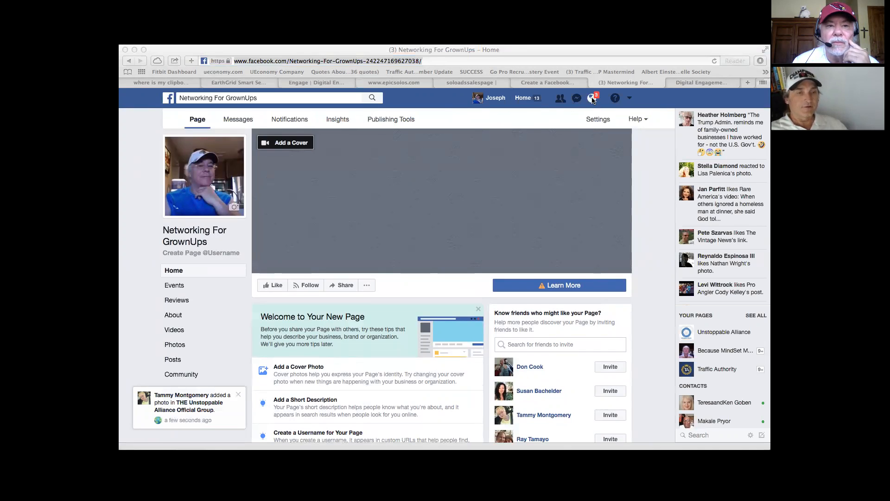
{"action": "left_click", "coordinate": [199, 122]}
{"action": "left_click", "coordinate": [199, 122]}
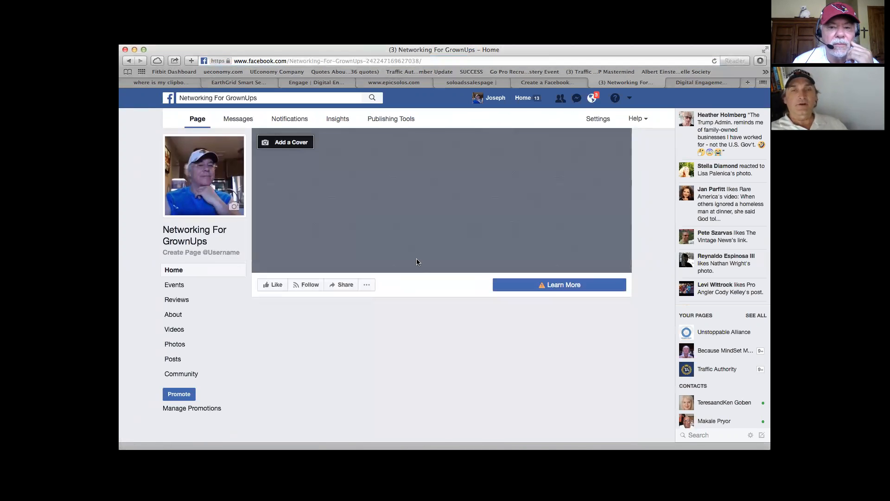
{"action": "scroll", "coordinate": [638, 355], "scroll_direction": "down", "scroll_amount": 5}
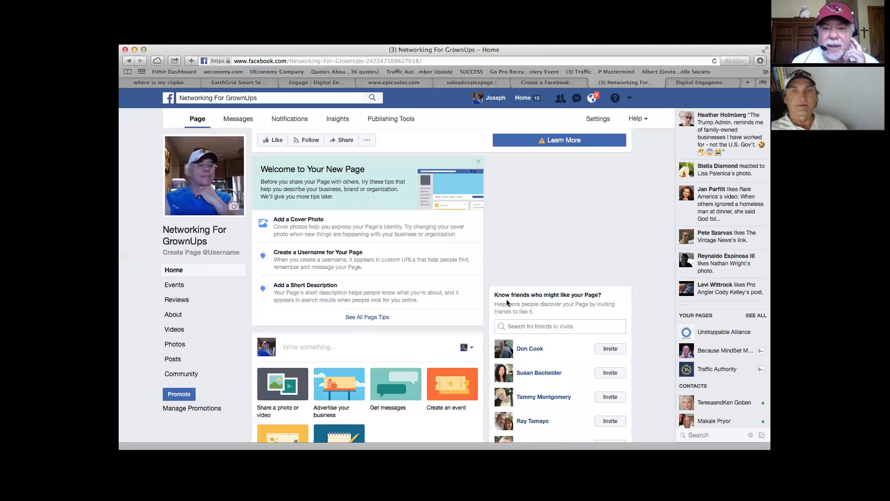
{"action": "scroll", "coordinate": [643, 318], "scroll_direction": "down", "scroll_amount": 4}
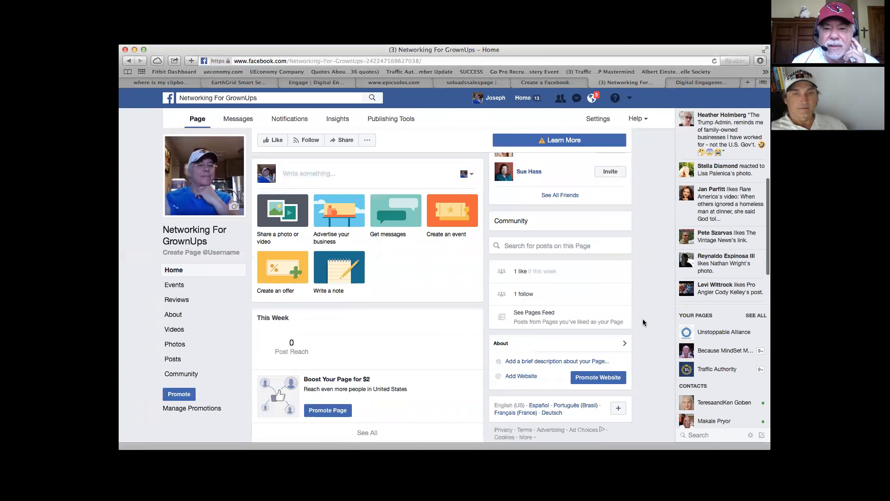
{"action": "scroll", "coordinate": [643, 319], "scroll_direction": "down", "scroll_amount": 1}
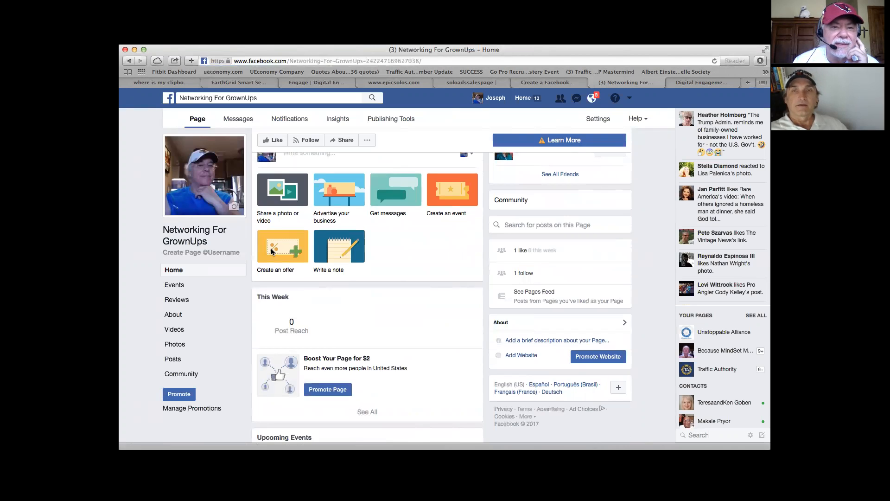
{"action": "left_click", "coordinate": [153, 278]}
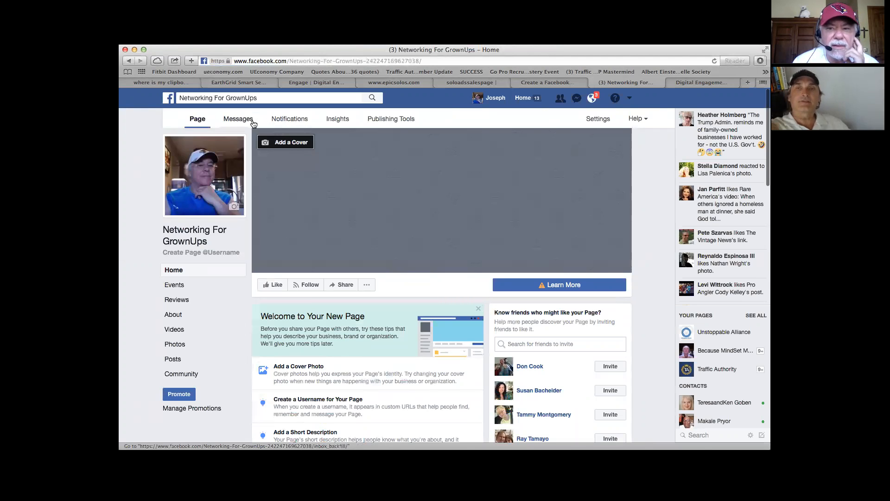
Step: In the page's settings, enter the colleague's name under Assign a New Page Role and set the role to Admin
{"action": "left_click", "coordinate": [597, 120]}
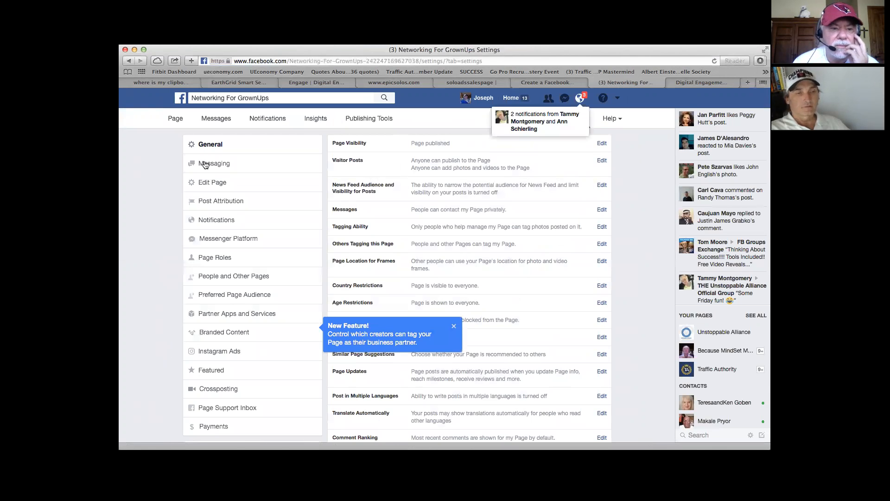
{"action": "left_click", "coordinate": [210, 260]}
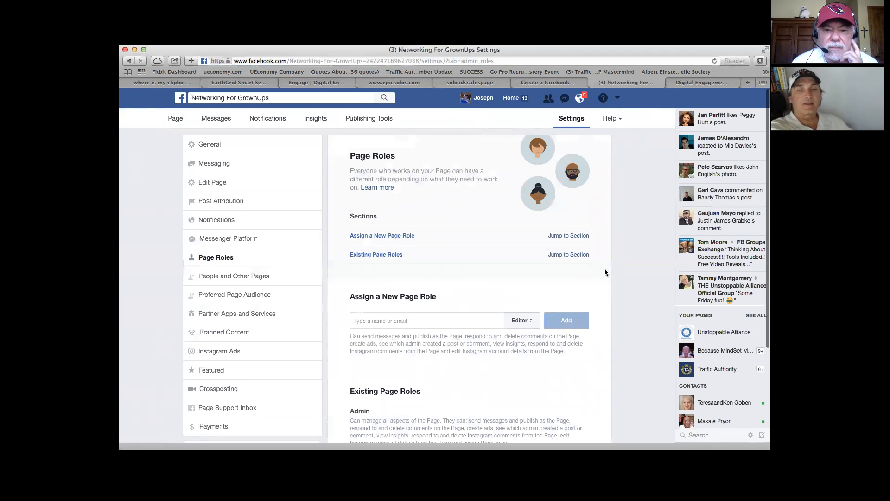
{"action": "scroll", "coordinate": [604, 272], "scroll_direction": "down", "scroll_amount": 3}
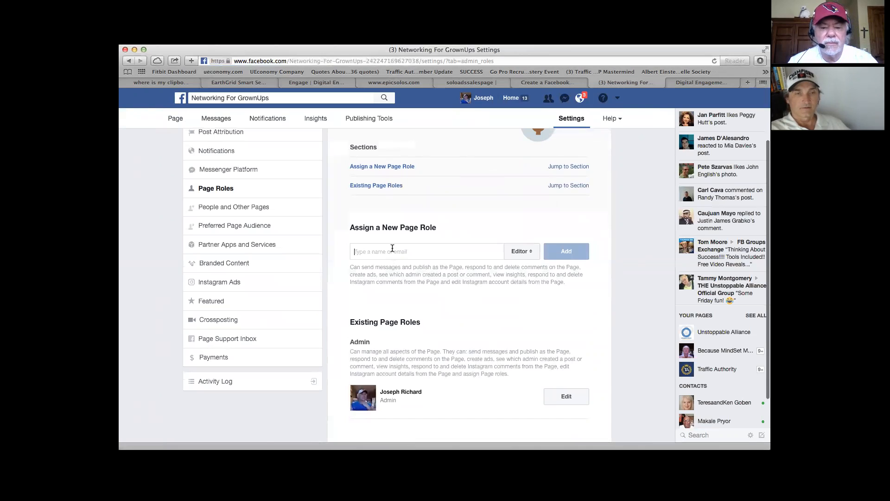
{"action": "type", "text": "viktor"}
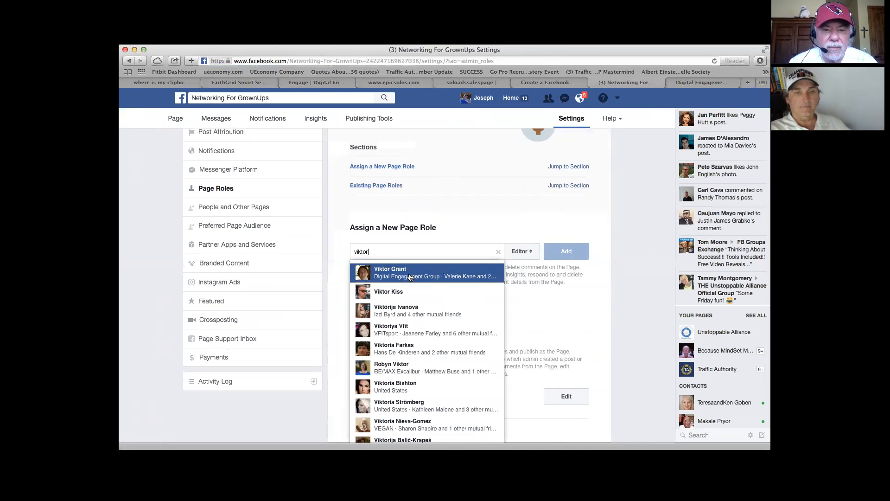
{"action": "left_click", "coordinate": [410, 274]}
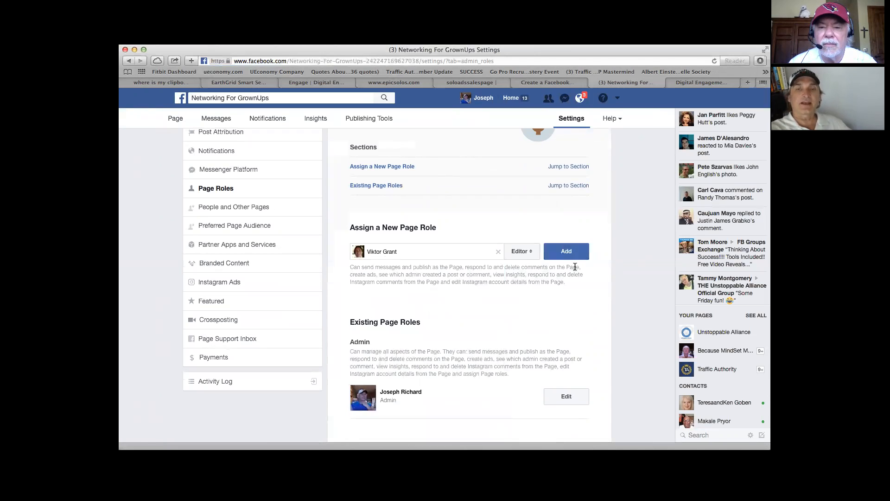
{"action": "left_click", "coordinate": [530, 255]}
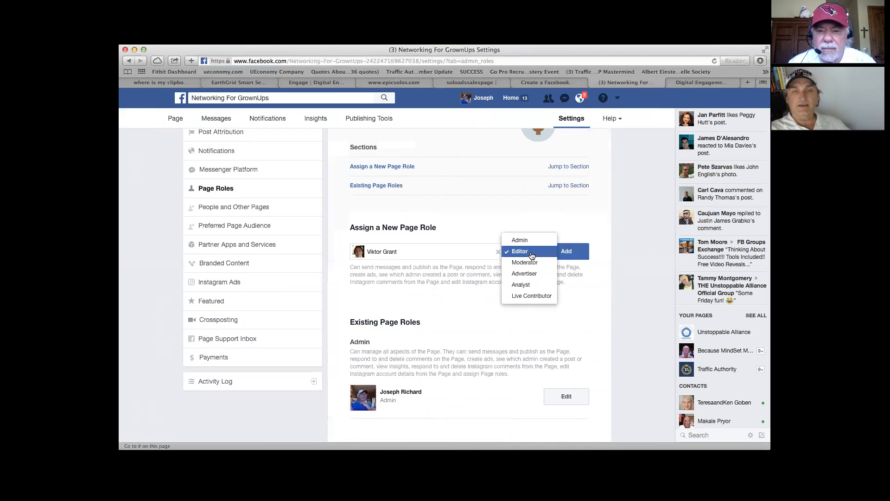
{"action": "left_click", "coordinate": [529, 241]}
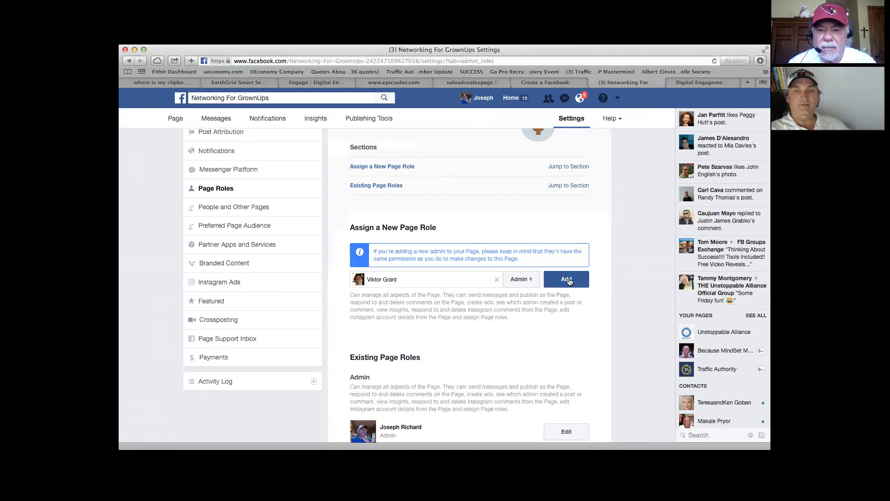
Step: Try to add the colleague as page admin by submitting the account password, then request the addition again and cancel the password prompt
{"action": "left_click", "coordinate": [567, 279]}
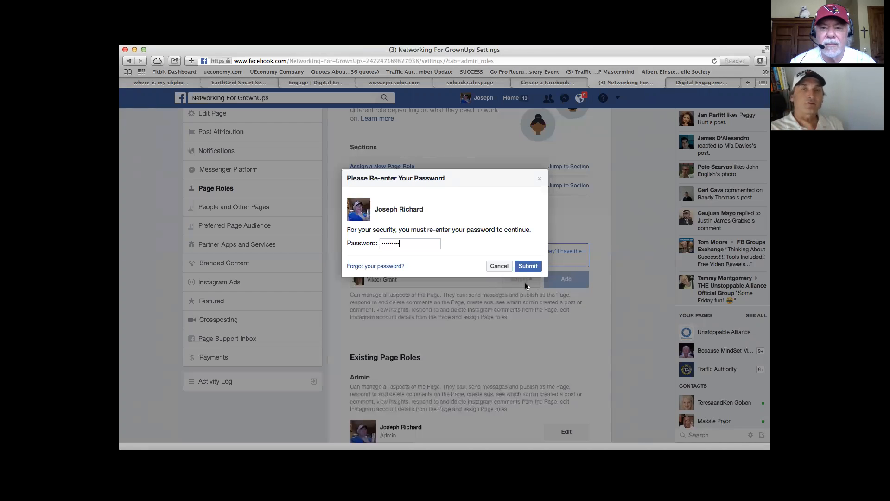
{"action": "left_click", "coordinate": [527, 268]}
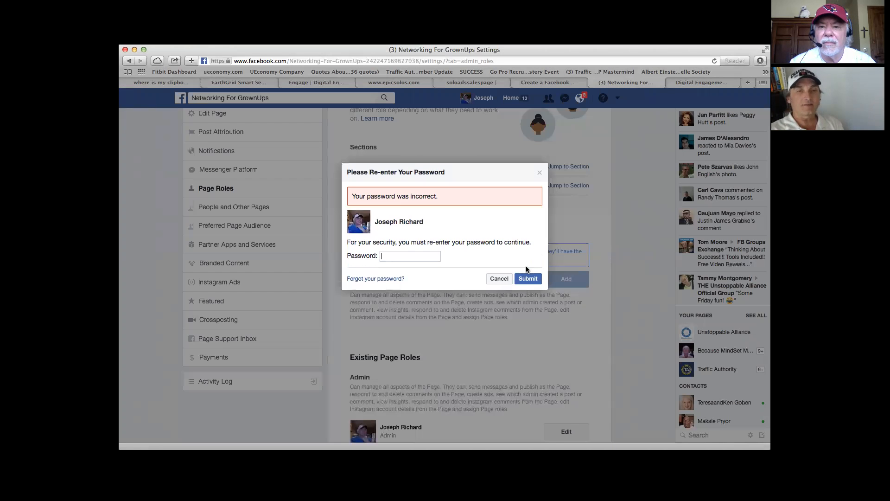
{"action": "left_click", "coordinate": [500, 279]}
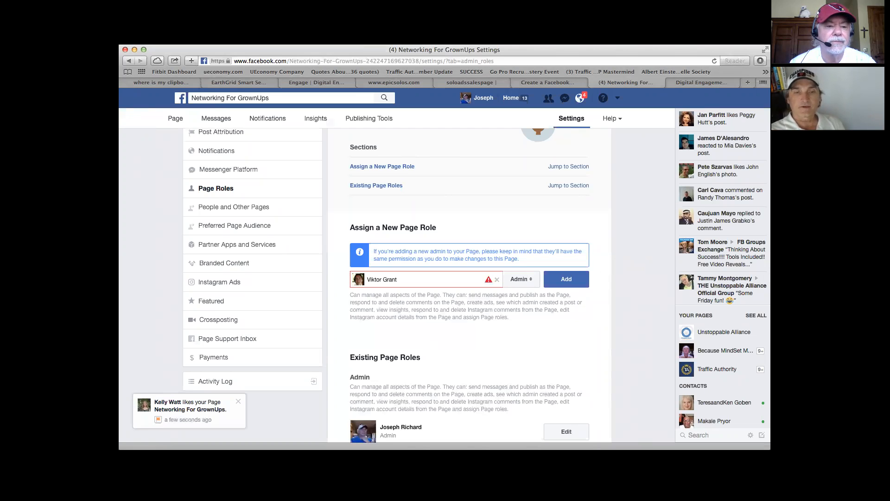
{"action": "left_click", "coordinate": [567, 278]}
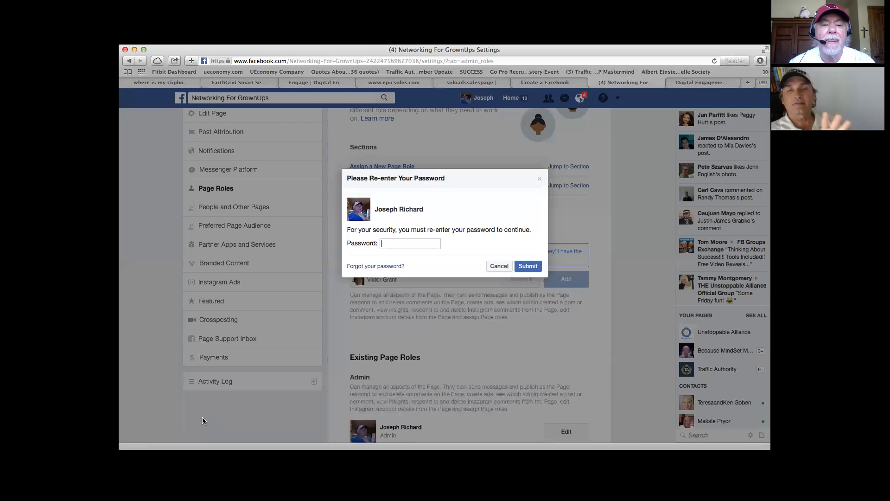
{"action": "left_click", "coordinate": [501, 266]}
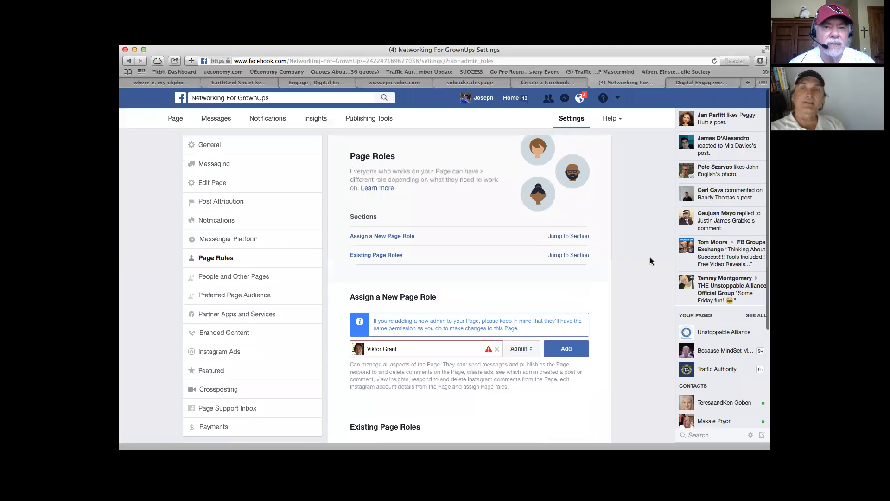
Step: Start creating a Facebook ad and choose Brand awareness as the campaign's marketing objective
{"action": "left_click", "coordinate": [618, 100]}
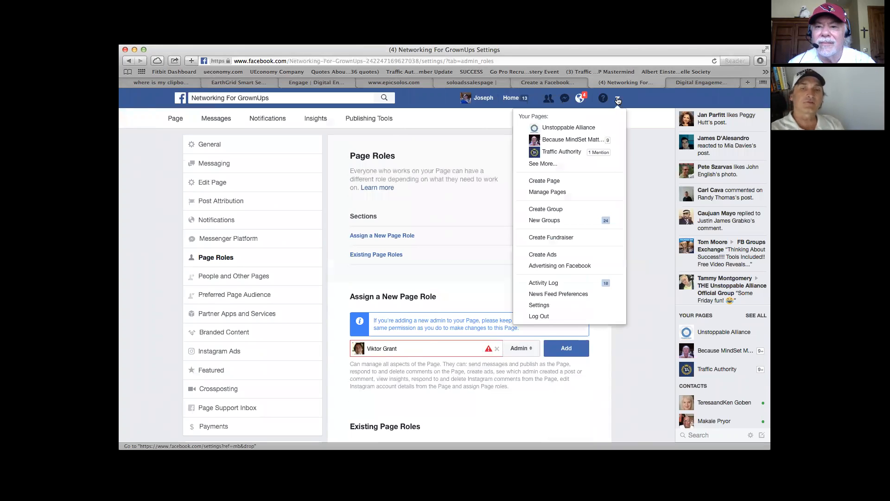
{"action": "left_click", "coordinate": [564, 256]}
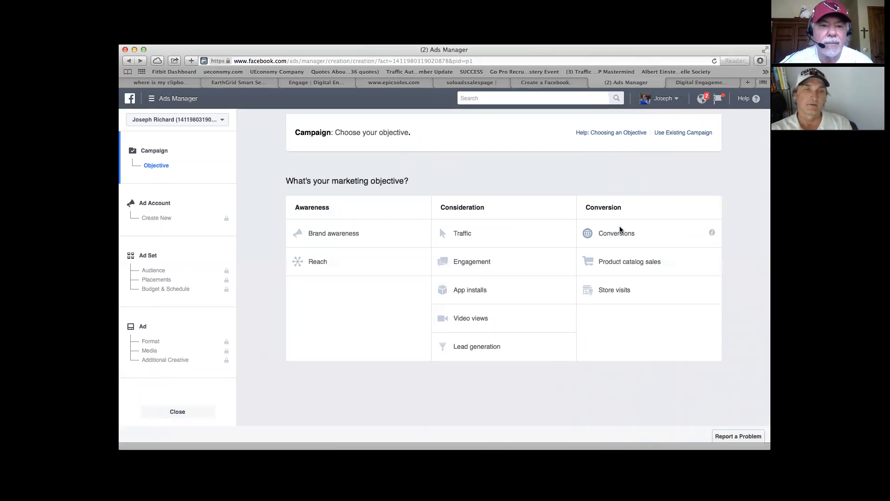
{"action": "left_click", "coordinate": [321, 237]}
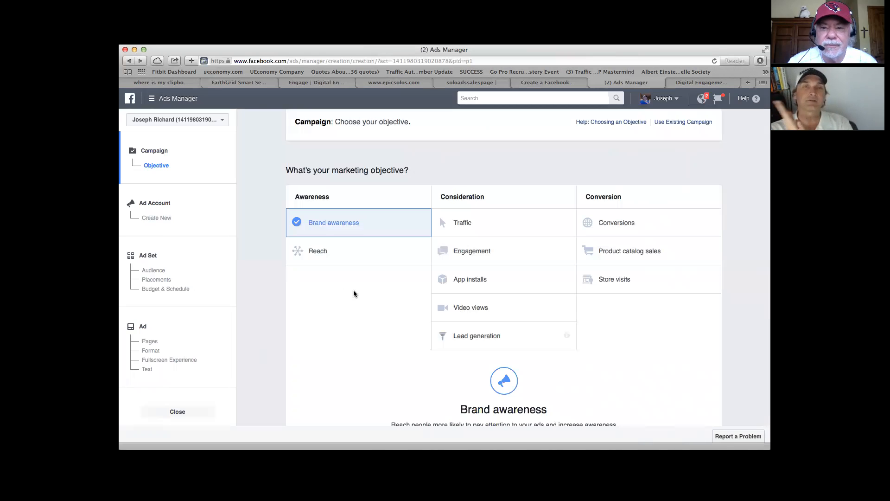
{"action": "scroll", "coordinate": [741, 364], "scroll_direction": "down", "scroll_amount": 5}
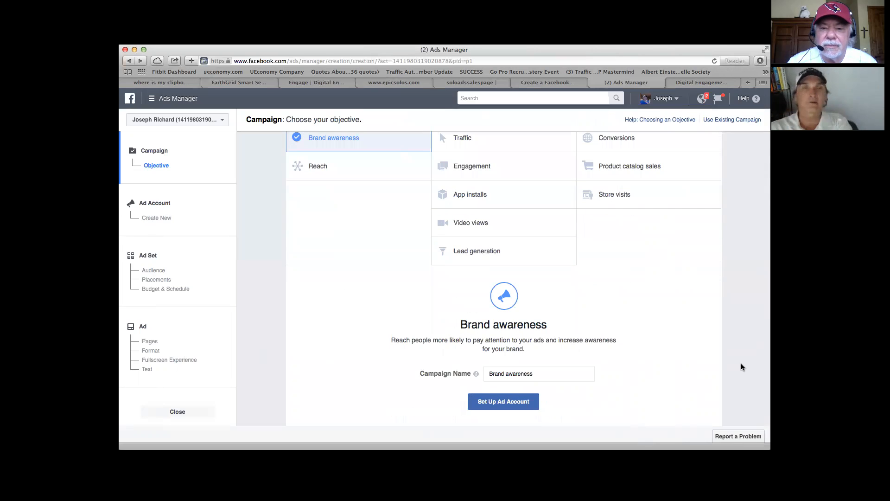
{"action": "scroll", "coordinate": [741, 367], "scroll_direction": "up", "scroll_amount": 3}
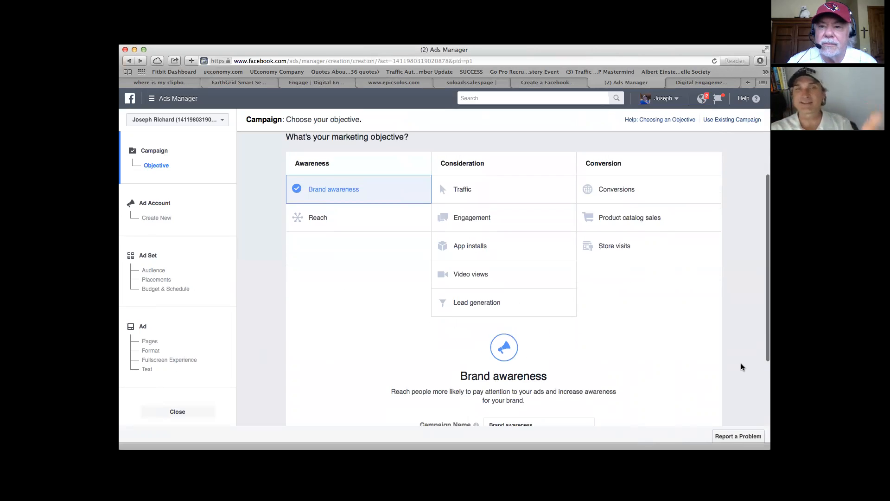
{"action": "scroll", "coordinate": [741, 364], "scroll_direction": "up", "scroll_amount": 2}
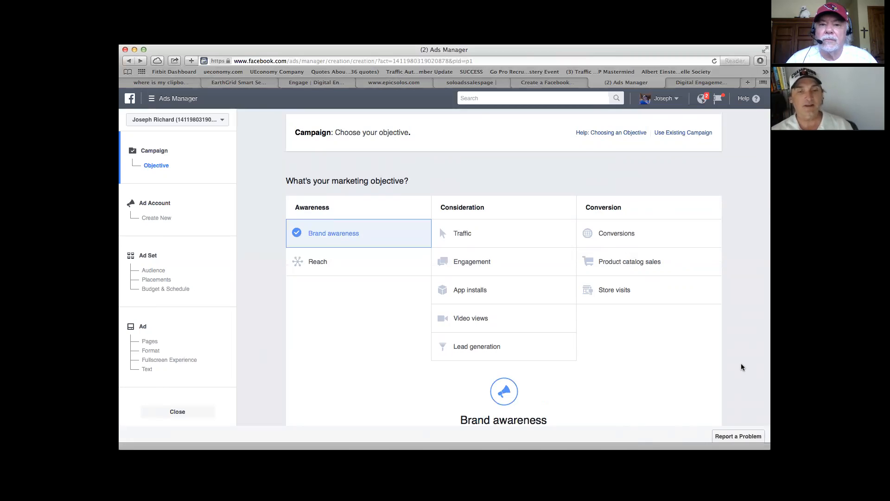
{"action": "scroll", "coordinate": [741, 363], "scroll_direction": "down", "scroll_amount": 5}
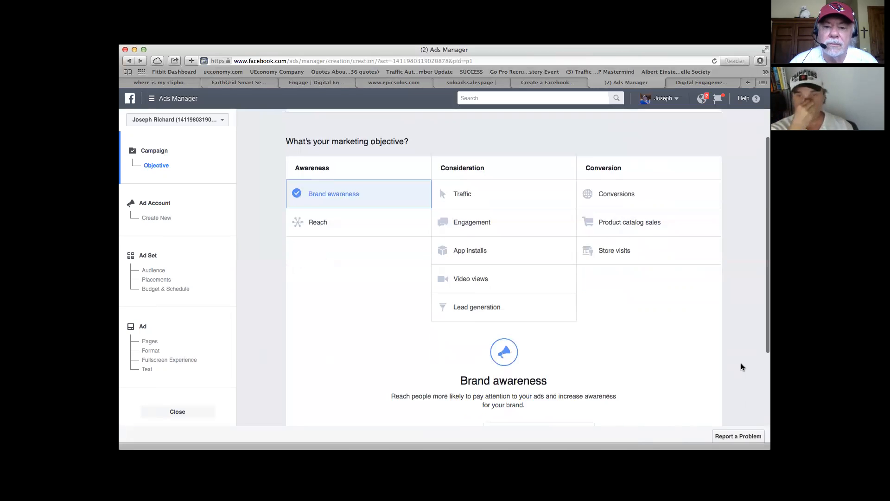
Step: Examine the marketing objective choices and the Brand awareness section with its campaign name and spend limit options
{"action": "left_click", "coordinate": [508, 355]}
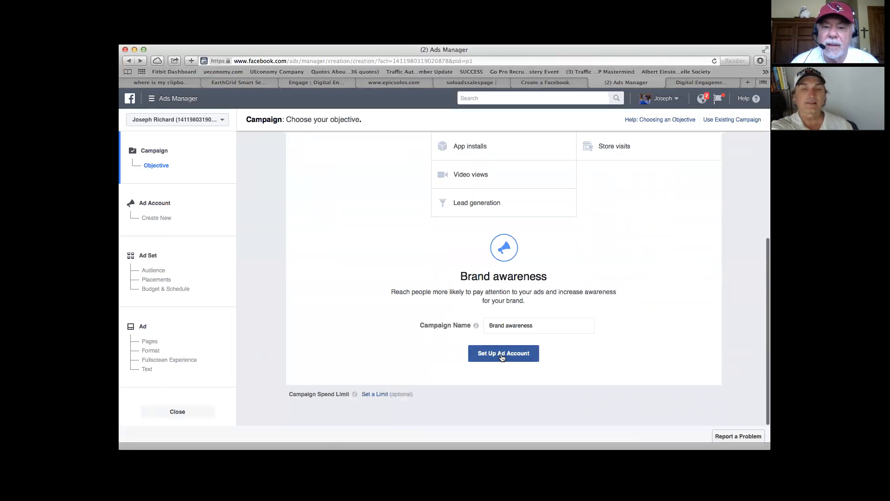
{"action": "scroll", "coordinate": [587, 322], "scroll_direction": "up", "scroll_amount": 2}
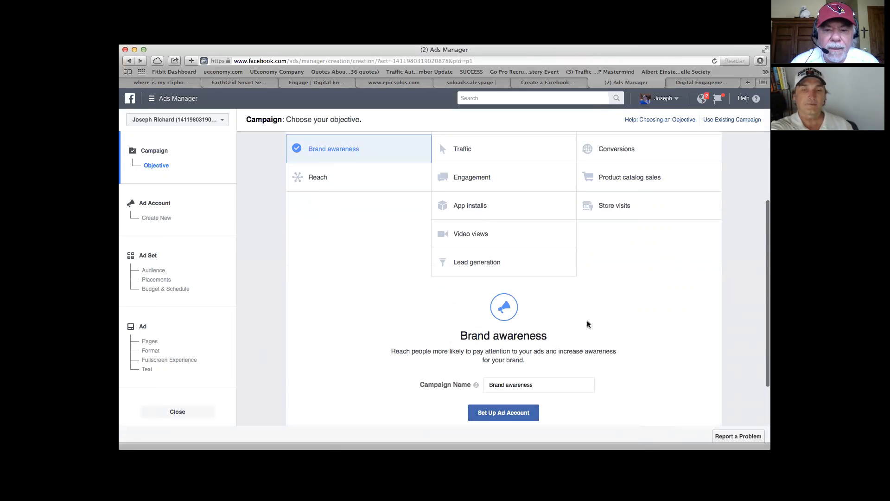
{"action": "scroll", "coordinate": [587, 324], "scroll_direction": "down", "scroll_amount": 2}
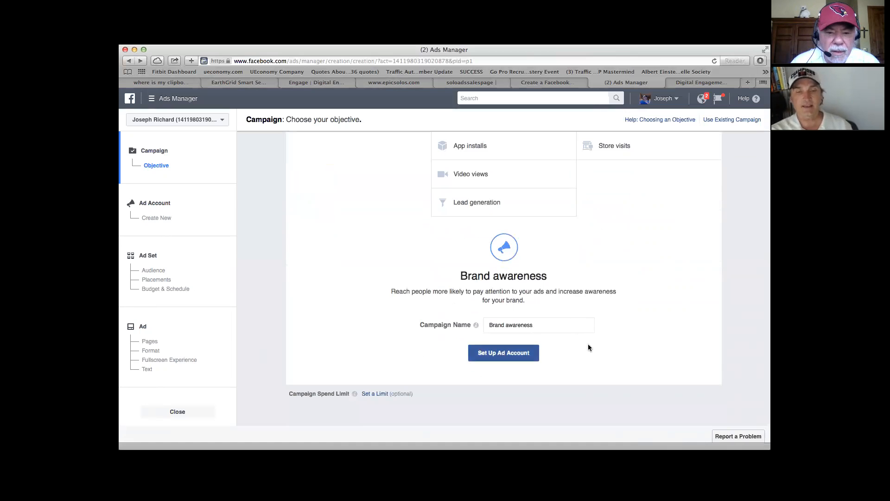
{"action": "scroll", "coordinate": [588, 345], "scroll_direction": "up", "scroll_amount": 4}
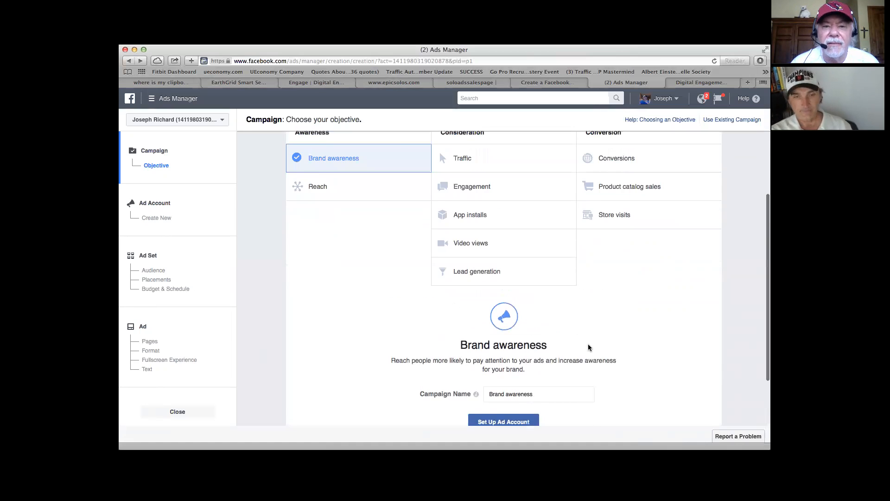
{"action": "scroll", "coordinate": [589, 347], "scroll_direction": "down", "scroll_amount": 4}
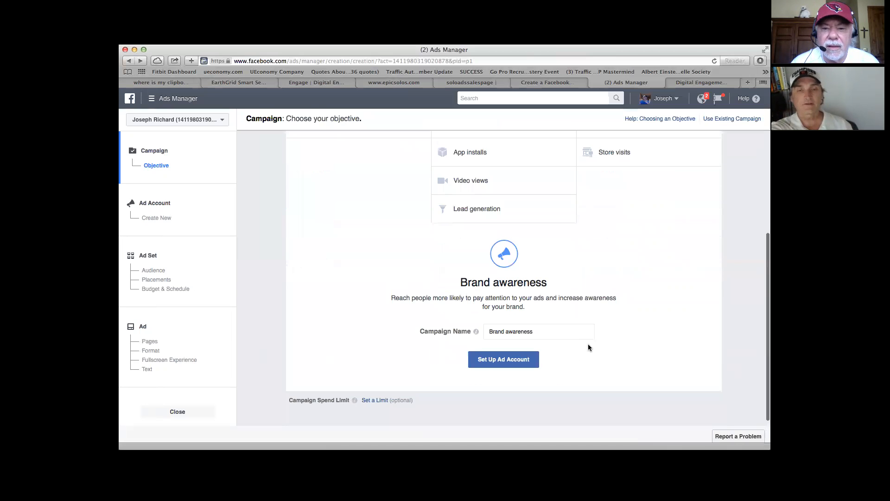
{"action": "scroll", "coordinate": [588, 348], "scroll_direction": "up", "scroll_amount": 1}
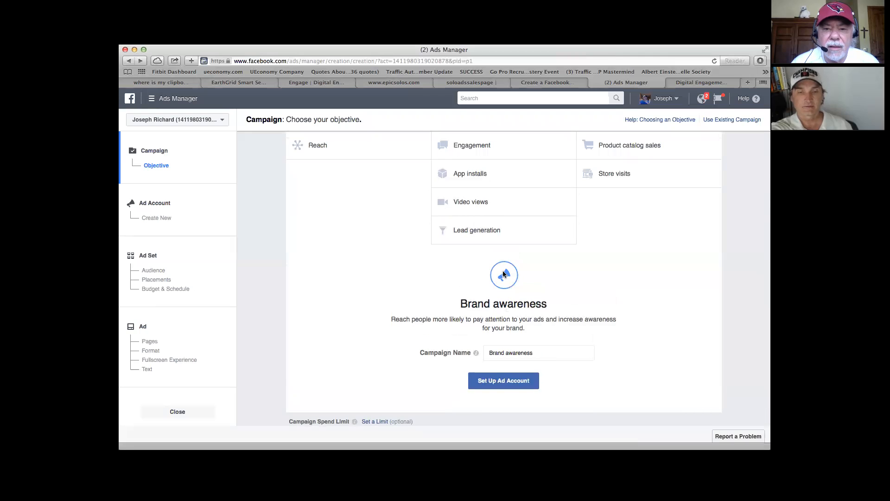
{"action": "scroll", "coordinate": [509, 309], "scroll_direction": "up", "scroll_amount": 5}
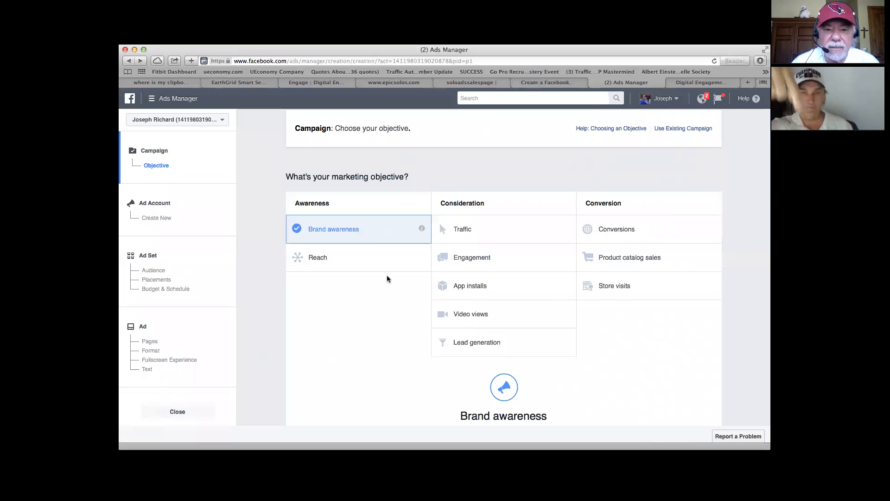
{"action": "scroll", "coordinate": [386, 275], "scroll_direction": "down", "scroll_amount": 5}
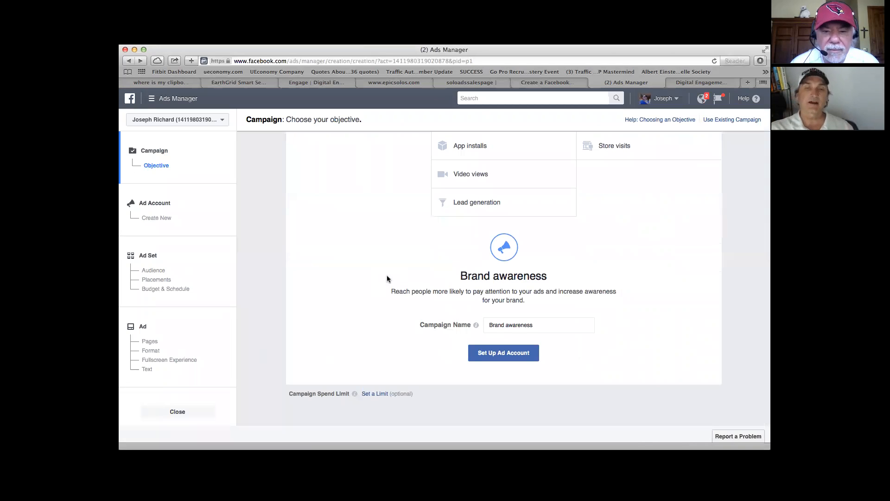
Step: Name the campaign "Like 10 K" and complete the ad account setup with United States, US Dollars and America/Los_Angeles
{"action": "mouse_move", "coordinate": [476, 327]}
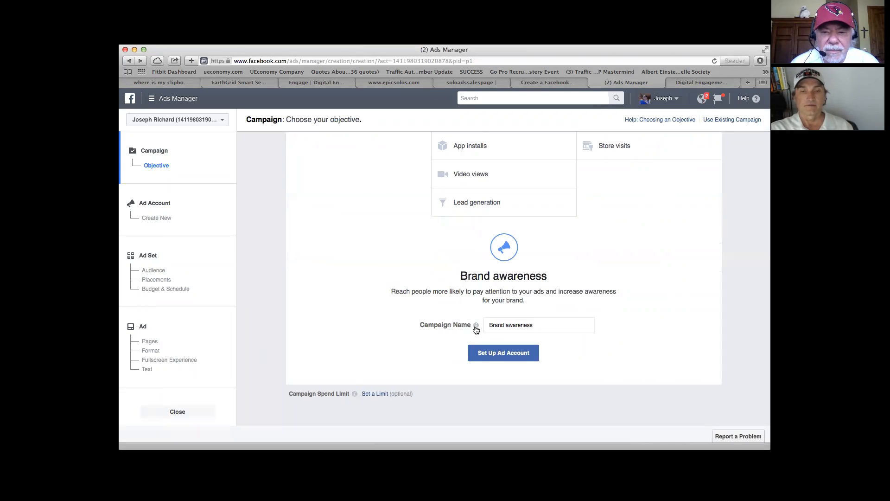
{"action": "left_click", "coordinate": [506, 325]}
{"action": "left_click_drag", "start_coordinate": [538, 325], "coordinate": [481, 327]}
{"action": "key", "text": "BackSpace"}
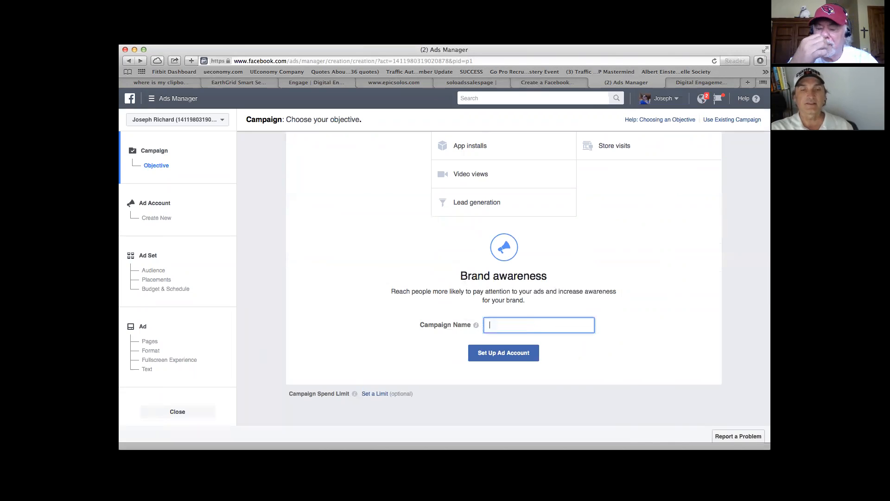
{"action": "type", "text": "Like 10 "}
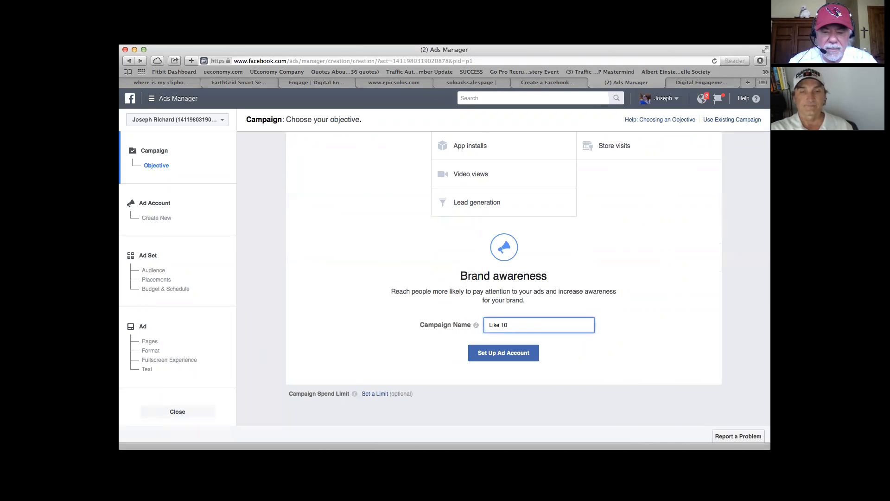
{"action": "type", "text": "K"}
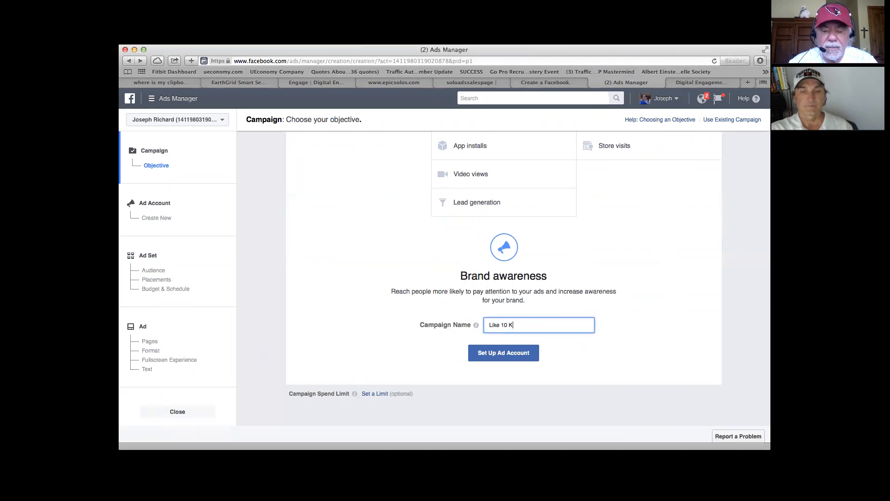
{"action": "left_click", "coordinate": [507, 357]}
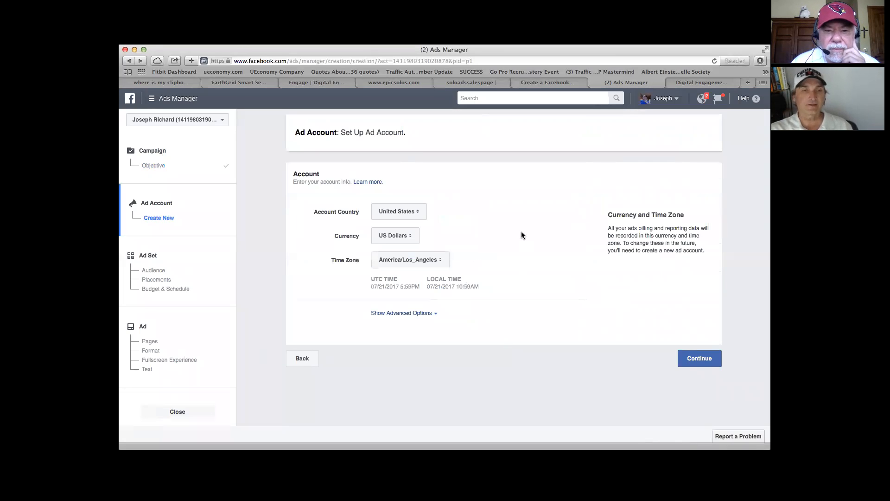
{"action": "left_click", "coordinate": [701, 364]}
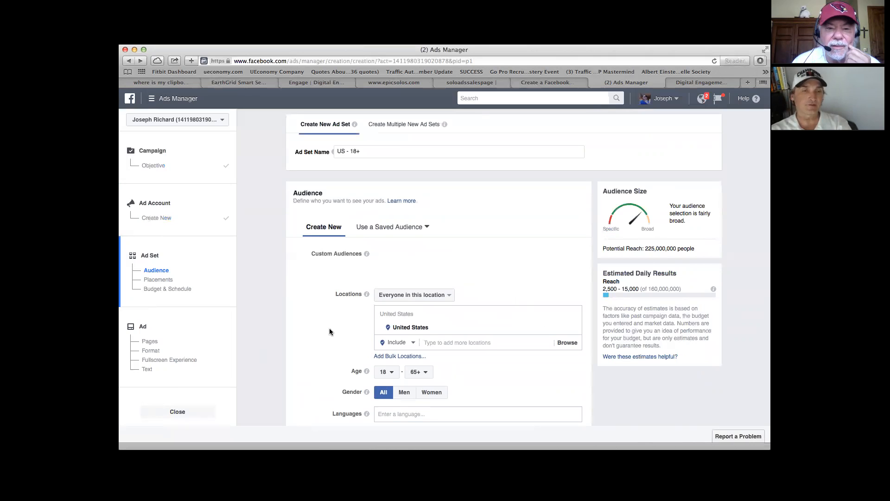
Step: Set the minimum age of the ad set's audience to 50
{"action": "scroll", "coordinate": [326, 333], "scroll_direction": "down", "scroll_amount": 3}
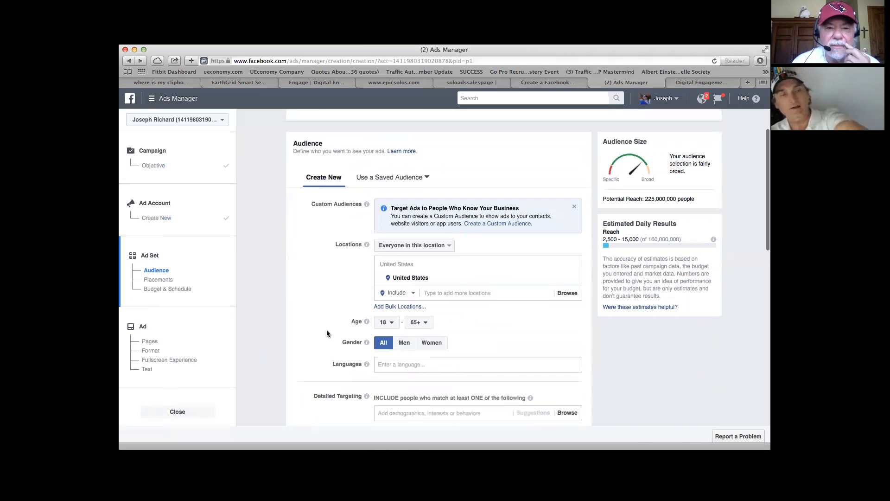
{"action": "scroll", "coordinate": [327, 334], "scroll_direction": "up", "scroll_amount": 1}
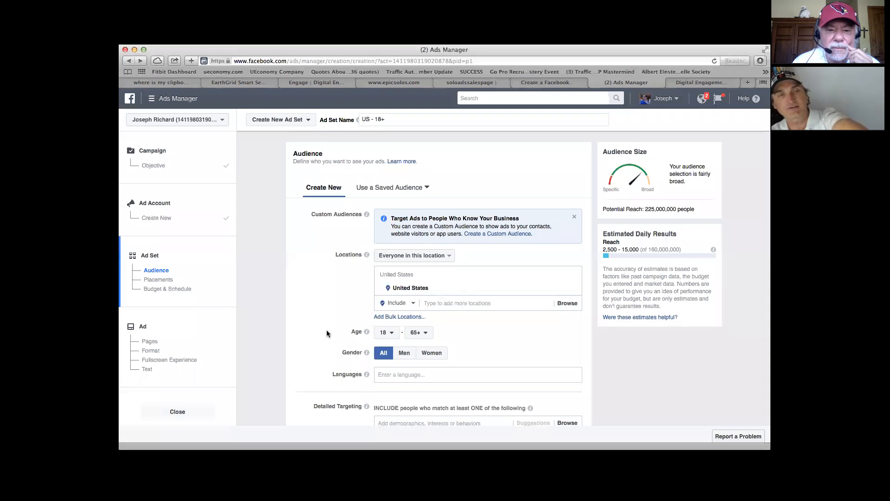
{"action": "scroll", "coordinate": [326, 333], "scroll_direction": "down", "scroll_amount": 1}
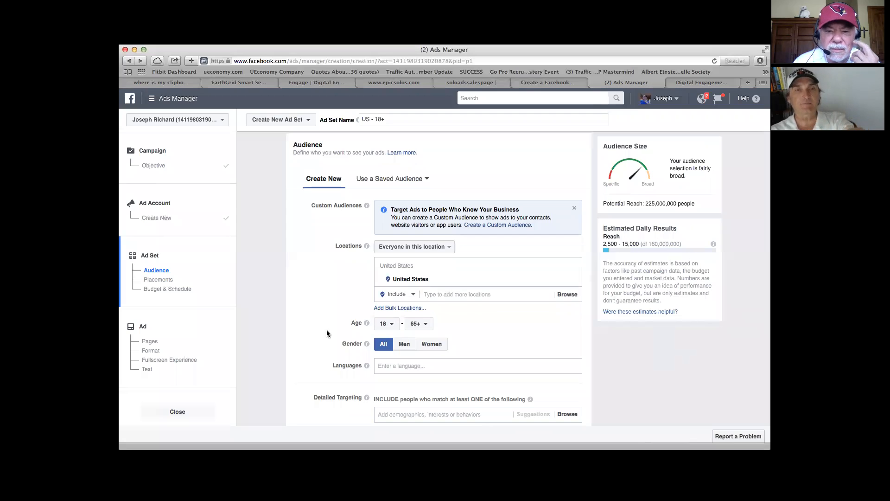
{"action": "left_click", "coordinate": [394, 326]}
{"action": "scroll", "coordinate": [389, 300], "scroll_direction": "down", "scroll_amount": 5}
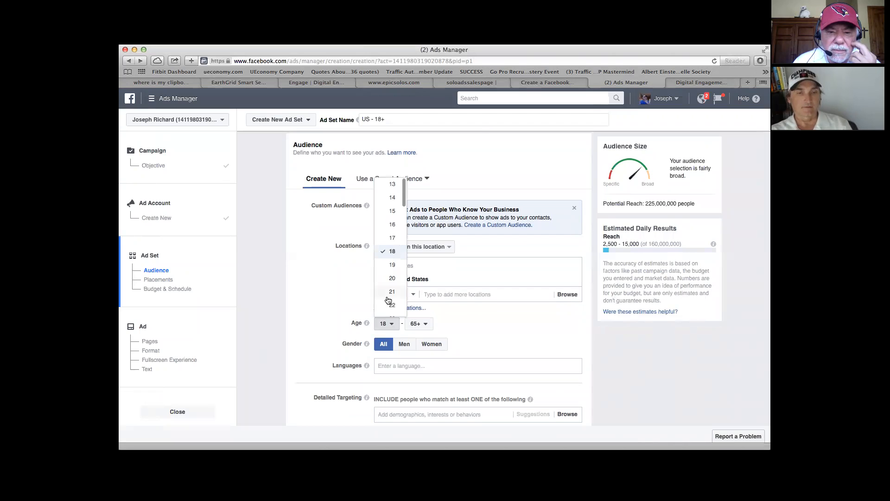
{"action": "scroll", "coordinate": [389, 300], "scroll_direction": "down", "scroll_amount": 6}
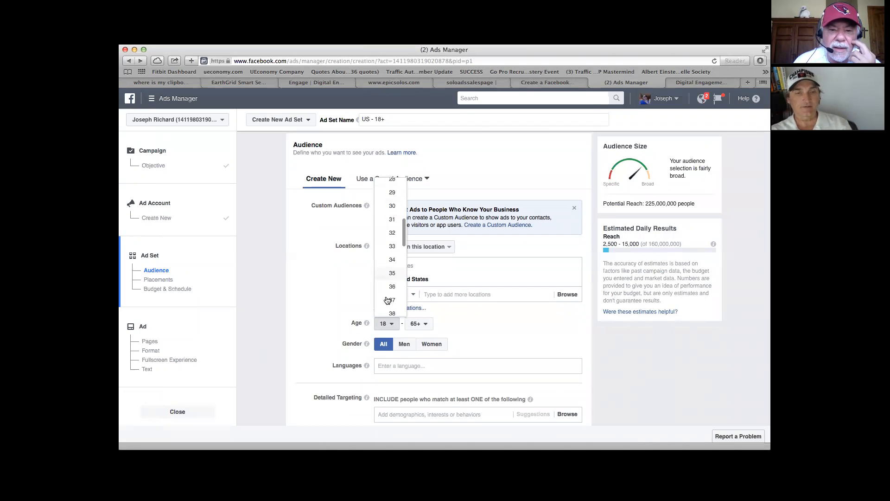
{"action": "scroll", "coordinate": [388, 300], "scroll_direction": "down", "scroll_amount": 3}
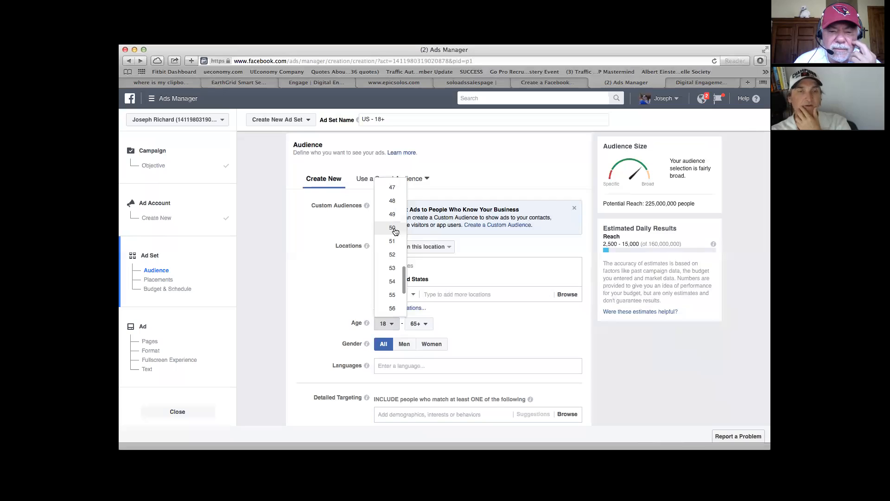
{"action": "left_click", "coordinate": [393, 229]}
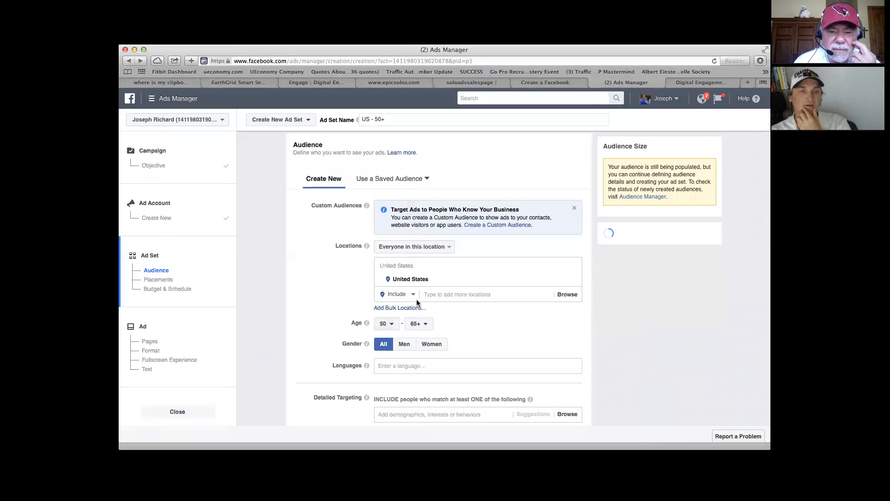
Step: Change the audience's minimum age to 52 and check the maximum age setting
{"action": "left_click", "coordinate": [392, 324]}
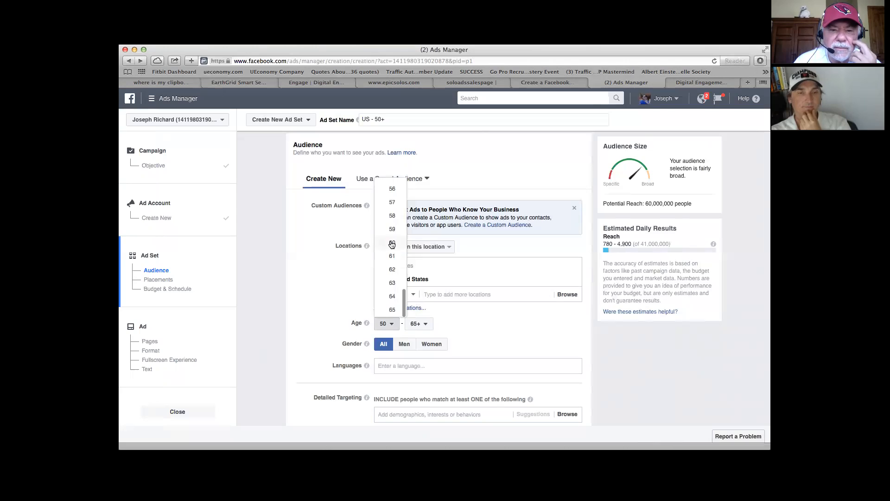
{"action": "scroll", "coordinate": [392, 260], "scroll_direction": "up", "scroll_amount": 5}
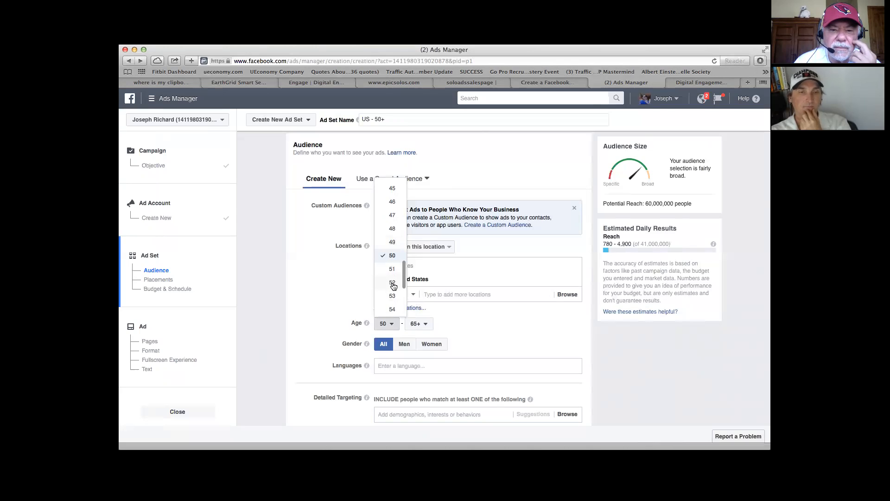
{"action": "left_click", "coordinate": [393, 284]}
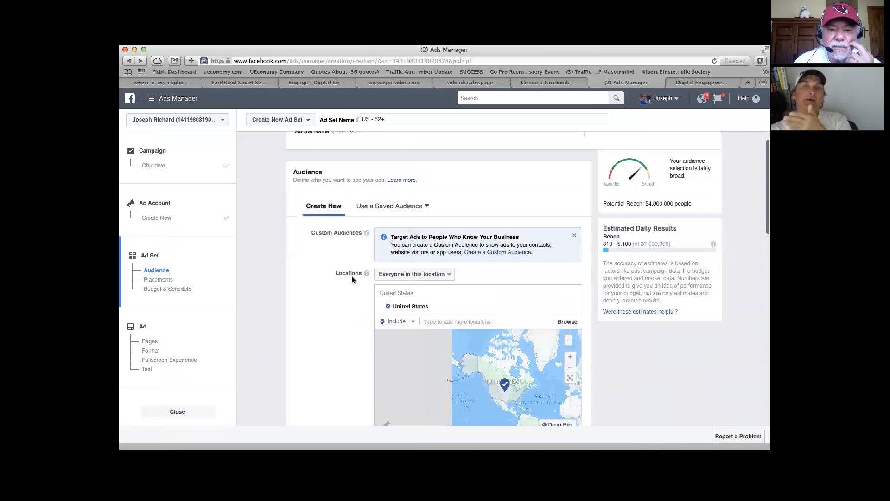
{"action": "scroll", "coordinate": [352, 276], "scroll_direction": "down", "scroll_amount": 5}
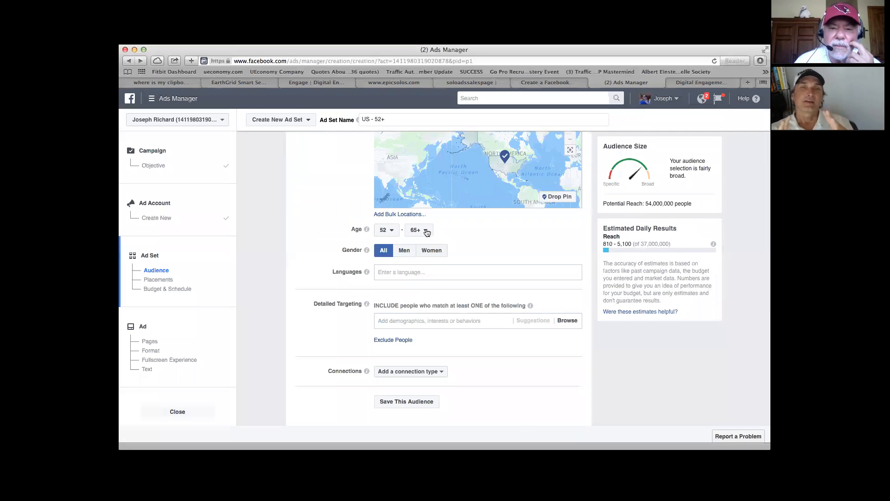
{"action": "left_click", "coordinate": [427, 231]}
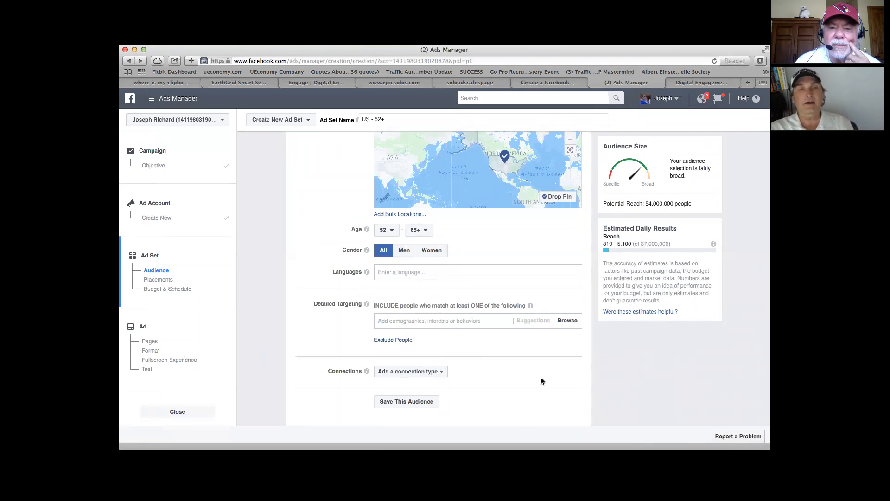
Step: Add English (All) as the audience's language
{"action": "left_click", "coordinate": [388, 273]}
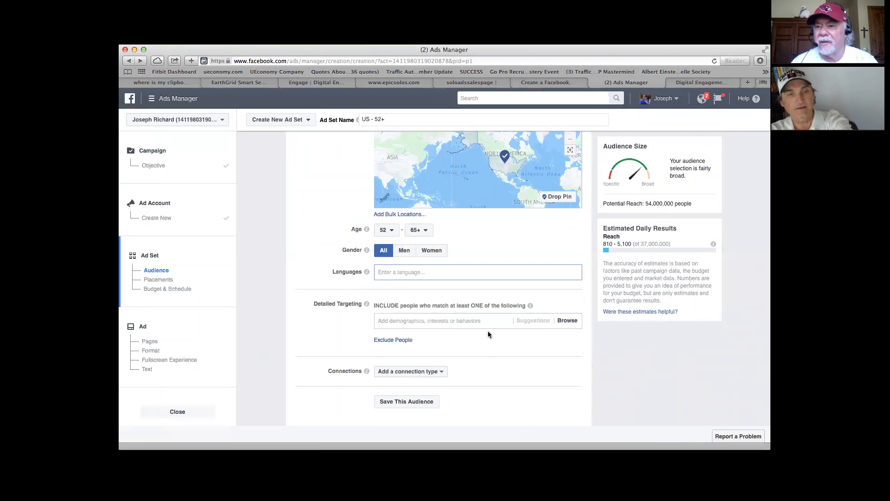
{"action": "type", "text": "english"}
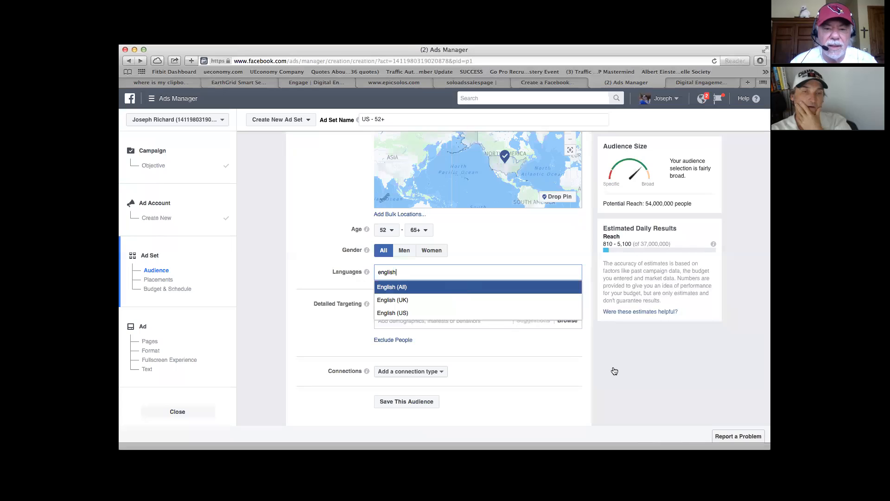
{"action": "key", "text": "Return"}
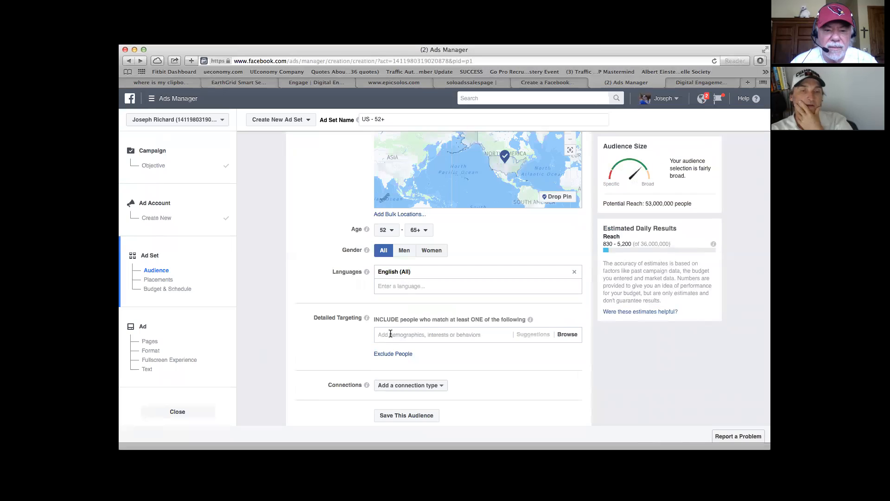
Step: Add the household income brackets $100,000 - $124,999, $125,000 - $149,999 and $150,000 - $249,999 to the detailed targeting and dismiss the tip
{"action": "scroll", "coordinate": [391, 333], "scroll_direction": "down", "scroll_amount": 3}
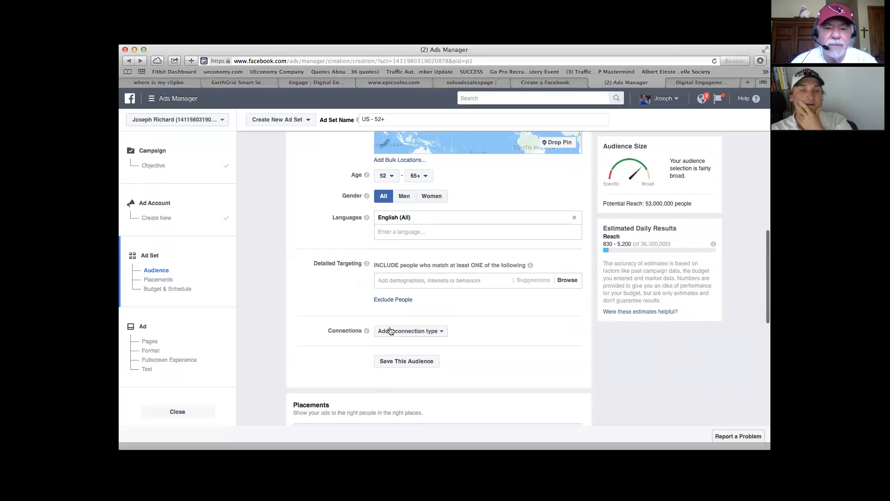
{"action": "left_click", "coordinate": [395, 279]}
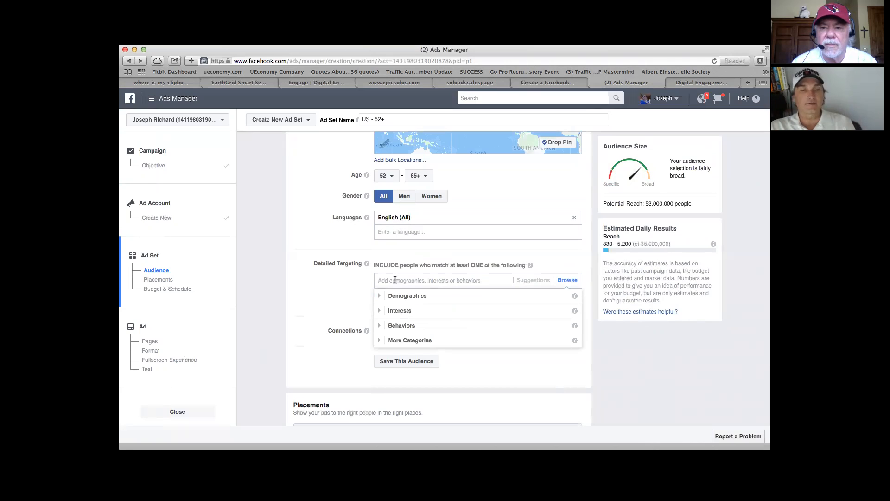
{"action": "left_click", "coordinate": [397, 302]}
{"action": "scroll", "coordinate": [458, 330], "scroll_direction": "down", "scroll_amount": 2}
{"action": "scroll", "coordinate": [459, 329], "scroll_direction": "up", "scroll_amount": 1}
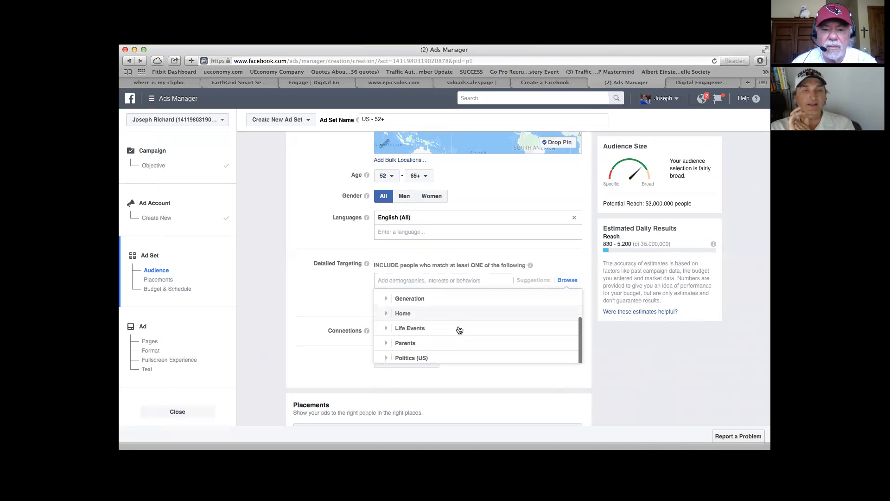
{"action": "left_click", "coordinate": [408, 312]}
{"action": "scroll", "coordinate": [408, 312], "scroll_direction": "down", "scroll_amount": 1}
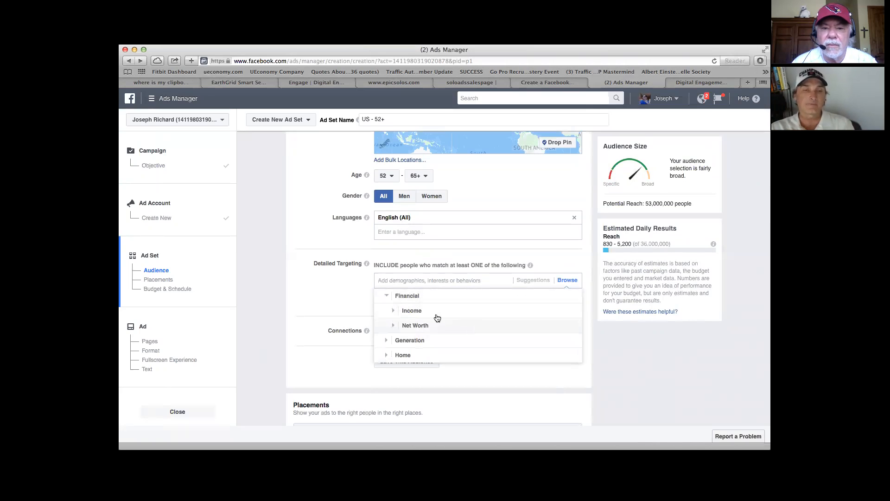
{"action": "left_click", "coordinate": [393, 311]}
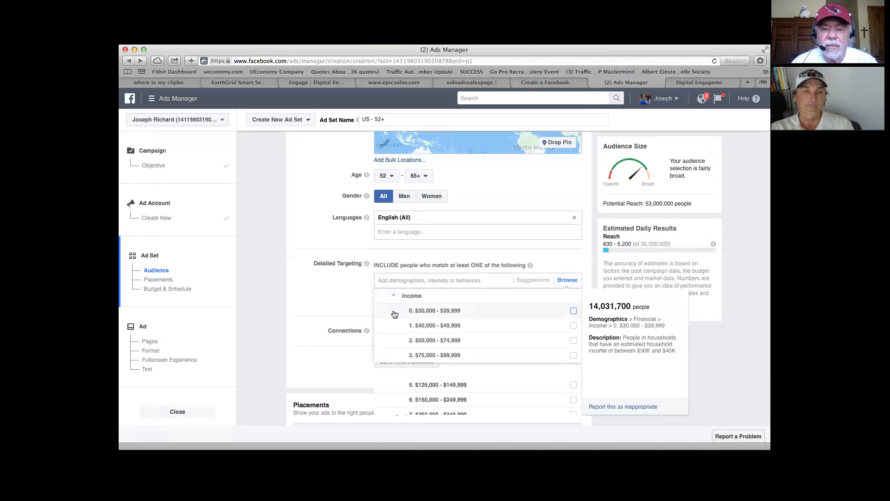
{"action": "scroll", "coordinate": [477, 352], "scroll_direction": "down", "scroll_amount": 2}
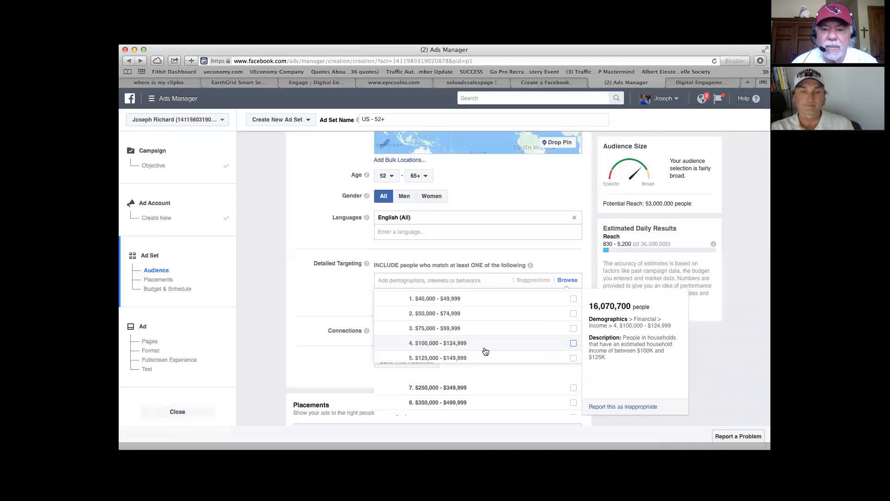
{"action": "left_click", "coordinate": [574, 344]}
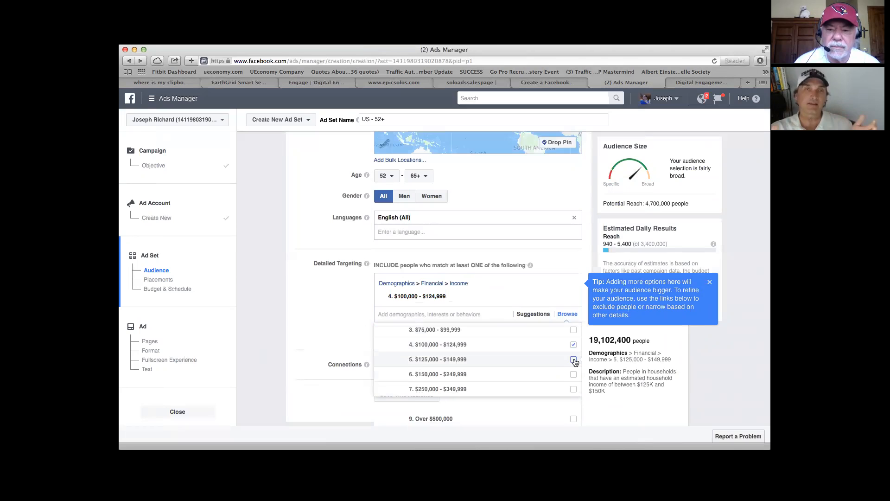
{"action": "left_click", "coordinate": [574, 359]}
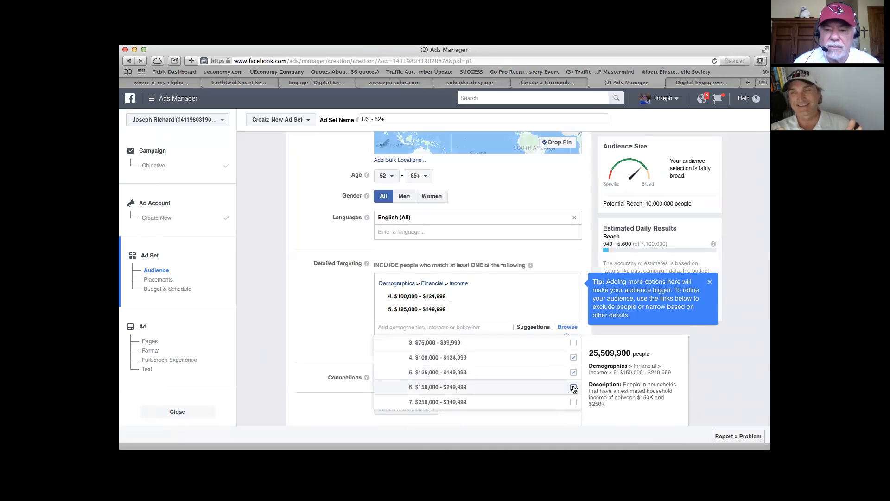
{"action": "left_click", "coordinate": [574, 387]}
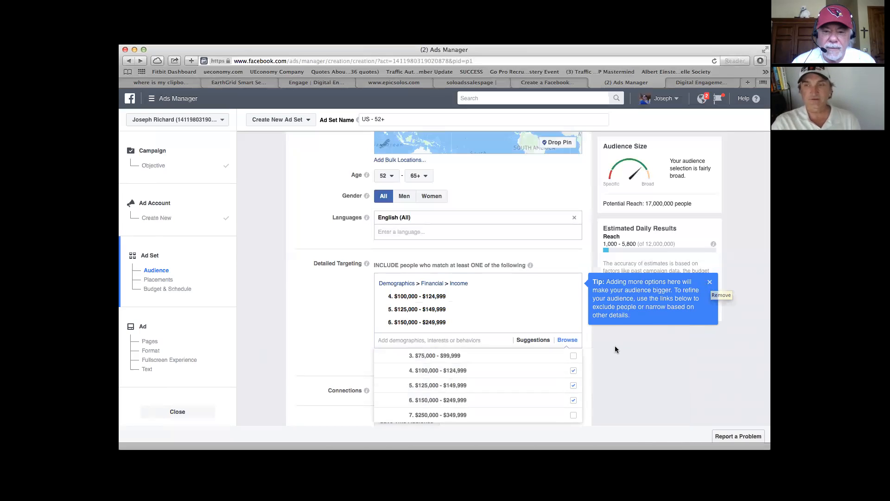
{"action": "left_click", "coordinate": [710, 283]}
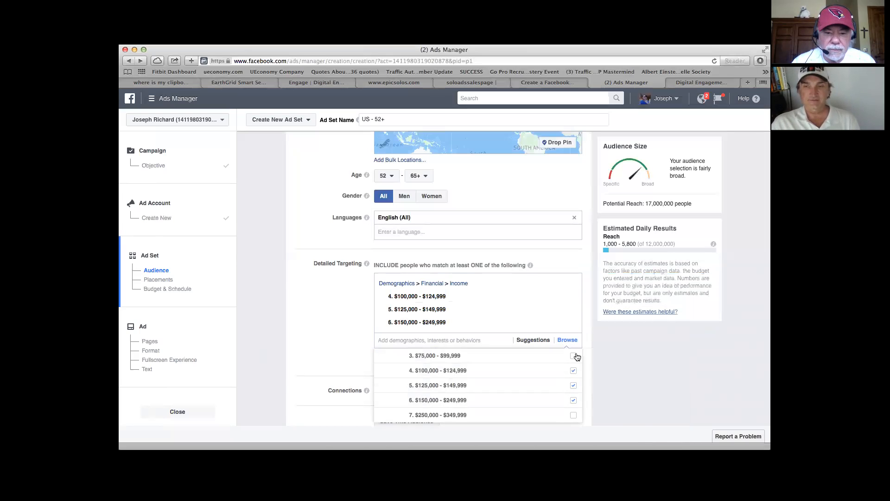
Step: Extend the income targeting with the brackets $250,000 - $349,999, $350,000 - $499,999 and Over $500,000
{"action": "scroll", "coordinate": [557, 371], "scroll_direction": "down", "scroll_amount": 1}
{"action": "scroll", "coordinate": [538, 376], "scroll_direction": "up", "scroll_amount": 1}
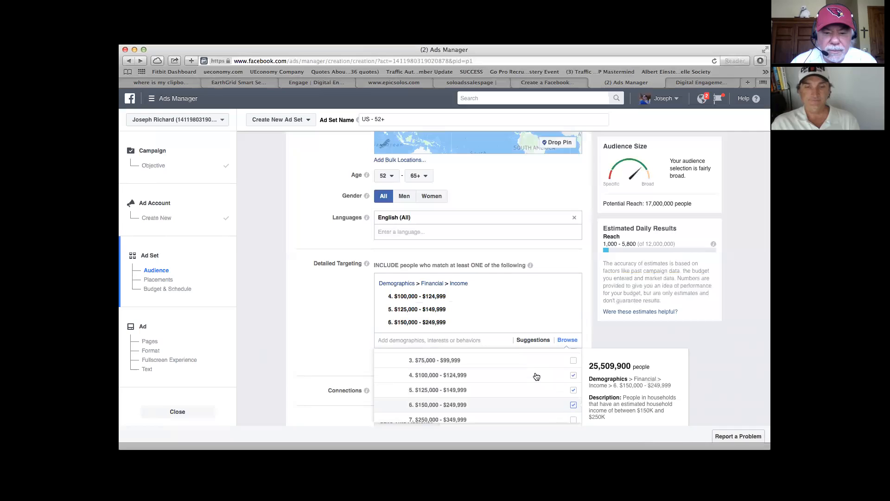
{"action": "scroll", "coordinate": [569, 387], "scroll_direction": "down", "scroll_amount": 2}
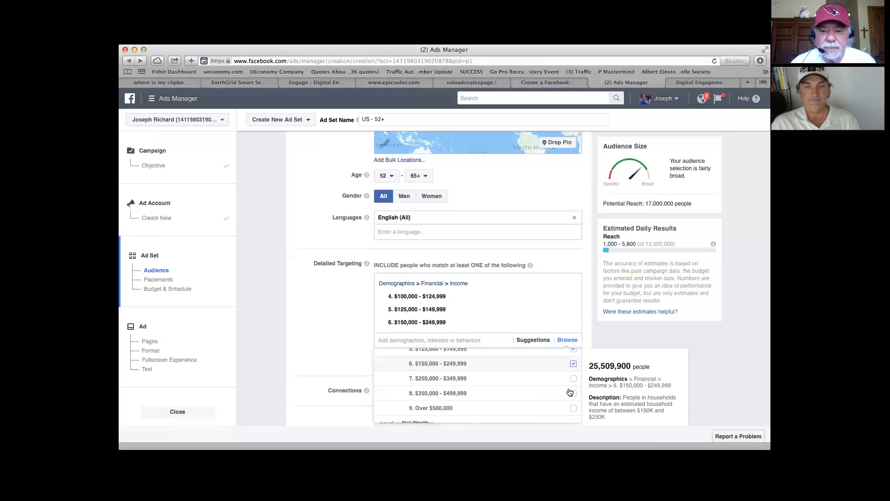
{"action": "left_click", "coordinate": [574, 379]}
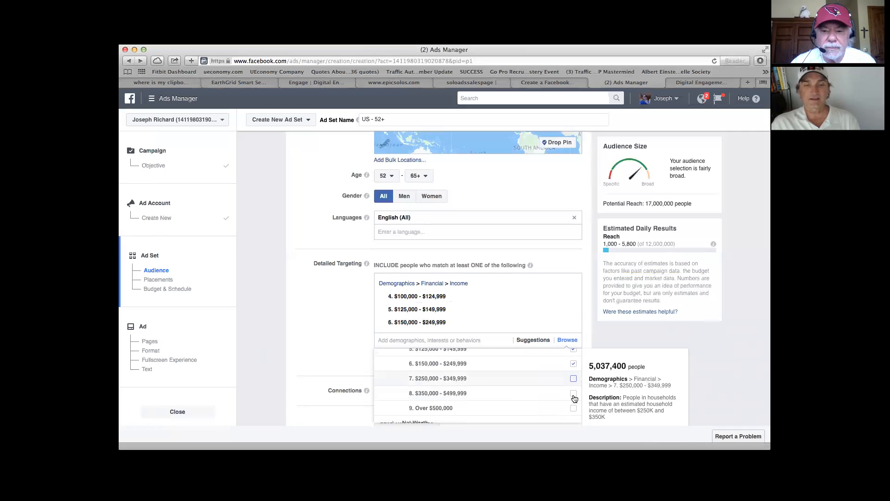
{"action": "scroll", "coordinate": [575, 406], "scroll_direction": "down", "scroll_amount": 1}
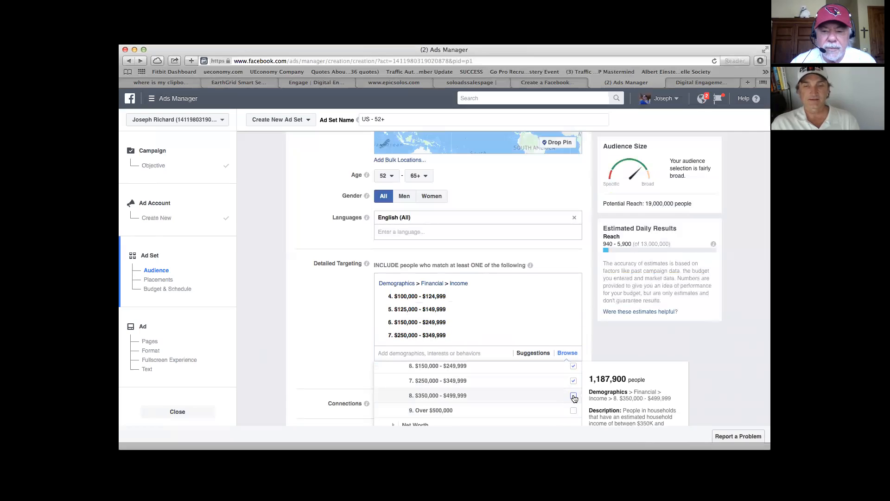
{"action": "left_click", "coordinate": [574, 397]}
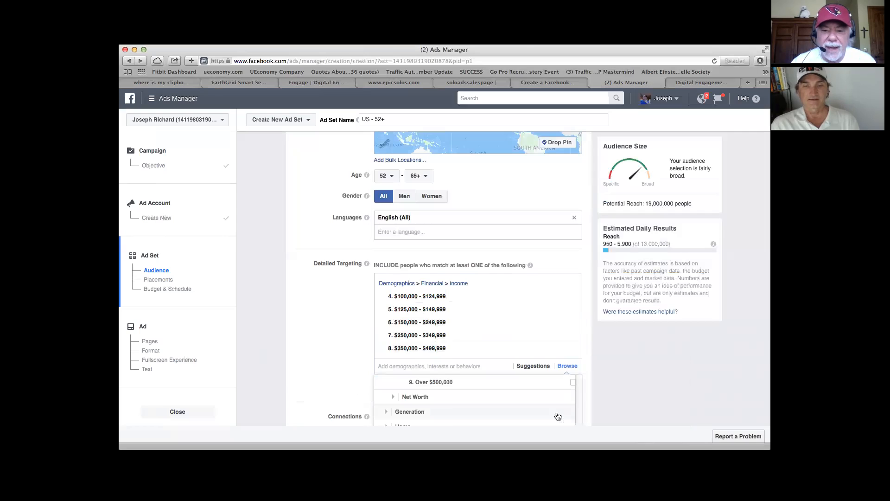
{"action": "left_click", "coordinate": [574, 382]}
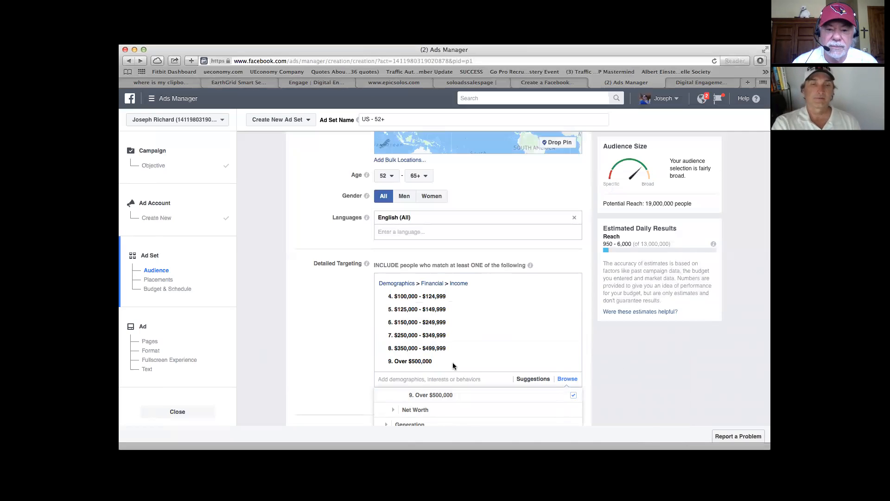
Step: Review the Net Worth brackets in the financial demographics and add $500,000 - $749,999 to the targeting
{"action": "scroll", "coordinate": [322, 362], "scroll_direction": "down", "scroll_amount": 3}
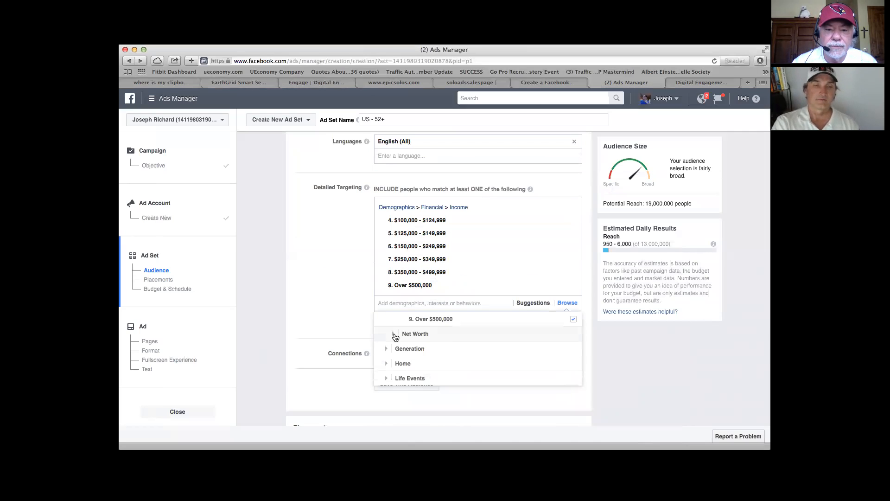
{"action": "left_click", "coordinate": [394, 334]}
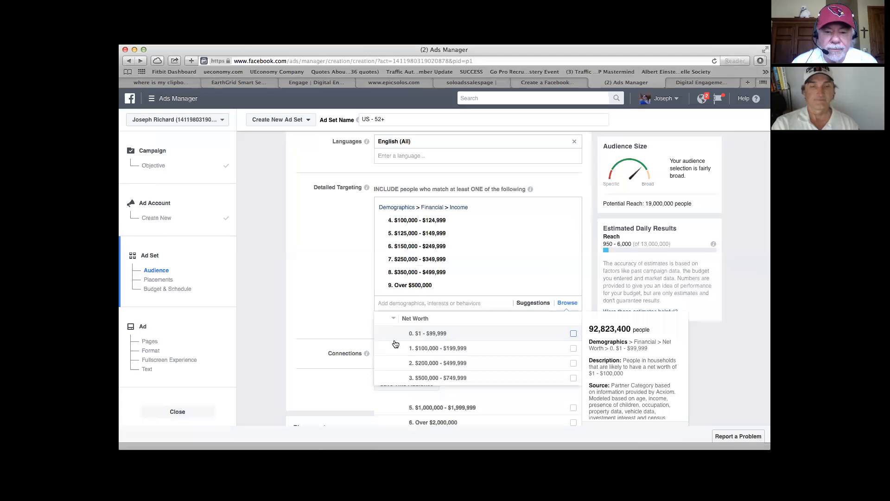
{"action": "scroll", "coordinate": [527, 373], "scroll_direction": "down", "scroll_amount": 1}
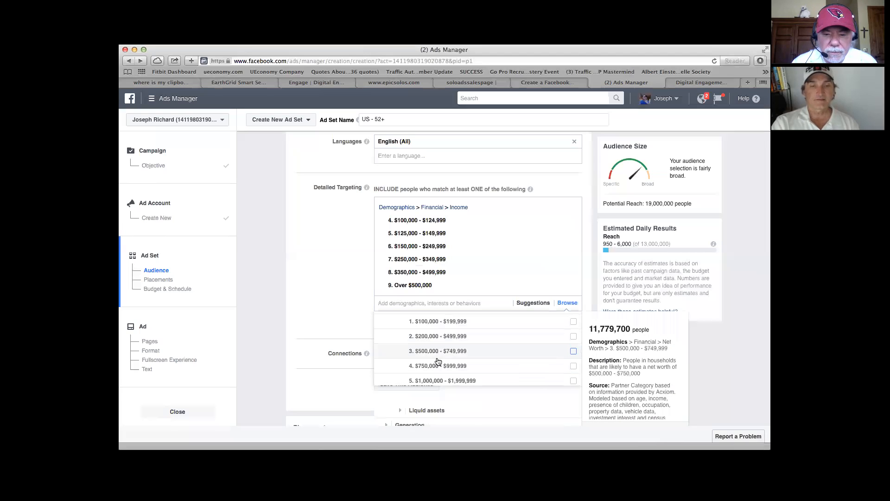
{"action": "scroll", "coordinate": [517, 368], "scroll_direction": "down", "scroll_amount": 2}
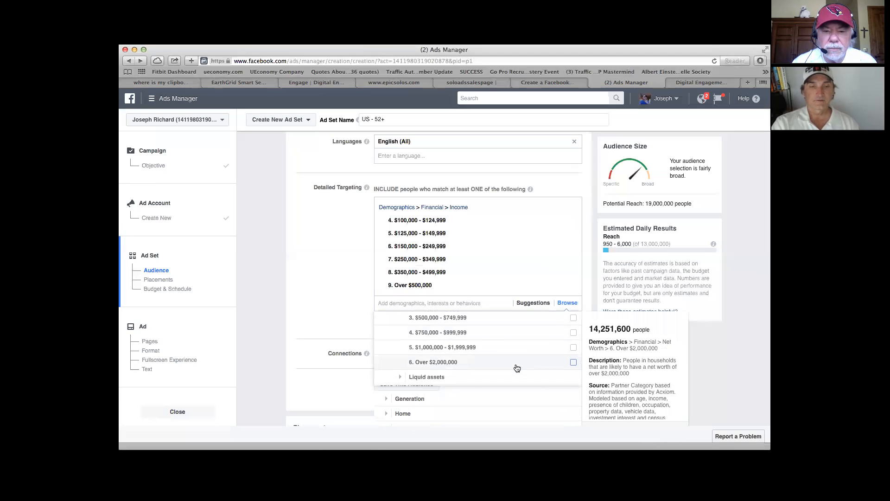
{"action": "scroll", "coordinate": [517, 367], "scroll_direction": "down", "scroll_amount": 1}
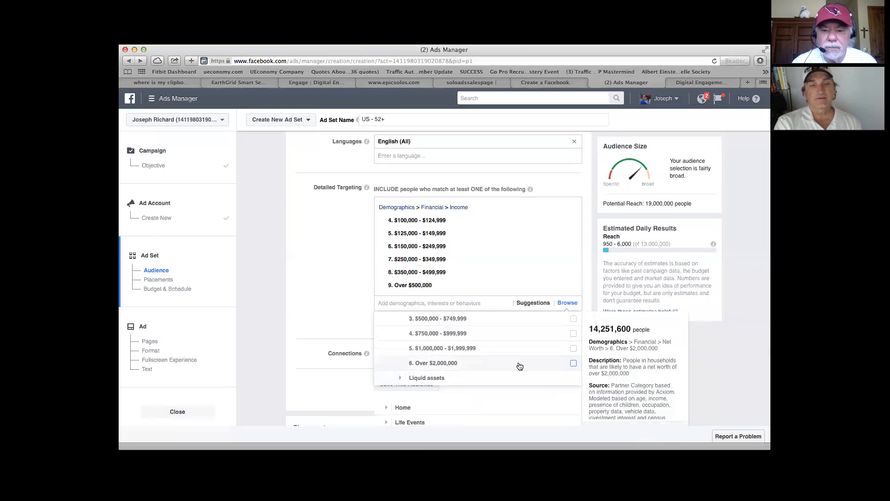
{"action": "scroll", "coordinate": [526, 366], "scroll_direction": "up", "scroll_amount": 2}
{"action": "scroll", "coordinate": [526, 367], "scroll_direction": "up", "scroll_amount": 1}
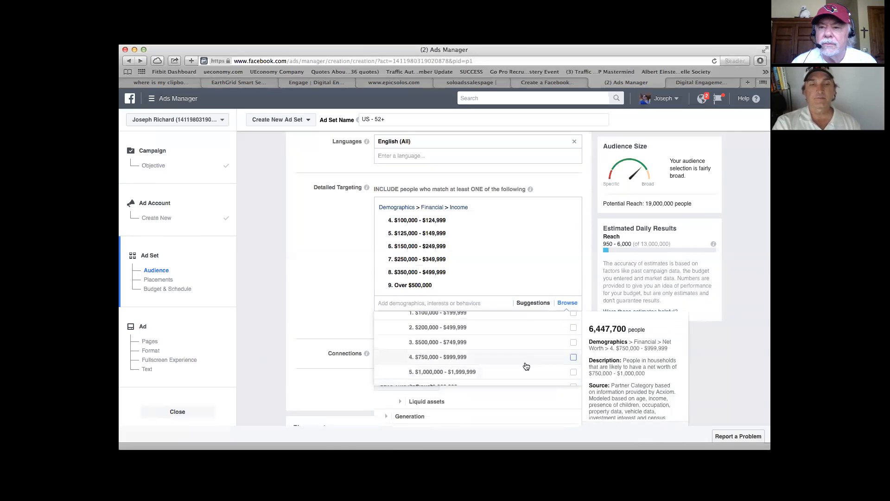
{"action": "scroll", "coordinate": [527, 366], "scroll_direction": "up", "scroll_amount": 1}
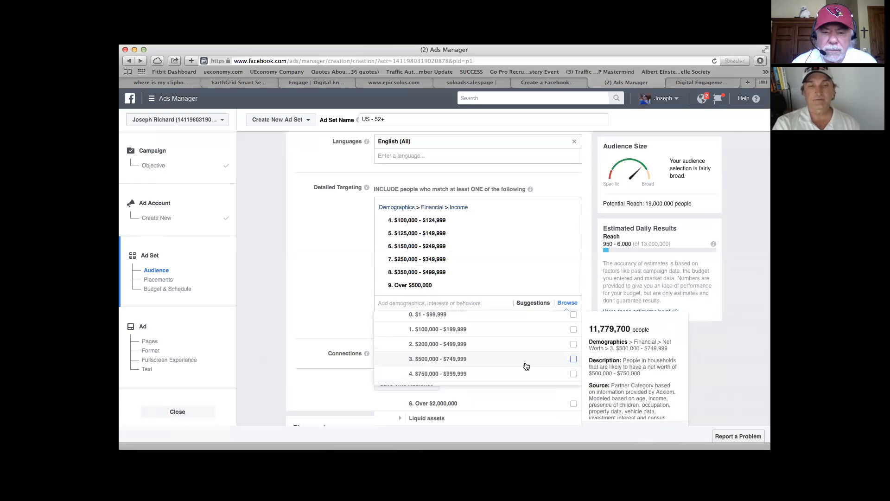
{"action": "left_click", "coordinate": [574, 360]}
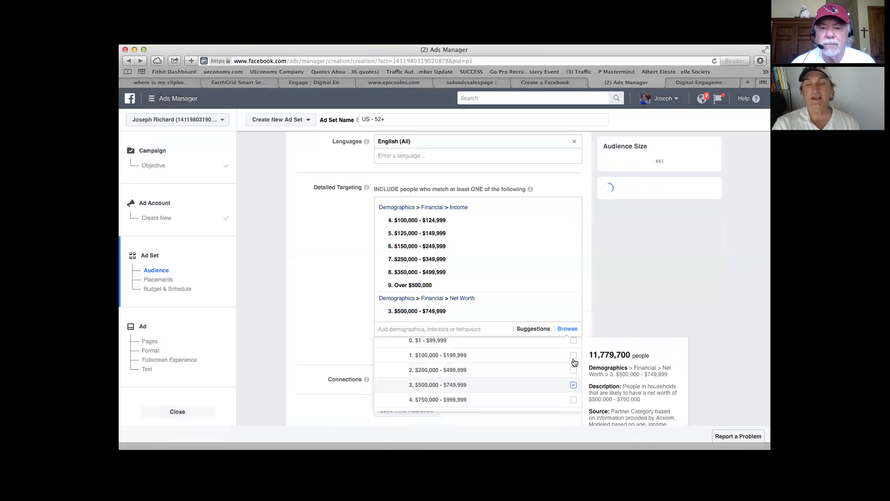
Step: Add the net worth brackets $750,000 - $999,999, $1,000,000 - $1,999,999 and Over $2,000,000 to the targeting
{"action": "scroll", "coordinate": [540, 375], "scroll_direction": "down", "scroll_amount": 2}
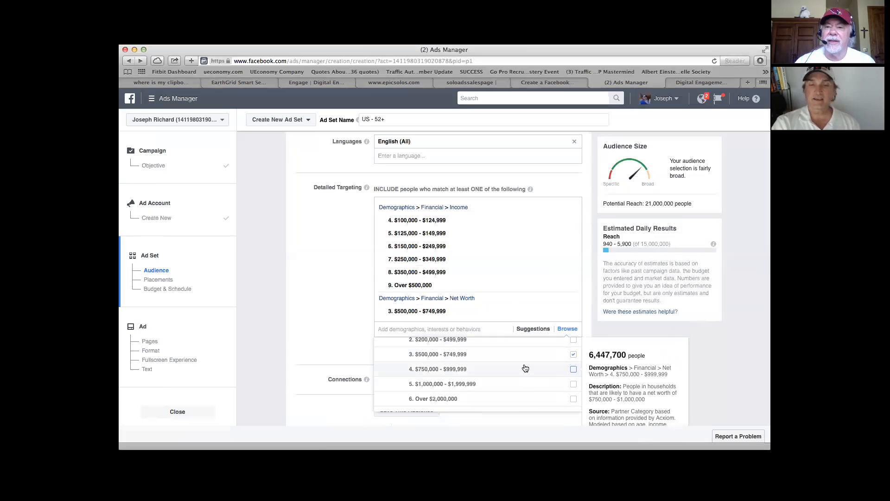
{"action": "left_click", "coordinate": [574, 370]}
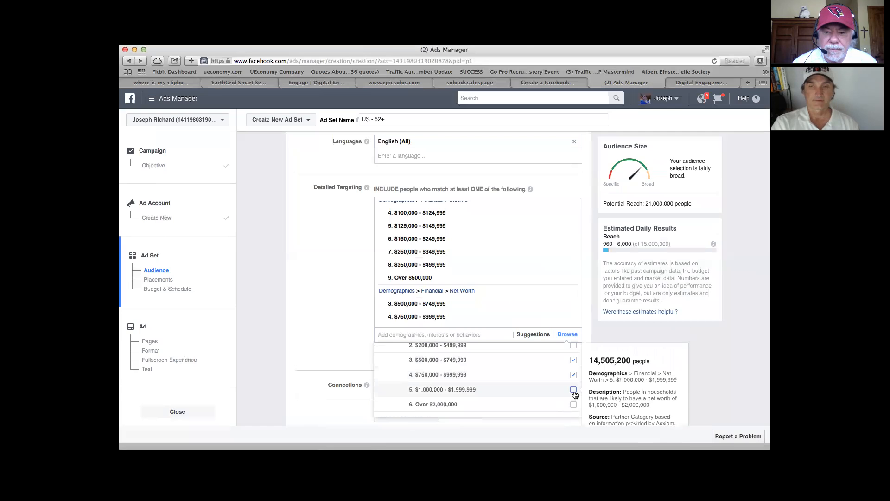
{"action": "left_click", "coordinate": [574, 391]}
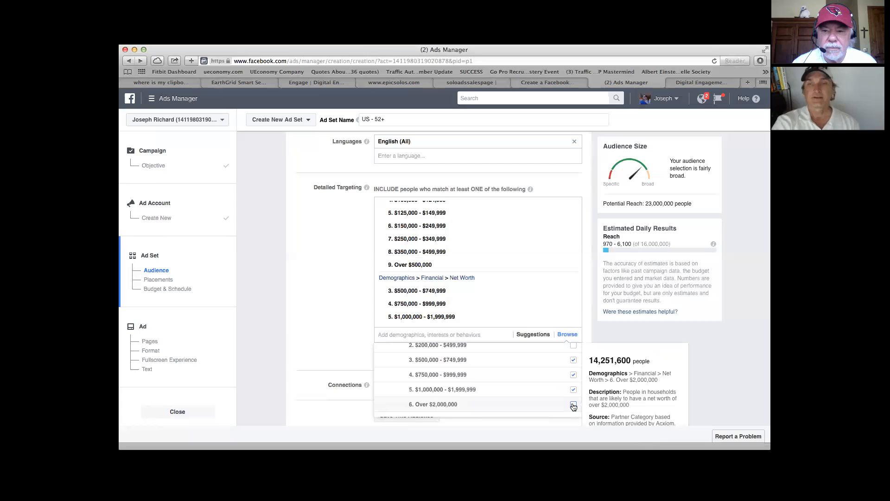
{"action": "left_click", "coordinate": [574, 405]}
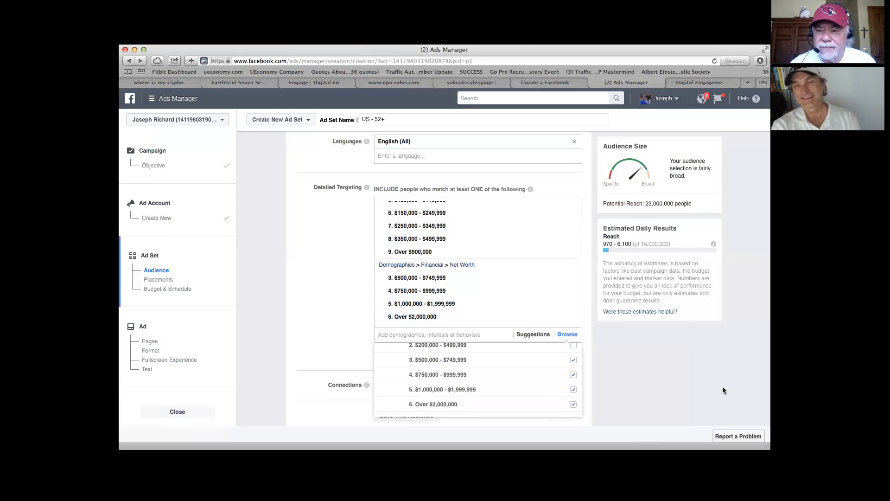
Step: Add the Liquid assets brackets $50,000 - $99,999, $100,000 - $249,999 and $250,000 - $499,999 to the detailed targeting
{"action": "mouse_move", "coordinate": [555, 393]}
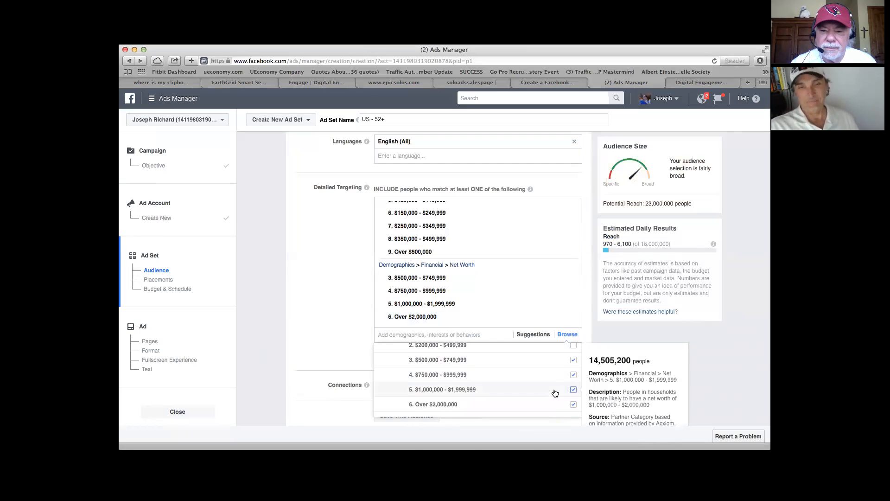
{"action": "scroll", "coordinate": [555, 393], "scroll_direction": "down", "scroll_amount": 1}
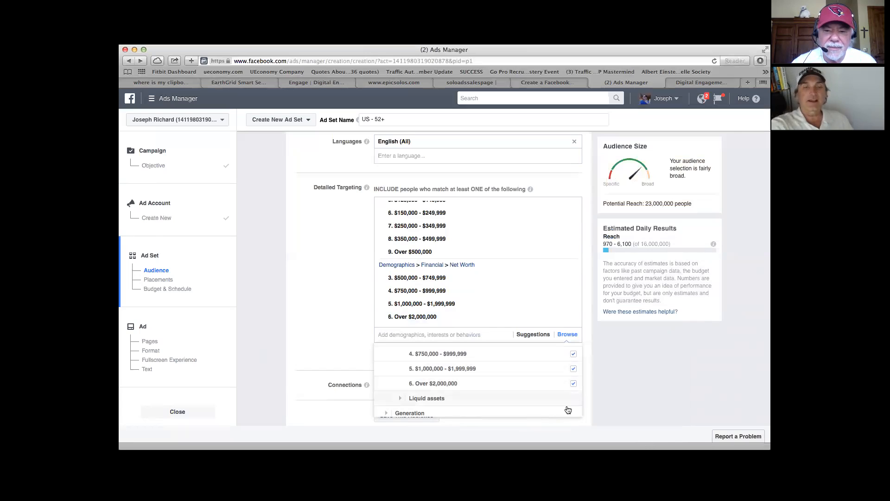
{"action": "scroll", "coordinate": [453, 384], "scroll_direction": "down", "scroll_amount": 2}
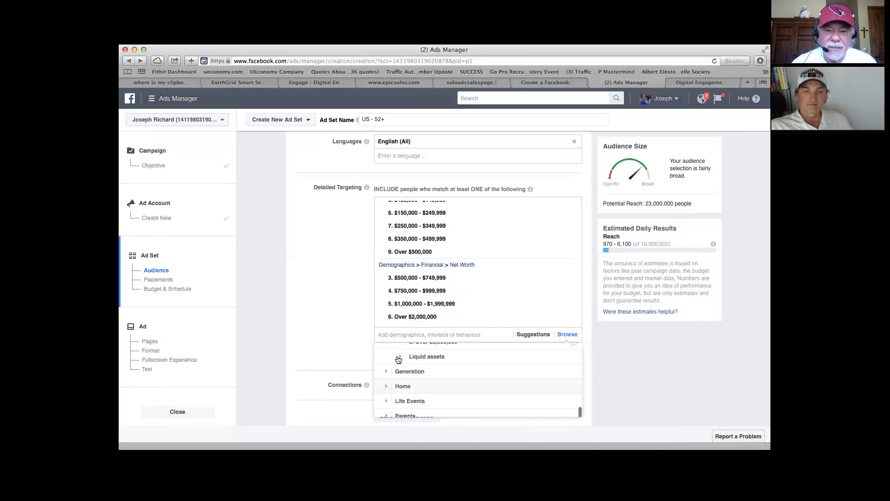
{"action": "left_click", "coordinate": [401, 358]}
{"action": "scroll", "coordinate": [401, 360], "scroll_direction": "down", "scroll_amount": 1}
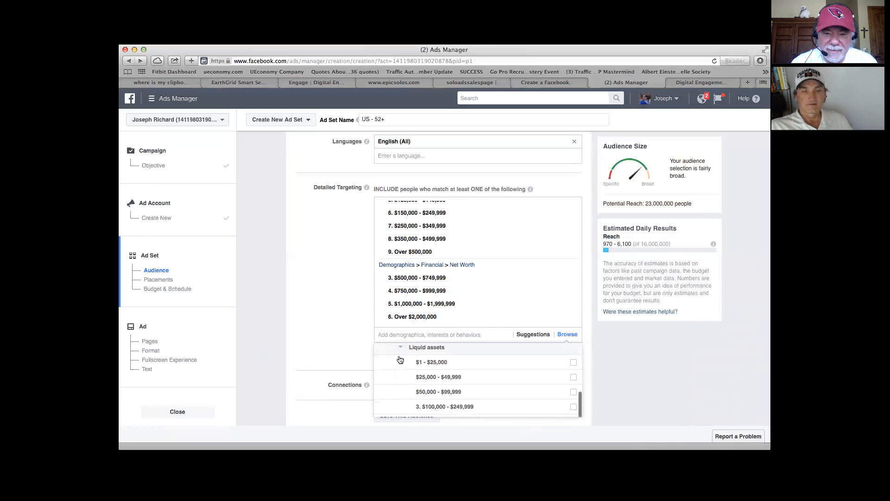
{"action": "left_click", "coordinate": [573, 387]}
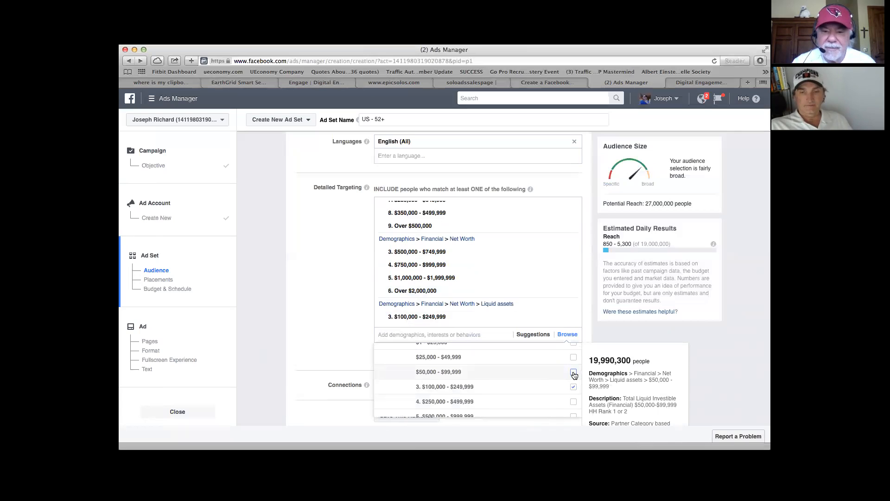
{"action": "left_click", "coordinate": [574, 372]}
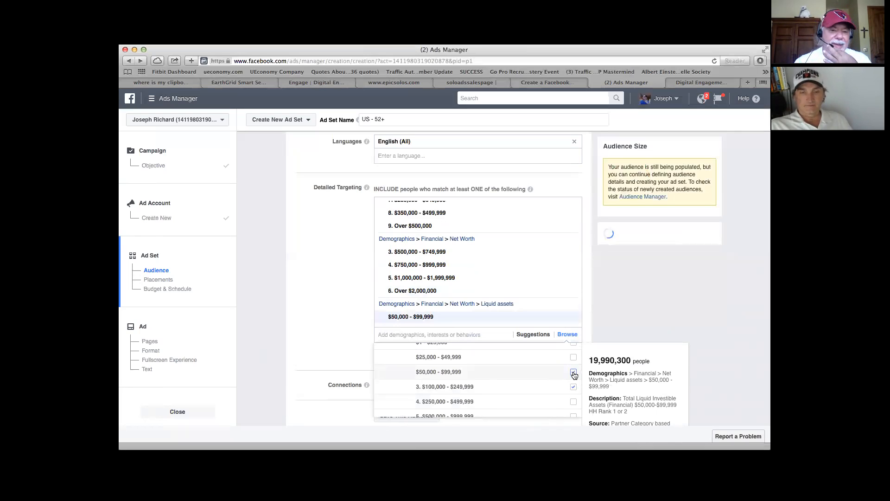
{"action": "left_click", "coordinate": [574, 402]}
{"action": "scroll", "coordinate": [575, 403], "scroll_direction": "down", "scroll_amount": 3}
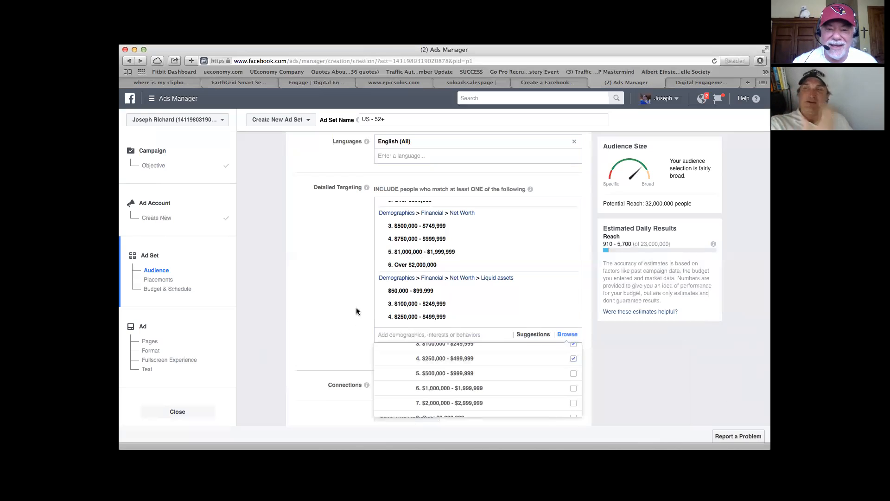
Step: Add an exclusion to the detailed targeting for people with the Divorce interest
{"action": "scroll", "coordinate": [360, 323], "scroll_direction": "down", "scroll_amount": 3}
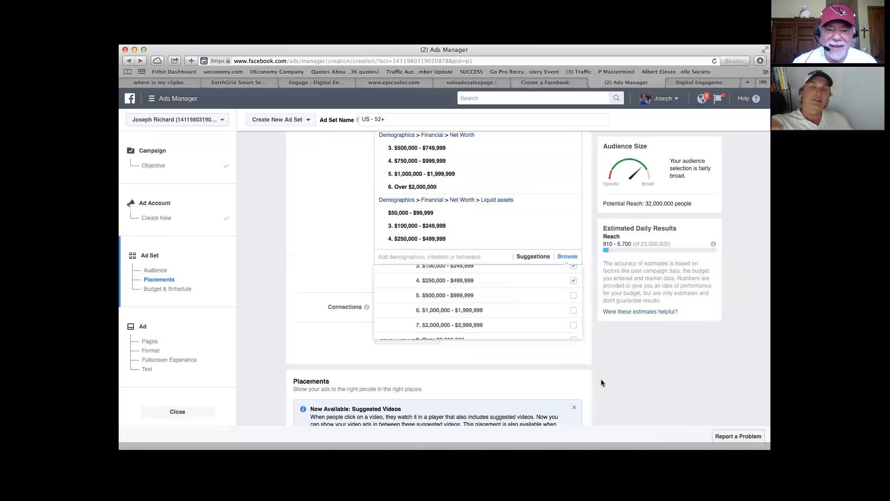
{"action": "left_click", "coordinate": [598, 357]}
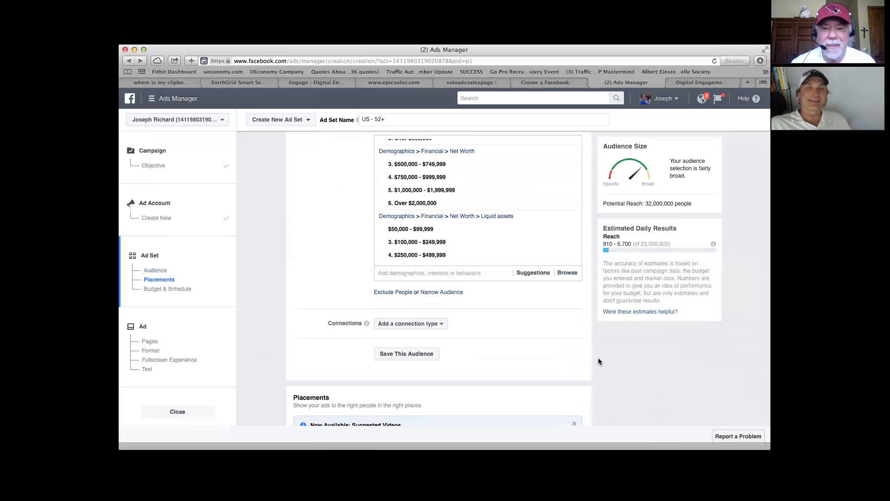
{"action": "scroll", "coordinate": [598, 357], "scroll_direction": "up", "scroll_amount": 2}
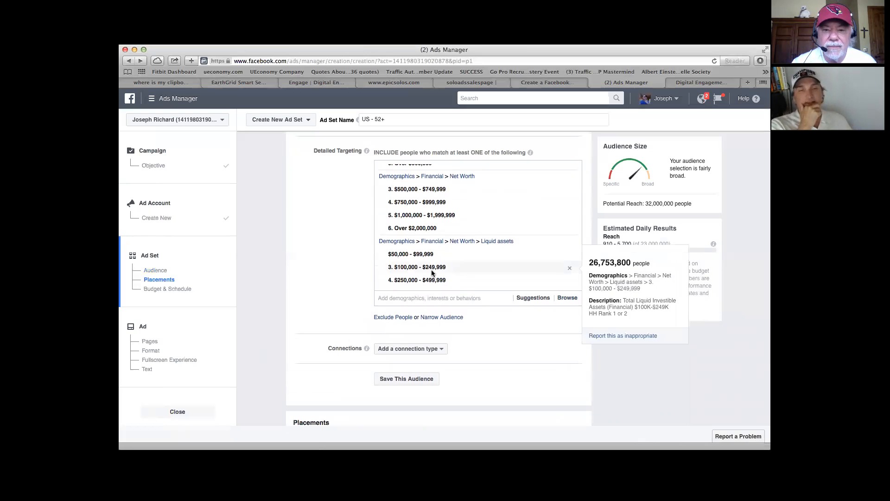
{"action": "scroll", "coordinate": [618, 370], "scroll_direction": "down", "scroll_amount": 1}
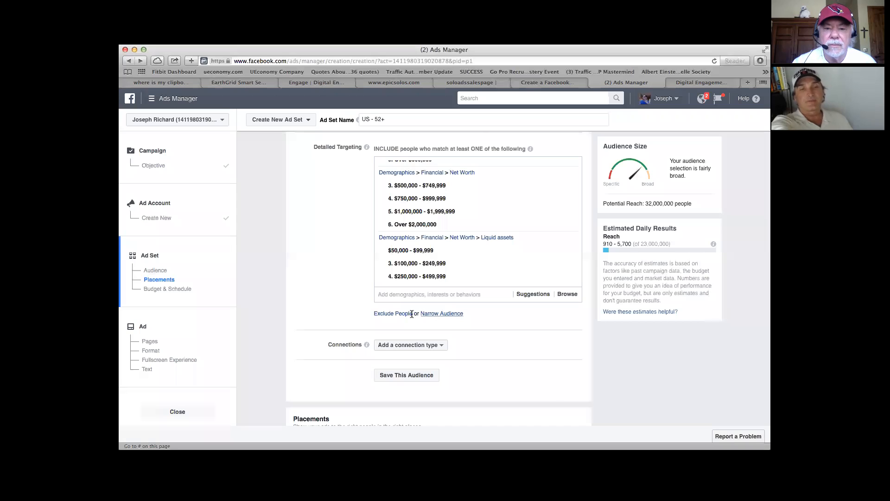
{"action": "left_click", "coordinate": [393, 314]}
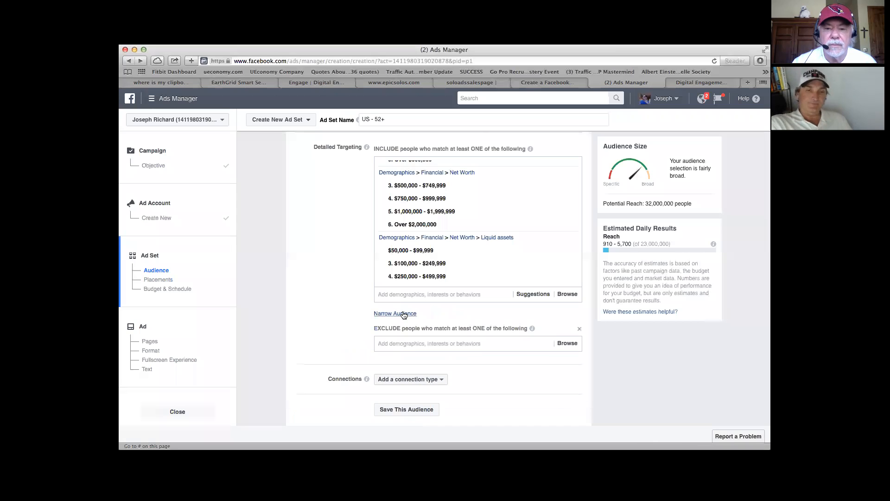
{"action": "left_click", "coordinate": [462, 344]}
{"action": "type", "text": "divorce"}
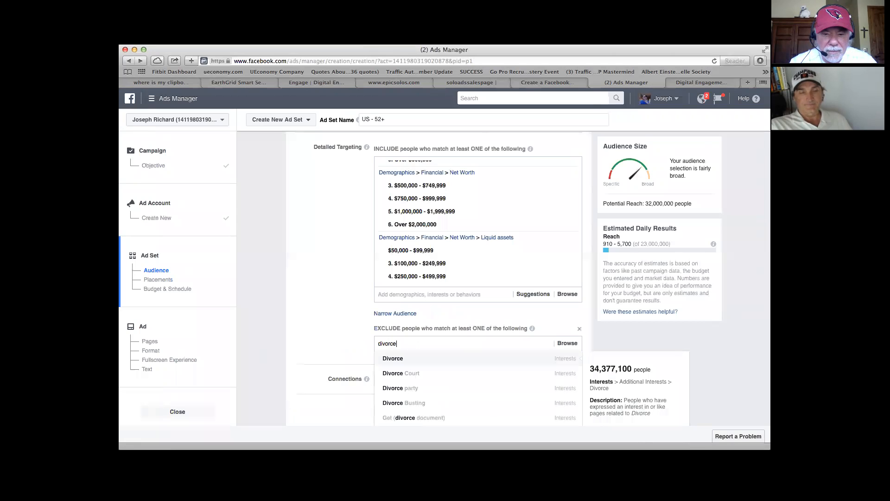
{"action": "left_click", "coordinate": [426, 360]}
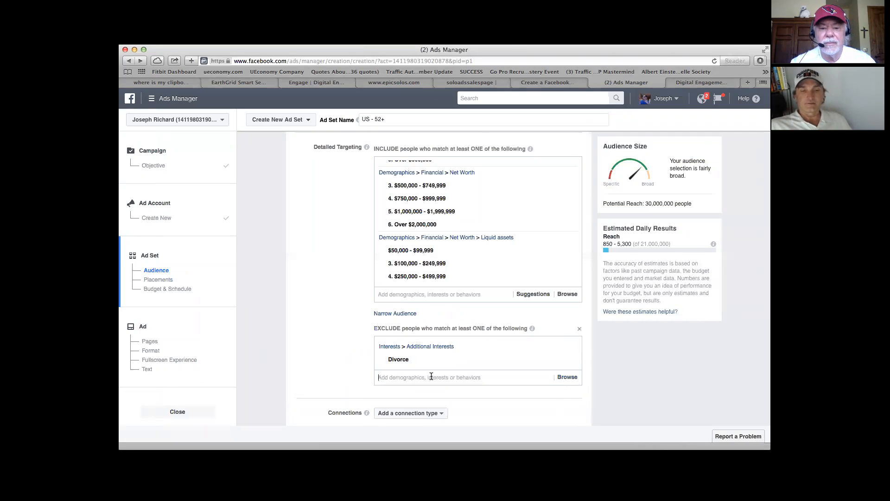
{"action": "type", "text": "retired"}
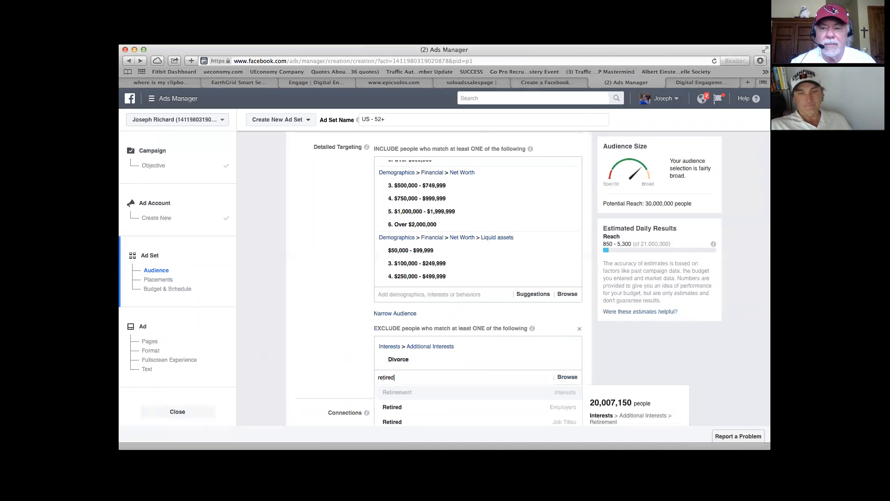
{"action": "key", "text": "BackSpace"}
{"action": "key", "text": "BackSpace"}
{"action": "key", "text": "BackSpace"}
{"action": "key", "text": "BackSpace"}
{"action": "key", "text": "BackSpace"}
{"action": "key", "text": "BackSpace"}
{"action": "key", "text": "BackSpace"}
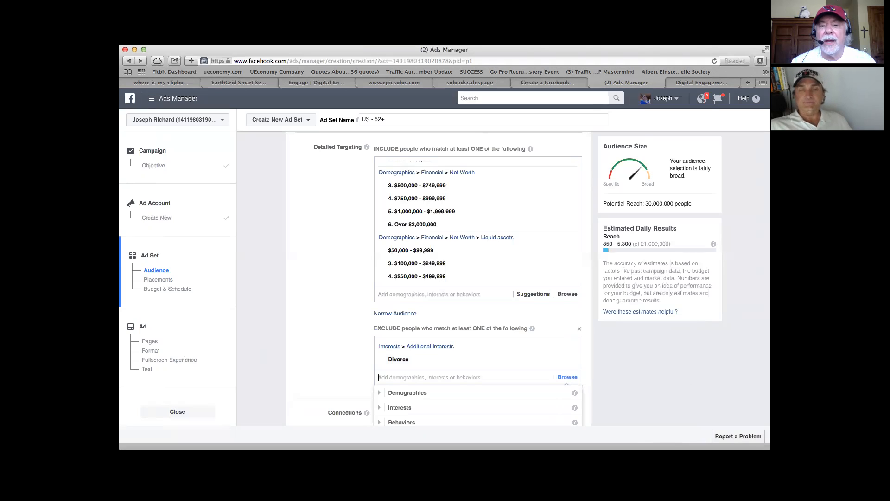
{"action": "mouse_move", "coordinate": [442, 357]}
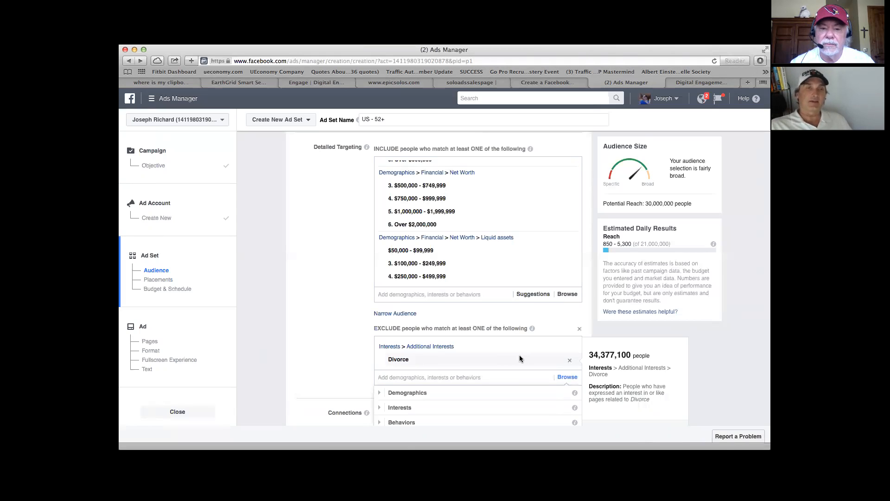
{"action": "scroll", "coordinate": [519, 355], "scroll_direction": "down", "scroll_amount": 1}
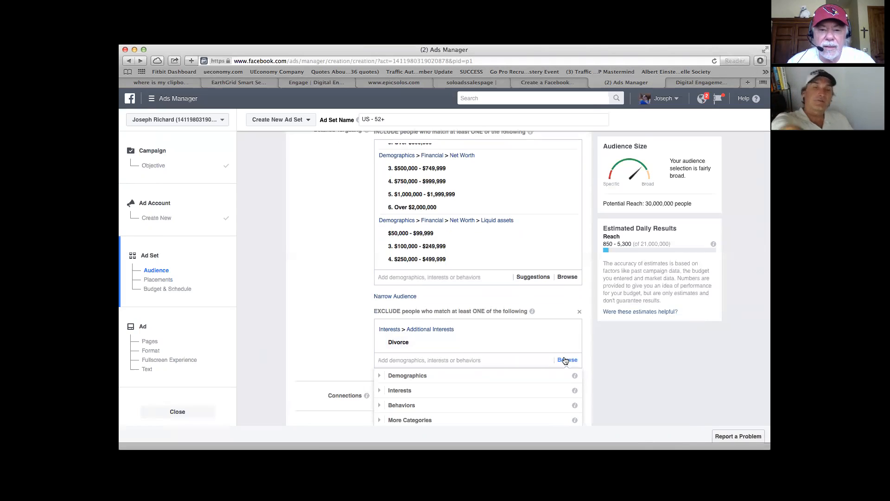
{"action": "mouse_move", "coordinate": [445, 339]}
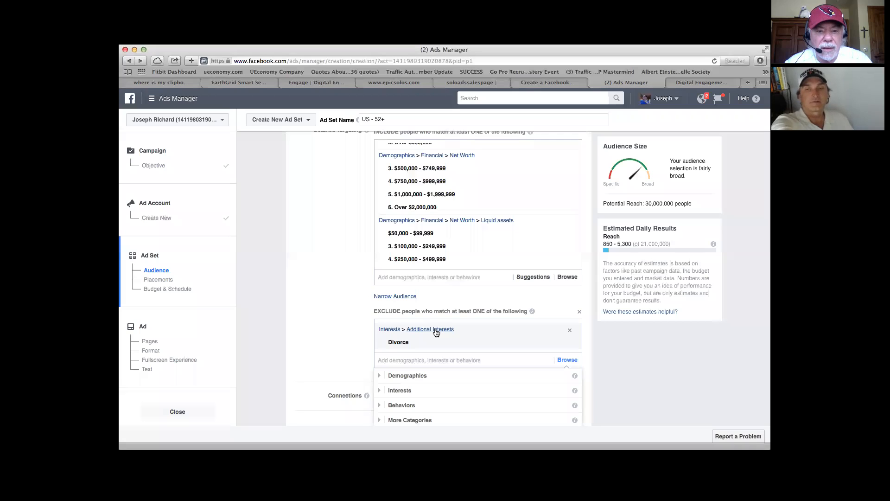
{"action": "left_click", "coordinate": [390, 330]}
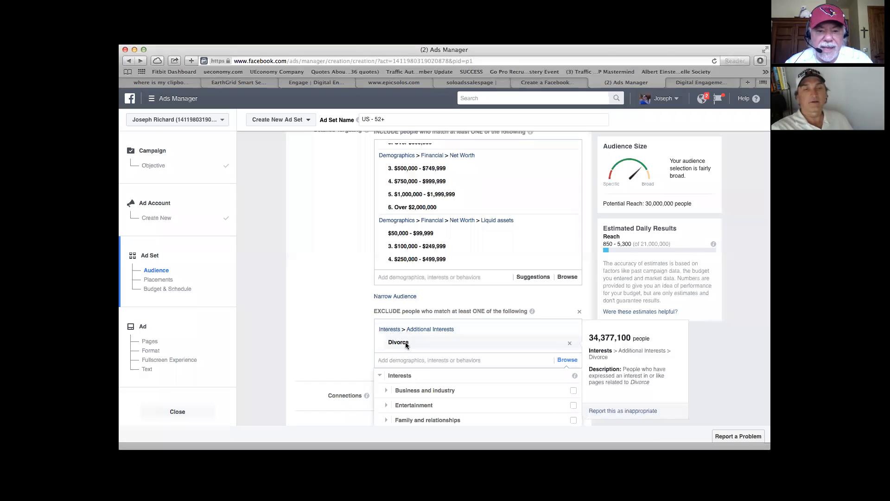
{"action": "left_click", "coordinate": [410, 276]}
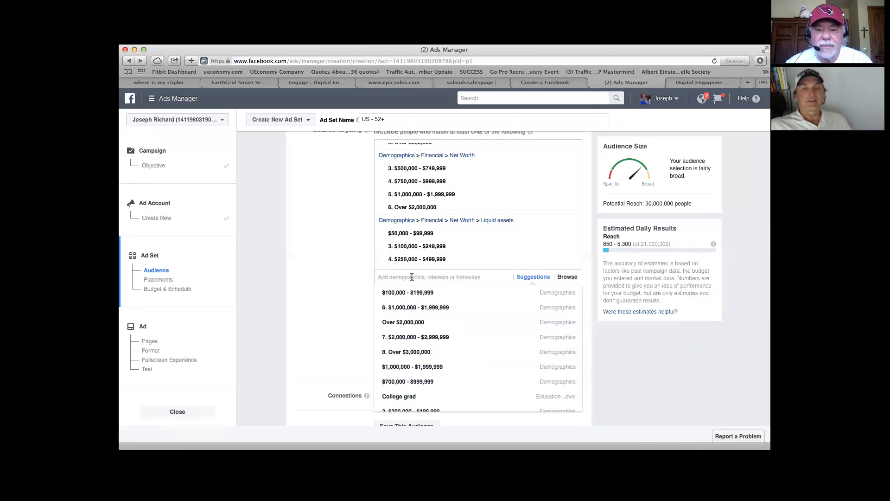
{"action": "type", "text": "travel"}
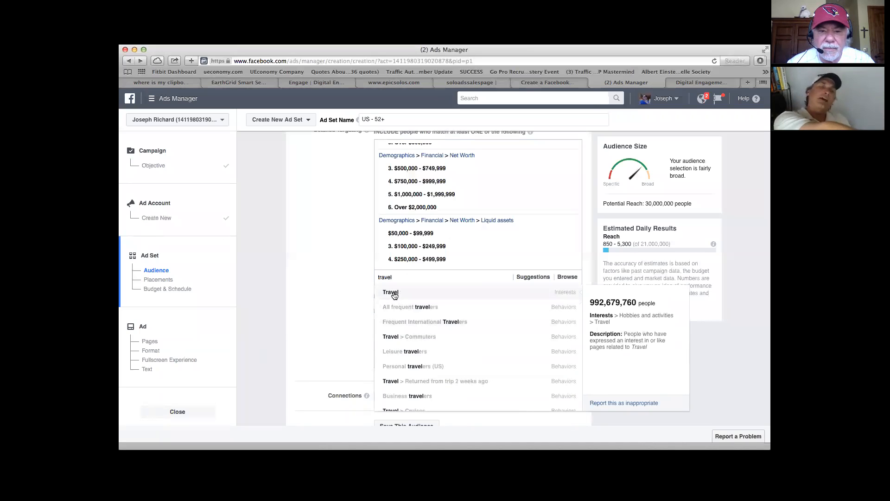
{"action": "key", "text": "BackSpace"}
{"action": "key", "text": "BackSpace"}
{"action": "key", "text": "BackSpace"}
{"action": "key", "text": "BackSpace"}
{"action": "key", "text": "BackSpace"}
{"action": "key", "text": "BackSpace"}
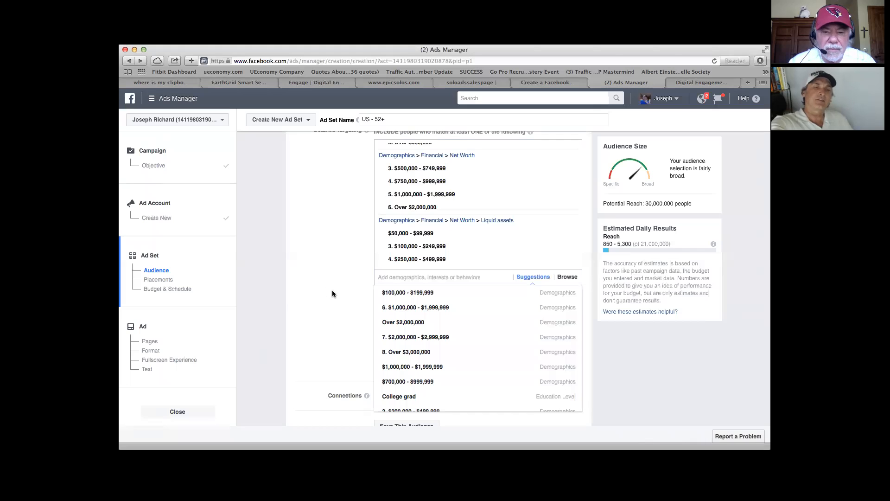
{"action": "left_click", "coordinate": [337, 292]}
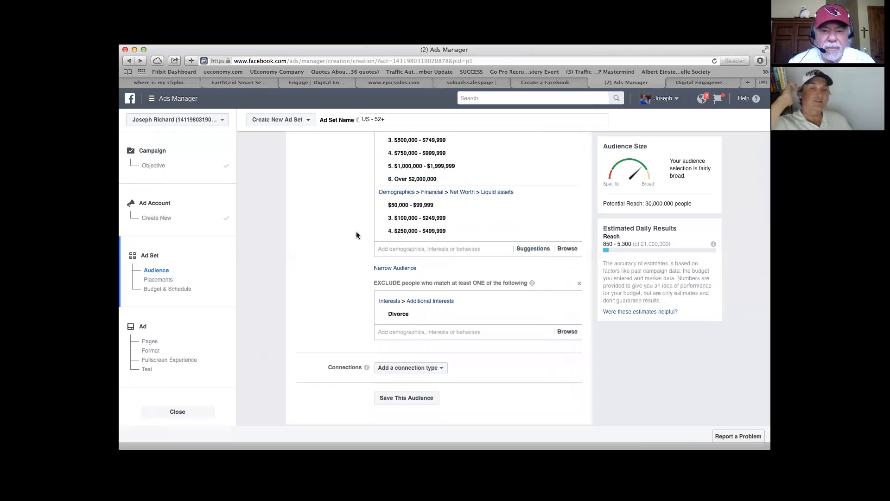
Step: Narrow the audience to people who must also match the travel behaviors Leisure travelers or All frequent travelers
{"action": "left_click", "coordinate": [392, 269]}
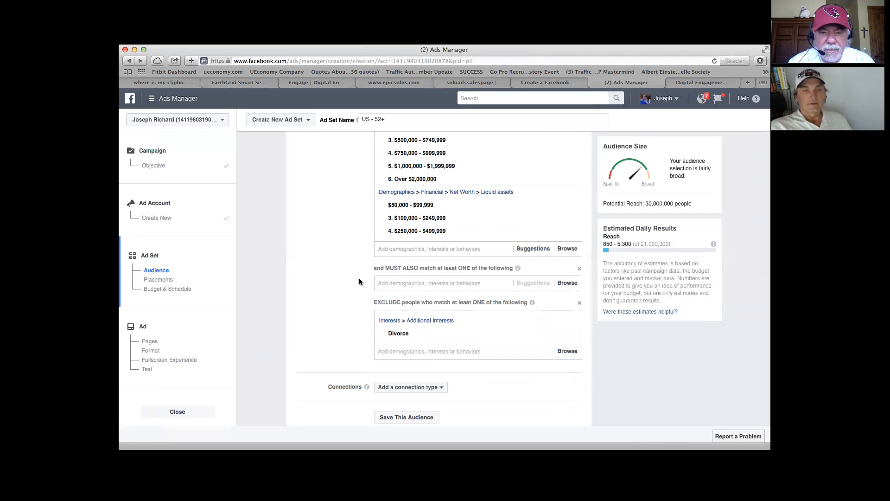
{"action": "left_click", "coordinate": [388, 284]}
{"action": "type", "text": "travel"}
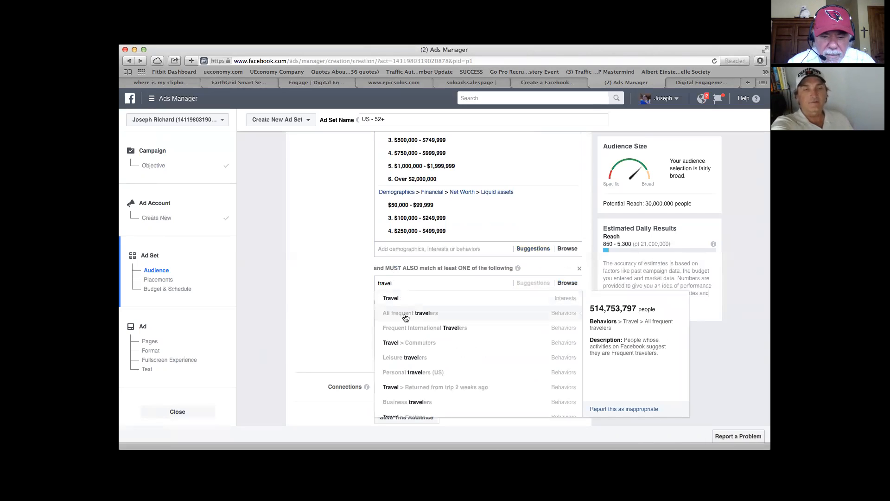
{"action": "left_click", "coordinate": [408, 362]}
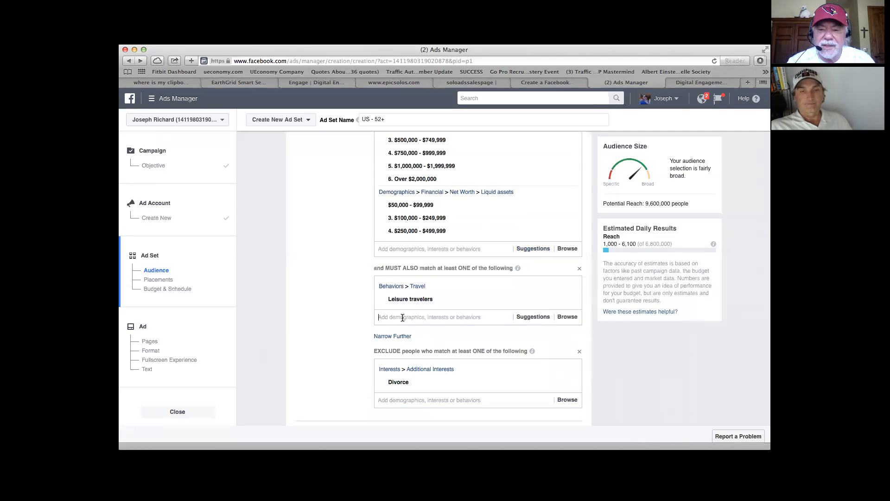
{"action": "type", "text": "travel"}
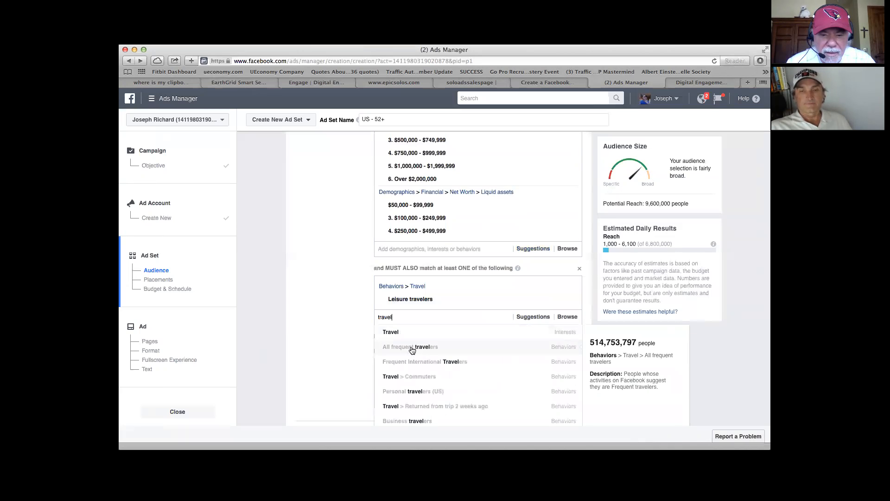
{"action": "left_click", "coordinate": [412, 350]}
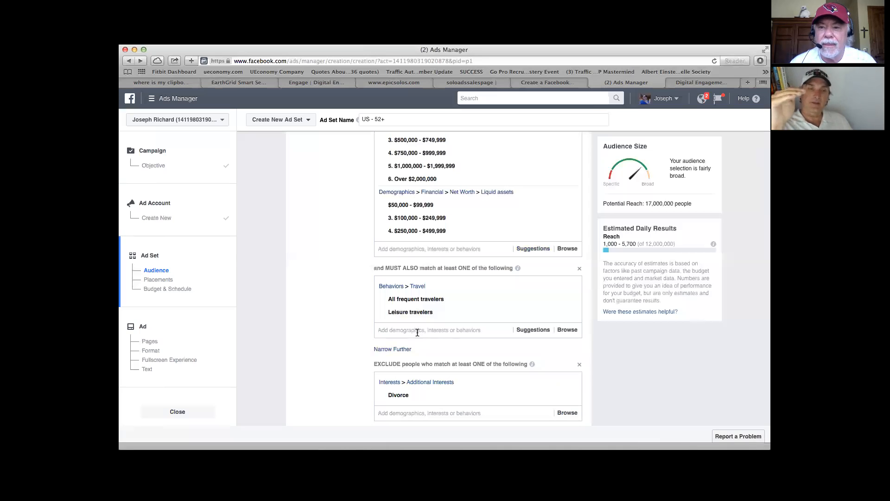
Step: Add the Marriage interest and the Family vacations behavior to the criteria people must also match
{"action": "type", "text": "marri"}
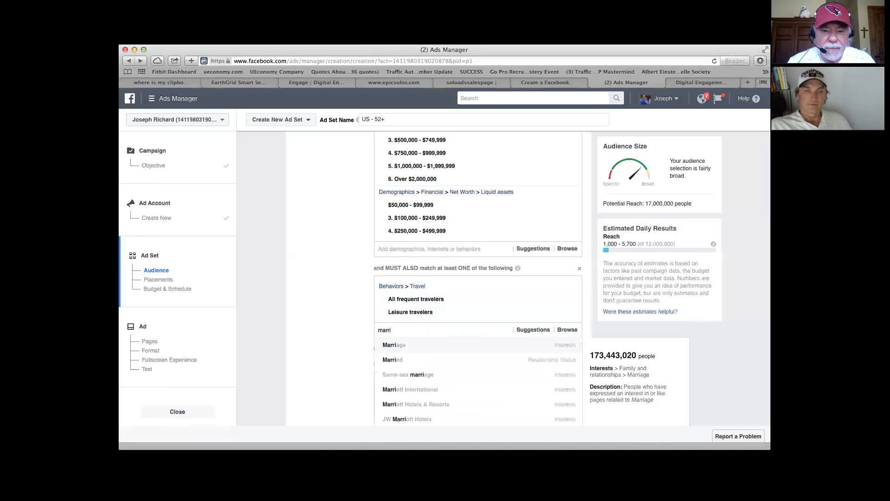
{"action": "left_click", "coordinate": [403, 345]}
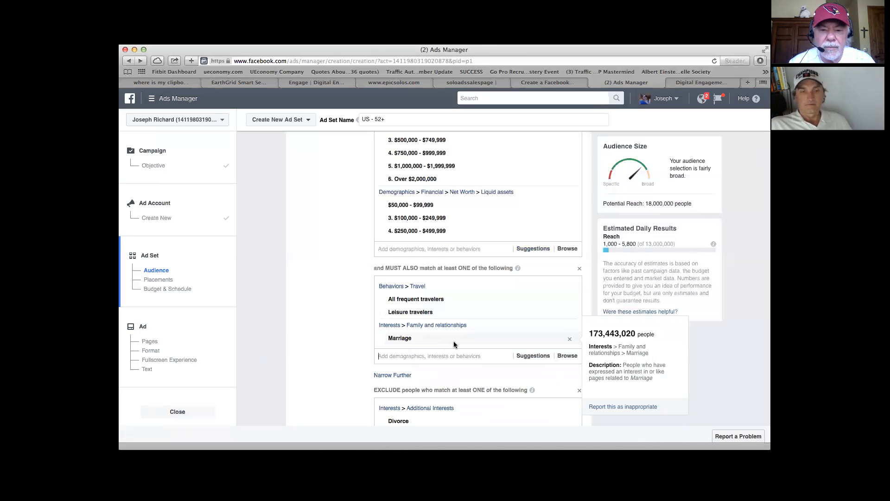
{"action": "scroll", "coordinate": [454, 344], "scroll_direction": "down", "scroll_amount": 1}
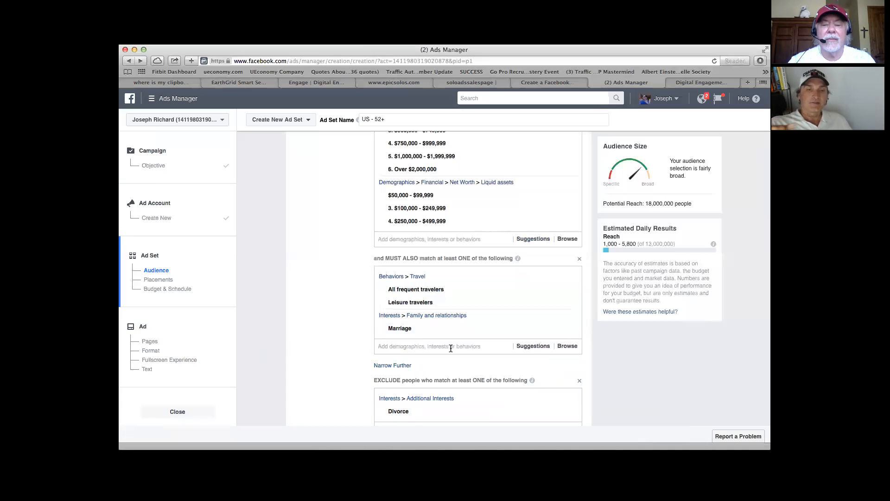
{"action": "left_click", "coordinate": [451, 348]}
{"action": "type", "text": "family"}
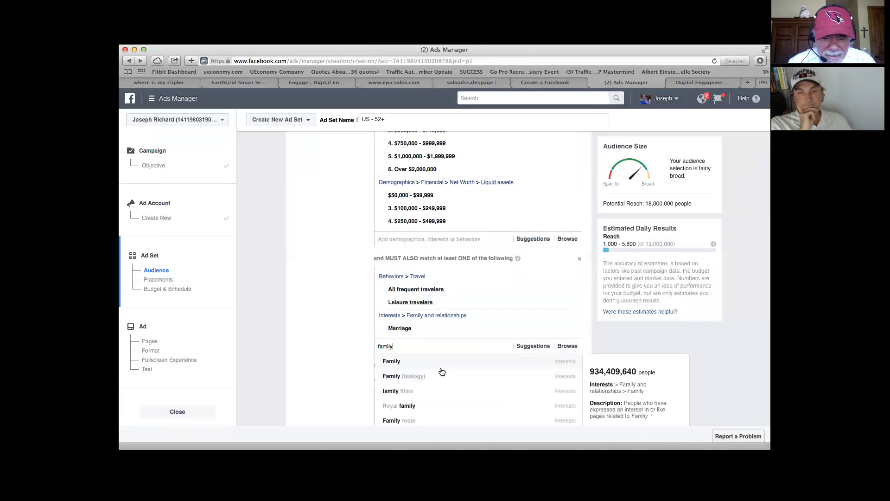
{"action": "scroll", "coordinate": [442, 372], "scroll_direction": "down", "scroll_amount": 3}
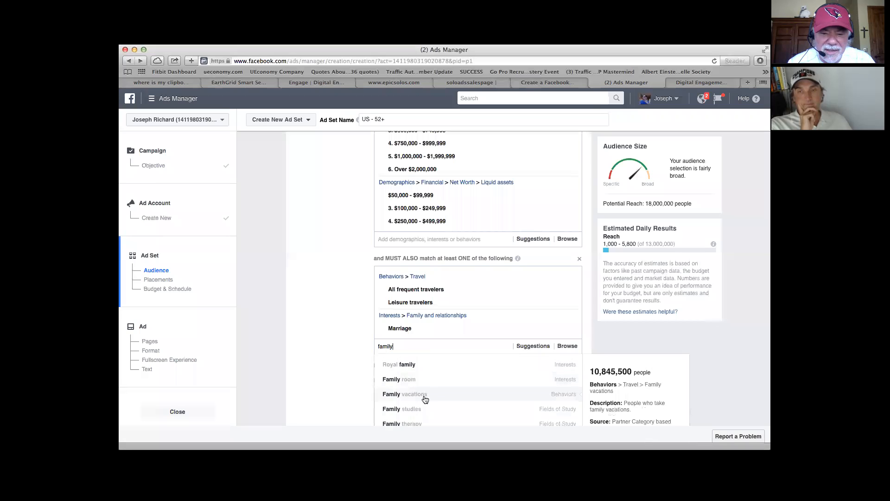
{"action": "scroll", "coordinate": [426, 399], "scroll_direction": "down", "scroll_amount": 1}
{"action": "scroll", "coordinate": [425, 398], "scroll_direction": "down", "scroll_amount": 3}
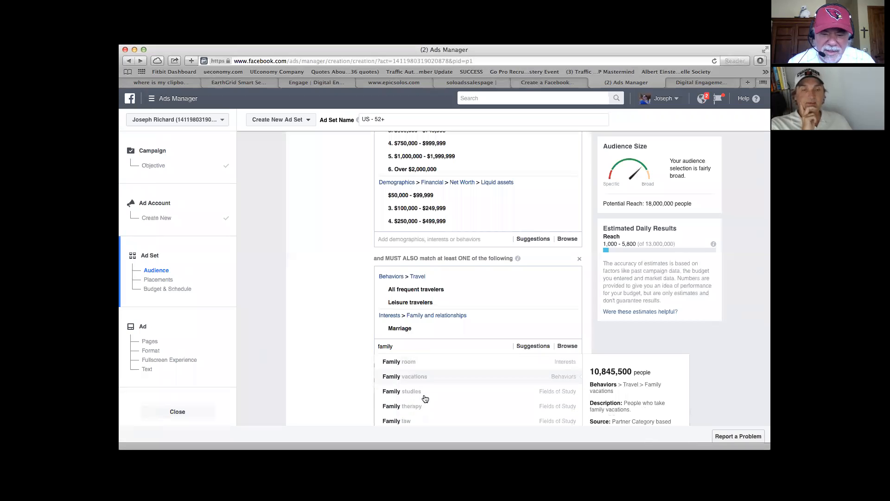
{"action": "scroll", "coordinate": [425, 398], "scroll_direction": "up", "scroll_amount": 2}
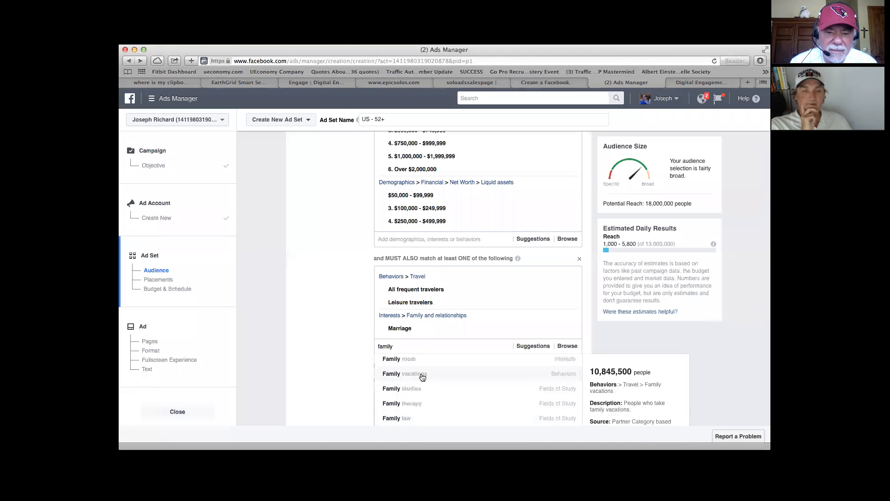
{"action": "left_click", "coordinate": [406, 376]}
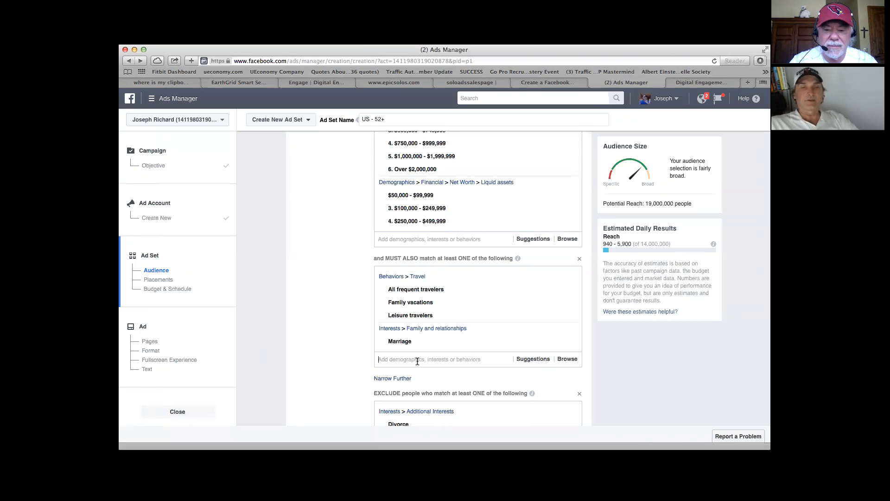
Step: Add the Personal Growth and Development interest to the travel and marriage criteria people must also match
{"action": "type", "text": "personal develop"}
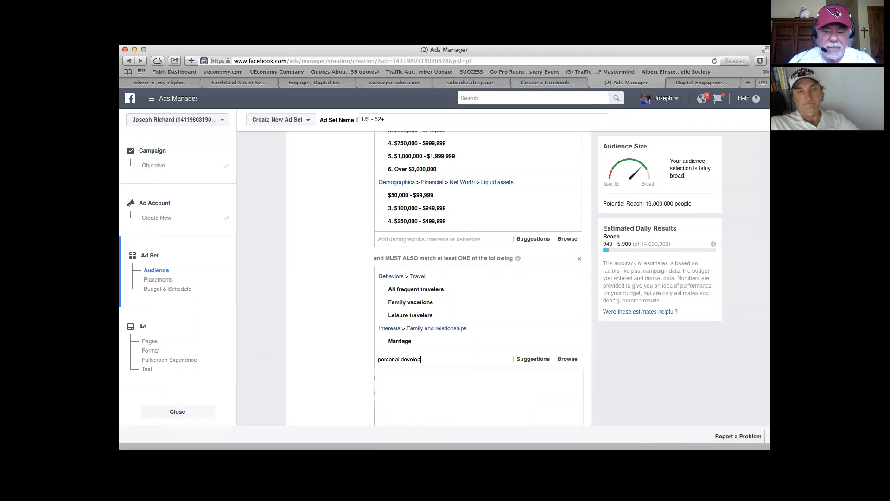
{"action": "type", "text": "men"}
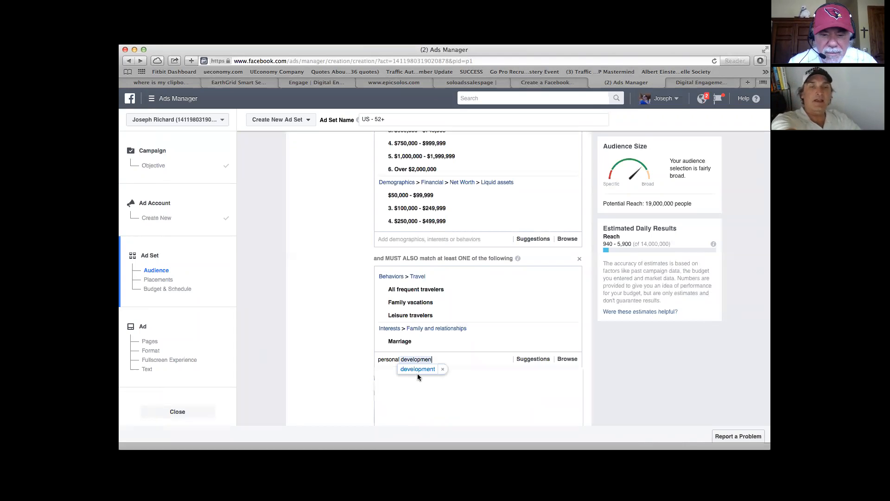
{"action": "type", "text": "t"}
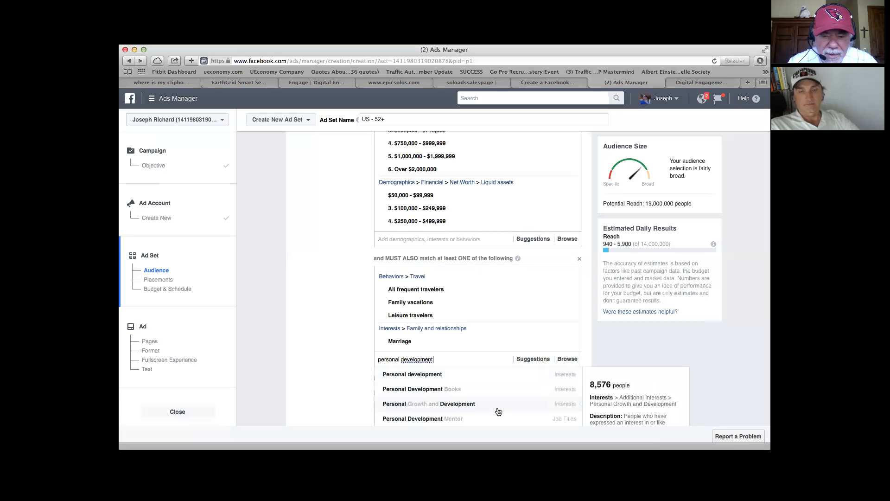
{"action": "scroll", "coordinate": [500, 410], "scroll_direction": "down", "scroll_amount": 2}
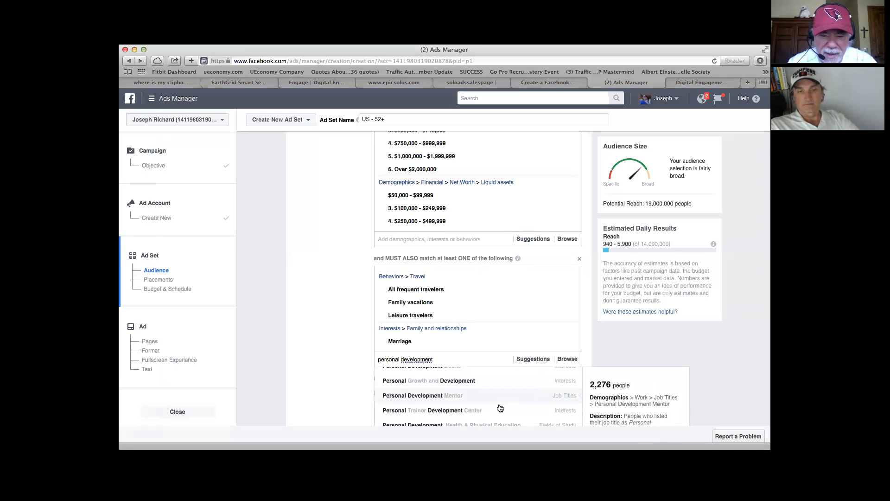
{"action": "scroll", "coordinate": [501, 408], "scroll_direction": "down", "scroll_amount": 1}
{"action": "scroll", "coordinate": [501, 409], "scroll_direction": "down", "scroll_amount": 2}
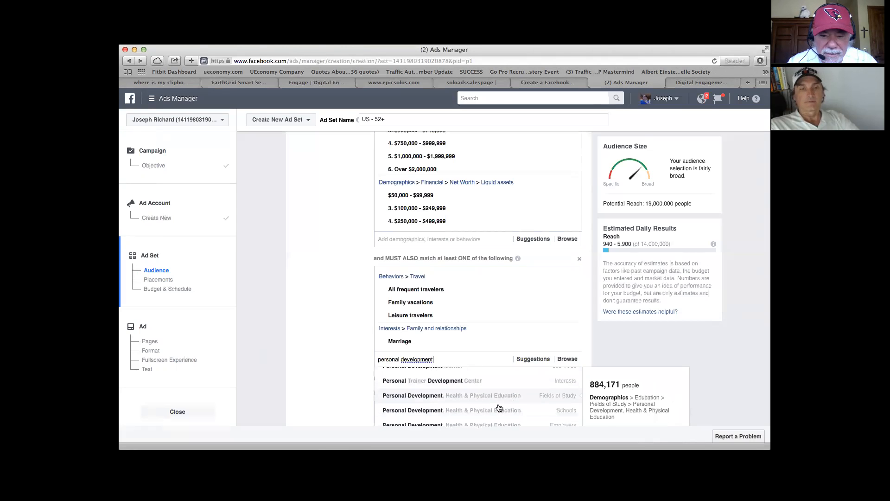
{"action": "scroll", "coordinate": [499, 408], "scroll_direction": "up", "scroll_amount": 1}
{"action": "scroll", "coordinate": [500, 409], "scroll_direction": "up", "scroll_amount": 3}
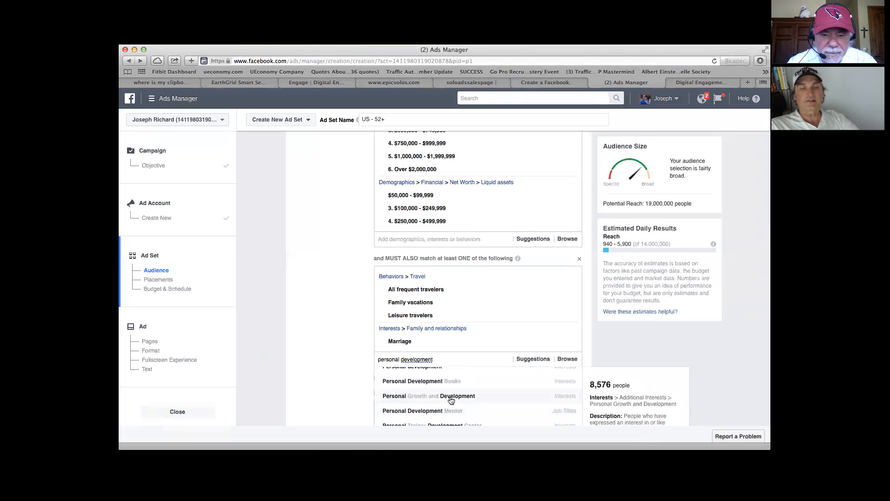
{"action": "left_click", "coordinate": [434, 397]}
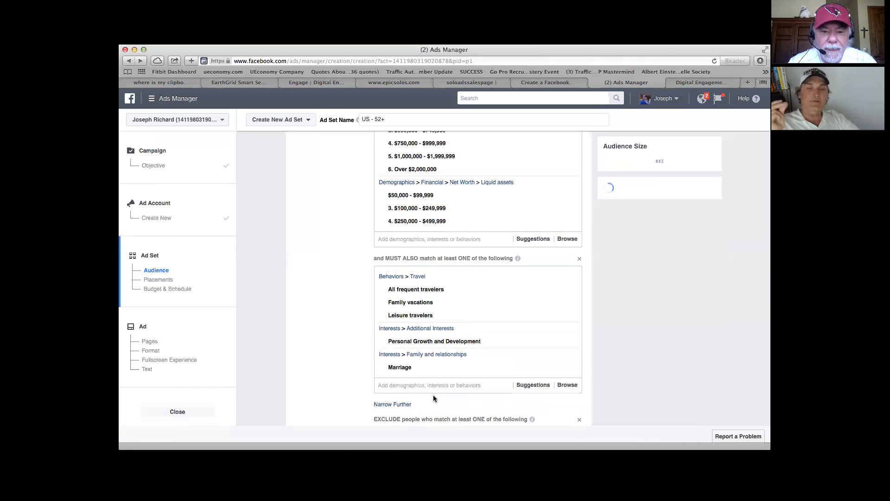
Step: Add the Personal Development Books interest to the same group of must-also-match criteria
{"action": "scroll", "coordinate": [436, 392], "scroll_direction": "down", "scroll_amount": 1}
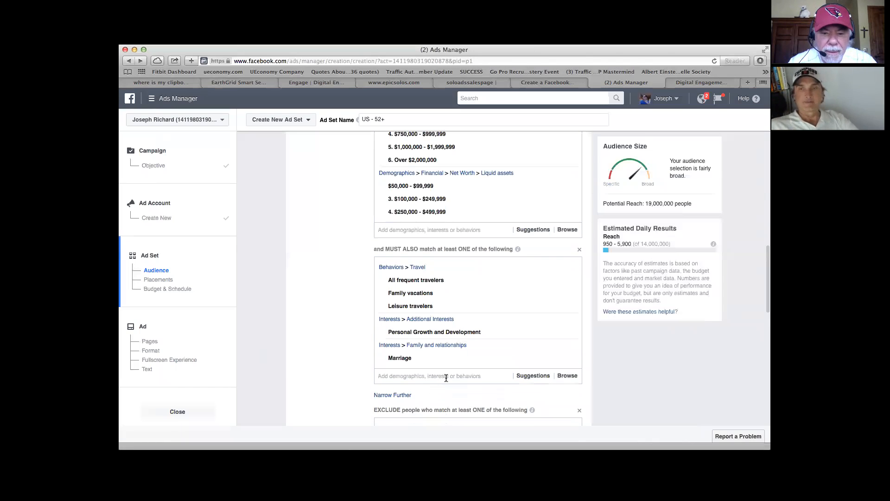
{"action": "left_click", "coordinate": [446, 378]}
{"action": "type", "text": "per"}
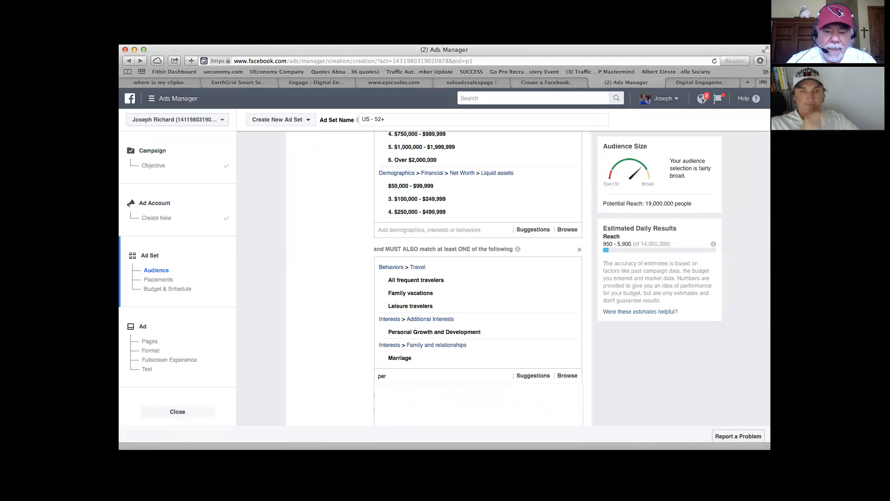
{"action": "type", "text": "sonalb"}
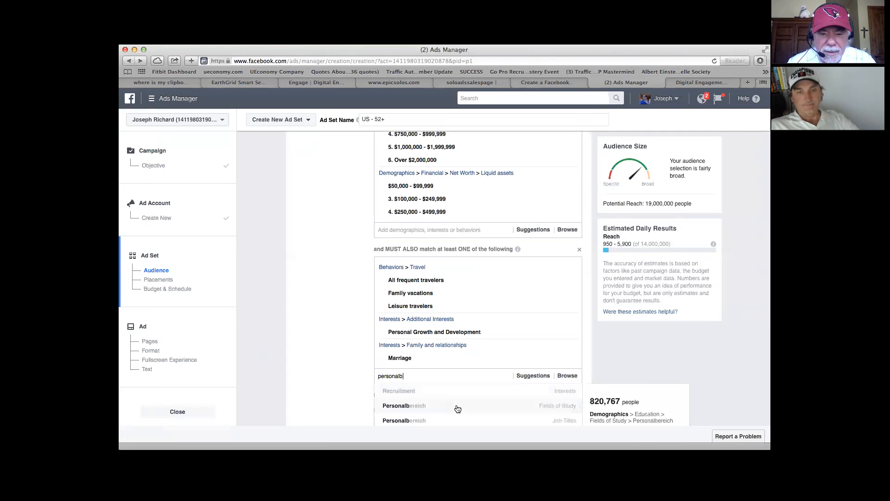
{"action": "scroll", "coordinate": [458, 408], "scroll_direction": "down", "scroll_amount": 2}
{"action": "key", "text": "BackSpace"}
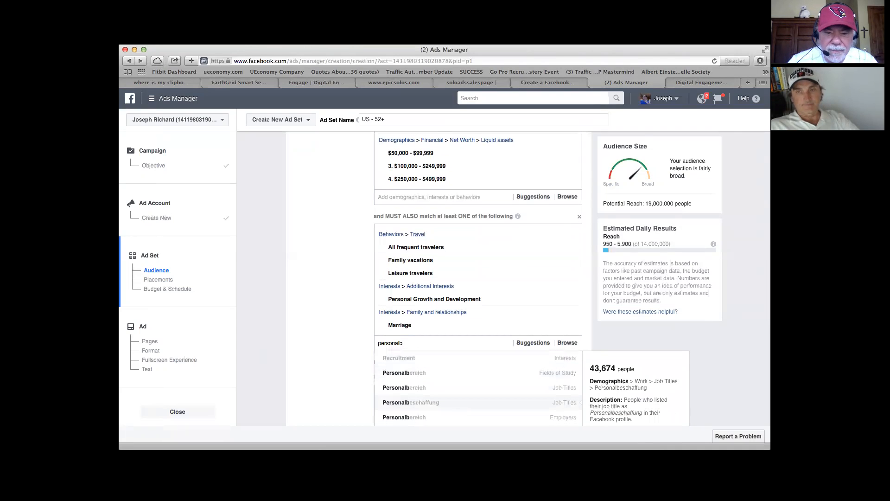
{"action": "type", "text": "dev"}
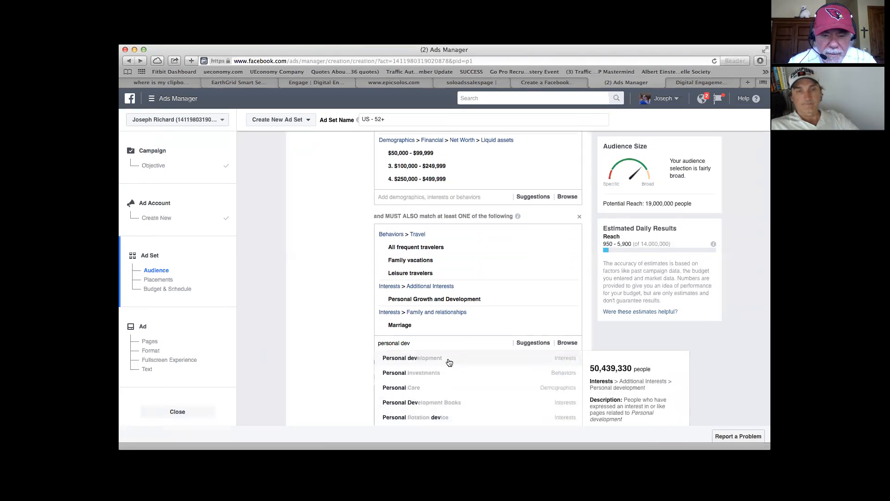
{"action": "left_click", "coordinate": [441, 403]}
{"action": "type", "text": "ed"}
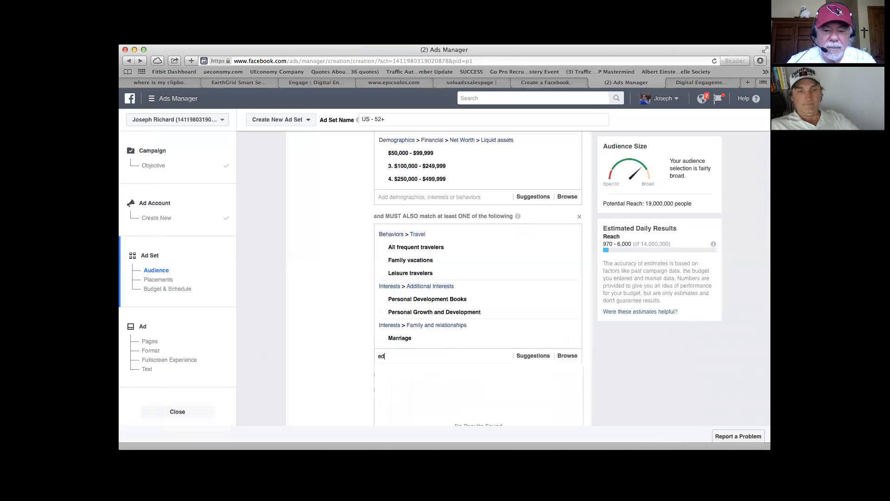
{"action": "key", "text": "BackSpace"}
{"action": "key", "text": "BackSpace"}
{"action": "type", "text": "pers"}
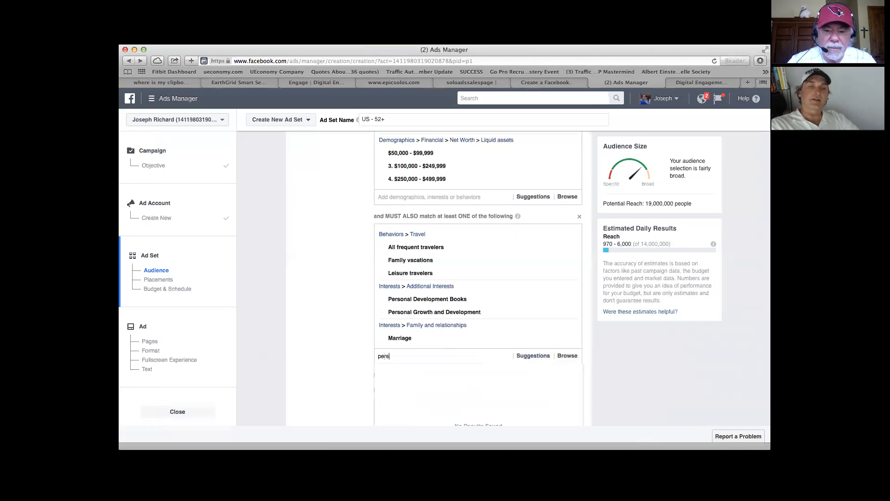
{"action": "type", "text": "onal de"}
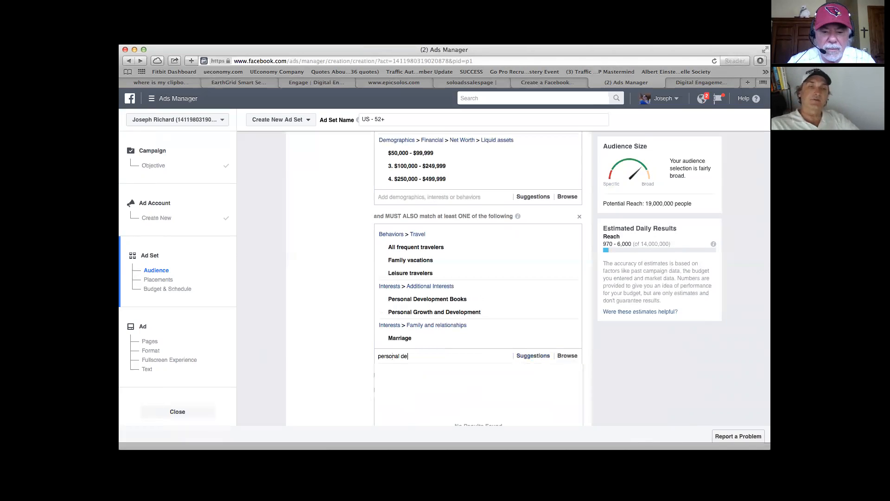
{"action": "type", "text": "v"}
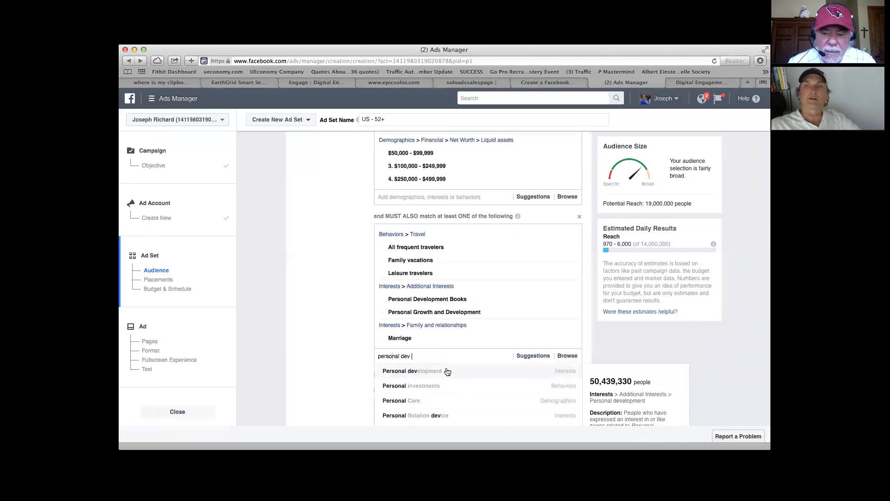
{"action": "key", "text": "BackSpace"}
{"action": "key", "text": "BackSpace"}
{"action": "key", "text": "BackSpace"}
{"action": "key", "text": "BackSpace"}
{"action": "key", "text": "BackSpace"}
{"action": "key", "text": "BackSpace"}
{"action": "key", "text": "BackSpace"}
{"action": "key", "text": "BackSpace"}
{"action": "key", "text": "BackSpace"}
{"action": "key", "text": "BackSpace"}
{"action": "key", "text": "BackSpace"}
{"action": "key", "text": "BackSpace"}
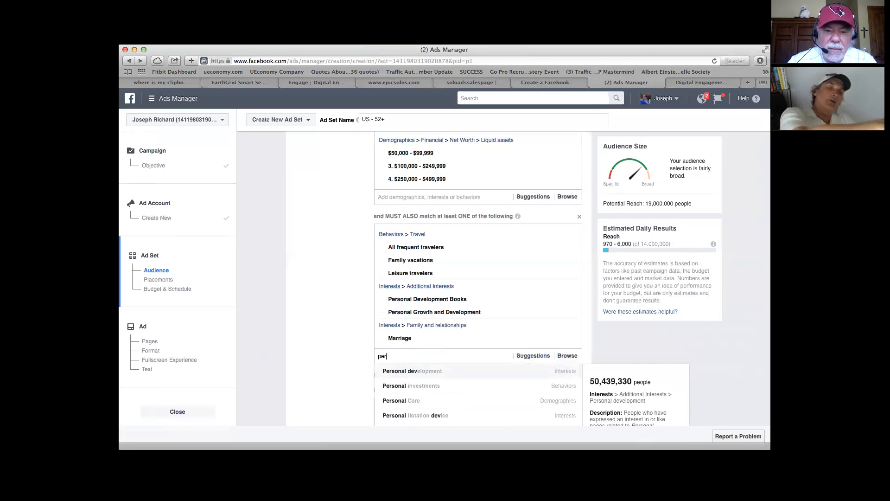
{"action": "left_click", "coordinate": [356, 334]}
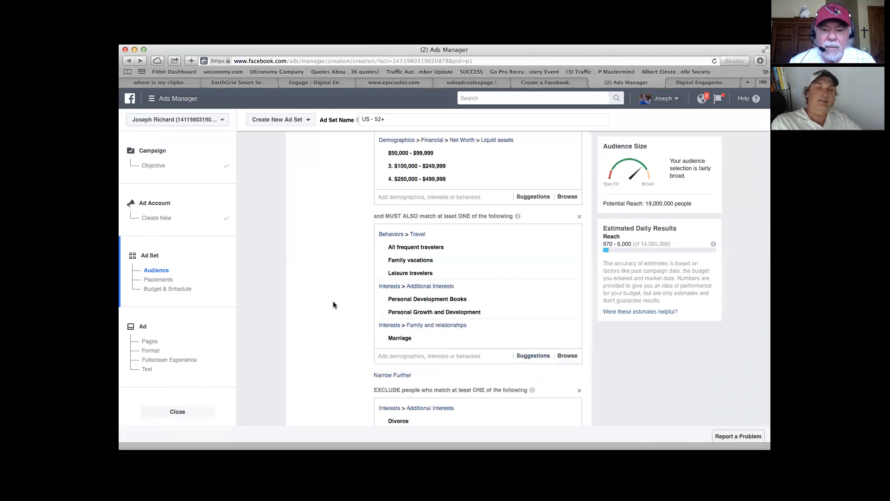
Step: Narrow the audience further with a separate must-also-match group containing the Personal development interest
{"action": "scroll", "coordinate": [335, 298], "scroll_direction": "down", "scroll_amount": 3}
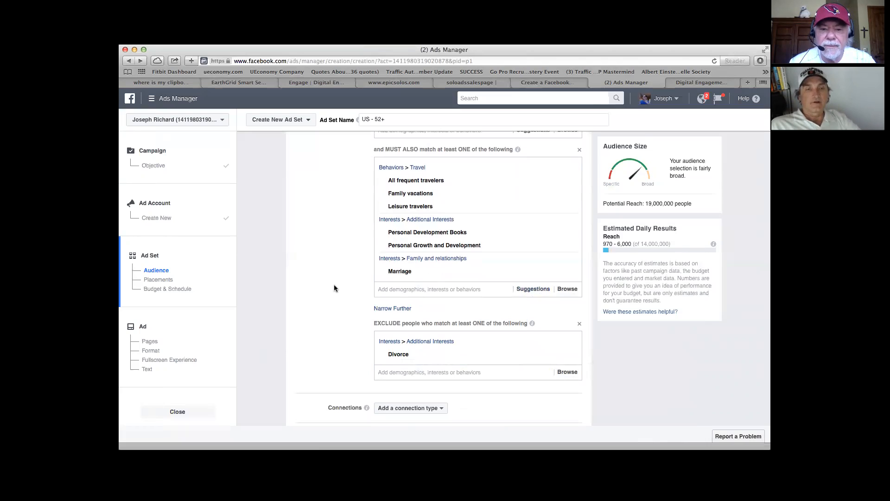
{"action": "scroll", "coordinate": [335, 288], "scroll_direction": "up", "scroll_amount": 1}
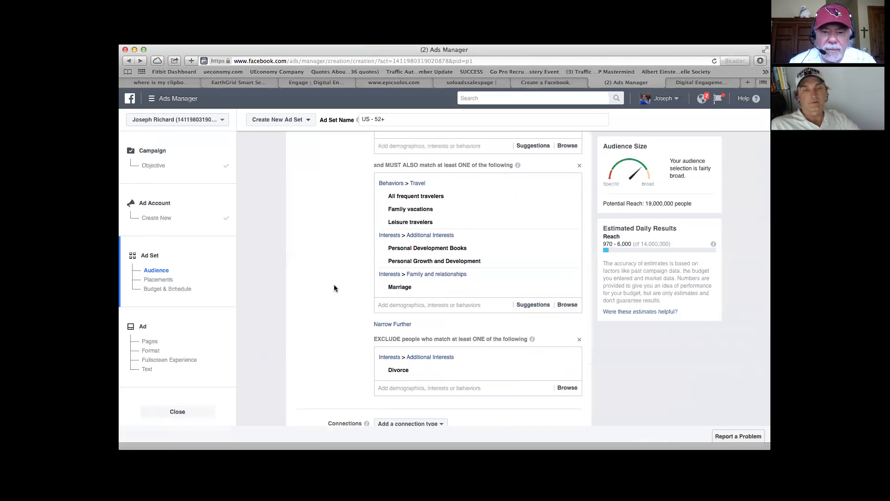
{"action": "left_click", "coordinate": [394, 325]}
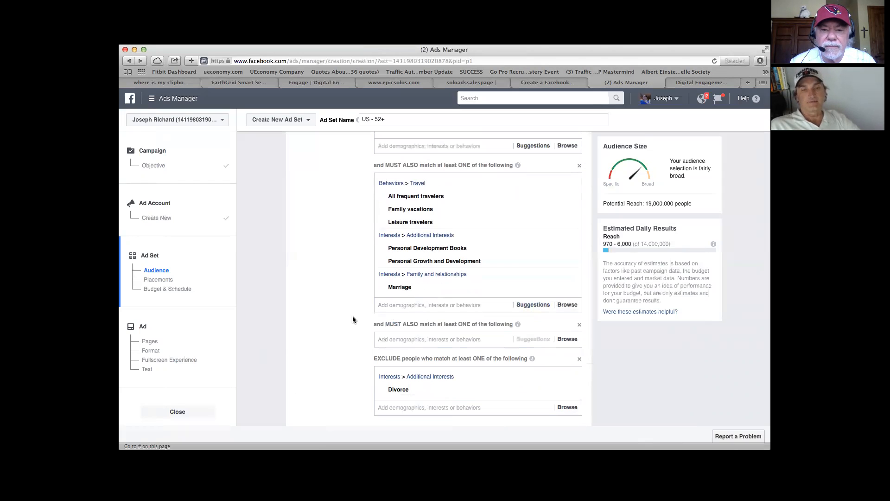
{"action": "scroll", "coordinate": [353, 317], "scroll_direction": "down", "scroll_amount": 2}
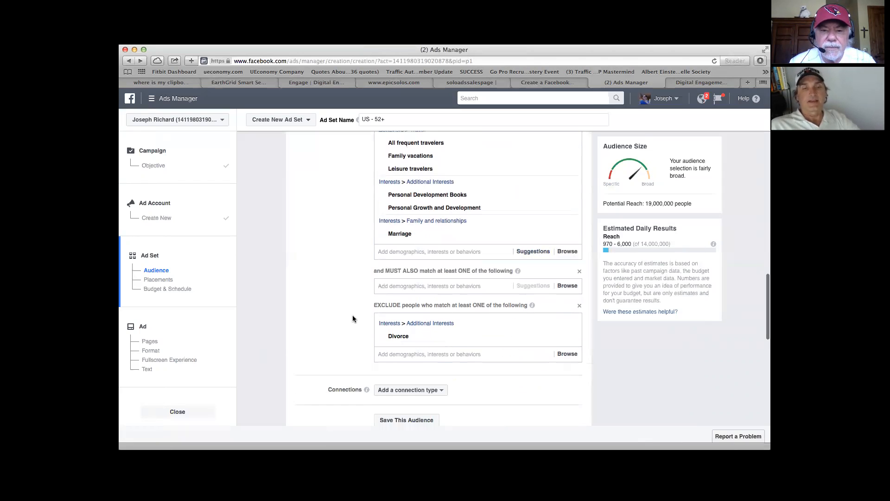
{"action": "left_click", "coordinate": [390, 288]}
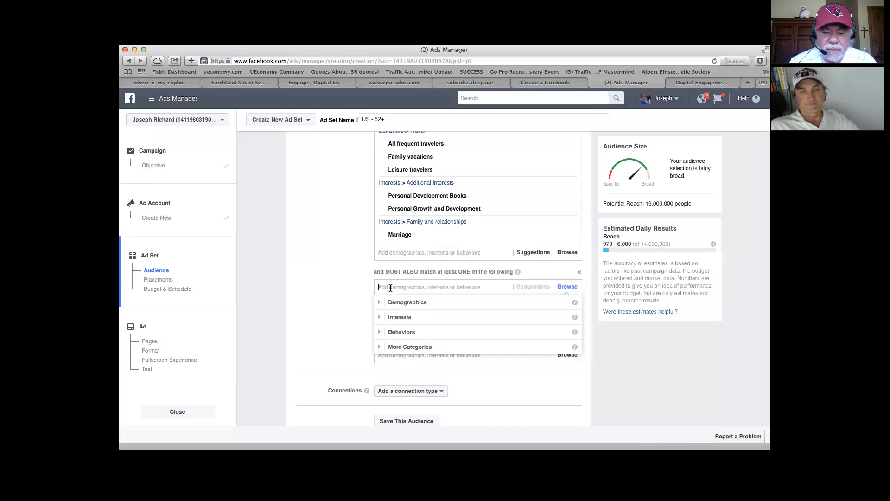
{"action": "type", "text": "personal"}
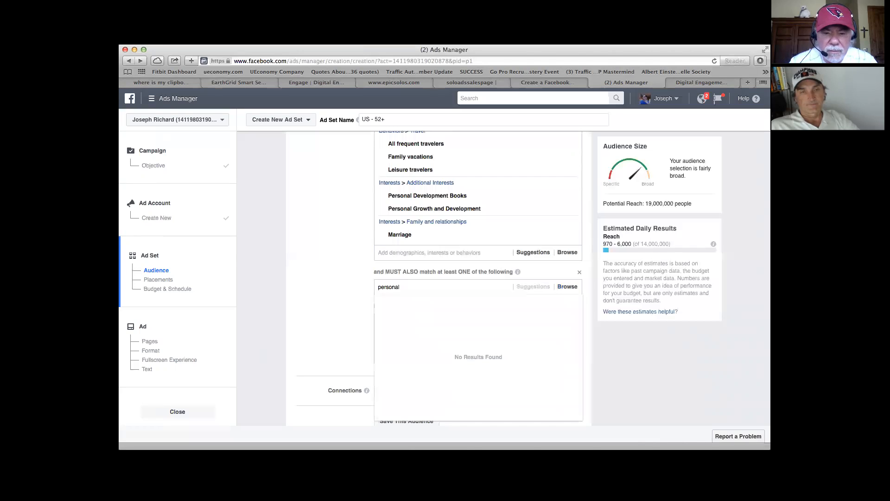
{"action": "type", "text": " dev"}
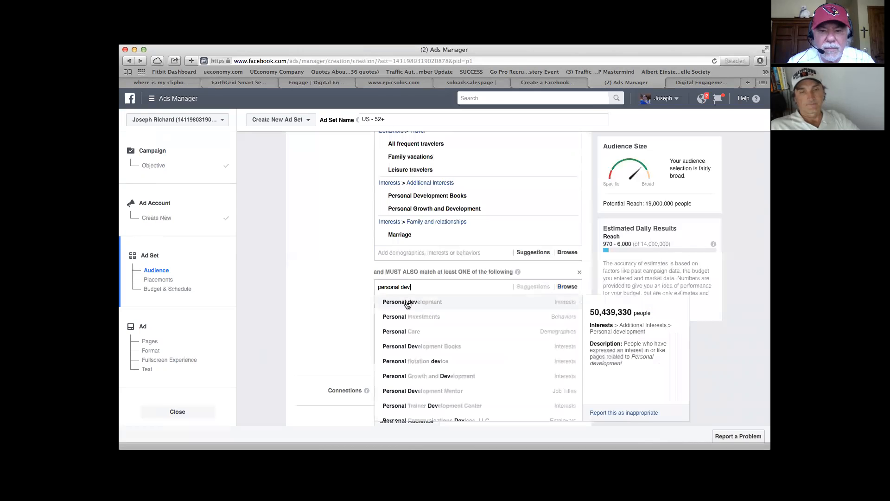
{"action": "left_click", "coordinate": [407, 303]}
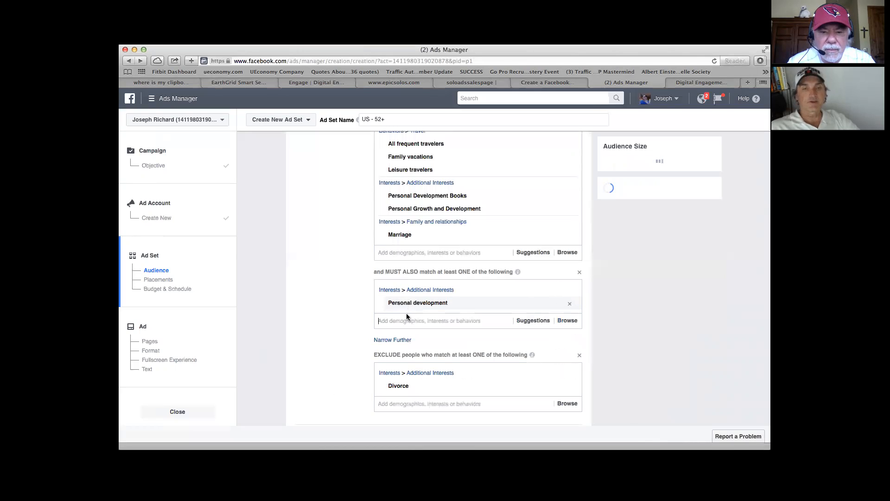
Step: Remove the Personal Growth and Development and Personal Development Books interests from the travel and marriage criteria
{"action": "mouse_move", "coordinate": [436, 208]}
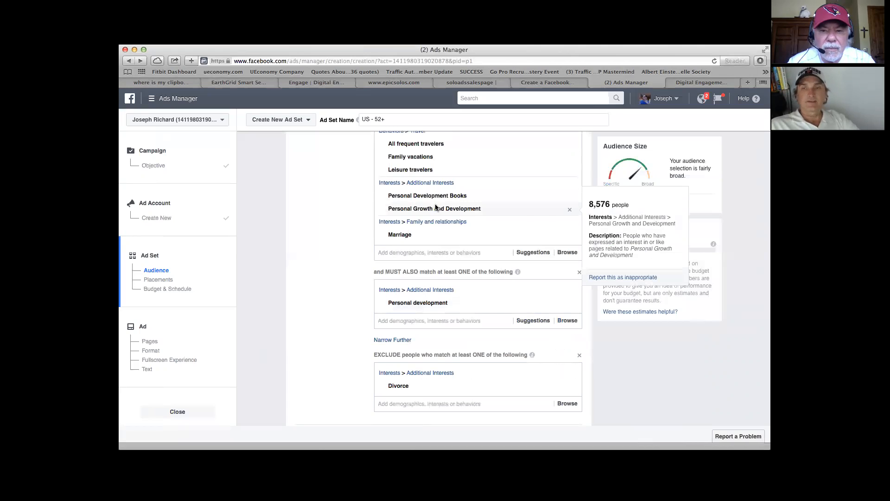
{"action": "left_click", "coordinate": [570, 211]}
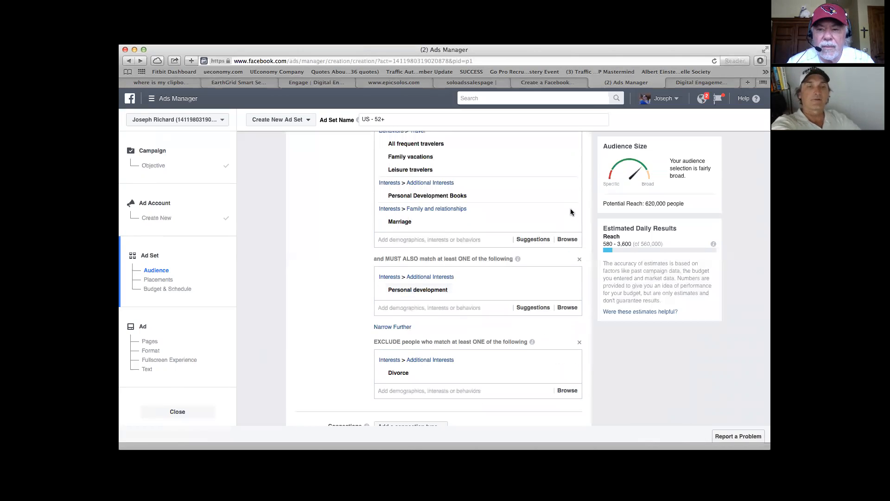
{"action": "mouse_move", "coordinate": [571, 196]}
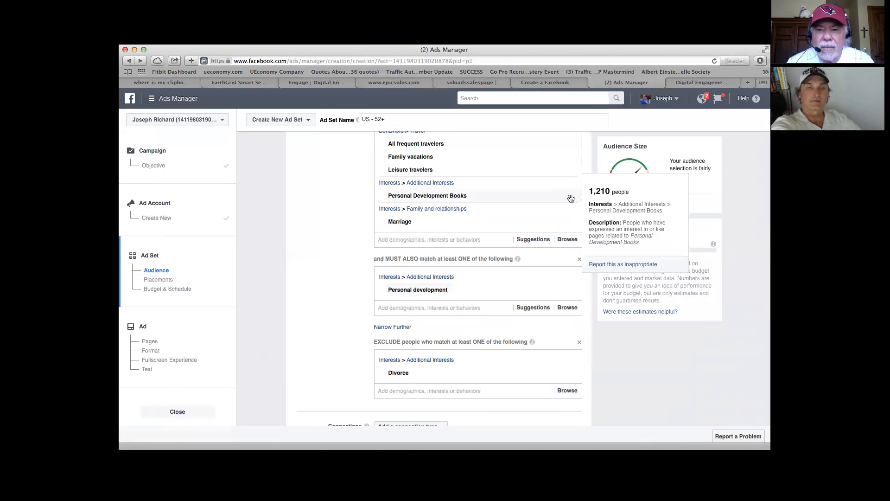
{"action": "left_click", "coordinate": [571, 197]}
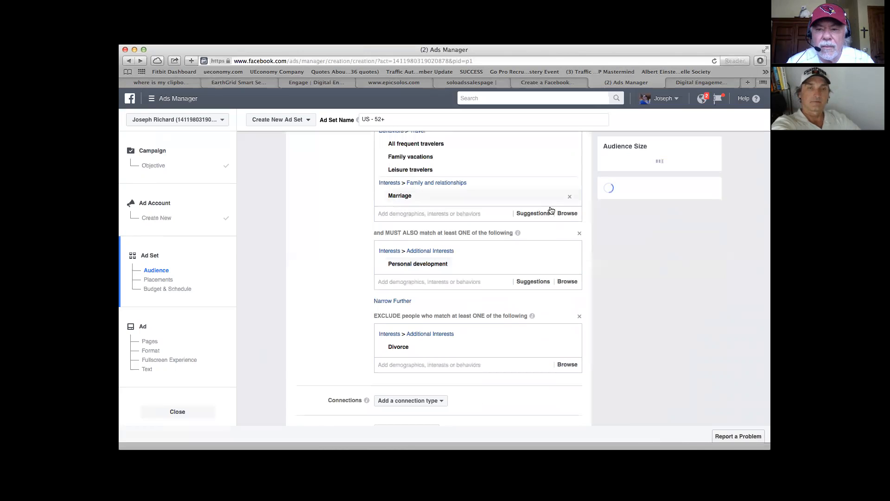
Step: Narrow the audience further with an additional must-also-match group below the Personal development group
{"action": "scroll", "coordinate": [435, 340], "scroll_direction": "up", "scroll_amount": 2}
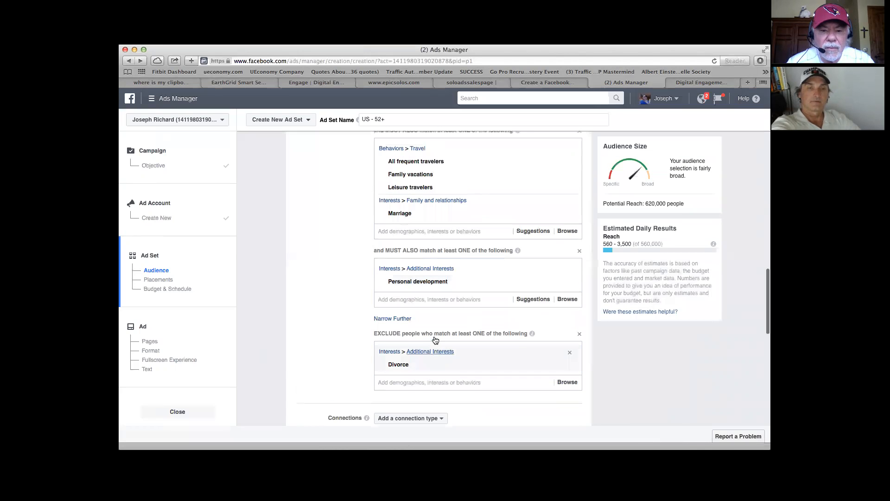
{"action": "scroll", "coordinate": [435, 338], "scroll_direction": "up", "scroll_amount": 2}
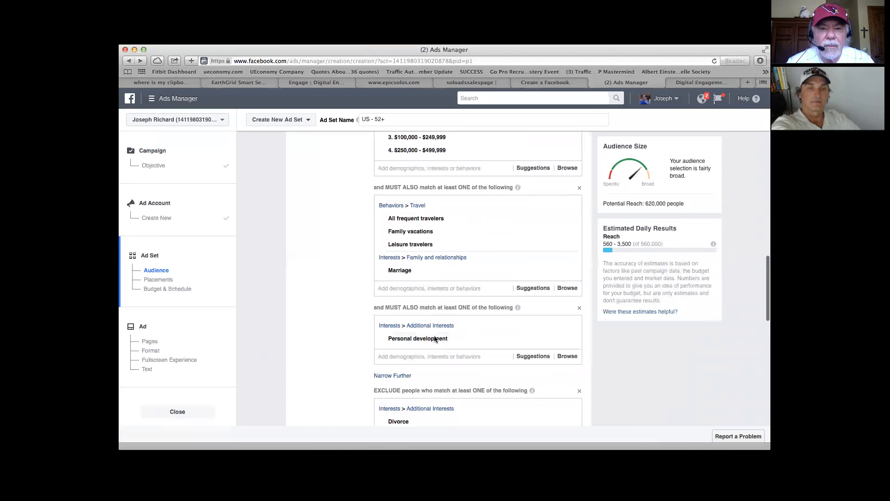
{"action": "scroll", "coordinate": [434, 338], "scroll_direction": "up", "scroll_amount": 2}
{"action": "scroll", "coordinate": [434, 339], "scroll_direction": "down", "scroll_amount": 4}
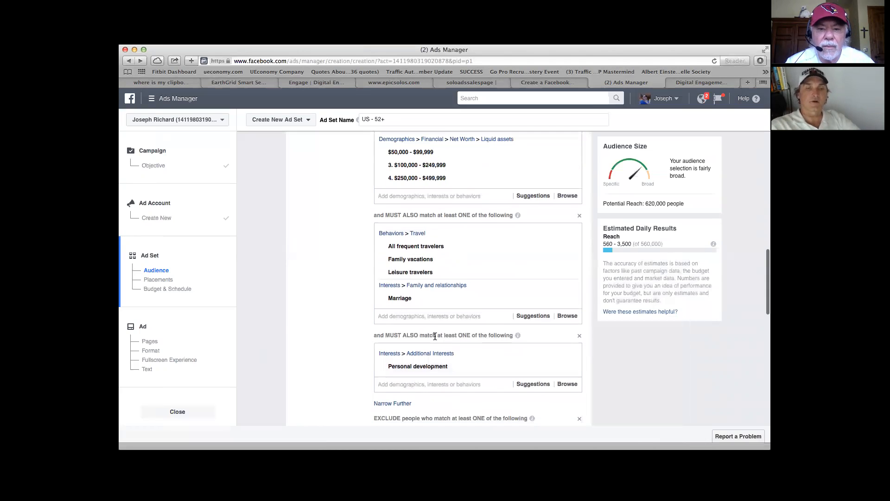
{"action": "scroll", "coordinate": [434, 336], "scroll_direction": "up", "scroll_amount": 2}
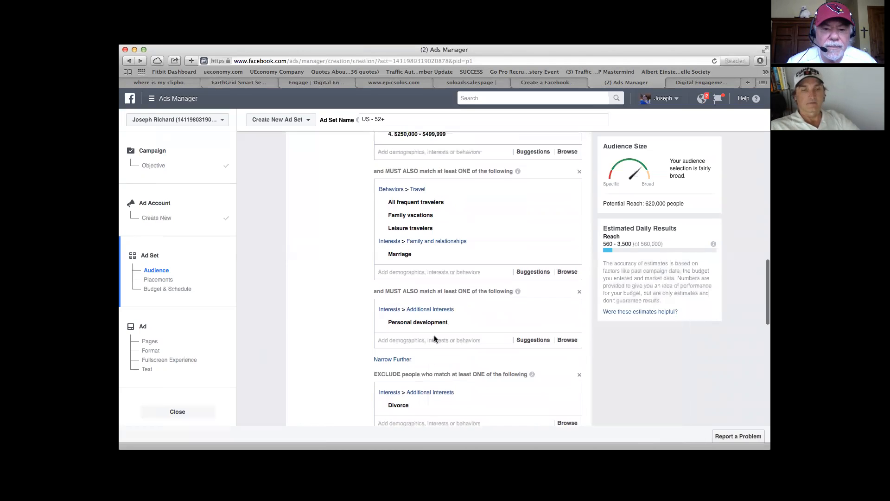
{"action": "left_click", "coordinate": [402, 365]}
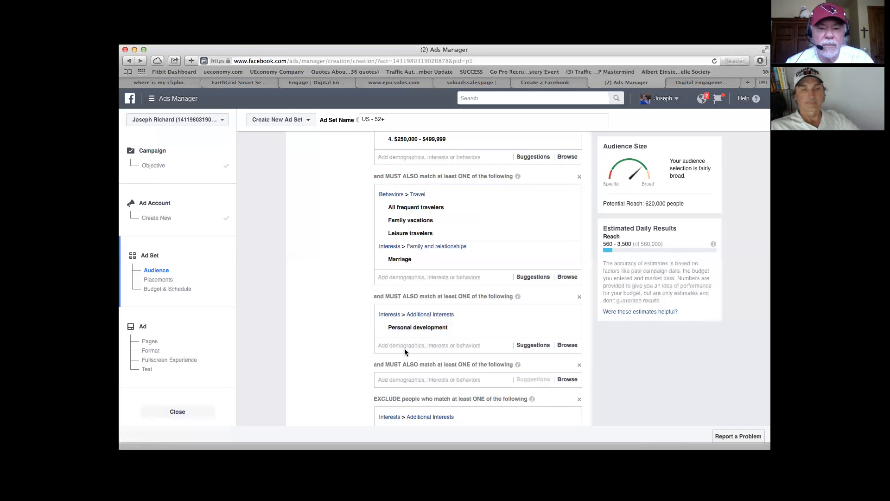
Step: Search for "network marketing" as a criterion in the new must-also-match group
{"action": "left_click", "coordinate": [406, 380]}
{"action": "type", "text": "networ"}
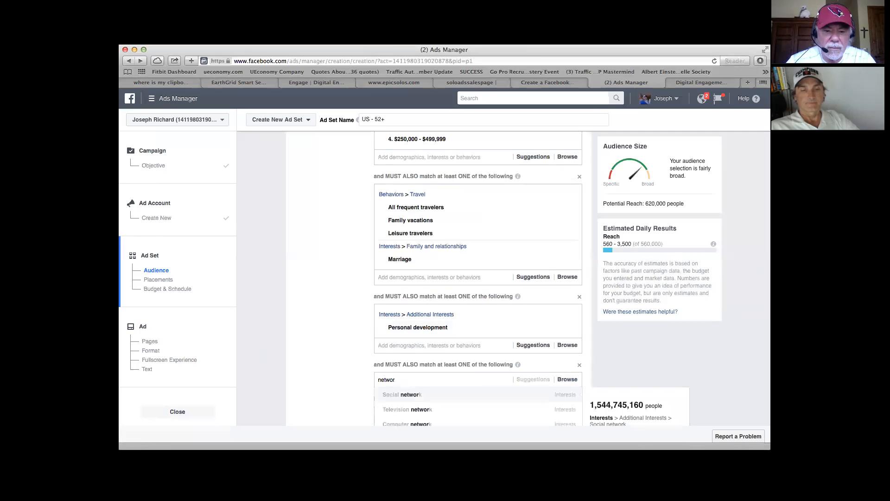
{"action": "type", "text": "k ma"}
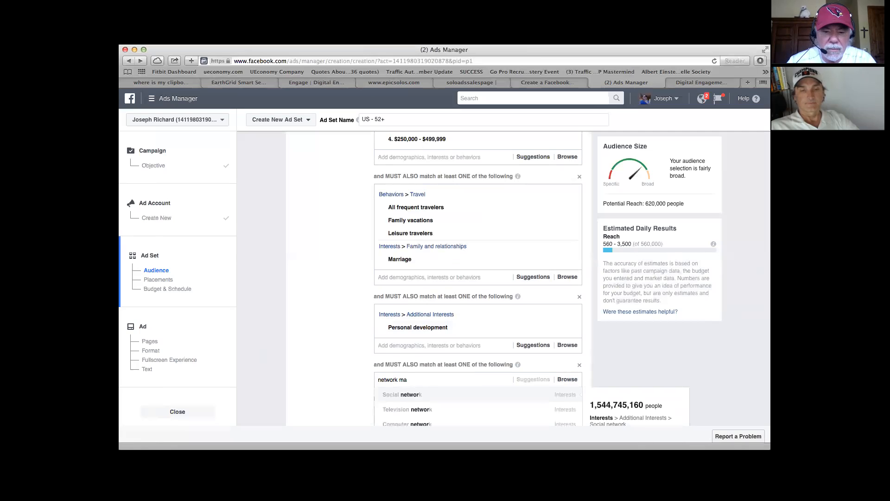
{"action": "right_click", "coordinate": [437, 401]}
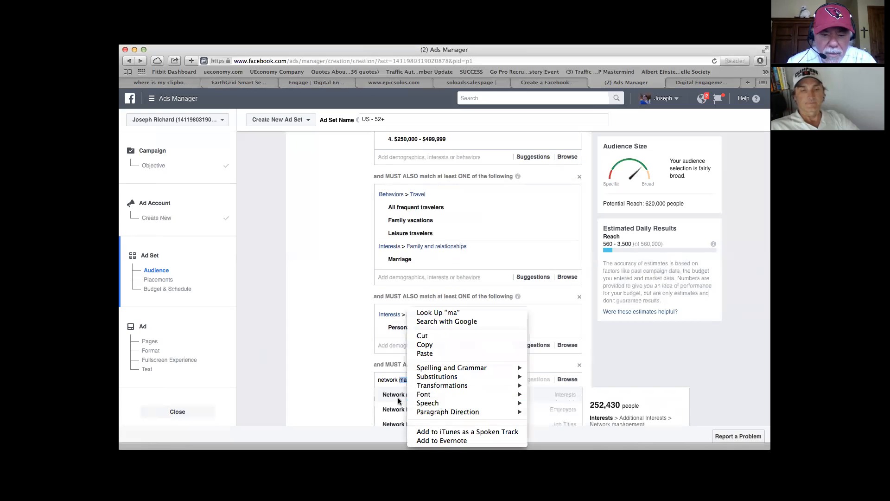
{"action": "left_click", "coordinate": [358, 386]}
{"action": "left_click", "coordinate": [435, 427]}
{"action": "left_click", "coordinate": [427, 384]}
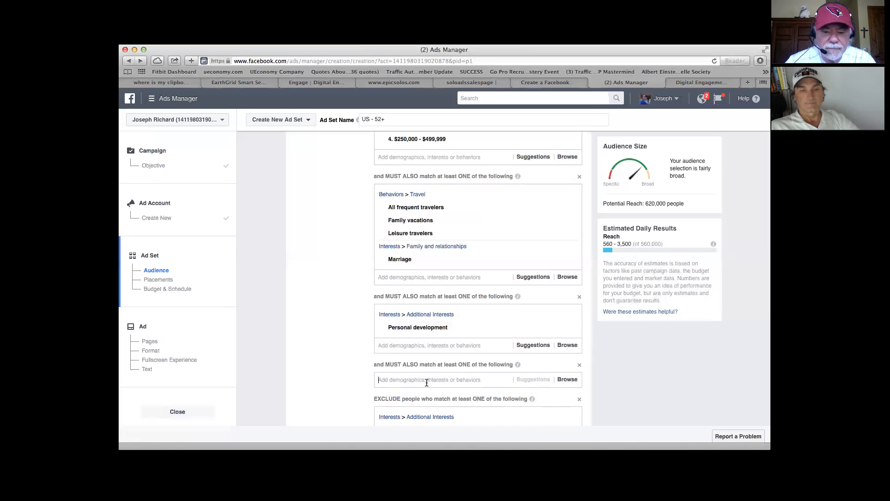
{"action": "type", "text": "network marketing"}
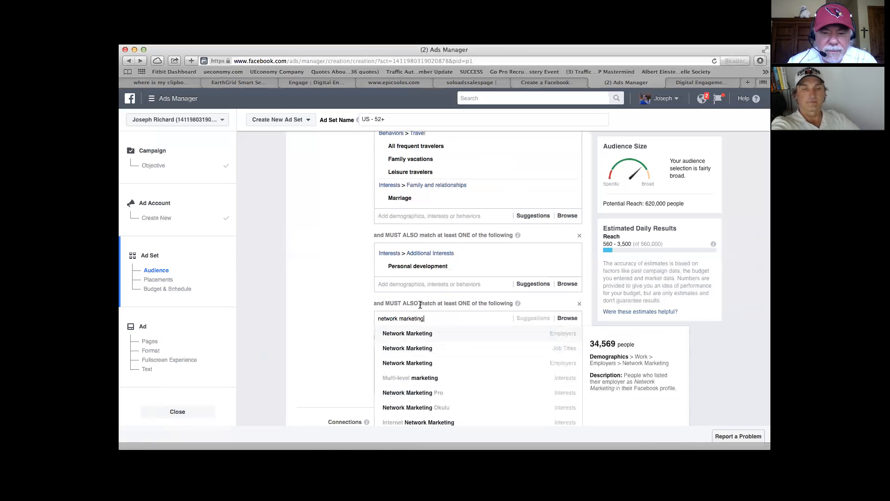
{"action": "left_click", "coordinate": [397, 257]}
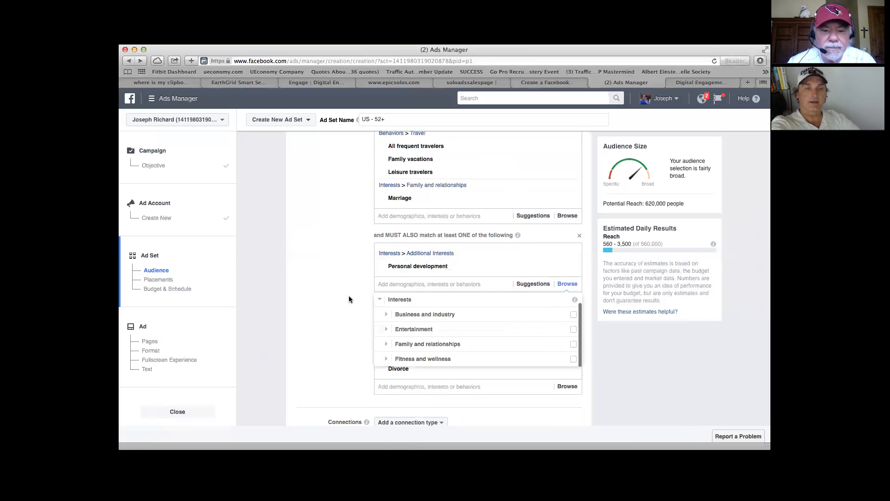
{"action": "scroll", "coordinate": [348, 299], "scroll_direction": "down", "scroll_amount": 4}
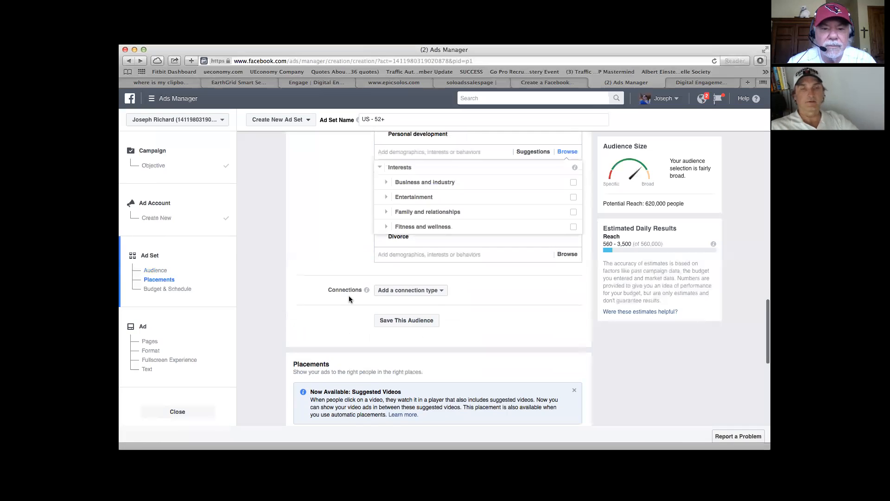
{"action": "scroll", "coordinate": [349, 300], "scroll_direction": "up", "scroll_amount": 1}
{"action": "scroll", "coordinate": [349, 296], "scroll_direction": "up", "scroll_amount": 3}
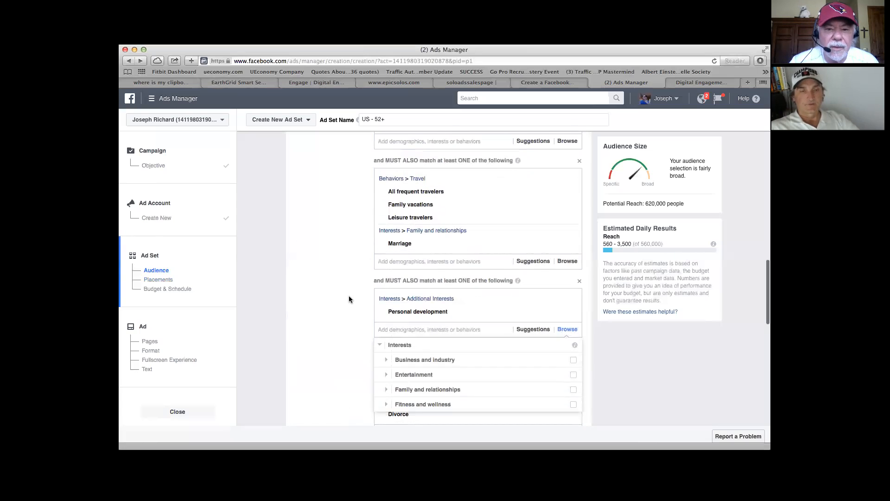
{"action": "scroll", "coordinate": [349, 296], "scroll_direction": "down", "scroll_amount": 1}
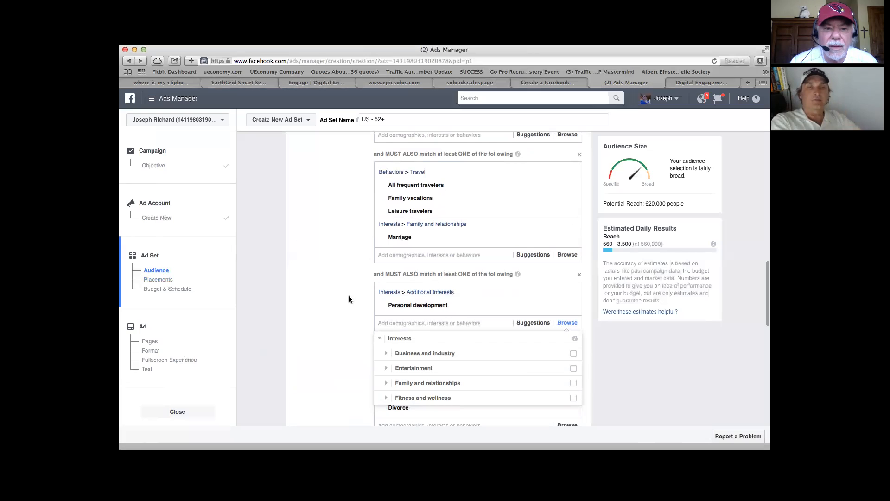
{"action": "left_click", "coordinate": [349, 296]}
Step: Review the detailed targeting criteria, from liquid assets and travel behaviors down to personal development and the excluded interest
{"action": "scroll", "coordinate": [350, 291], "scroll_direction": "down", "scroll_amount": 3}
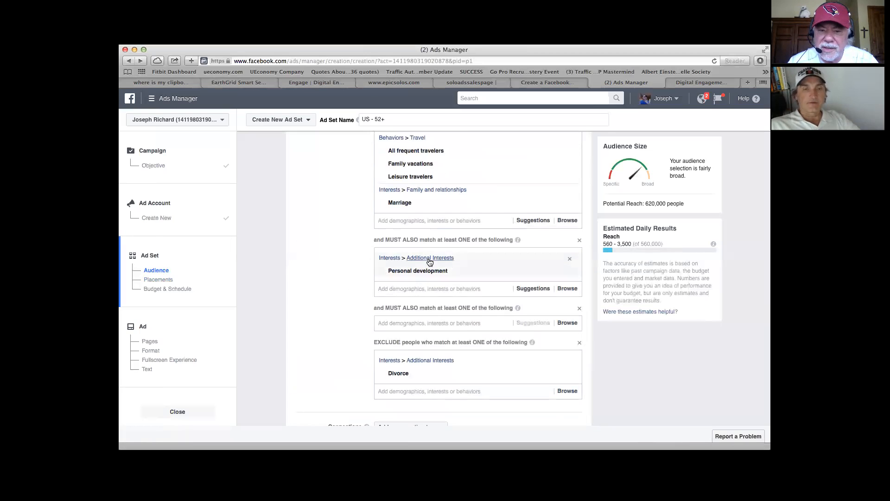
{"action": "scroll", "coordinate": [357, 260], "scroll_direction": "up", "scroll_amount": 2}
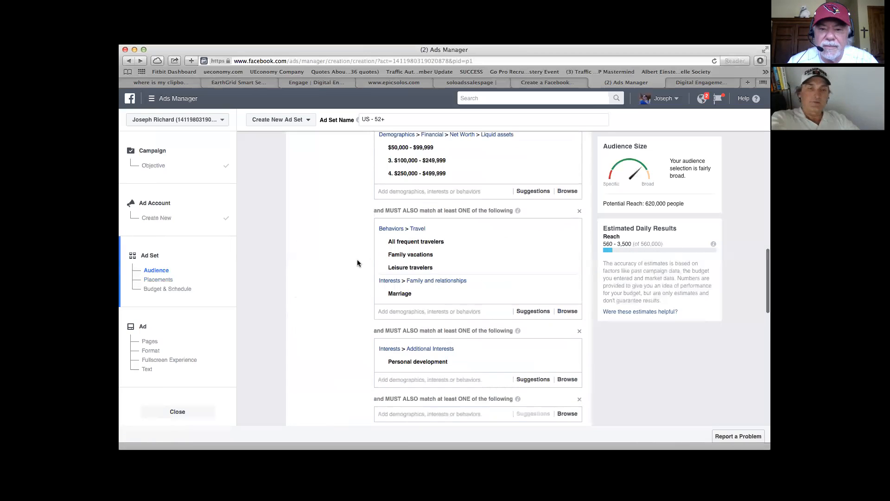
{"action": "scroll", "coordinate": [357, 263], "scroll_direction": "down", "scroll_amount": 5}
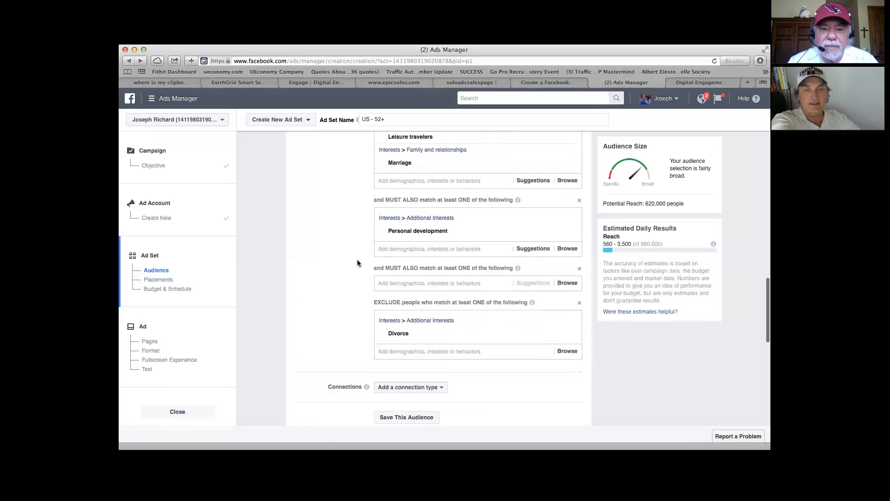
{"action": "scroll", "coordinate": [357, 263], "scroll_direction": "down", "scroll_amount": 1}
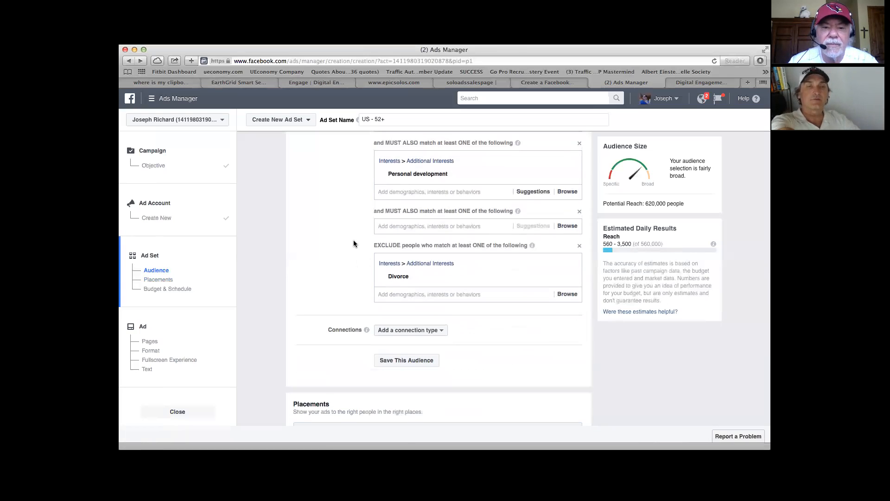
{"action": "scroll", "coordinate": [355, 240], "scroll_direction": "down", "scroll_amount": 2}
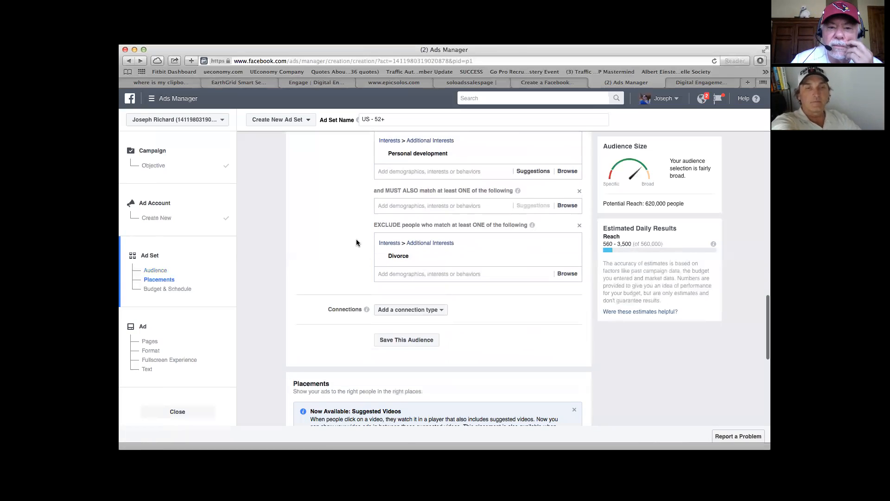
{"action": "scroll", "coordinate": [350, 238], "scroll_direction": "down", "scroll_amount": 1}
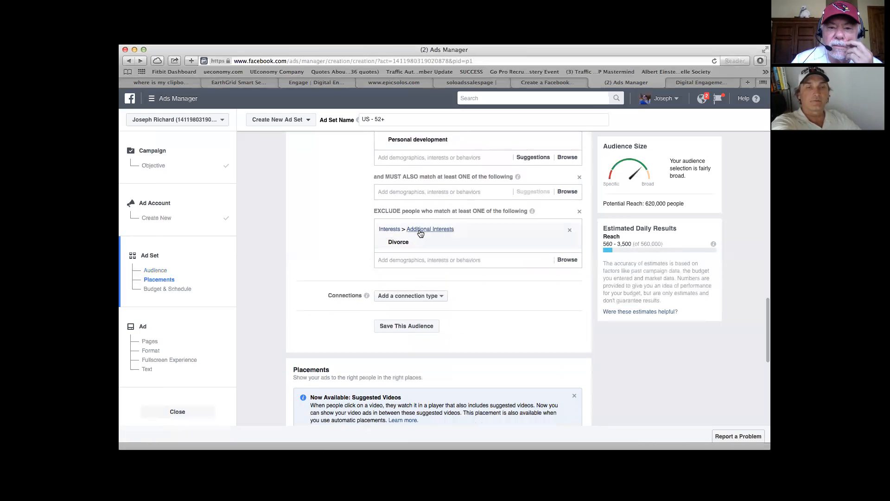
{"action": "scroll", "coordinate": [363, 230], "scroll_direction": "down", "scroll_amount": 1}
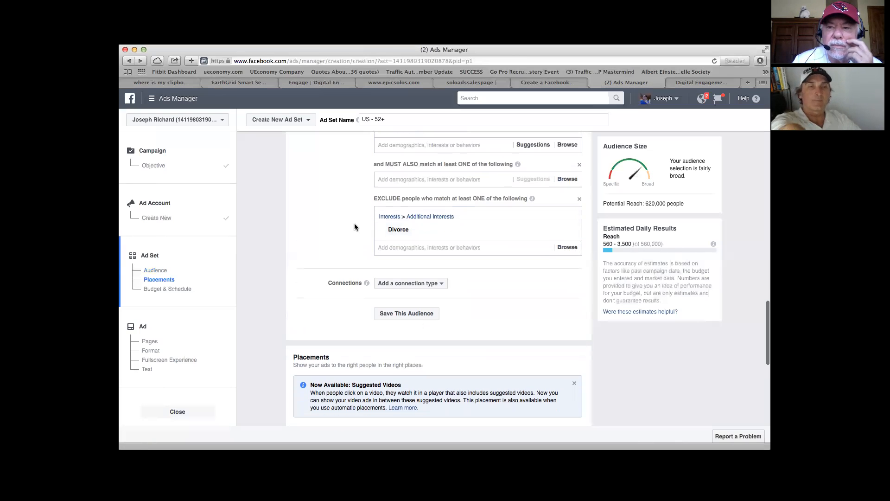
{"action": "scroll", "coordinate": [355, 226], "scroll_direction": "up", "scroll_amount": 10}
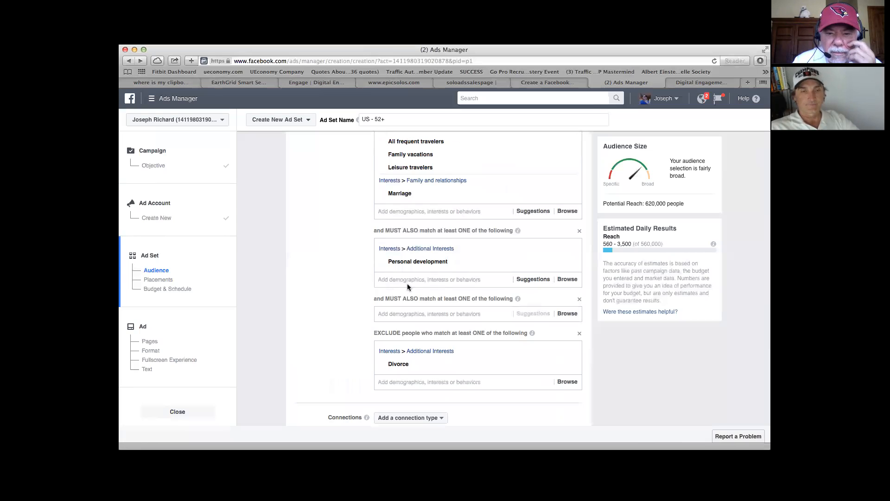
{"action": "type", "text": "netwo"}
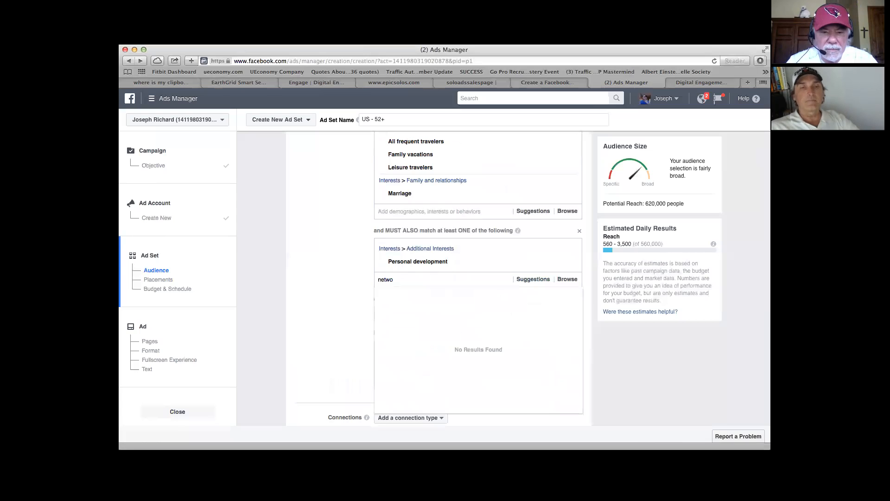
{"action": "type", "text": "rk"}
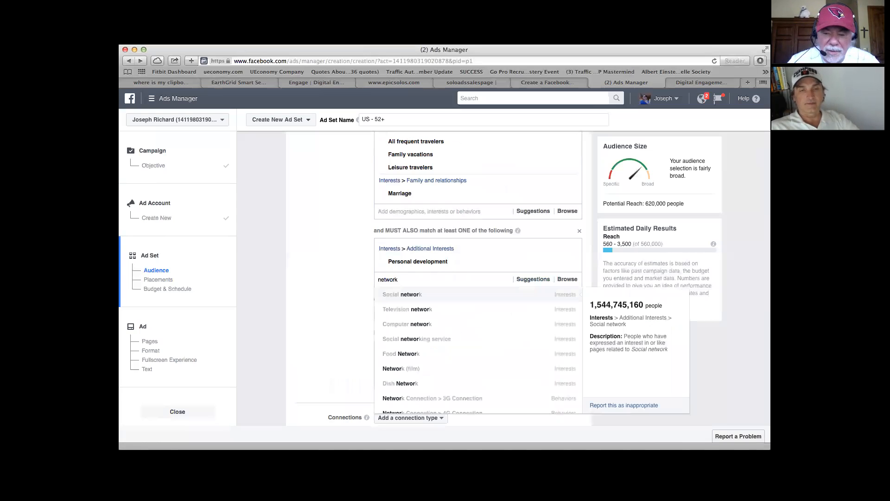
{"action": "key", "text": "BackSpace"}
{"action": "key", "text": "BackSpace"}
{"action": "key", "text": "BackSpace"}
{"action": "key", "text": "BackSpace"}
{"action": "key", "text": "BackSpace"}
{"action": "key", "text": "BackSpace"}
{"action": "key", "text": "BackSpace"}
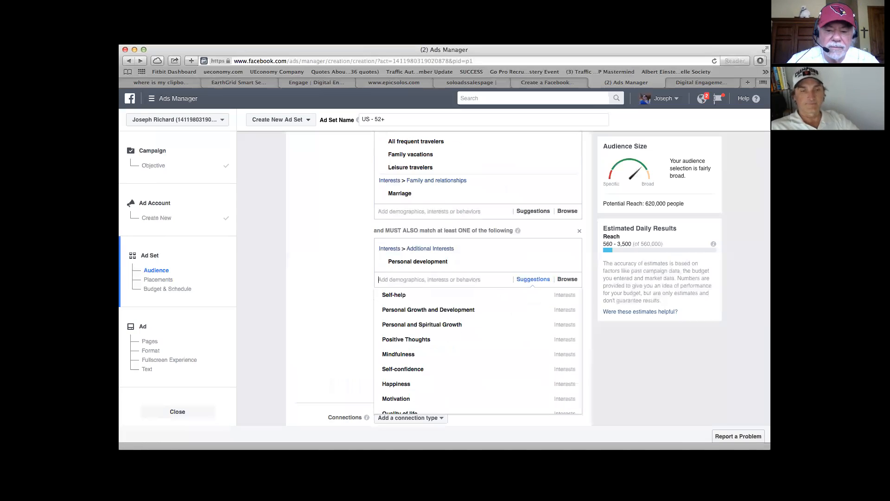
Step: Add the Multi-level marketing interest to the must-also-match group containing Personal development
{"action": "type", "text": "multi "}
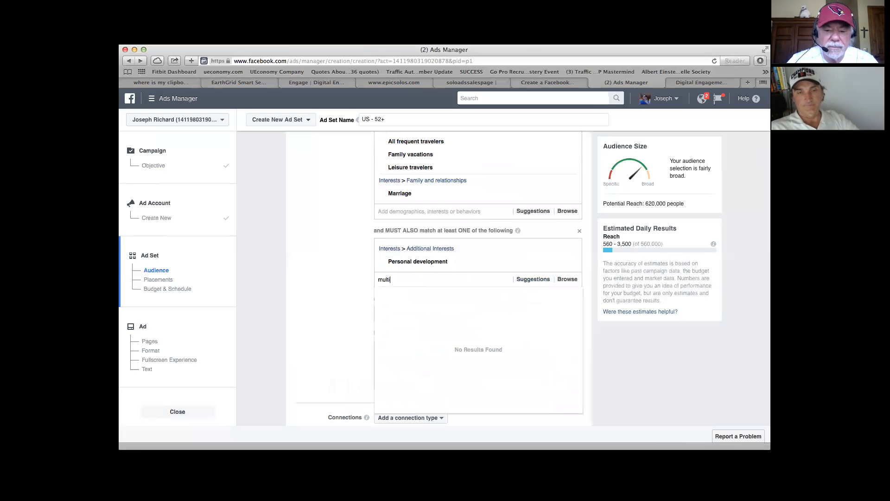
{"action": "type", "text": "level"}
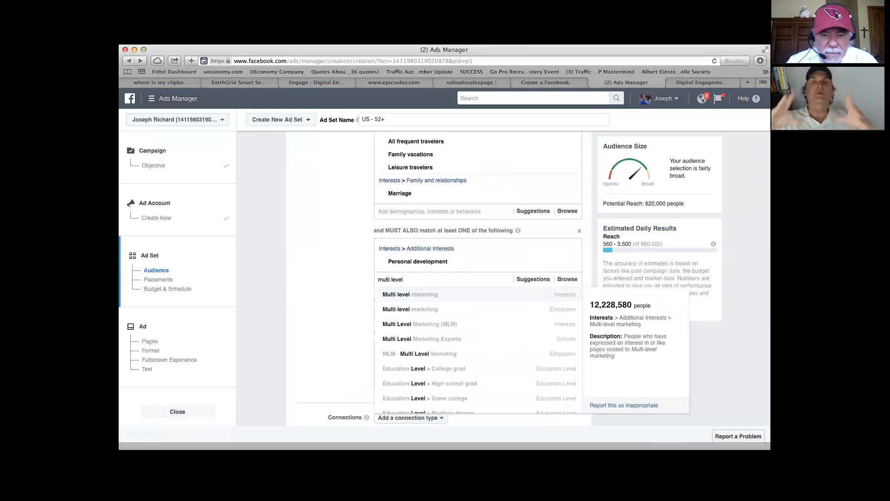
{"action": "left_click", "coordinate": [417, 298]}
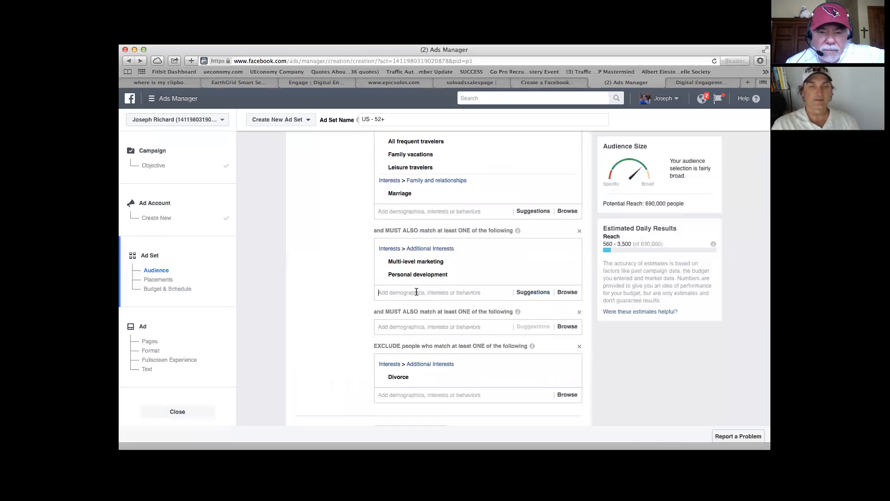
Step: Search the same must-also-match group for "mlm interest" and clear the search text
{"action": "type", "text": "mlm interest"}
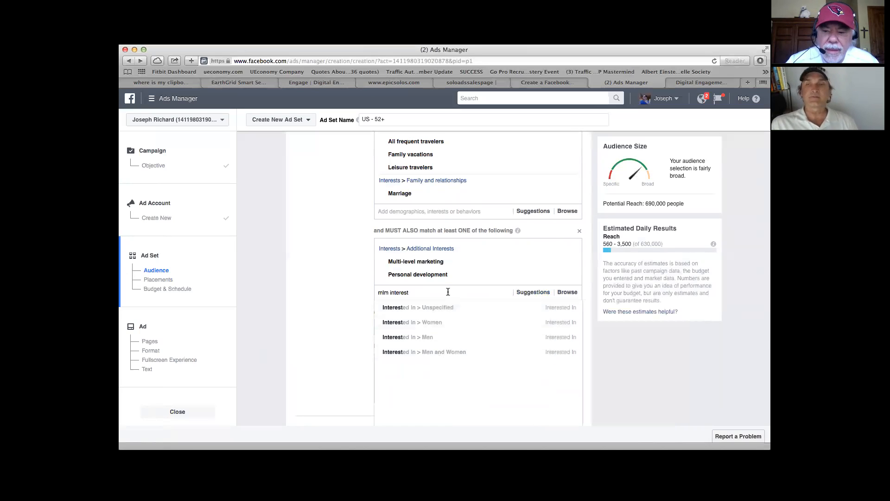
{"action": "key", "text": "BackSpace"}
{"action": "key", "text": "BackSpace"}
{"action": "key", "text": "BackSpace"}
{"action": "key", "text": "BackSpace"}
{"action": "key", "text": "BackSpace"}
{"action": "key", "text": "BackSpace"}
{"action": "key", "text": "BackSpace"}
{"action": "key", "text": "BackSpace"}
{"action": "key", "text": "BackSpace"}
{"action": "key", "text": "BackSpace"}
{"action": "key", "text": "BackSpace"}
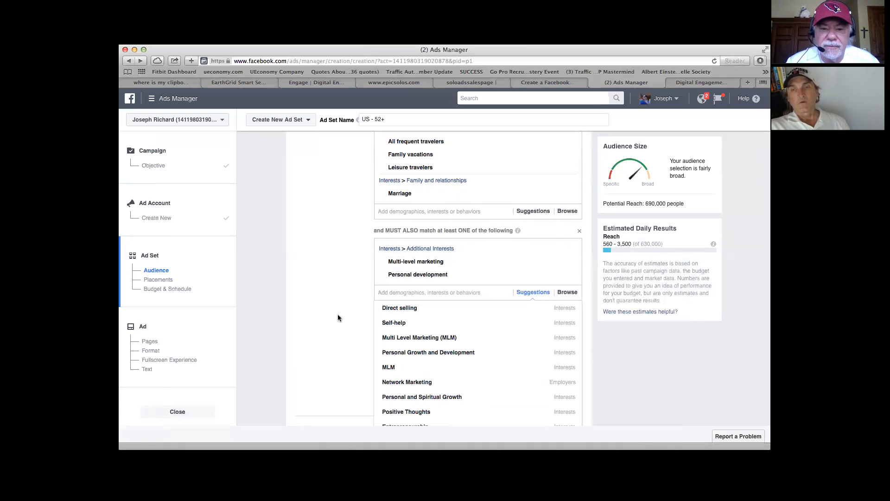
Step: Open the save dialog for the current targeting audience and select its existing audience name for replacement
{"action": "scroll", "coordinate": [337, 313], "scroll_direction": "down", "scroll_amount": 3}
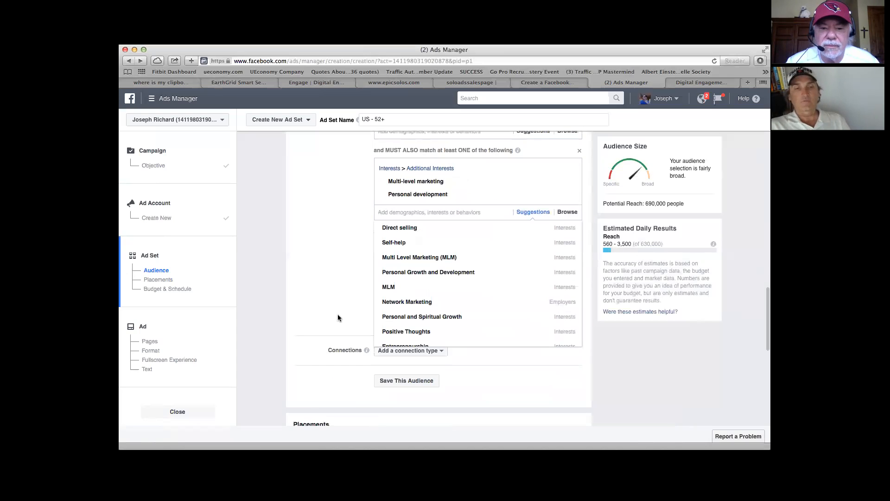
{"action": "scroll", "coordinate": [338, 313], "scroll_direction": "down", "scroll_amount": 3}
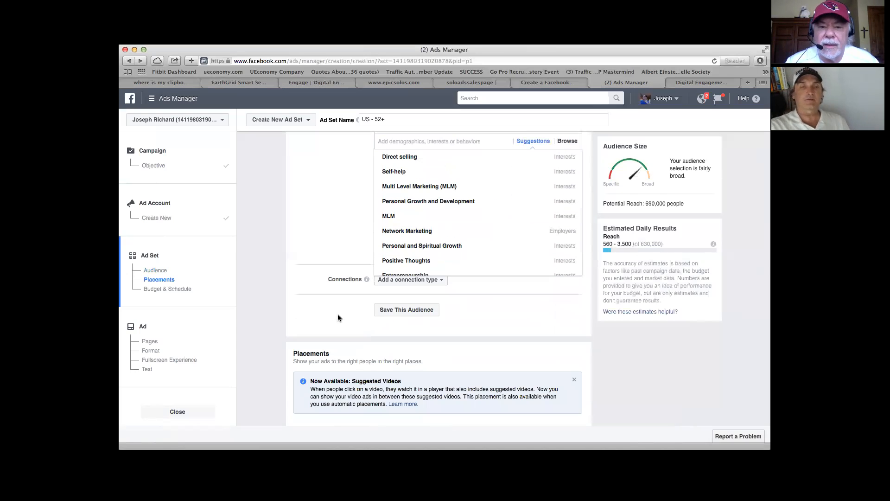
{"action": "scroll", "coordinate": [338, 313], "scroll_direction": "up", "scroll_amount": 1}
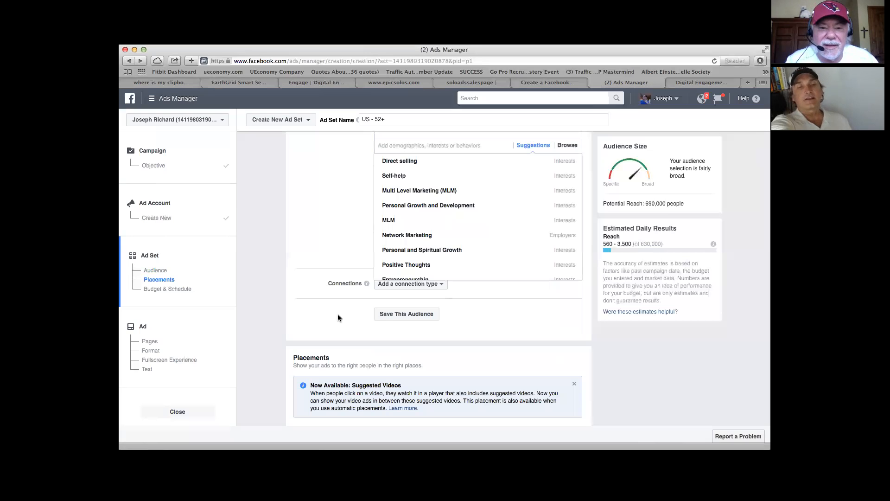
{"action": "left_click", "coordinate": [399, 315]}
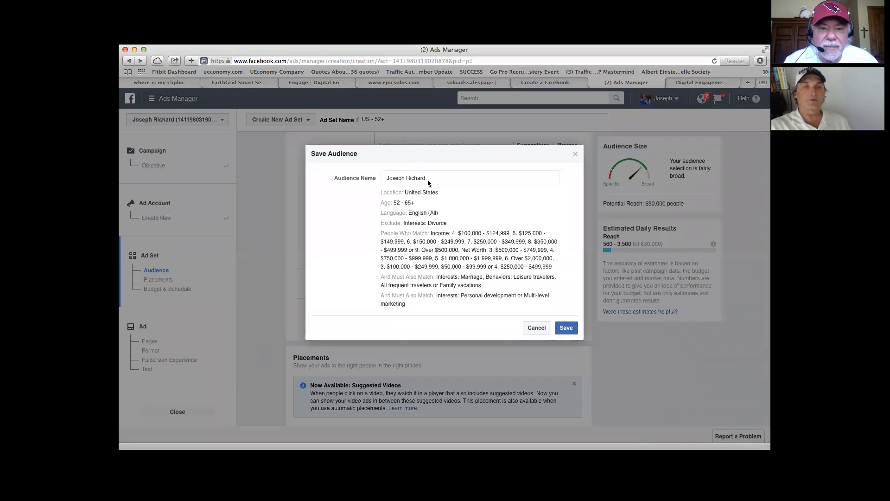
{"action": "left_click_drag", "start_coordinate": [427, 178], "coordinate": [381, 180]}
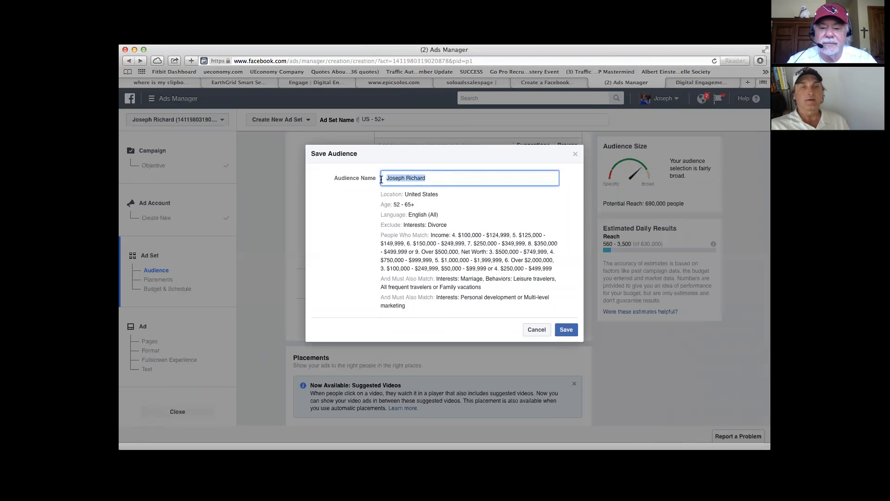
{"action": "type", "text": "BAby"}
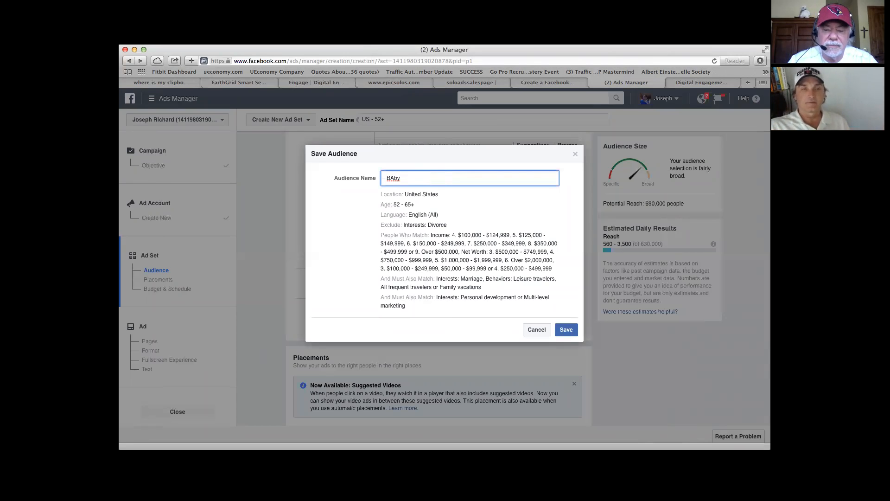
{"action": "key", "text": "BackSpace"}
{"action": "key", "text": "BackSpace"}
{"action": "key", "text": "BackSpace"}
{"action": "type", "text": "aby Boo"}
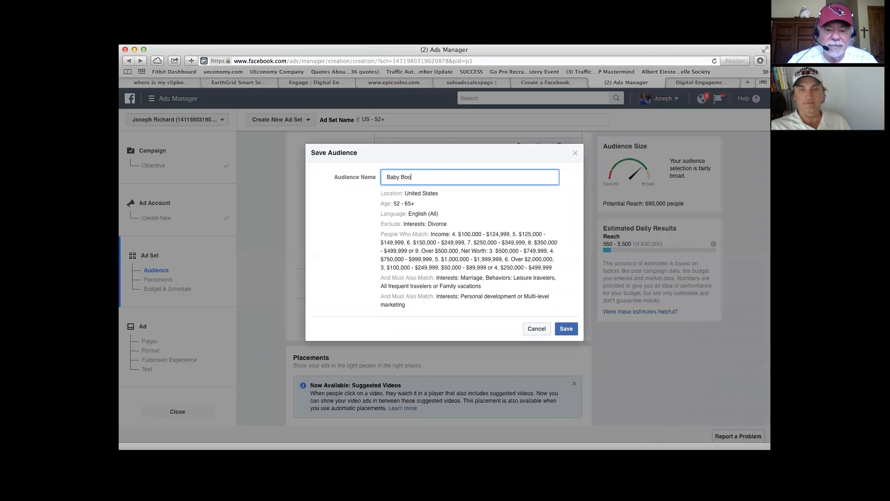
{"action": "type", "text": "m Execu"}
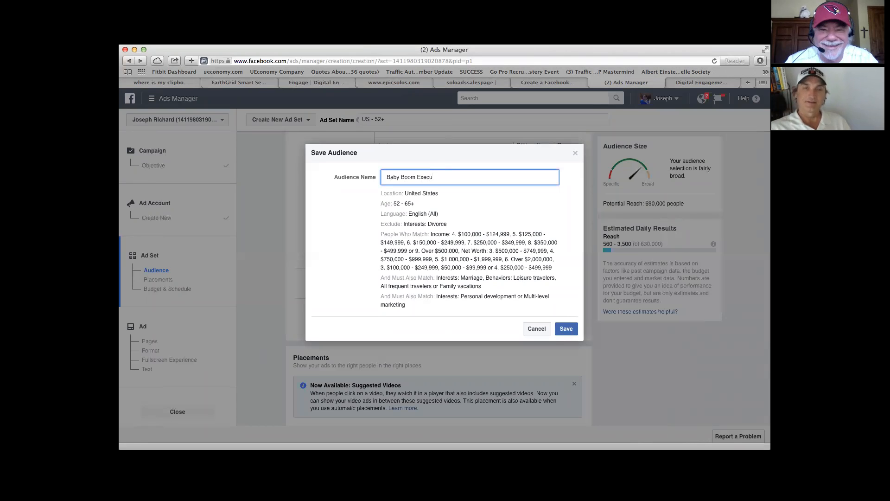
{"action": "key", "text": "BackSpace"}
{"action": "key", "text": "BackSpace"}
{"action": "key", "text": "BackSpace"}
{"action": "key", "text": "BackSpace"}
{"action": "key", "text": "BackSpace"}
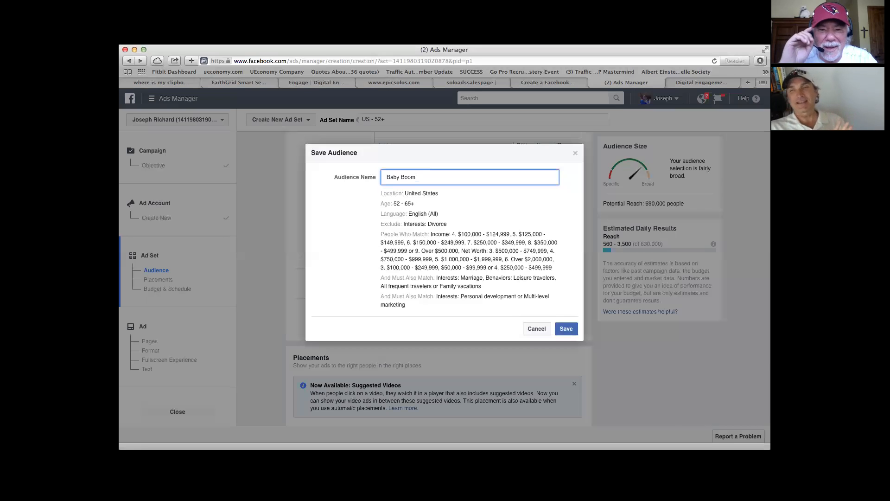
{"action": "key", "text": "BackSpace"}
{"action": "key", "text": "BackSpace"}
{"action": "key", "text": "BackSpace"}
{"action": "key", "text": "BackSpace"}
{"action": "key", "text": "BackSpace"}
{"action": "key", "text": "BackSpace"}
{"action": "key", "text": "BackSpace"}
{"action": "key", "text": "BackSpace"}
{"action": "key", "text": "BackSpace"}
Step: Name the audience "The Jetsons" and save it
{"action": "type", "text": "The Jetsons"}
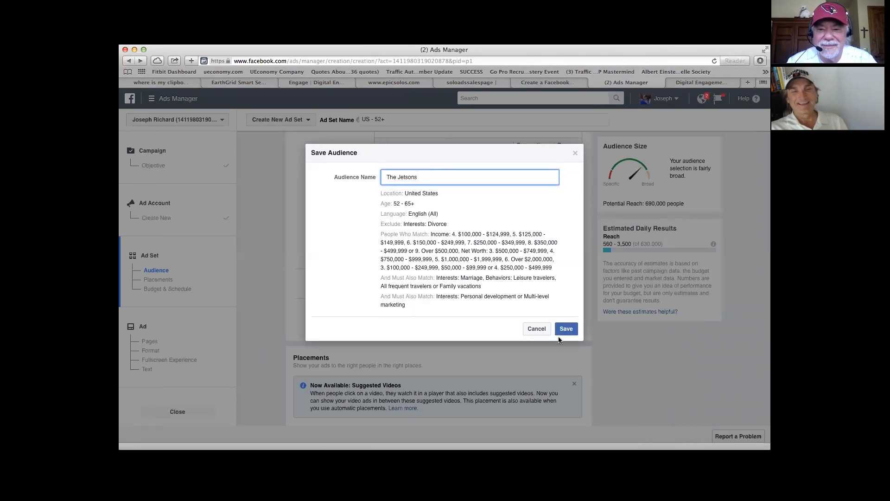
{"action": "left_click", "coordinate": [565, 333]}
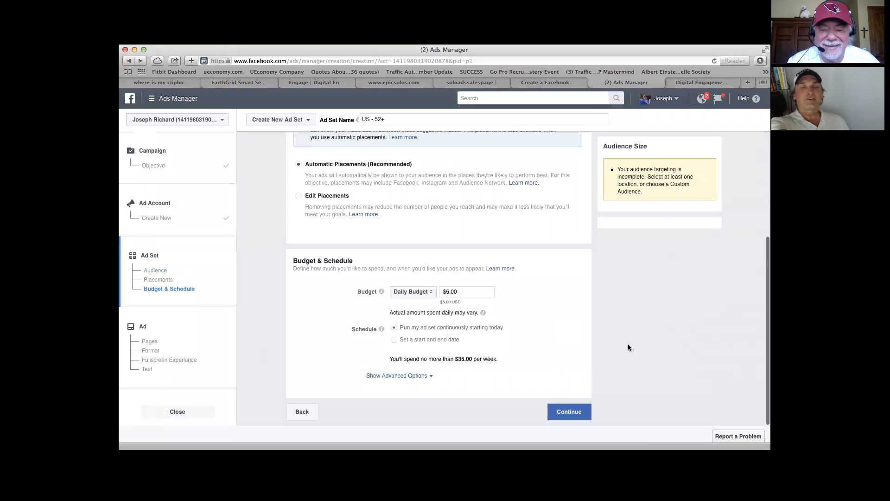
Step: Try a daily budget of $10.00 for the ad set and set it back to $5.00
{"action": "scroll", "coordinate": [472, 302], "scroll_direction": "up", "scroll_amount": 10}
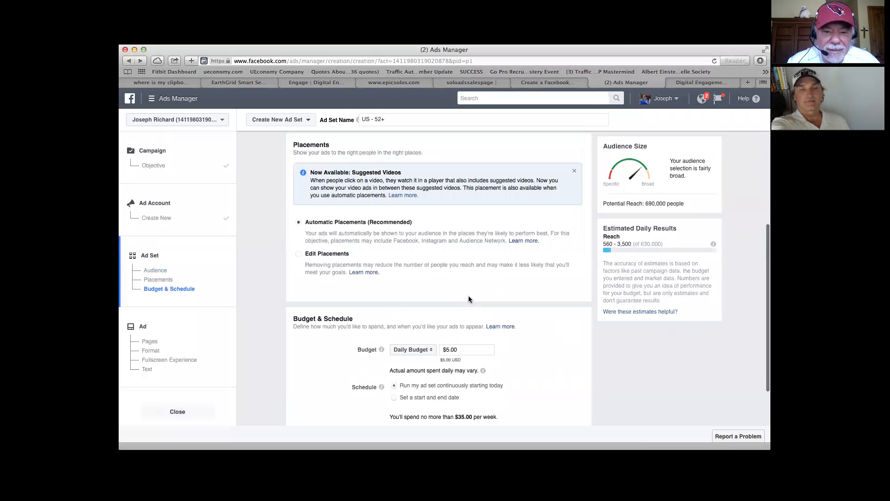
{"action": "scroll", "coordinate": [477, 310], "scroll_direction": "down", "scroll_amount": 10}
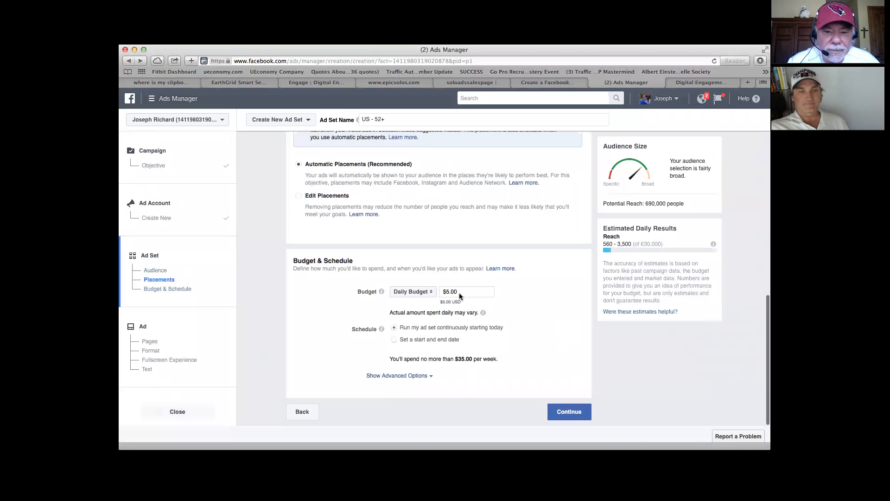
{"action": "left_click_drag", "start_coordinate": [459, 292], "coordinate": [435, 291]}
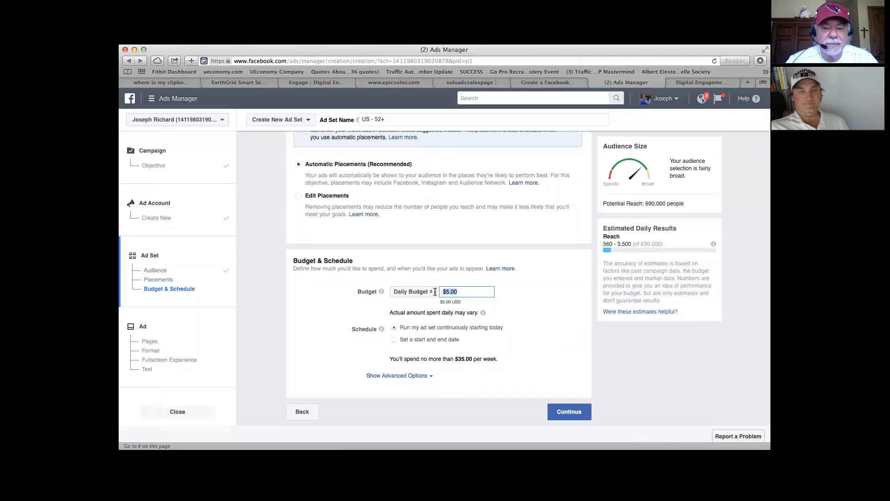
{"action": "type", "text": "10.00"}
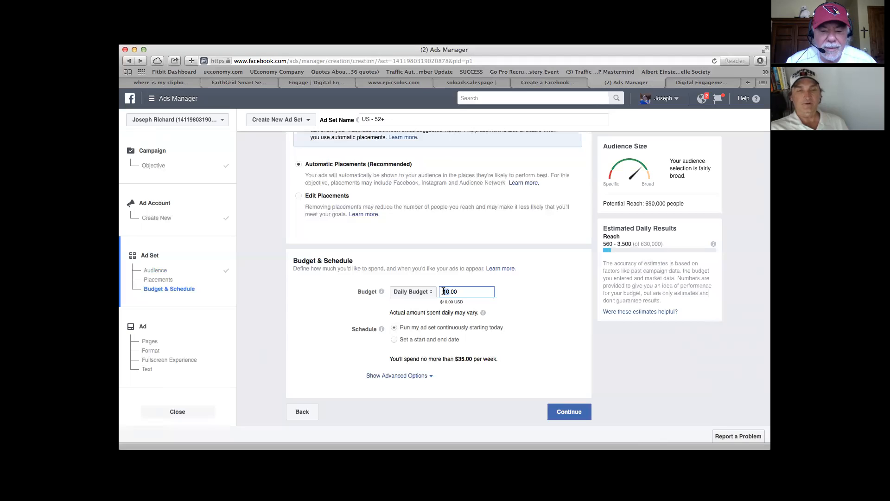
{"action": "type", "text": "5"}
{"action": "left_click", "coordinate": [519, 297]}
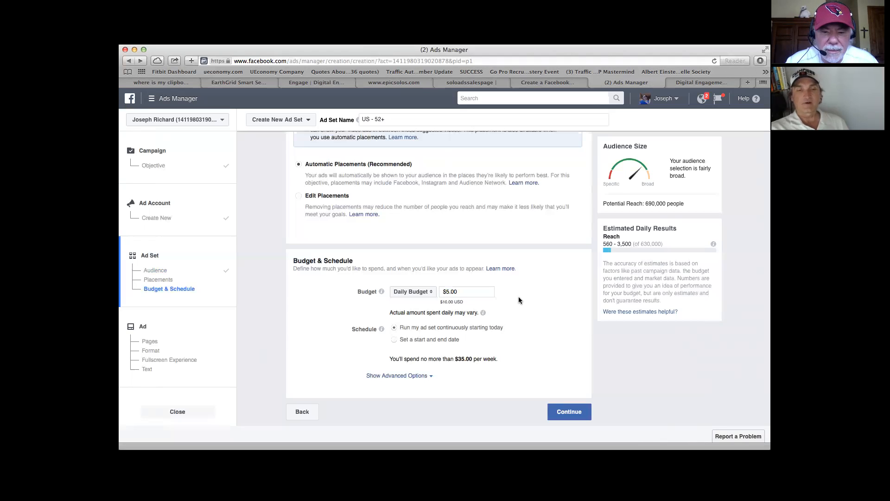
Step: Accept the ad set's placements, budget and schedule and continue to the ad setup
{"action": "left_click", "coordinate": [571, 416]}
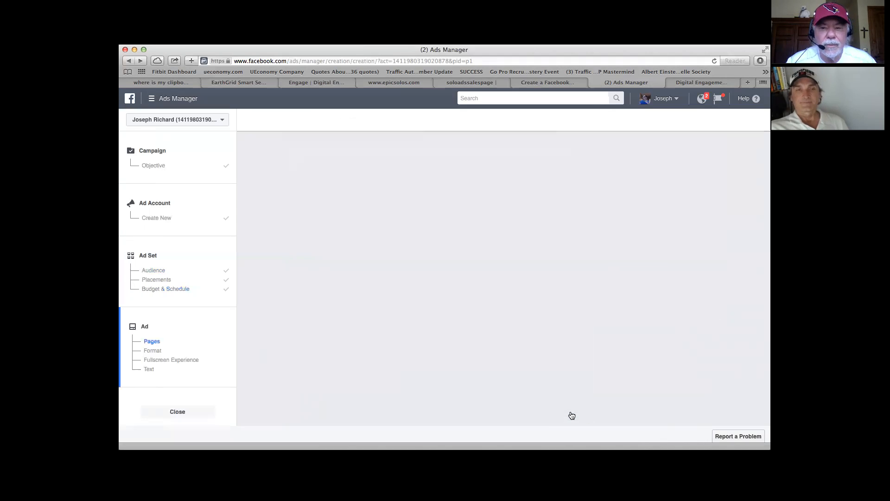
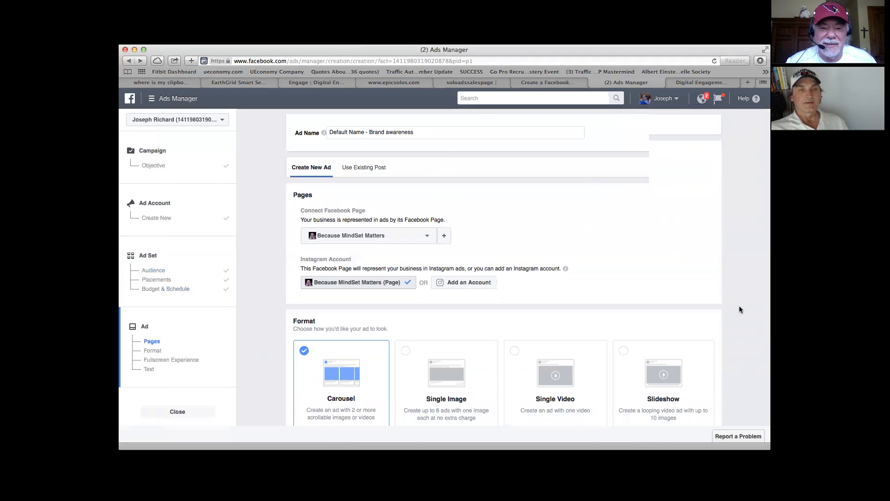
Step: Connect the ad to the Networking For GrownUps page and choose the Single Image format
{"action": "scroll", "coordinate": [739, 306], "scroll_direction": "down", "scroll_amount": 4}
{"action": "scroll", "coordinate": [739, 306], "scroll_direction": "up", "scroll_amount": 3}
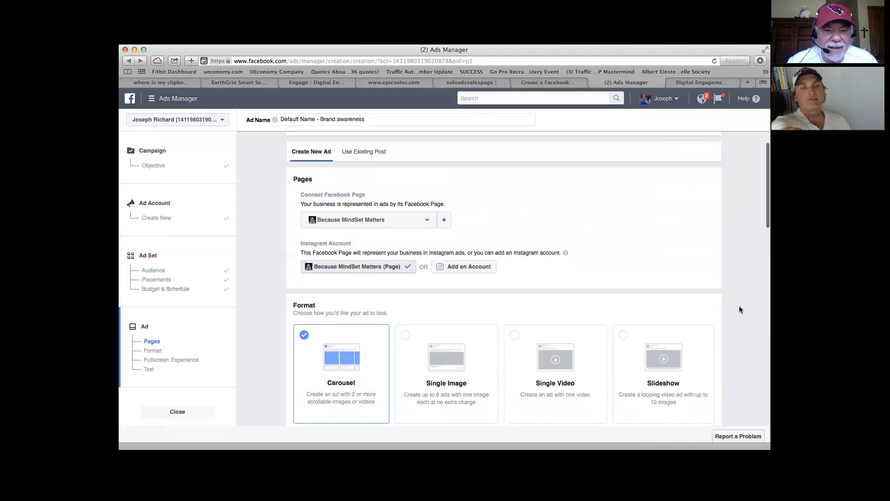
{"action": "left_click", "coordinate": [428, 224]}
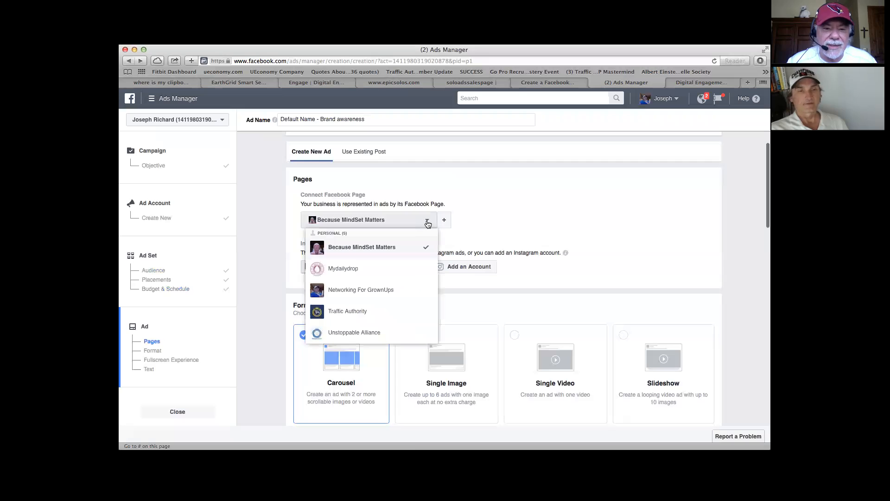
{"action": "left_click", "coordinate": [374, 291]}
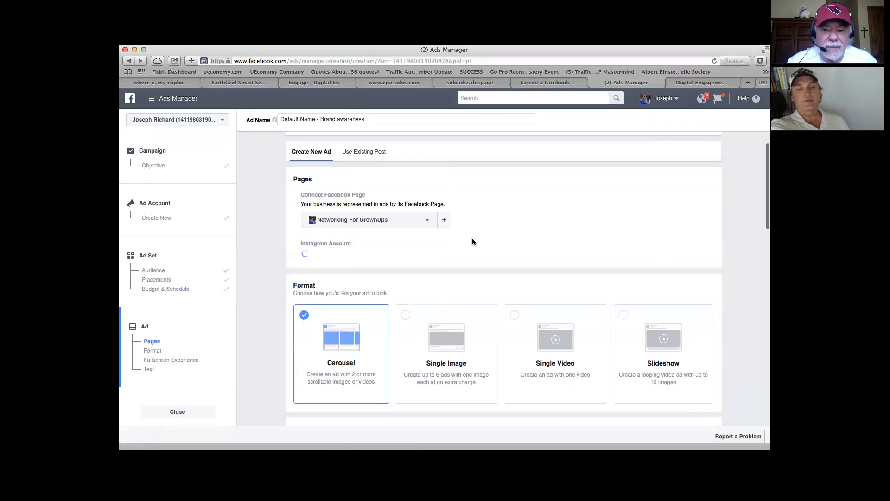
{"action": "left_click", "coordinate": [449, 362]}
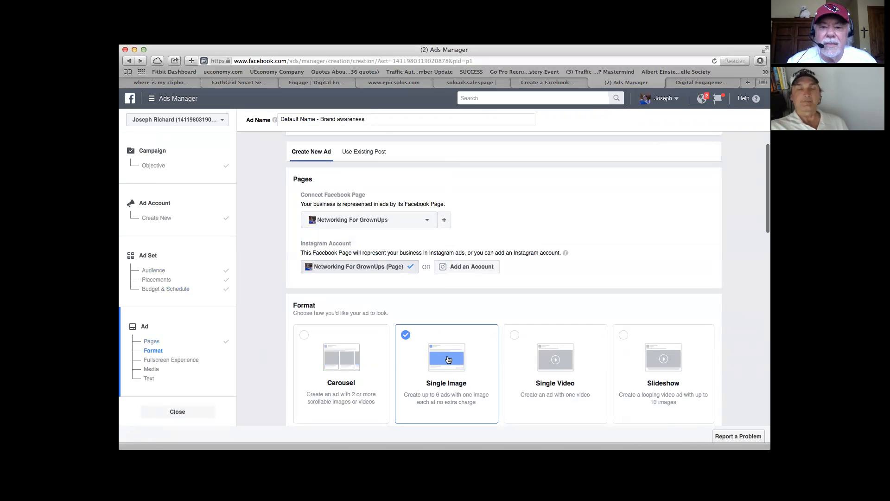
Step: Look through the ad's format, image and text sections and its Mobile News Feed preview
{"action": "scroll", "coordinate": [448, 359], "scroll_direction": "down", "scroll_amount": 2}
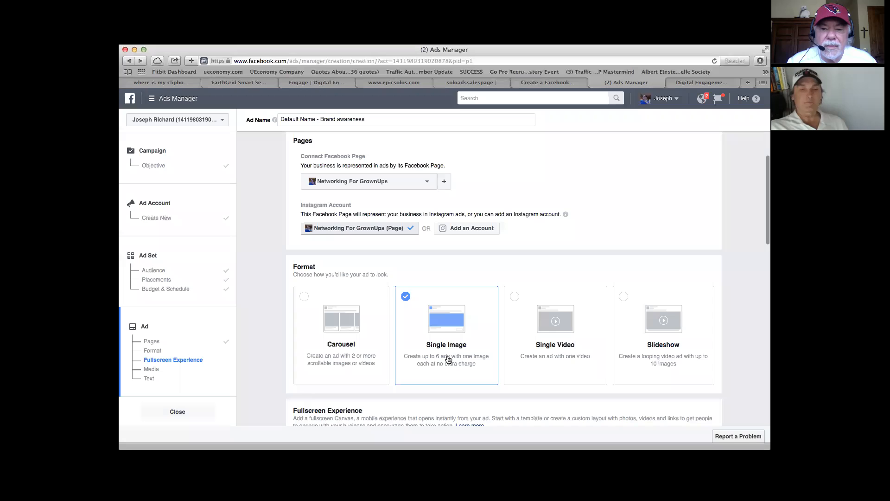
{"action": "scroll", "coordinate": [448, 360], "scroll_direction": "up", "scroll_amount": 1}
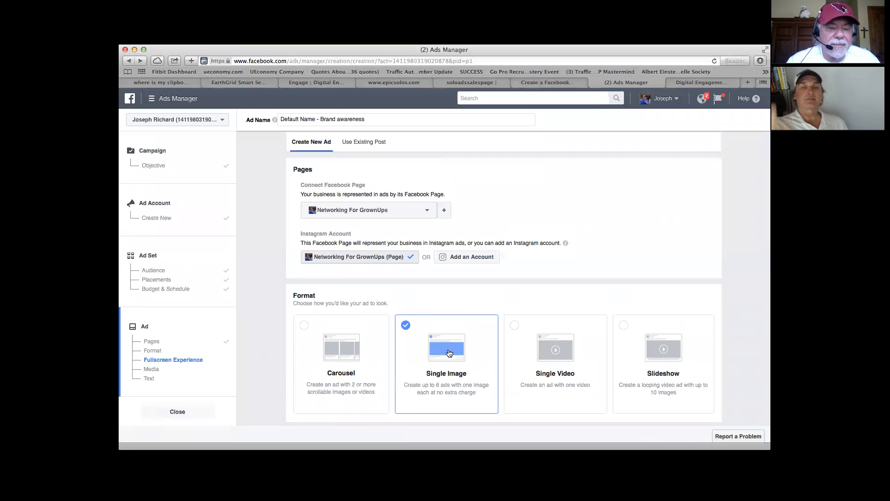
{"action": "scroll", "coordinate": [449, 352], "scroll_direction": "up", "scroll_amount": 1}
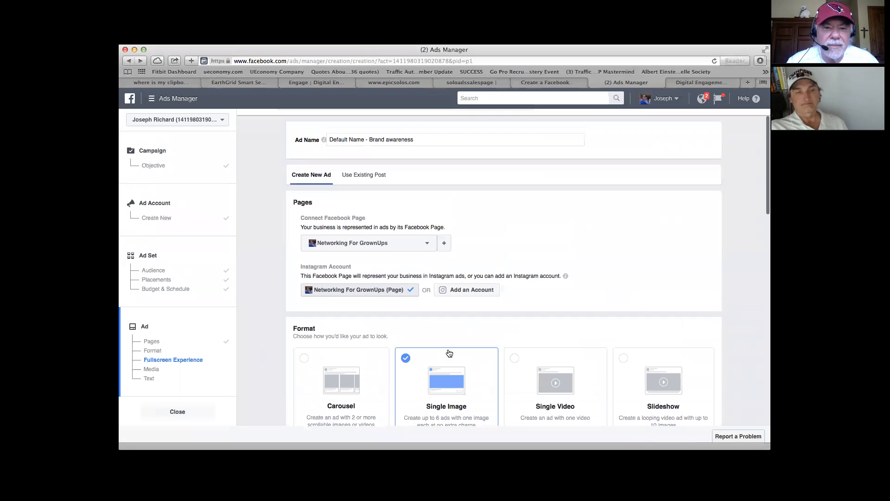
{"action": "scroll", "coordinate": [450, 353], "scroll_direction": "down", "scroll_amount": 15}
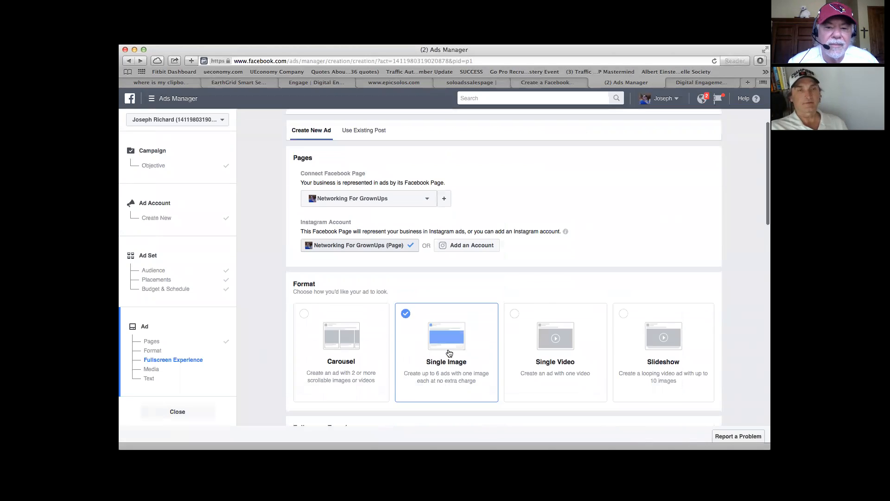
{"action": "scroll", "coordinate": [448, 351], "scroll_direction": "down", "scroll_amount": 4}
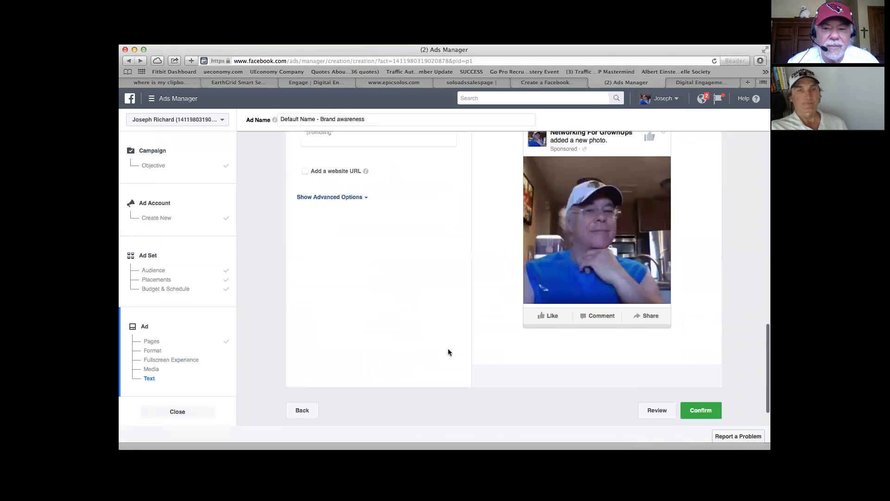
{"action": "scroll", "coordinate": [448, 352], "scroll_direction": "up", "scroll_amount": 1}
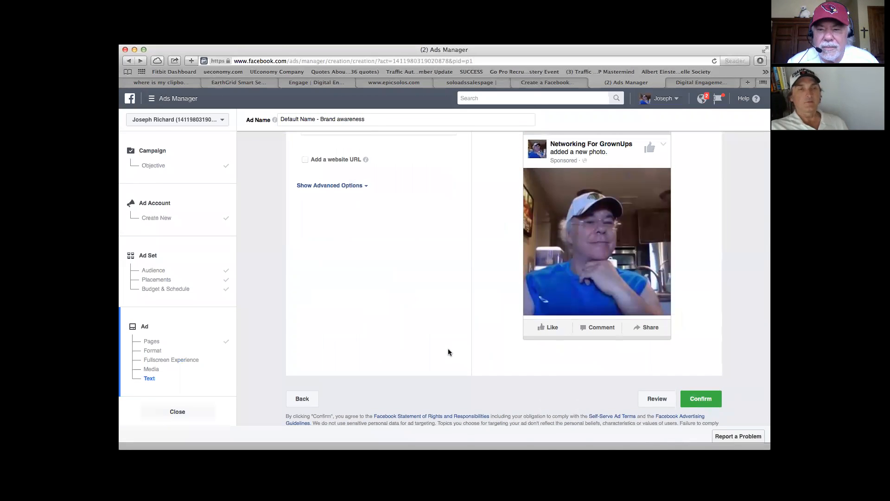
{"action": "scroll", "coordinate": [448, 351], "scroll_direction": "up", "scroll_amount": 1}
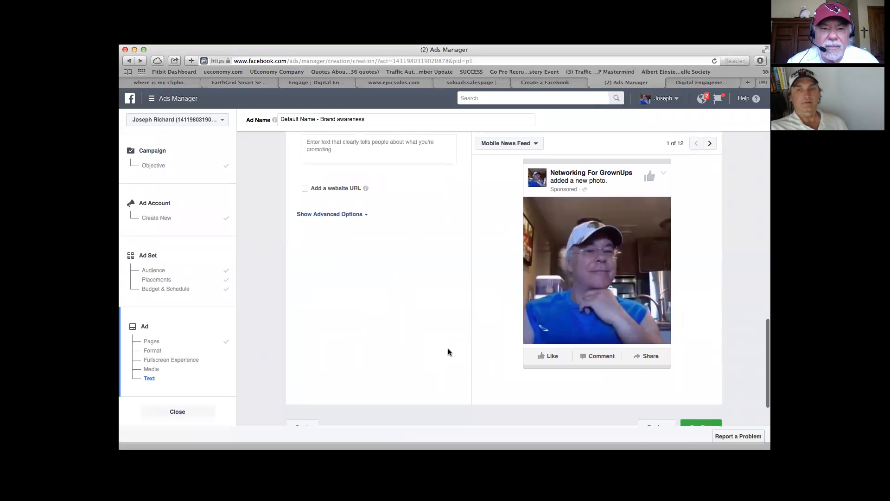
{"action": "scroll", "coordinate": [448, 352], "scroll_direction": "up", "scroll_amount": 2}
{"action": "scroll", "coordinate": [448, 352], "scroll_direction": "up", "scroll_amount": 1}
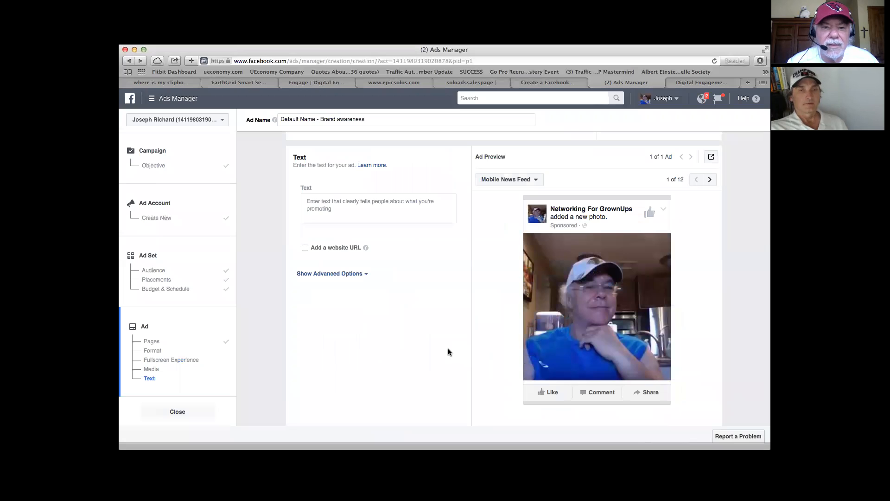
{"action": "scroll", "coordinate": [442, 319], "scroll_direction": "up", "scroll_amount": 10}
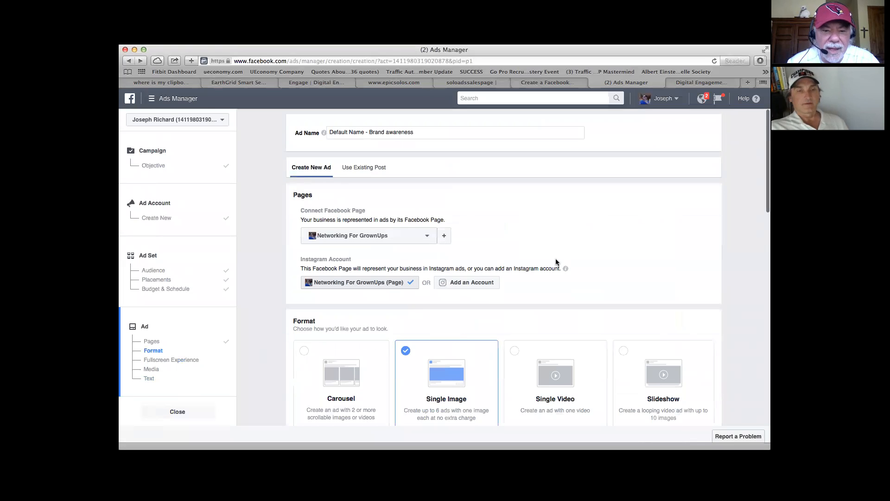
{"action": "scroll", "coordinate": [556, 262], "scroll_direction": "down", "scroll_amount": 7}
{"action": "scroll", "coordinate": [556, 262], "scroll_direction": "down", "scroll_amount": 6}
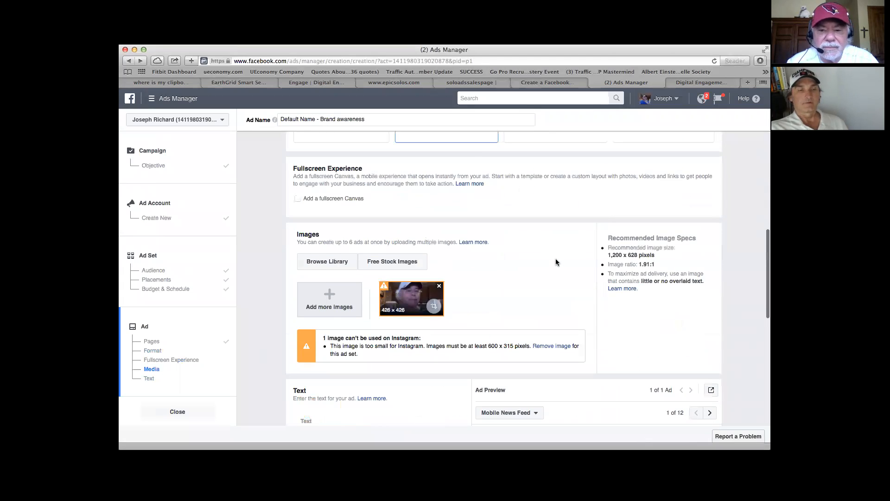
{"action": "scroll", "coordinate": [556, 262], "scroll_direction": "down", "scroll_amount": 2}
{"action": "scroll", "coordinate": [519, 288], "scroll_direction": "down", "scroll_amount": 3}
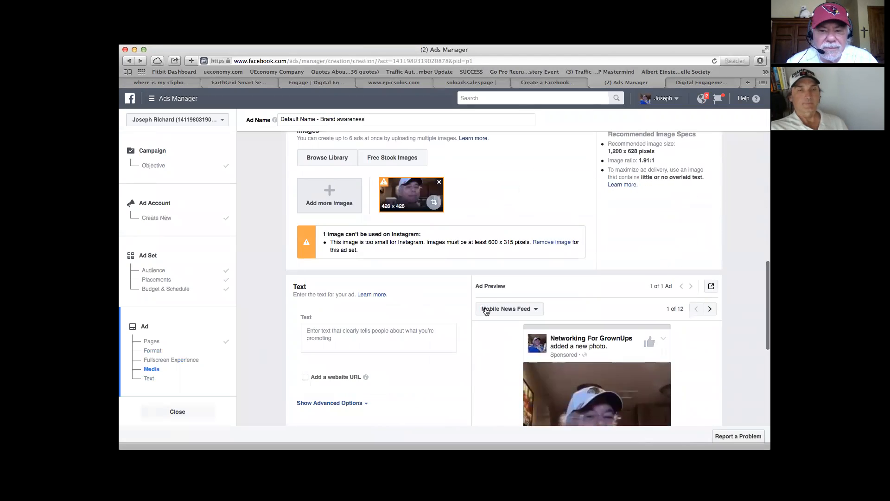
{"action": "scroll", "coordinate": [462, 319], "scroll_direction": "down", "scroll_amount": 2}
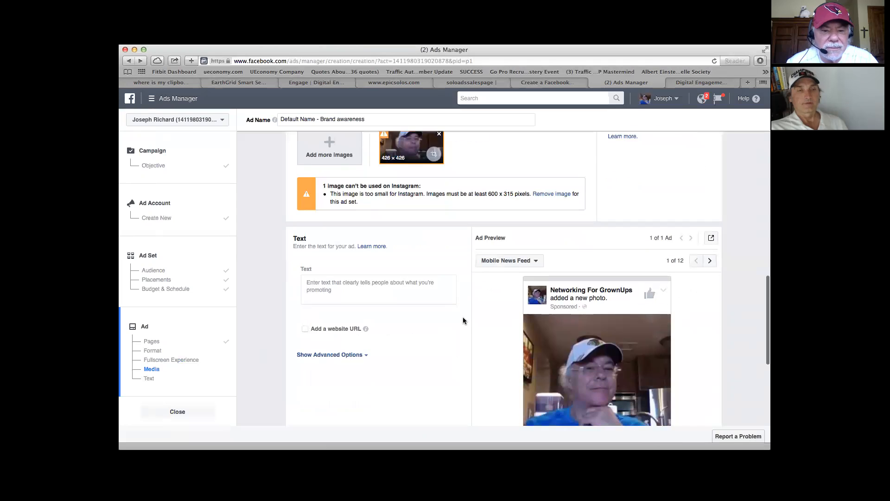
{"action": "scroll", "coordinate": [445, 308], "scroll_direction": "down", "scroll_amount": 3}
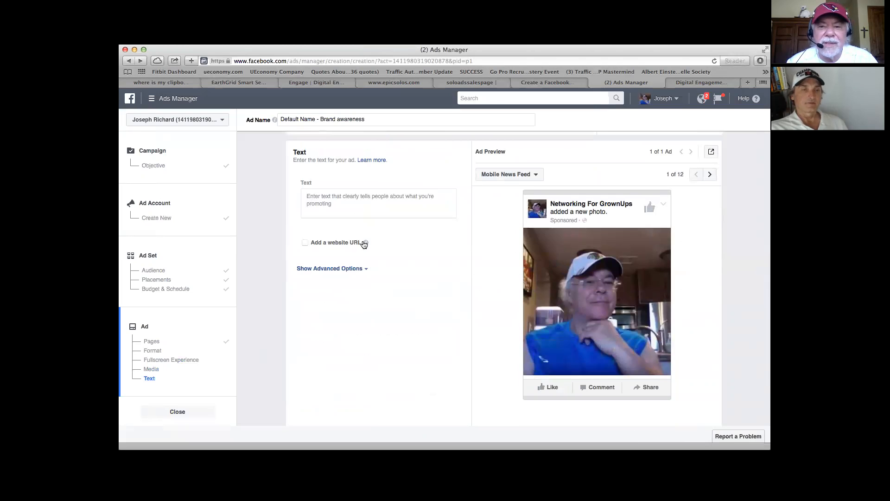
{"action": "mouse_move", "coordinate": [367, 245]}
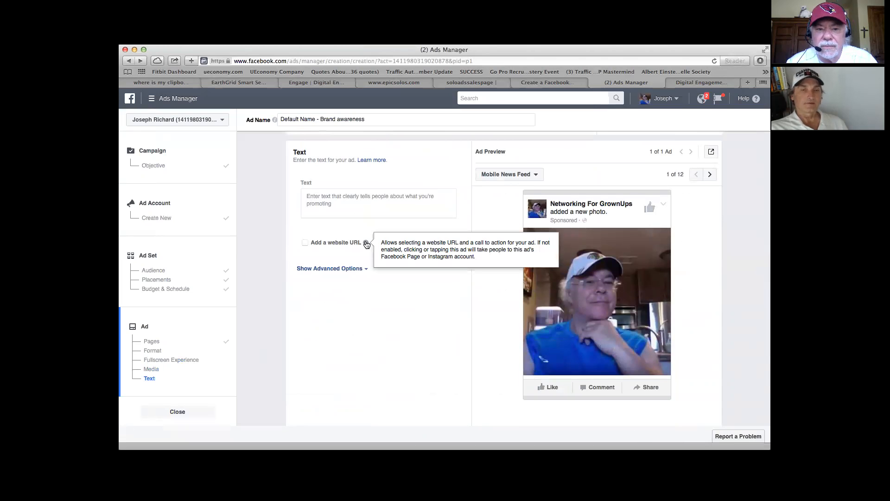
{"action": "left_click", "coordinate": [345, 246]}
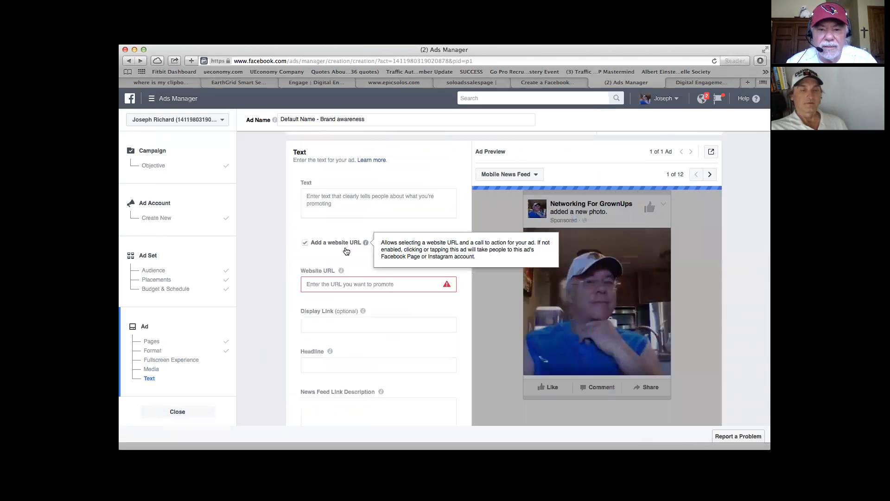
{"action": "left_click", "coordinate": [345, 284]}
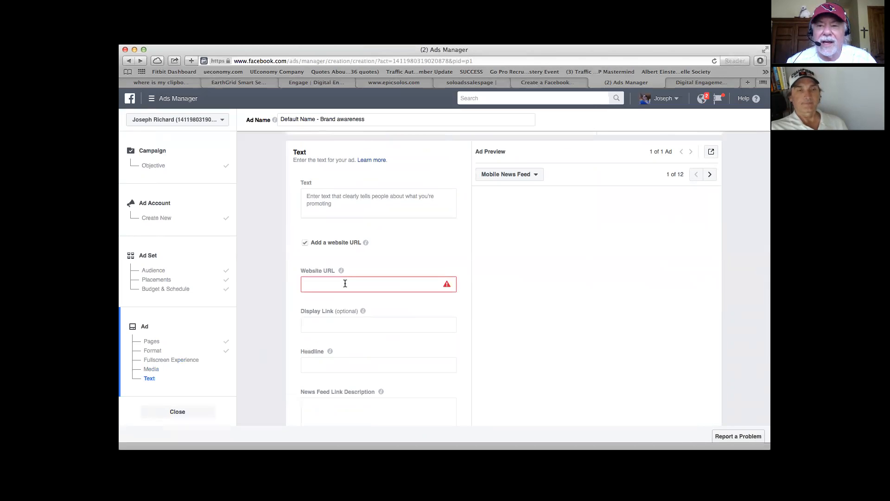
{"action": "type", "text": "www"}
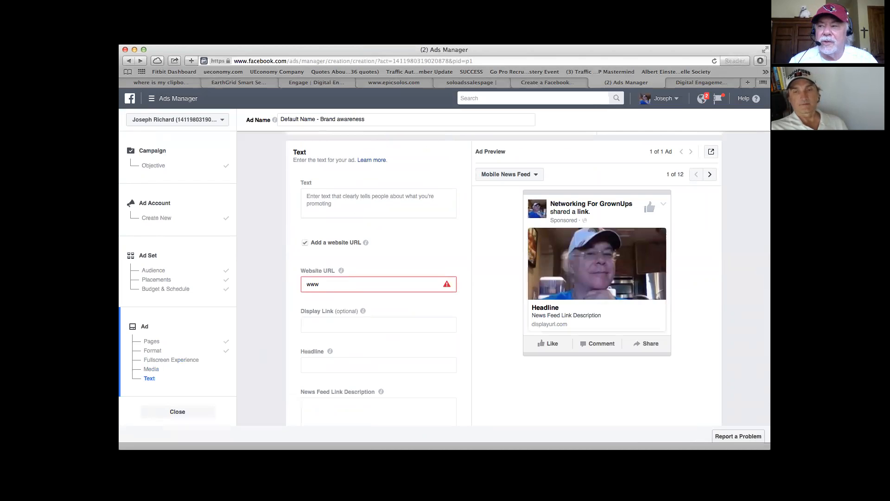
{"action": "type", "text": ".networ"}
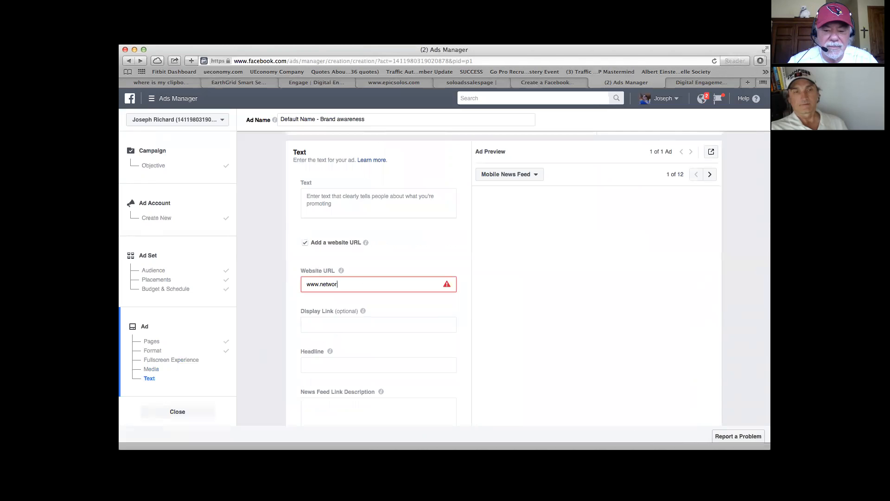
{"action": "type", "text": "kingforg"}
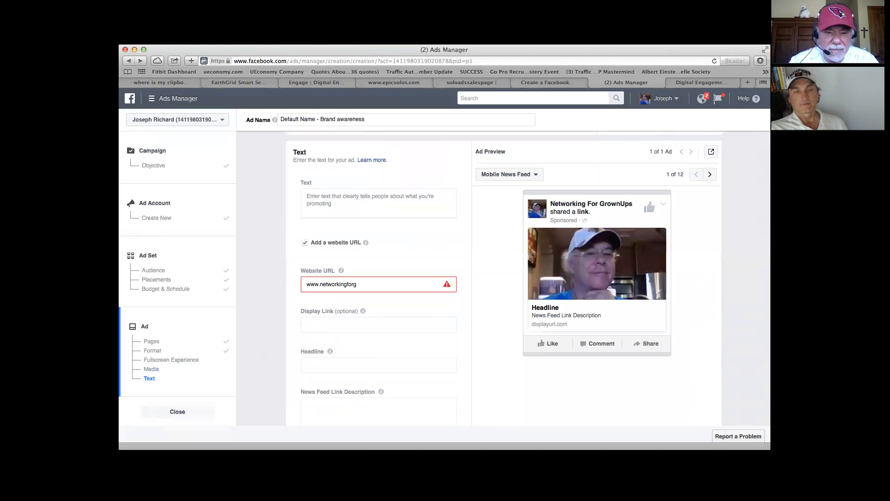
{"action": "type", "text": "rownu"}
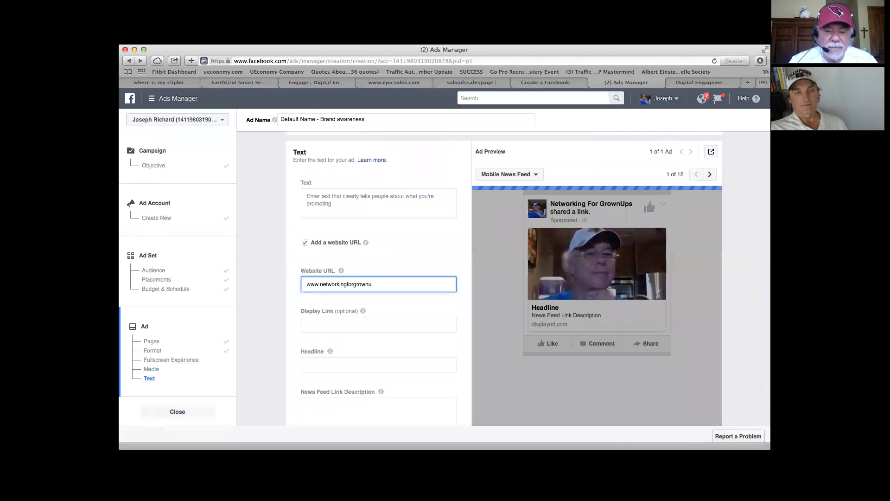
{"action": "type", "text": "ps.com"}
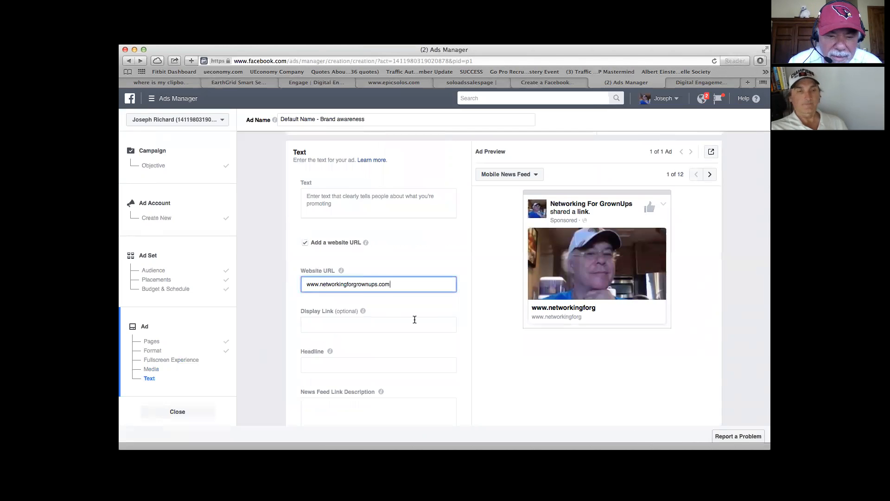
{"action": "scroll", "coordinate": [414, 319], "scroll_direction": "down", "scroll_amount": 1}
{"action": "scroll", "coordinate": [415, 319], "scroll_direction": "down", "scroll_amount": 2}
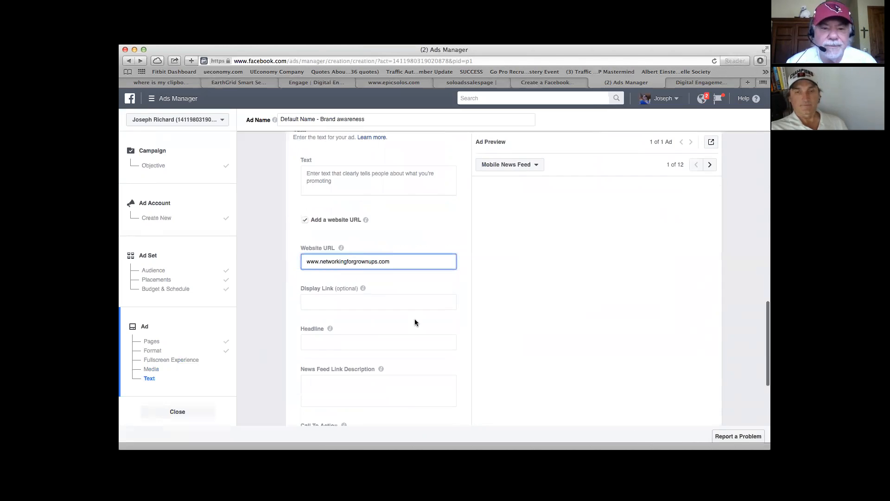
{"action": "mouse_move", "coordinate": [363, 291]}
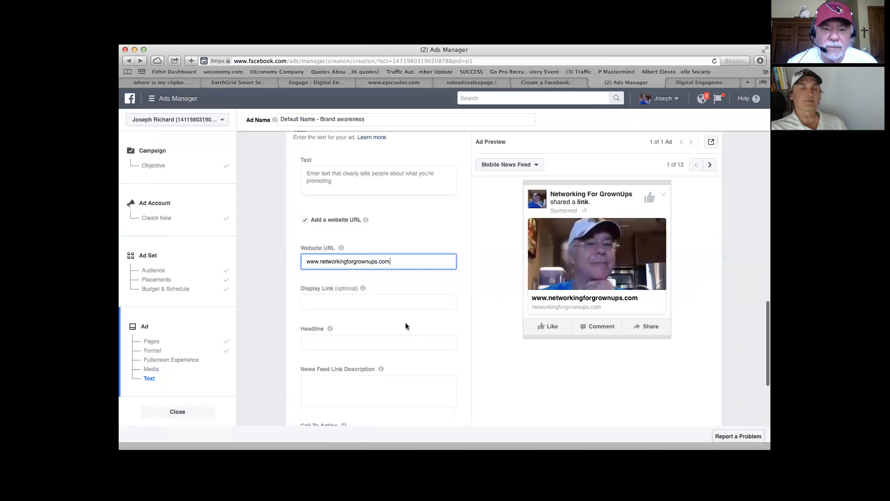
{"action": "left_click_drag", "start_coordinate": [321, 263], "coordinate": [290, 261]}
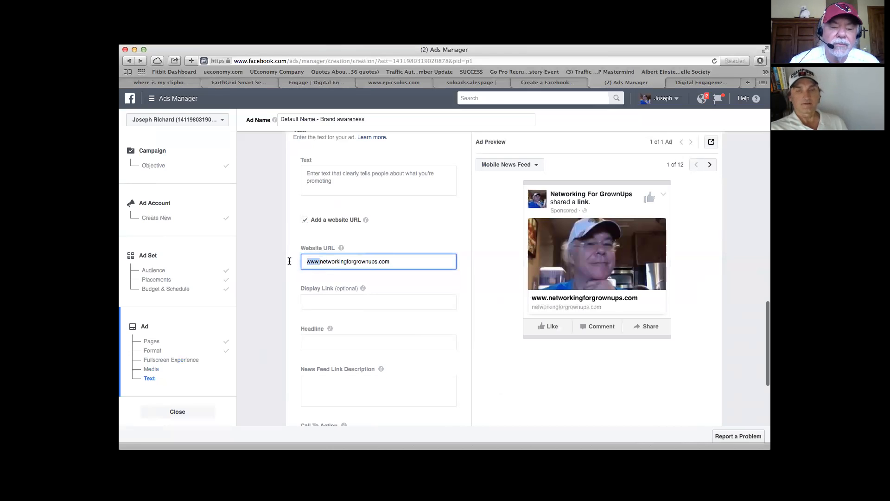
{"action": "key", "text": "BackSpace"}
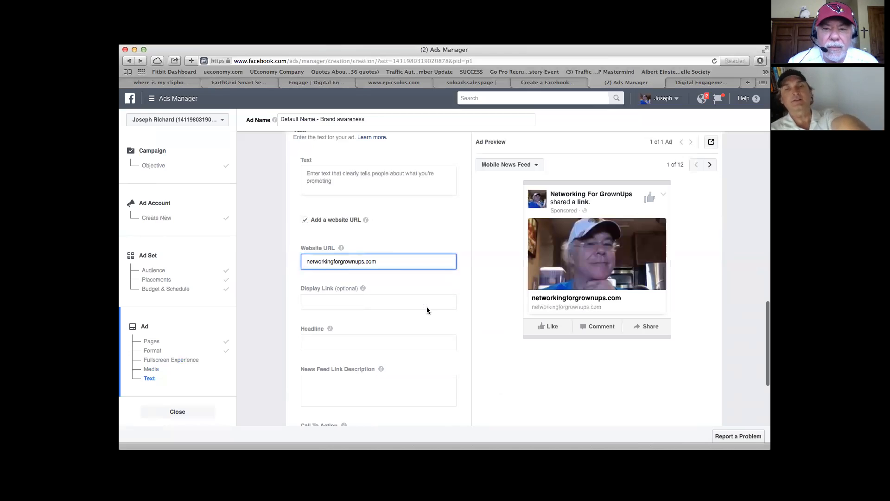
Step: Try starting the ad's main text with "The Place for", and clear the draft
{"action": "left_click", "coordinate": [356, 175]}
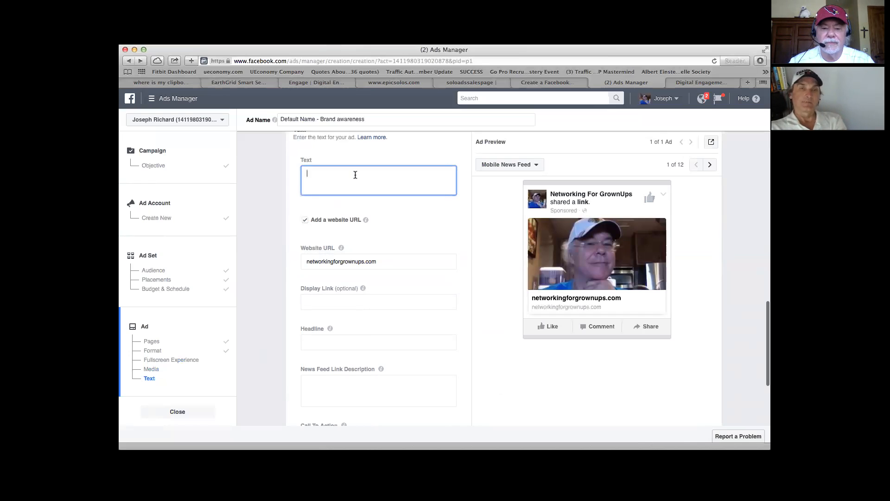
{"action": "type", "text": "The"}
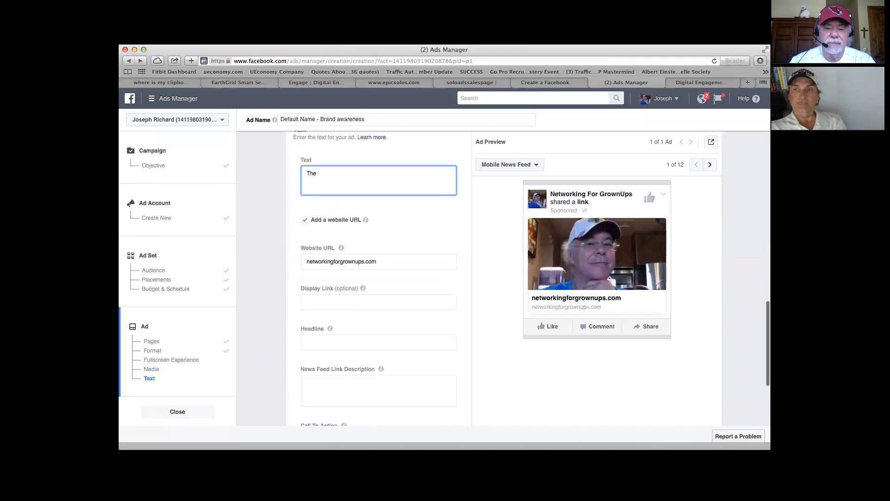
{"action": "type", "text": " Place"}
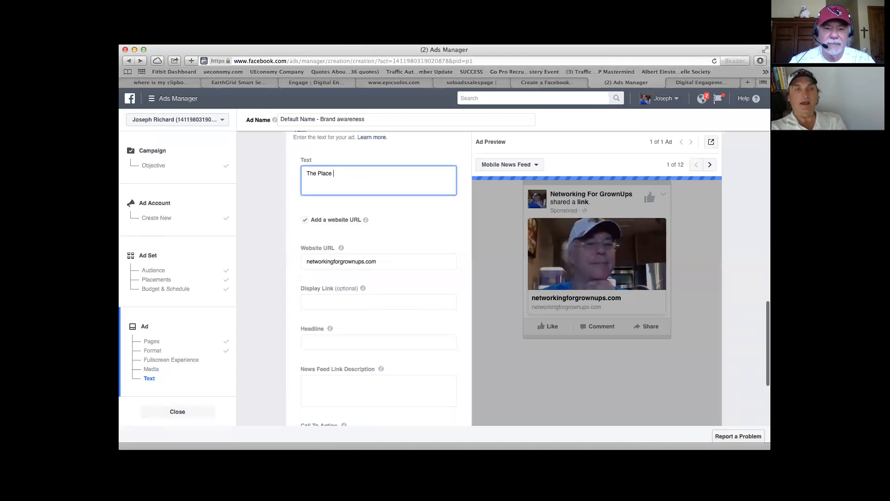
{"action": "key", "text": "BackSpace"}
{"action": "key", "text": "BackSpace"}
{"action": "key", "text": "BackSpace"}
{"action": "key", "text": "BackSpace"}
{"action": "key", "text": "BackSpace"}
{"action": "key", "text": "BackSpace"}
{"action": "key", "text": "BackSpace"}
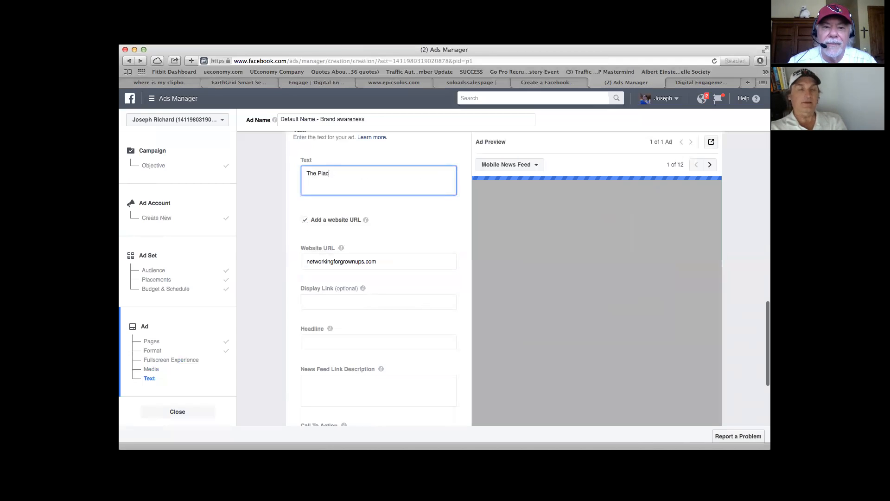
{"action": "key", "text": "BackSpace"}
{"action": "key", "text": "BackSpace"}
{"action": "key", "text": "BackSpace"}
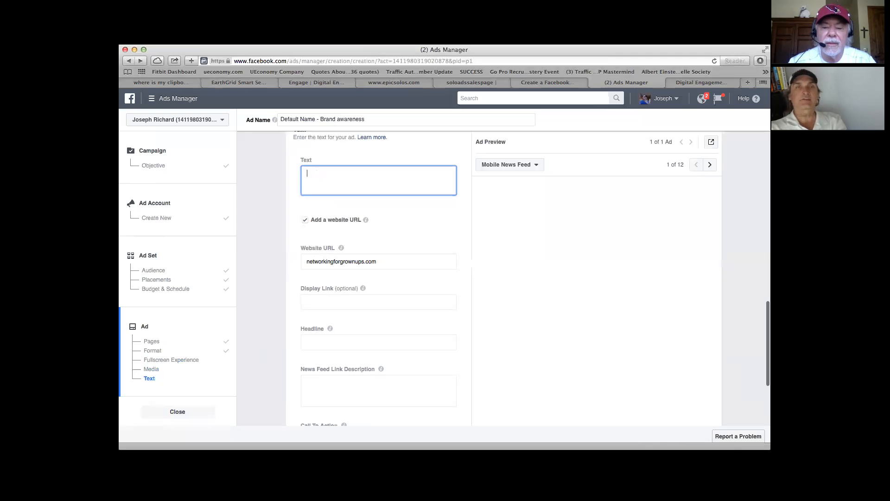
{"action": "type", "text": "The"}
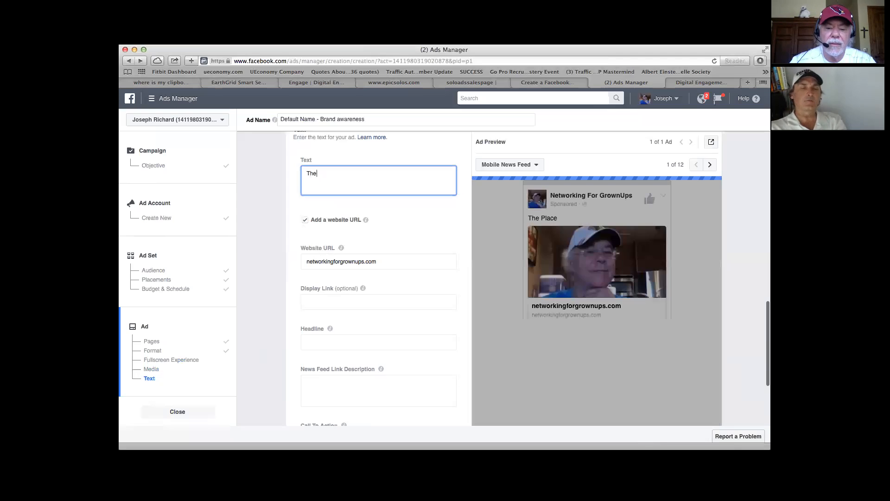
{"action": "type", "text": " Pl;ace for"}
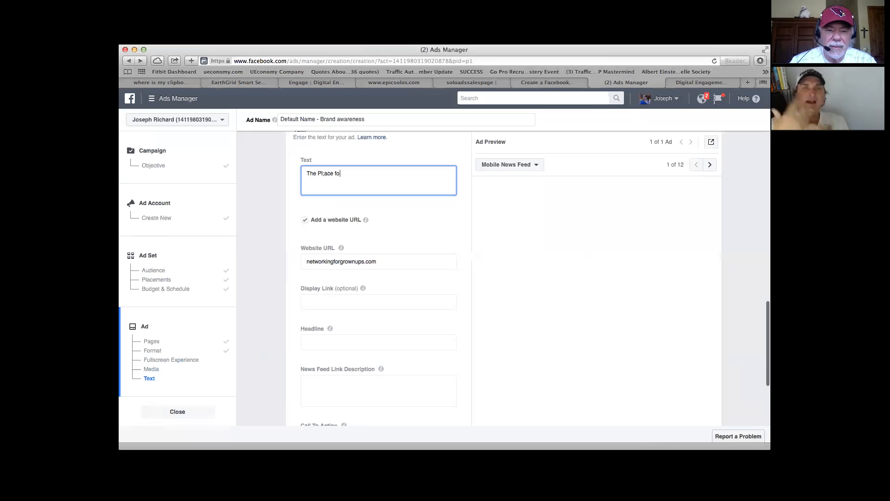
{"action": "key", "text": "BackSpace"}
{"action": "key", "text": "BackSpace"}
{"action": "key", "text": "BackSpace"}
{"action": "key", "text": "BackSpace"}
{"action": "key", "text": "BackSpace"}
{"action": "key", "text": "BackSpace"}
{"action": "key", "text": "BackSpace"}
{"action": "key", "text": "BackSpace"}
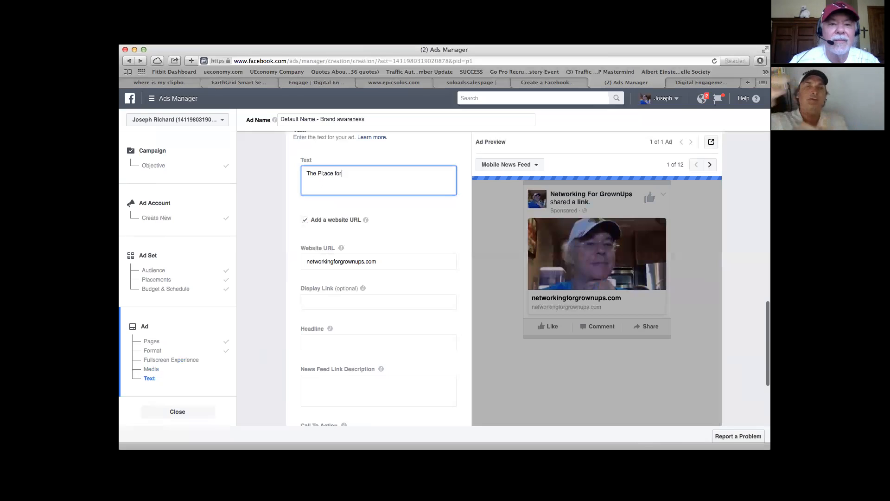
{"action": "key", "text": "BackSpace"}
{"action": "key", "text": "BackSpace"}
{"action": "key", "text": "BackSpace"}
{"action": "key", "text": "BackSpace"}
{"action": "key", "text": "BackSpace"}
{"action": "key", "text": "BackSpace"}
{"action": "key", "text": "BackSpace"}
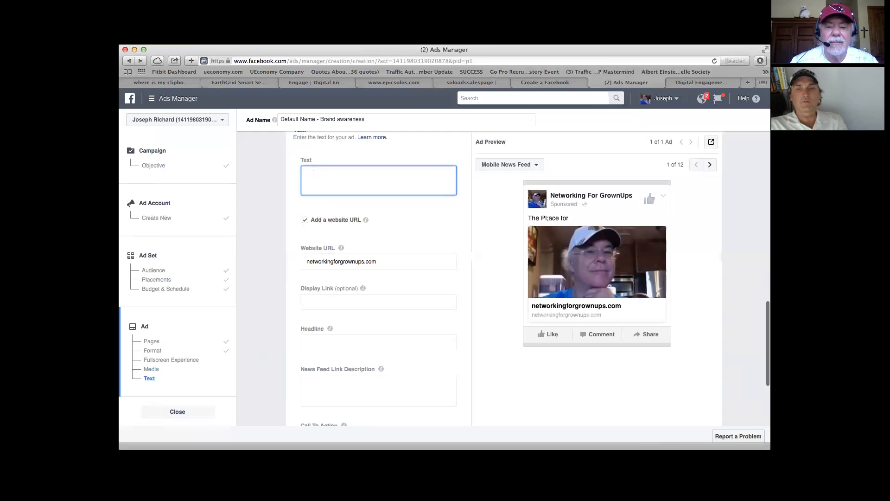
Step: Try opening the ad's main text with "The Home of" instead, and clear it again
{"action": "type", "text": "Tje"}
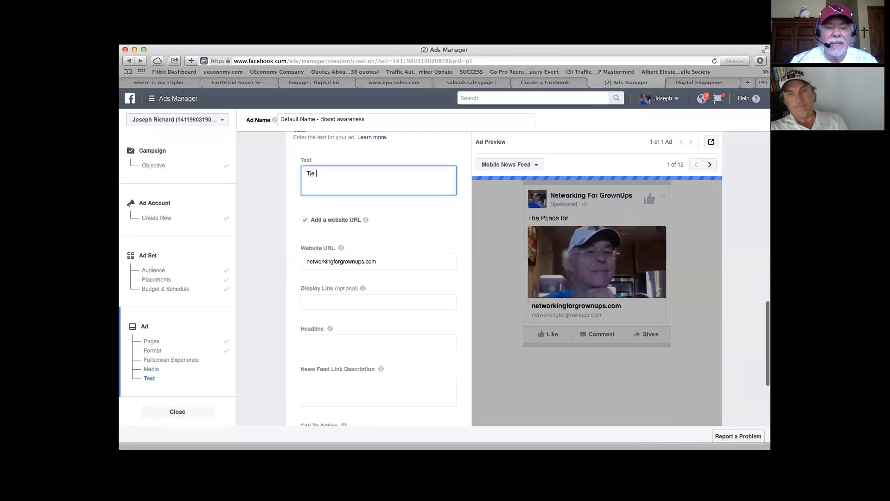
{"action": "key", "text": "BackSpace"}
{"action": "key", "text": "BackSpace"}
{"action": "key", "text": "BackSpace"}
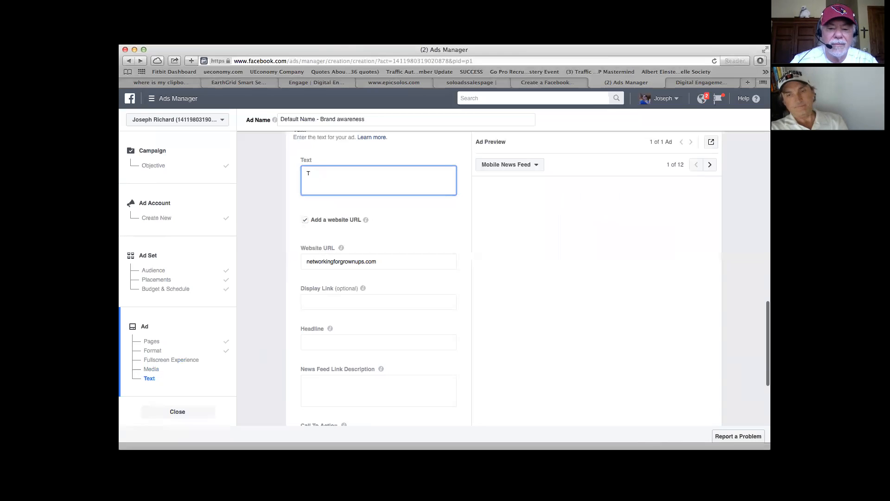
{"action": "type", "text": "he"}
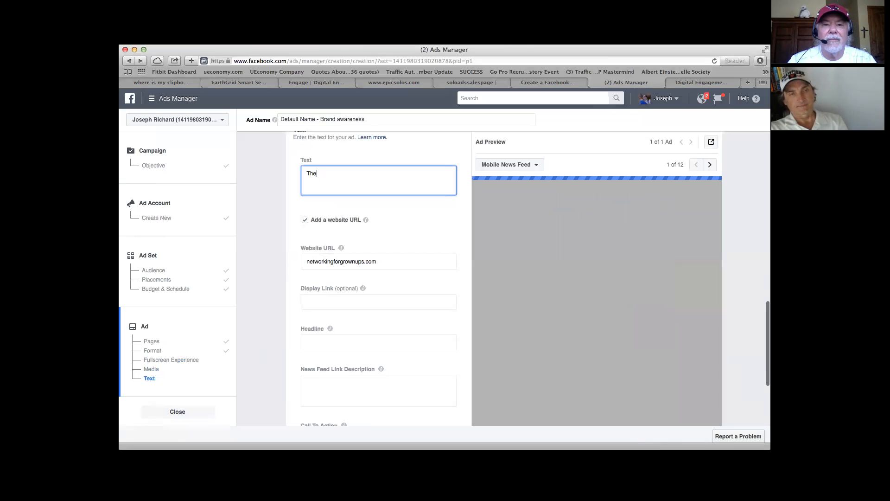
{"action": "type", "text": " Home "}
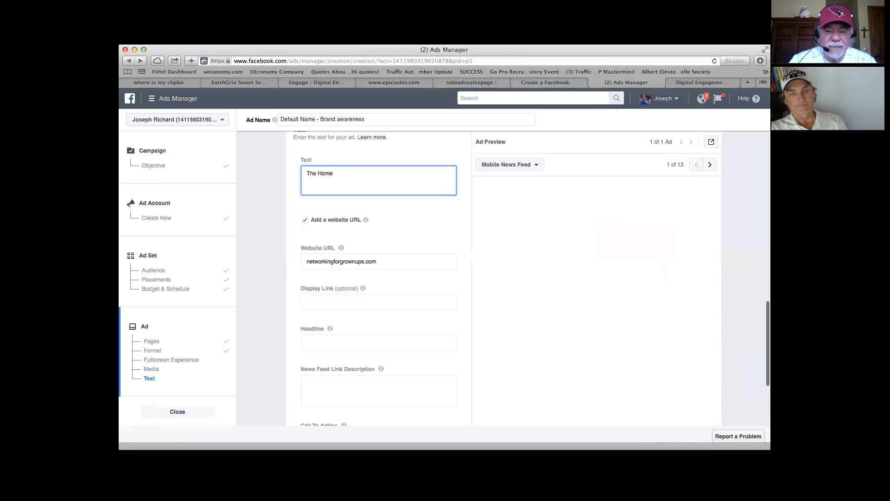
{"action": "type", "text": "of"}
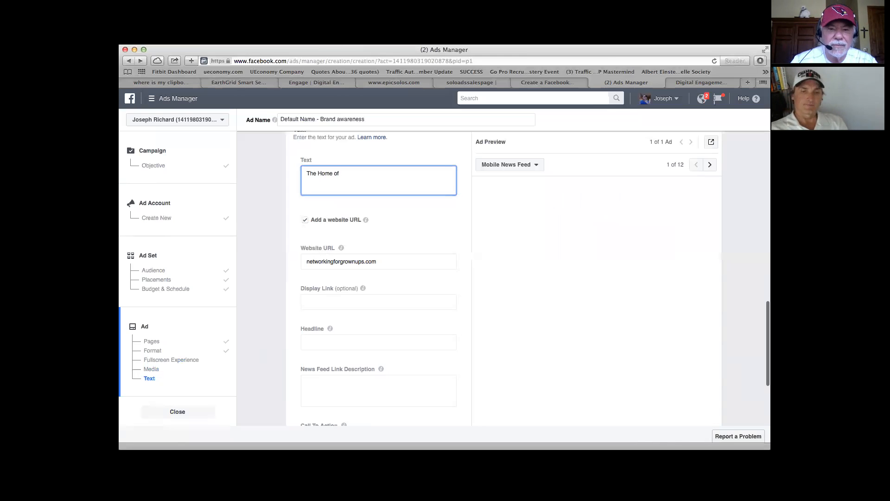
{"action": "key", "text": "BackSpace"}
{"action": "key", "text": "BackSpace"}
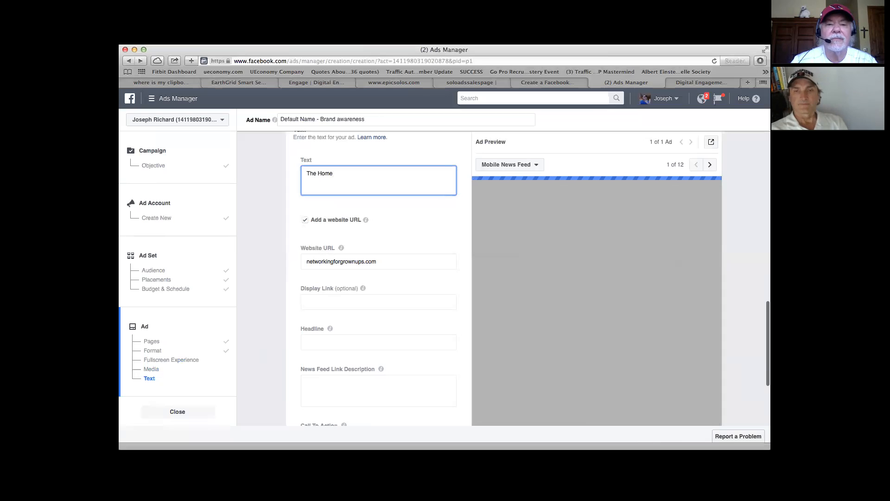
{"action": "key", "text": "BackSpace"}
{"action": "key", "text": "BackSpace"}
{"action": "key", "text": "BackSpace"}
{"action": "key", "text": "BackSpace"}
{"action": "key", "text": "BackSpace"}
{"action": "key", "text": "BackSpace"}
{"action": "key", "text": "BackSpace"}
{"action": "key", "text": "BackSpace"}
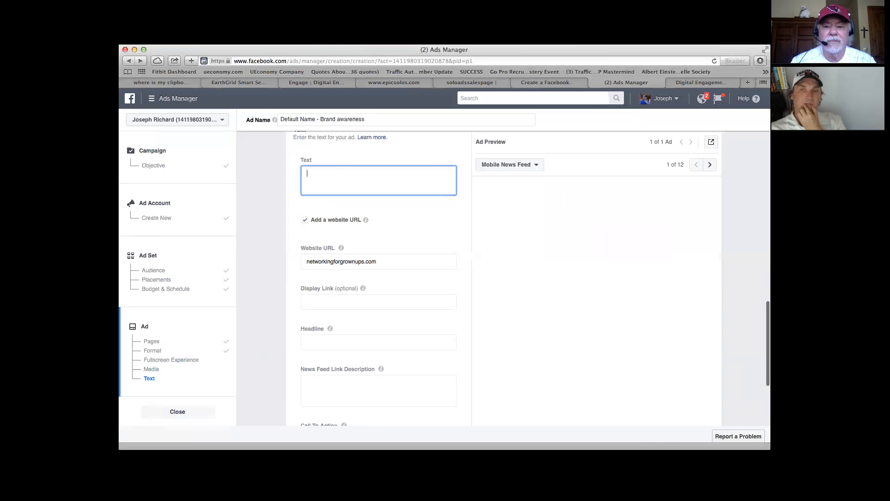
Step: Try "Baby Boomer Rescue.." as the ad's main text, correcting the capitalization of "Baby", and clear the draft
{"action": "type", "text": "BAby Boomer"}
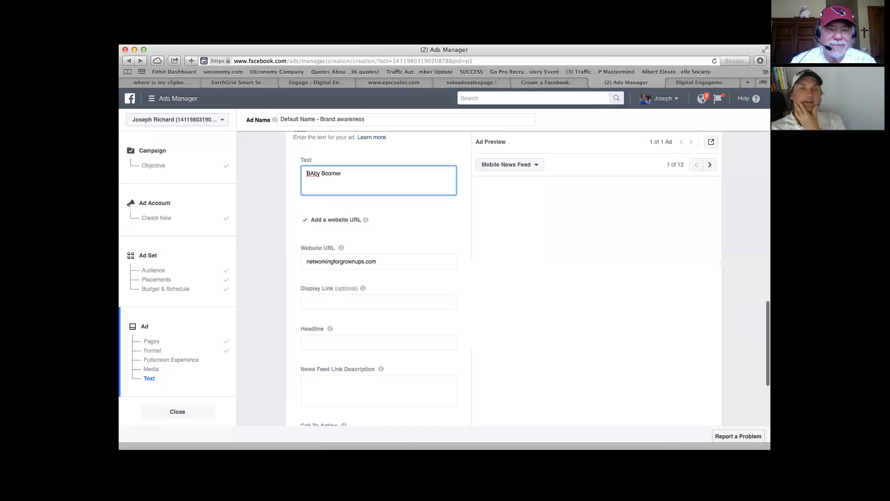
{"action": "key", "text": "BackSpace"}
{"action": "type", "text": "a"}
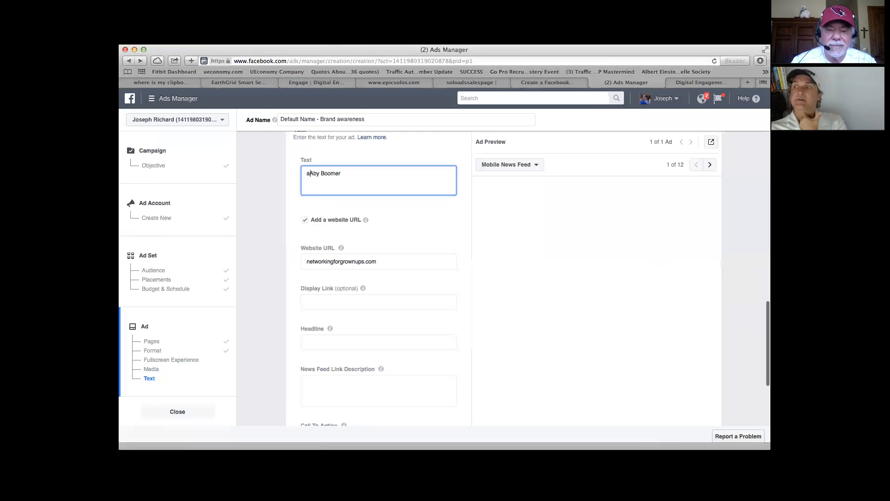
{"action": "key", "text": "BackSpace"}
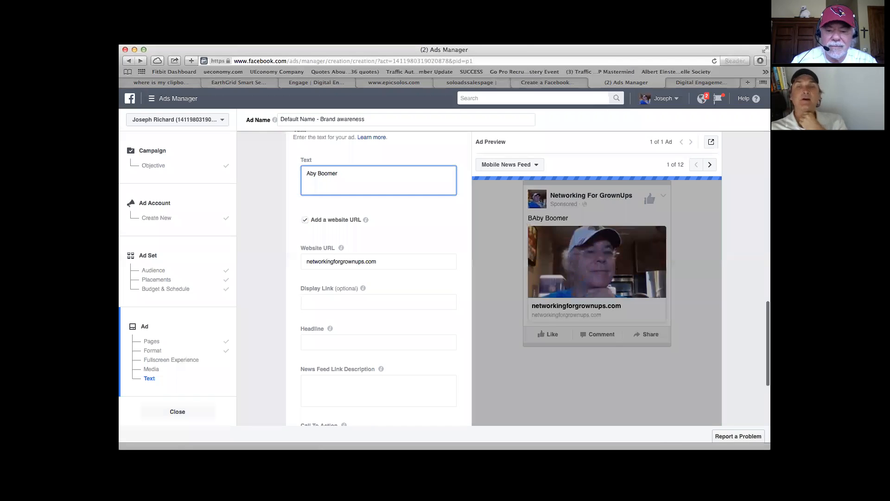
{"action": "key", "text": "Delete"}
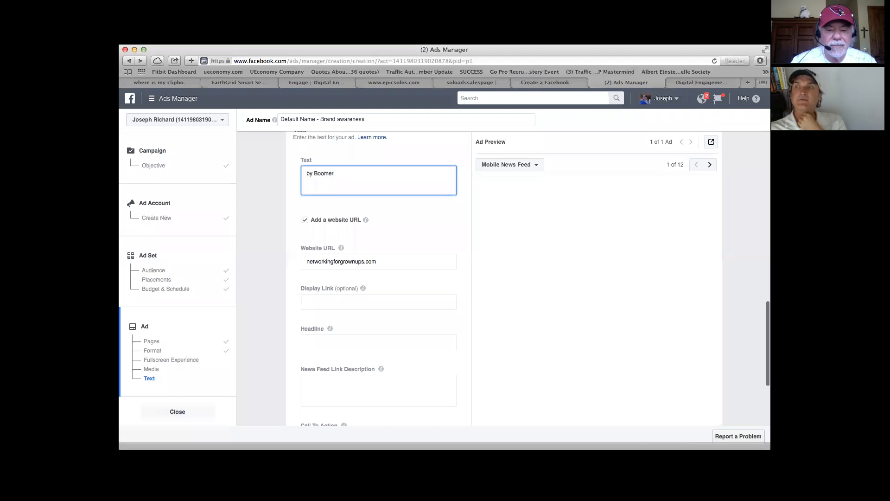
{"action": "type", "text": "B"}
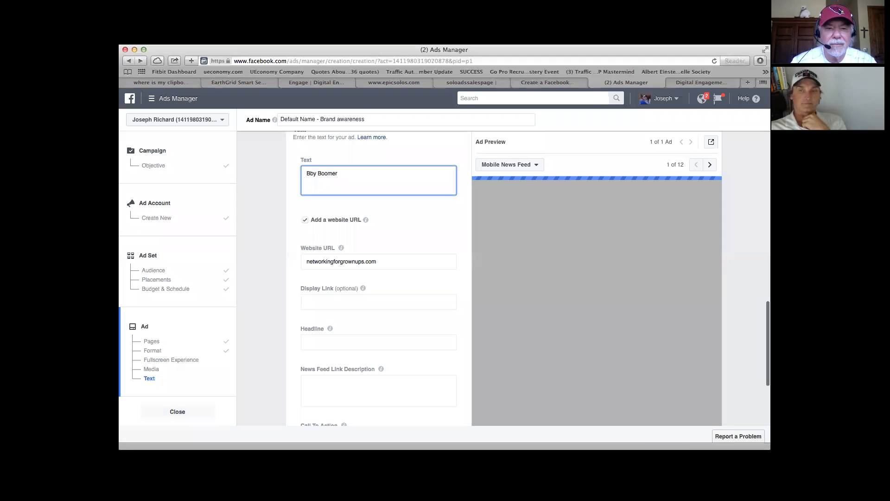
{"action": "type", "text": "a"}
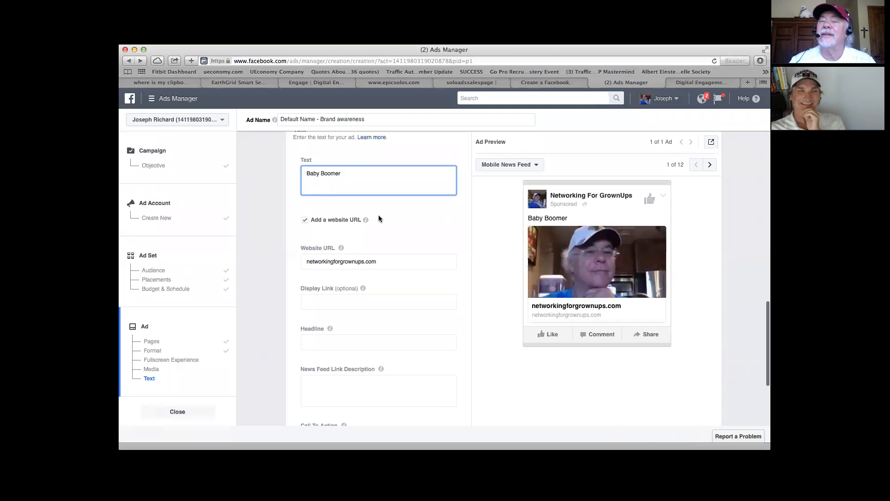
{"action": "type", "text": "Rescu"}
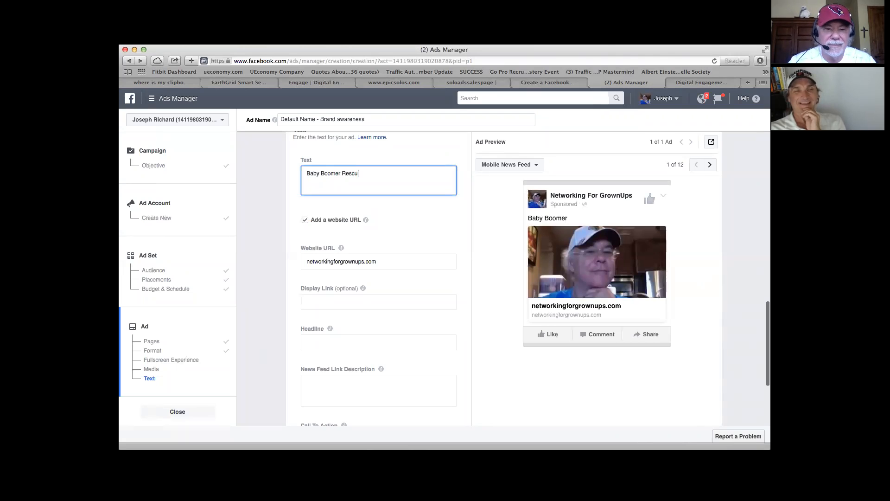
{"action": "type", "text": "e.."}
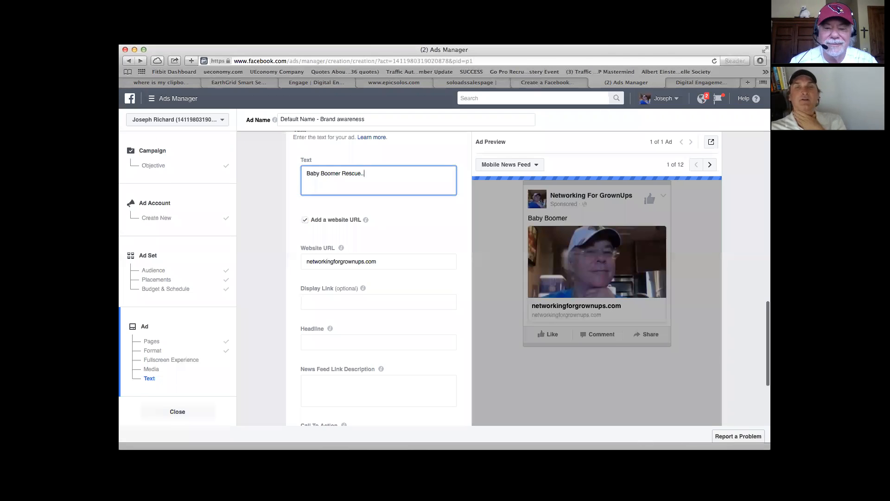
{"action": "key", "text": "BackSpace"}
{"action": "key", "text": "BackSpace"}
{"action": "key", "text": "BackSpace"}
{"action": "key", "text": "BackSpace"}
{"action": "key", "text": "BackSpace"}
{"action": "key", "text": "BackSpace"}
{"action": "key", "text": "BackSpace"}
{"action": "key", "text": "BackSpace"}
{"action": "key", "text": "BackSpace"}
{"action": "key", "text": "BackSpace"}
{"action": "key", "text": "BackSpace"}
{"action": "key", "text": "BackSpace"}
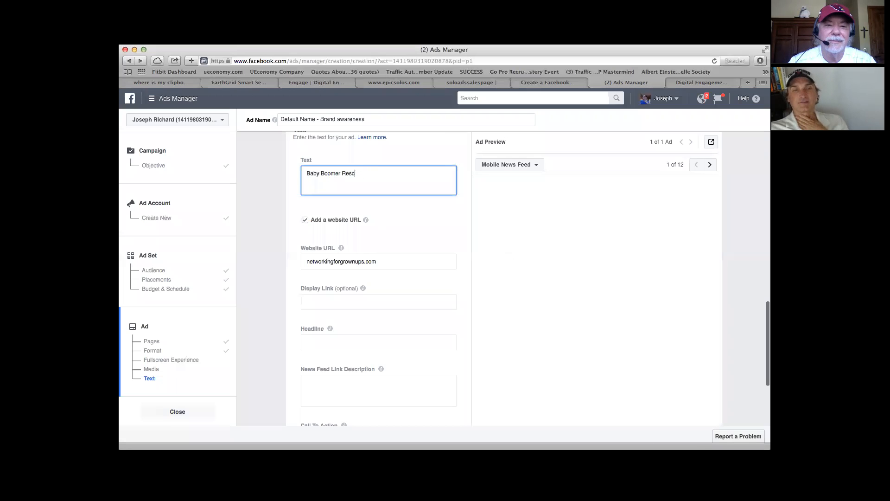
{"action": "key", "text": "BackSpace"}
{"action": "key", "text": "BackSpace"}
{"action": "key", "text": "BackSpace"}
{"action": "key", "text": "BackSpace"}
{"action": "key", "text": "BackSpace"}
{"action": "key", "text": "BackSpace"}
{"action": "key", "text": "BackSpace"}
{"action": "key", "text": "BackSpace"}
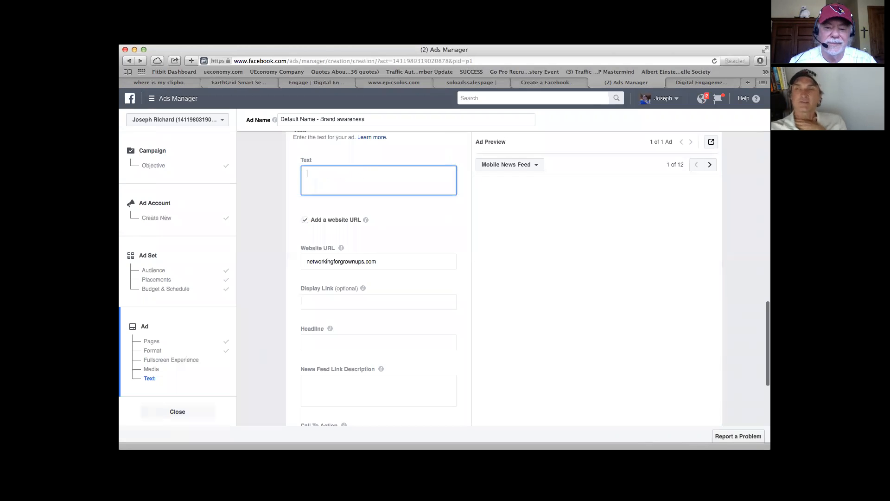
Step: Start the ad's main text with "Are you a Baby Boomer who has lots to live"
{"action": "type", "text": "Ar"}
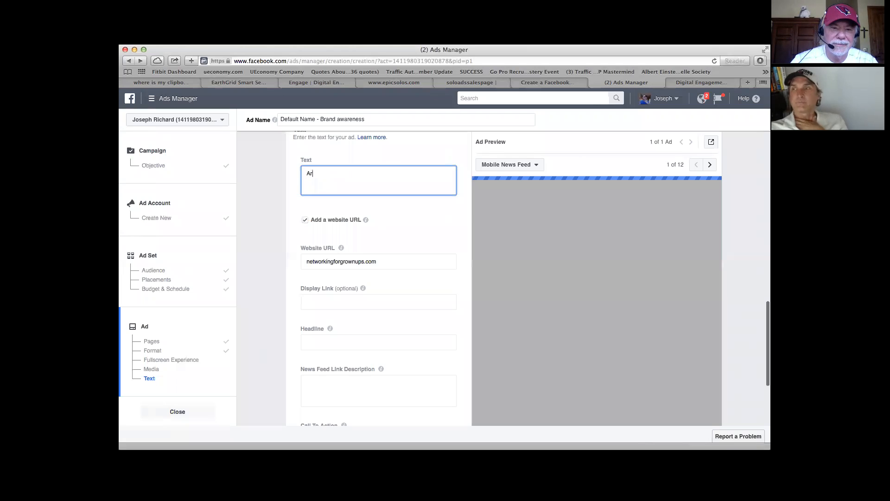
{"action": "type", "text": "e you a"}
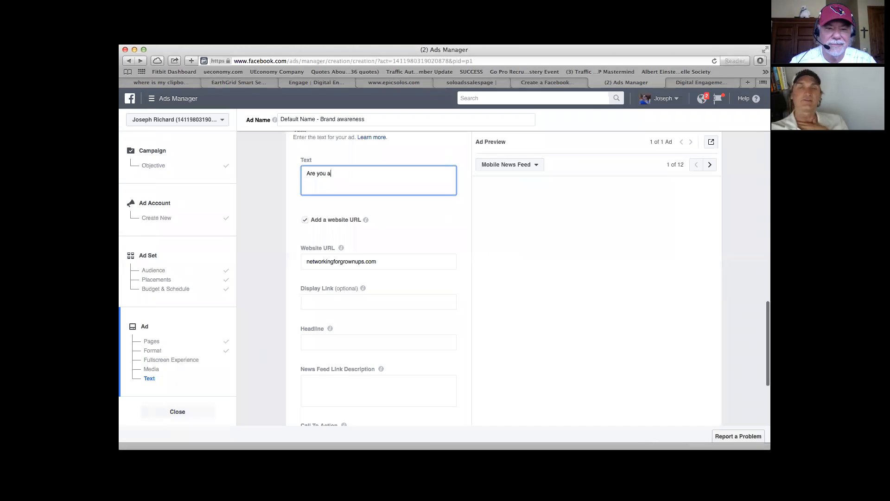
{"action": "type", "text": "B"}
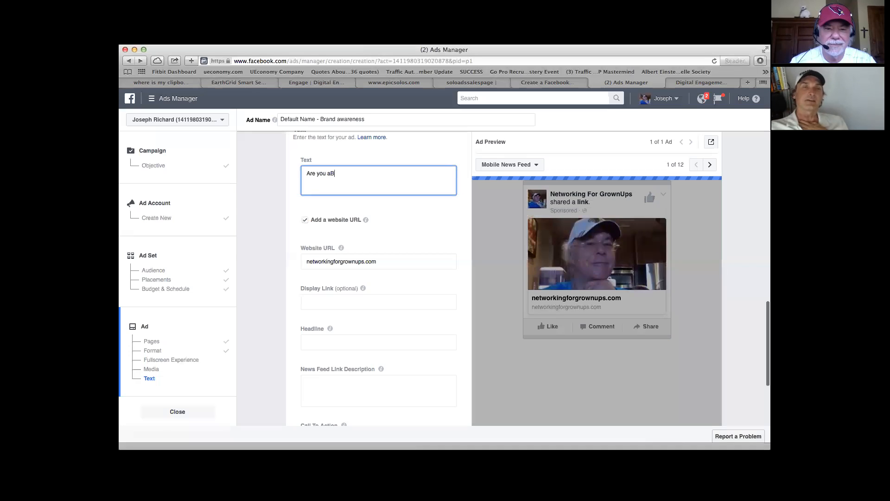
{"action": "key", "text": "BackSpace"}
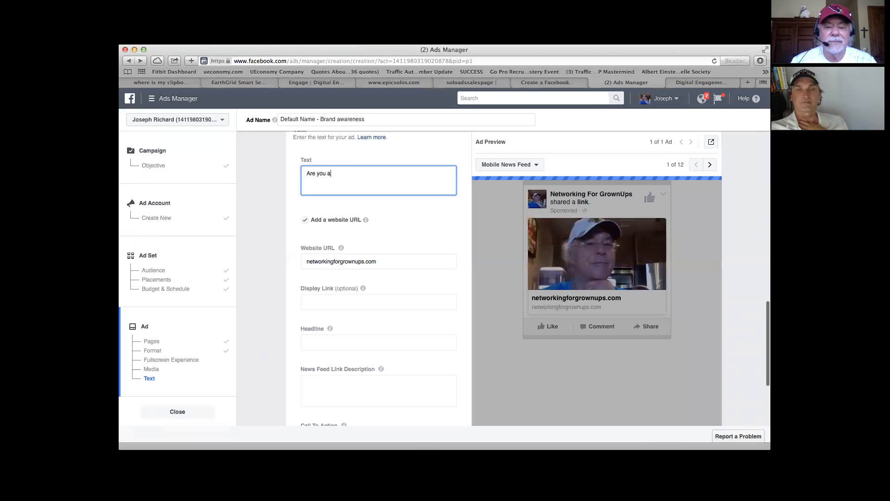
{"action": "type", "text": "Ba"}
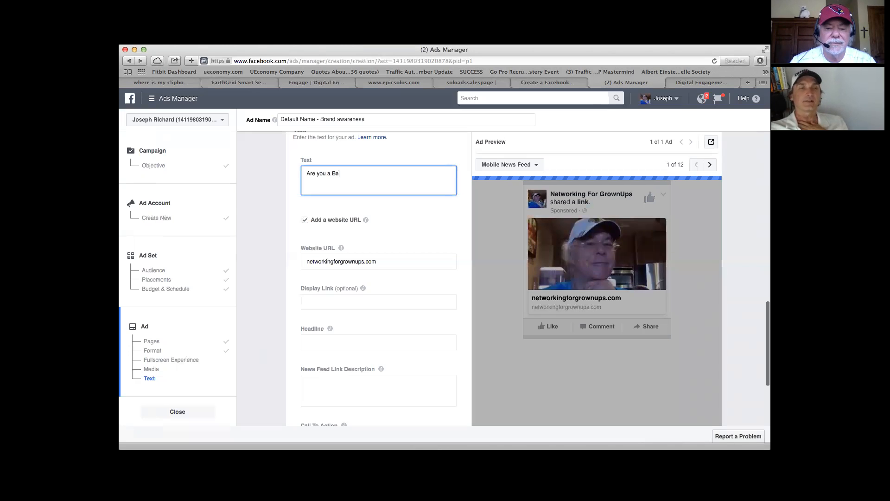
{"action": "type", "text": "by Boomer "}
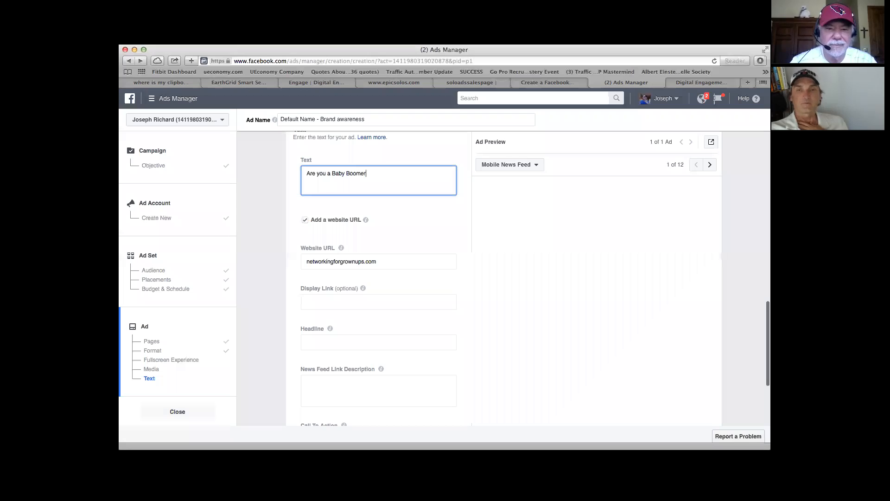
{"action": "type", "text": "who"}
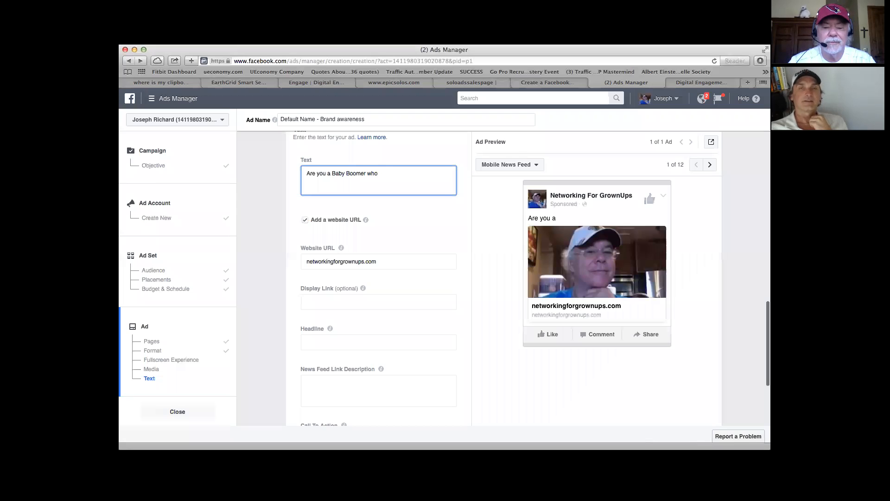
{"action": "type", "text": " has l"}
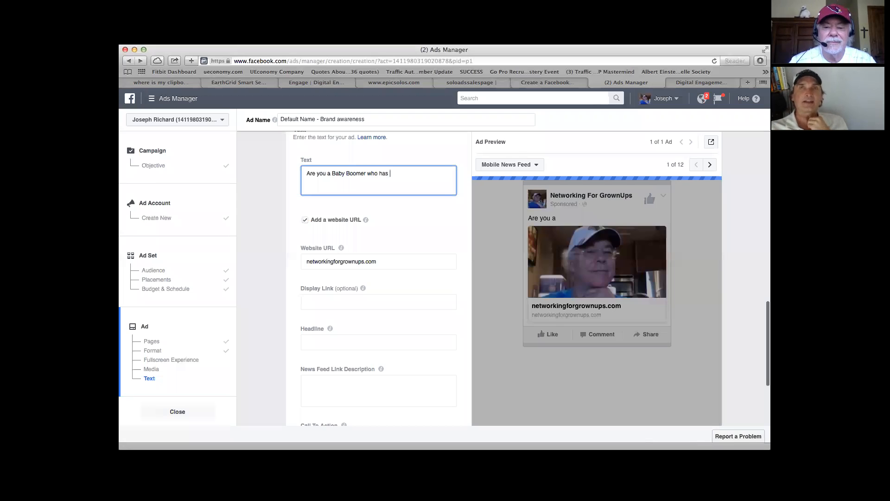
{"action": "type", "text": "ot"}
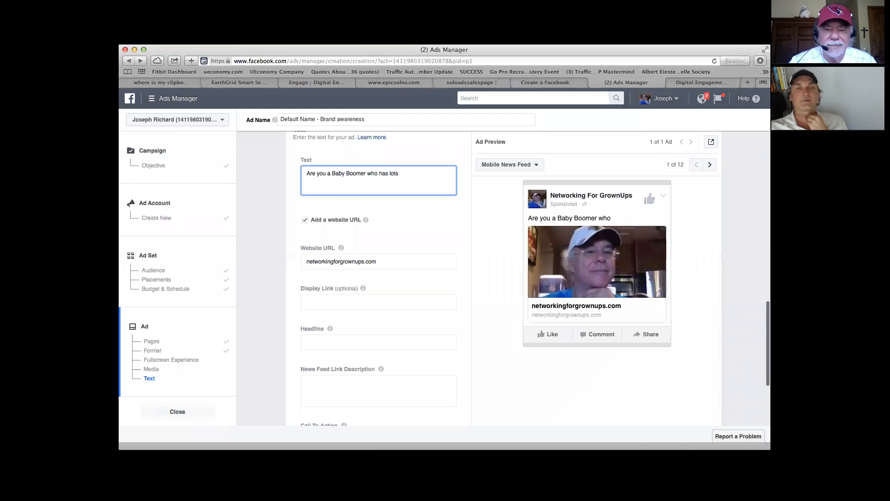
{"action": "type", "text": "s "}
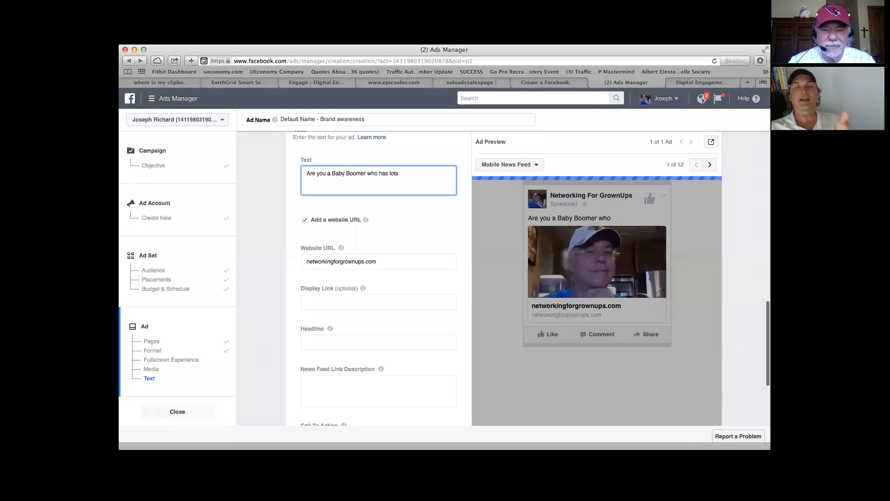
{"action": "type", "text": "to"}
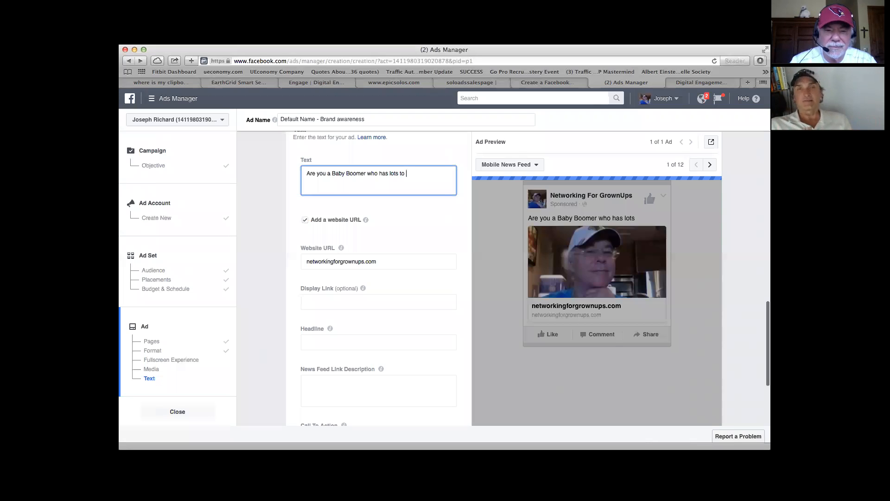
{"action": "type", "text": " live"}
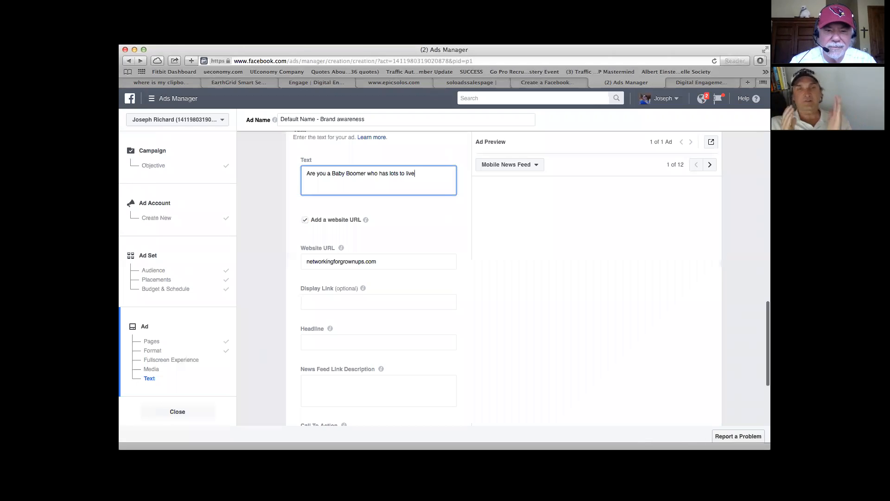
{"action": "type", "text": ", give"}
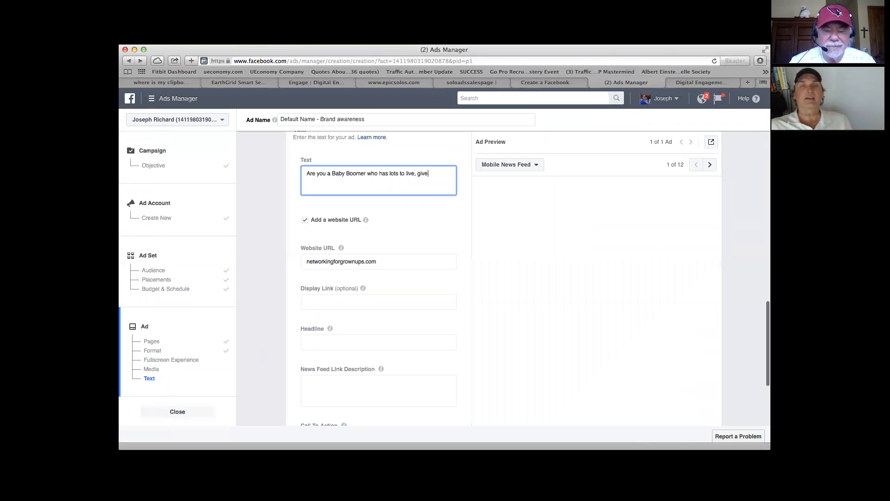
{"action": "type", "text": " and"}
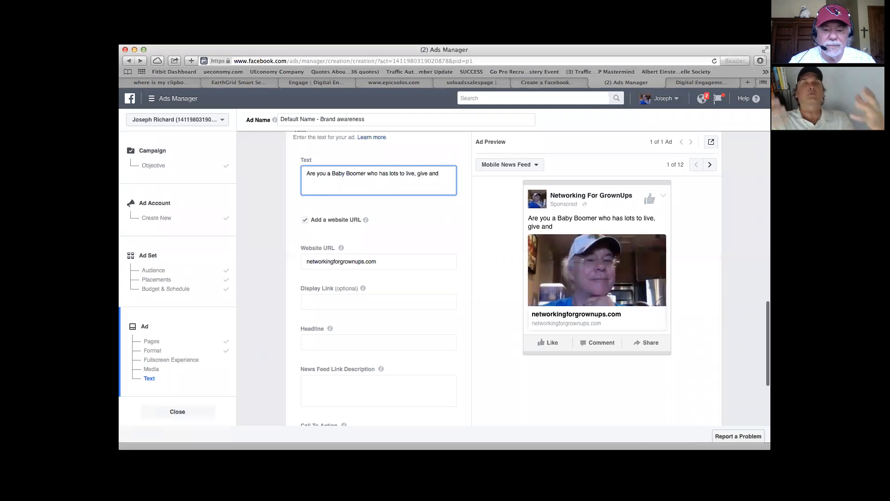
Step: Try continuing the main text with ", give and time to", and remove that wording back to "live"
{"action": "type", "text": "time "}
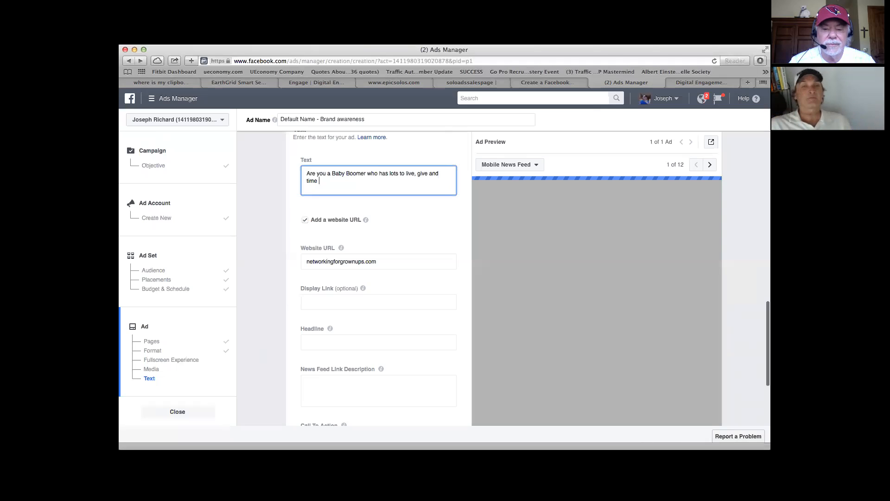
{"action": "type", "text": "to"}
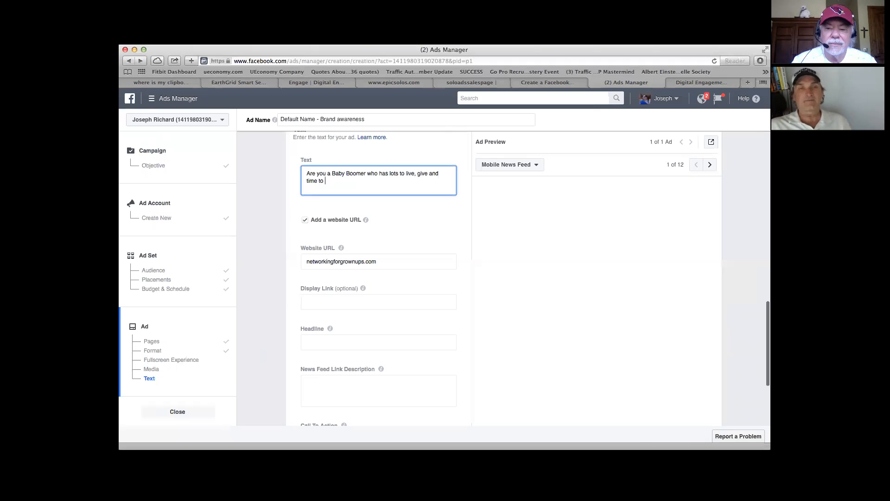
{"action": "key", "text": "BackSpace"}
{"action": "key", "text": "BackSpace"}
{"action": "key", "text": "BackSpace"}
{"action": "key", "text": "BackSpace"}
{"action": "key", "text": "BackSpace"}
{"action": "key", "text": "BackSpace"}
{"action": "key", "text": "BackSpace"}
{"action": "key", "text": "BackSpace"}
{"action": "key", "text": "BackSpace"}
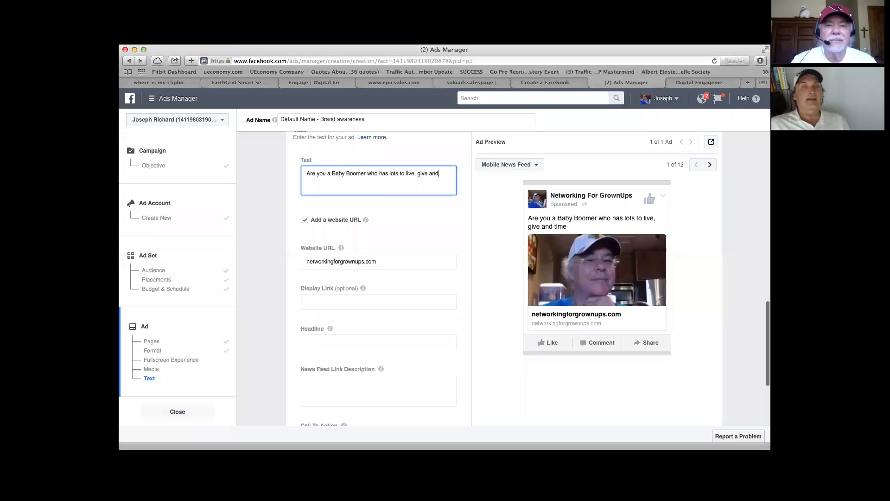
{"action": "key", "text": "BackSpace"}
{"action": "key", "text": "BackSpace"}
{"action": "key", "text": "BackSpace"}
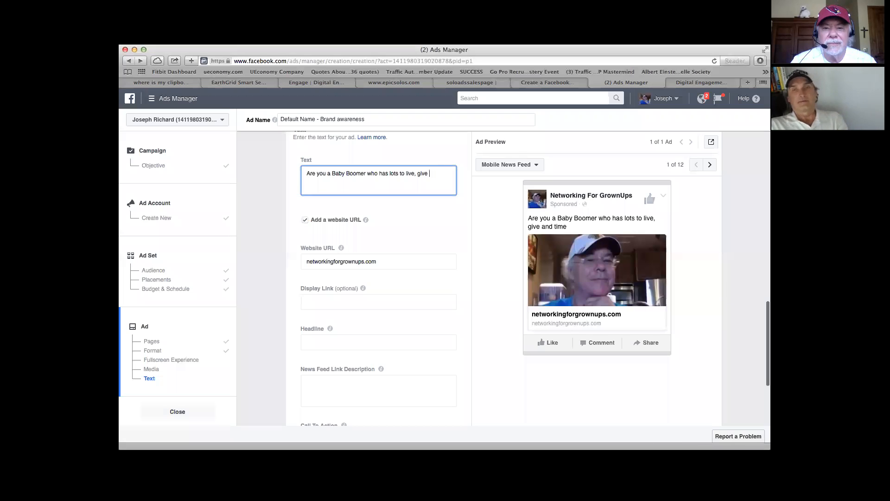
{"action": "key", "text": "BackSpace"}
{"action": "key", "text": "BackSpace"}
{"action": "key", "text": "BackSpace"}
{"action": "key", "text": "BackSpace"}
{"action": "key", "text": "BackSpace"}
{"action": "key", "text": "BackSpace"}
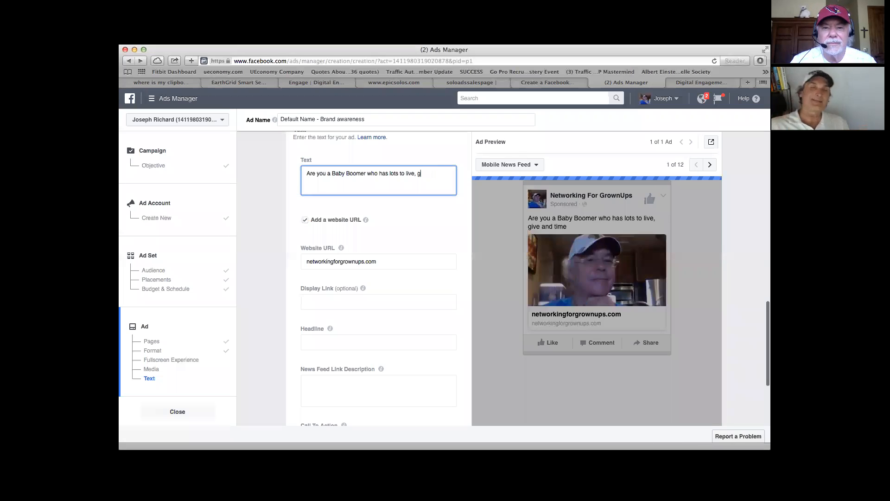
Step: Continue the main text after "live" with "and give and has been hurt by the changing times and"
{"action": "type", "text": "a"}
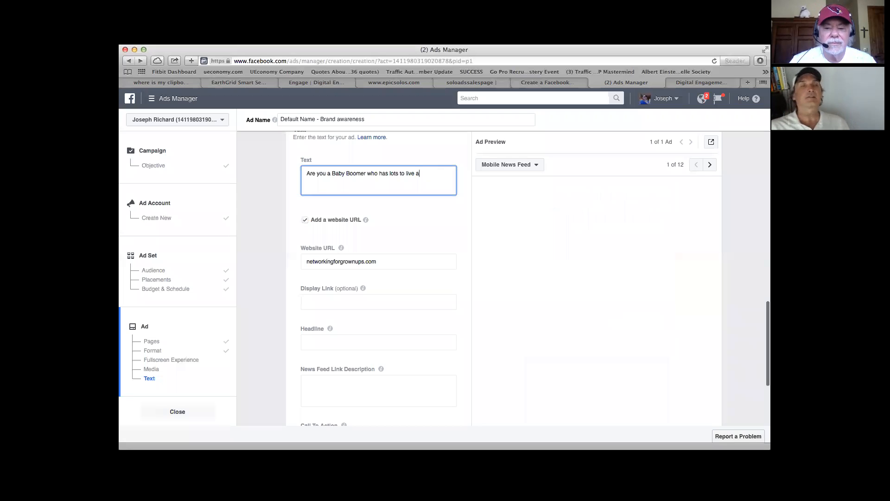
{"action": "type", "text": "nd giv"}
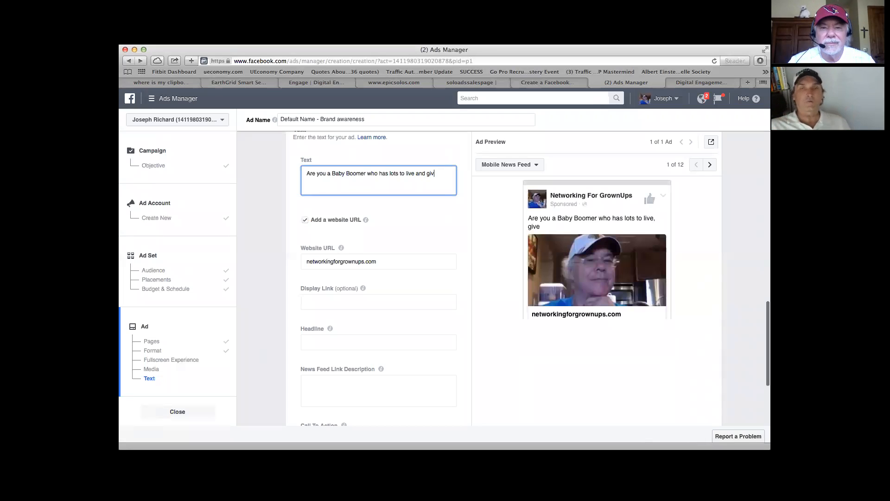
{"action": "type", "text": "e and "}
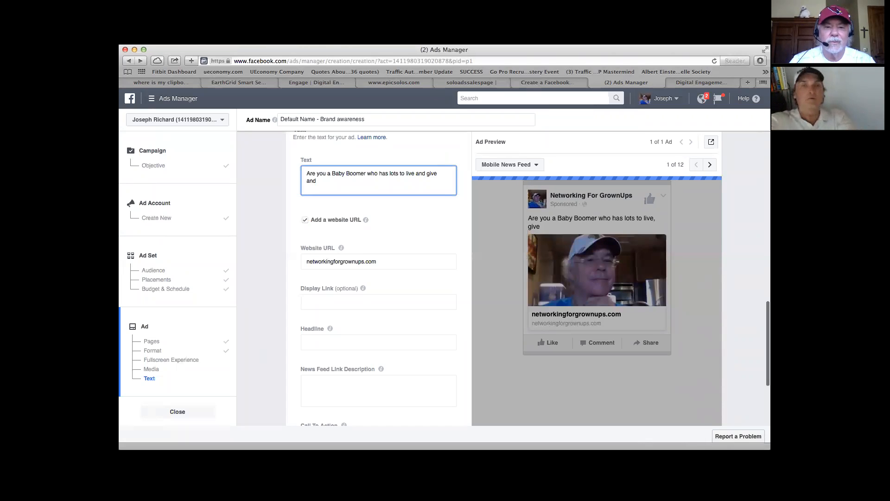
{"action": "type", "text": "is"}
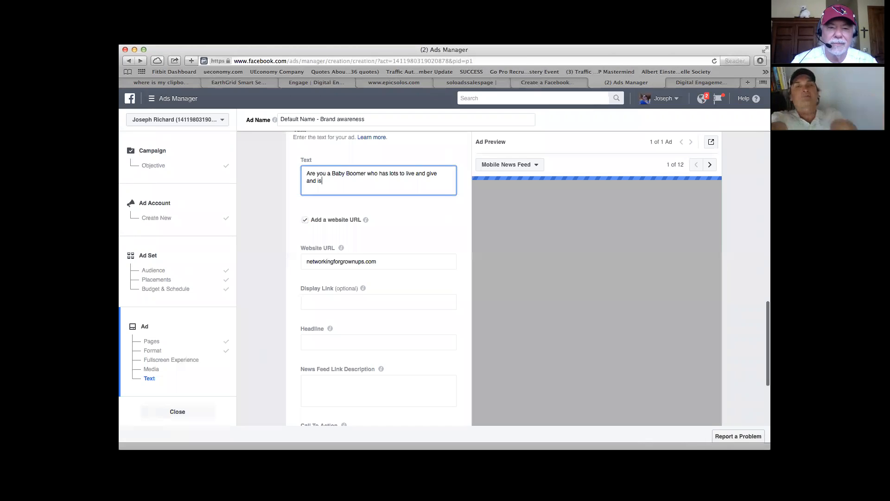
{"action": "key", "text": "BackSpace"}
{"action": "key", "text": "BackSpace"}
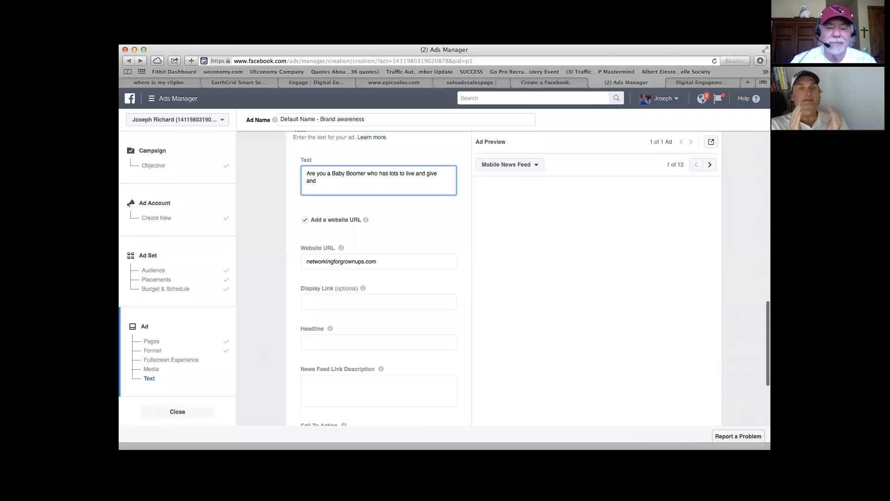
{"action": "type", "text": "ha"}
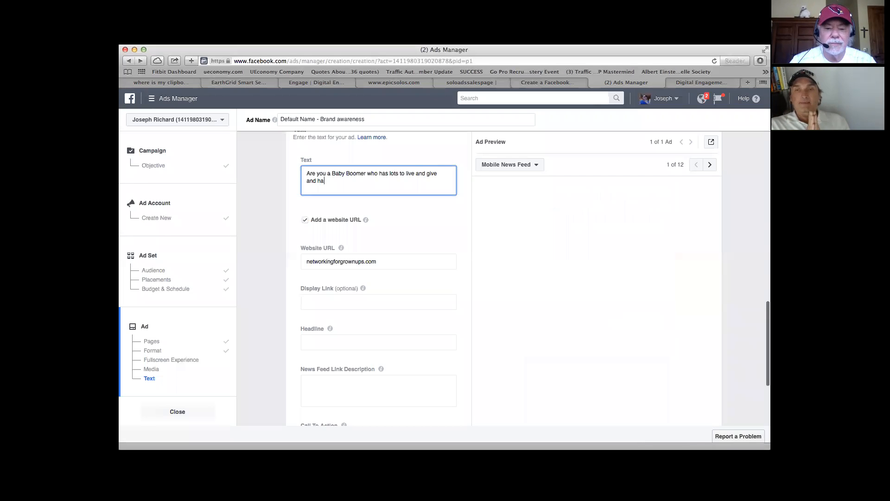
{"action": "type", "text": "s been hurt by t"}
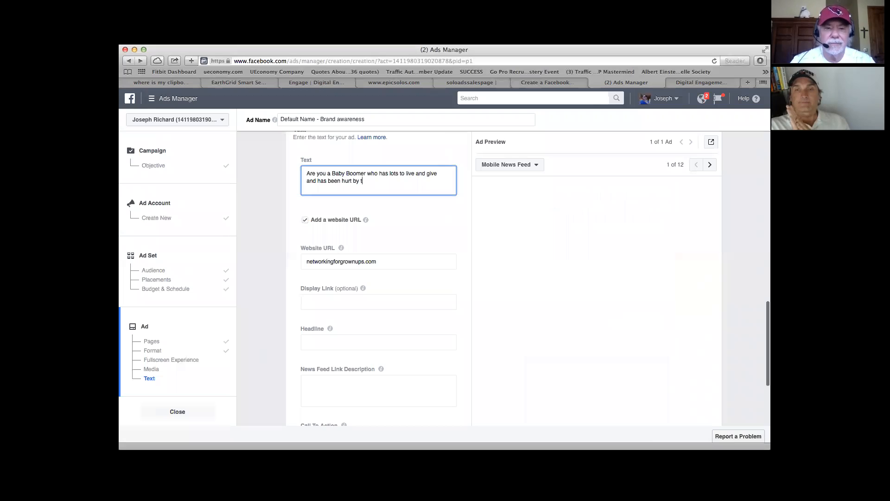
{"action": "type", "text": "he changing times and"}
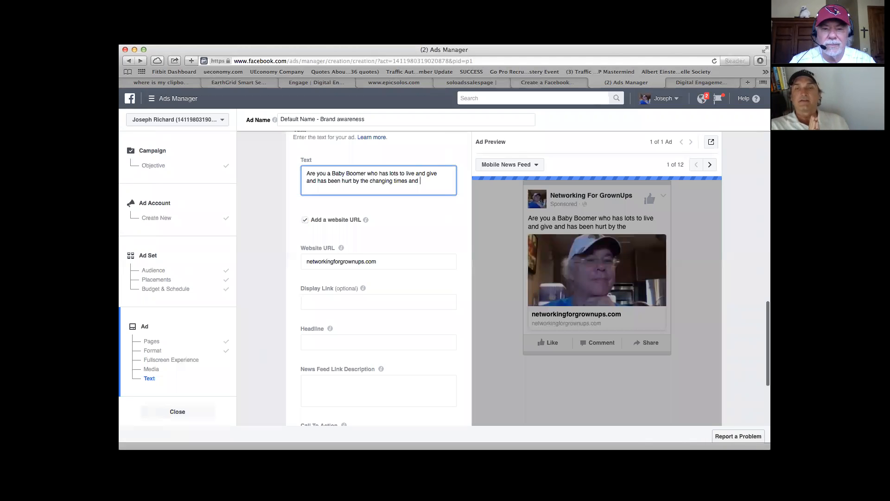
{"action": "type", "text": " c"}
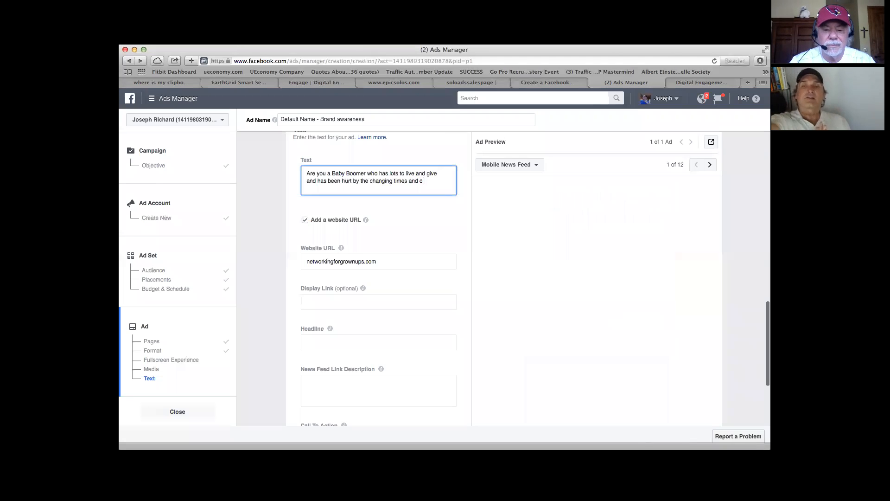
{"action": "type", "text": "rippl"}
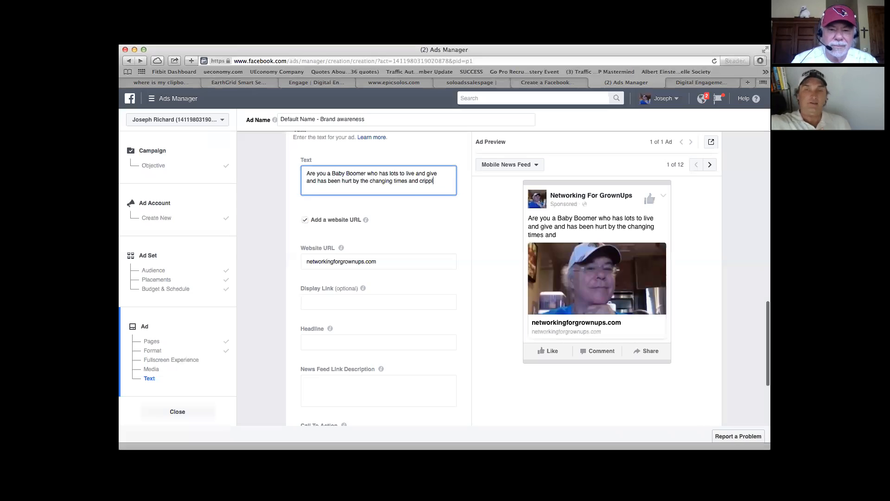
Step: Finish the main text's question with "crushing financial climate?"
{"action": "key", "text": "BackSpace"}
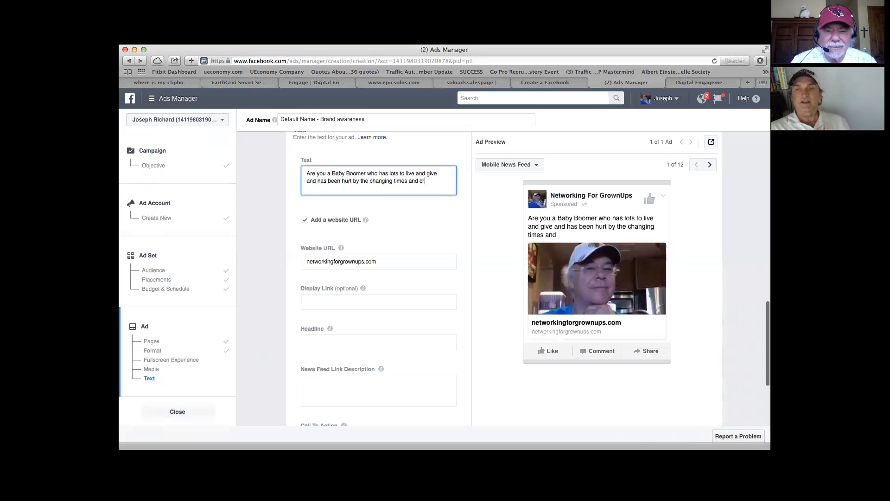
{"action": "type", "text": "ush"}
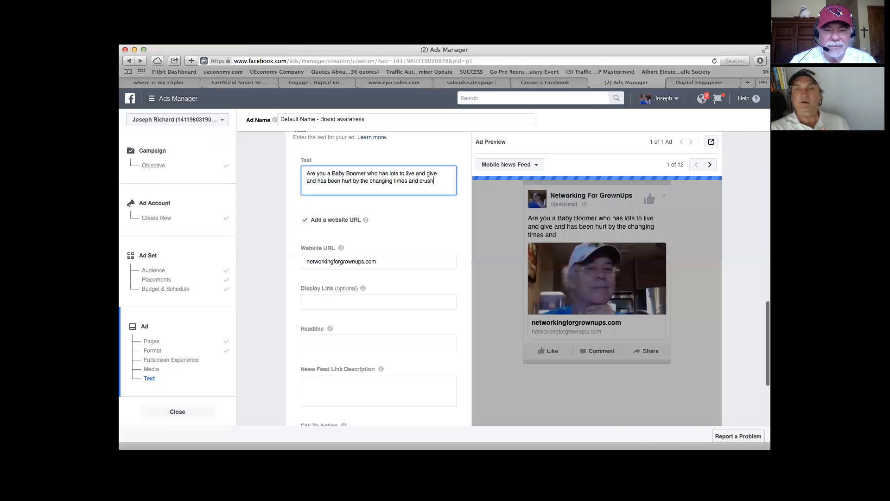
{"action": "type", "text": "ing finan"}
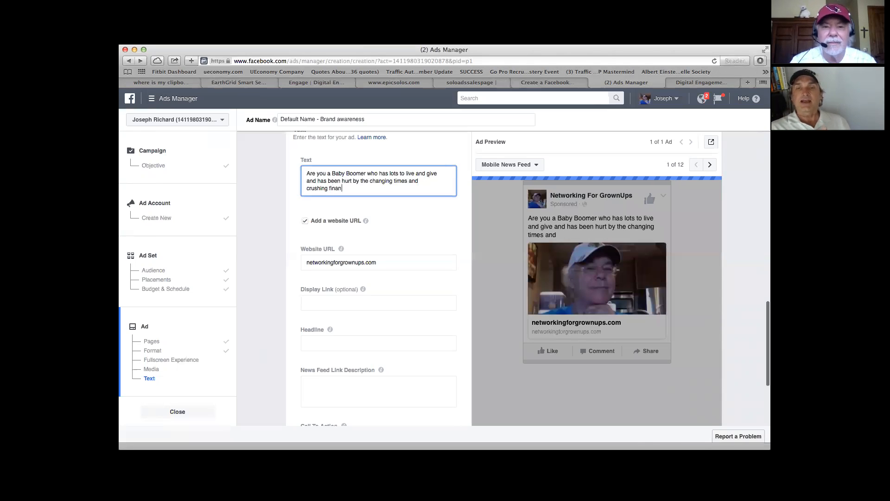
{"action": "type", "text": "cial"}
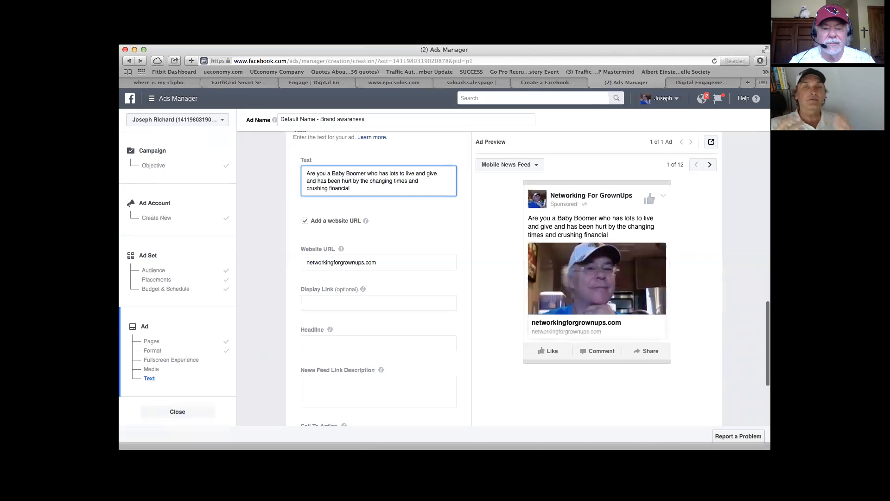
{"action": "type", "text": "olimate"}
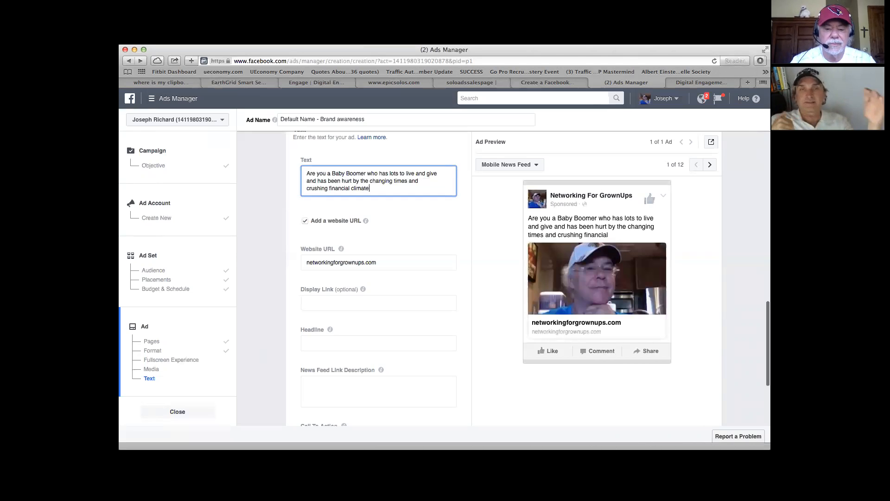
{"action": "type", "text": "?"}
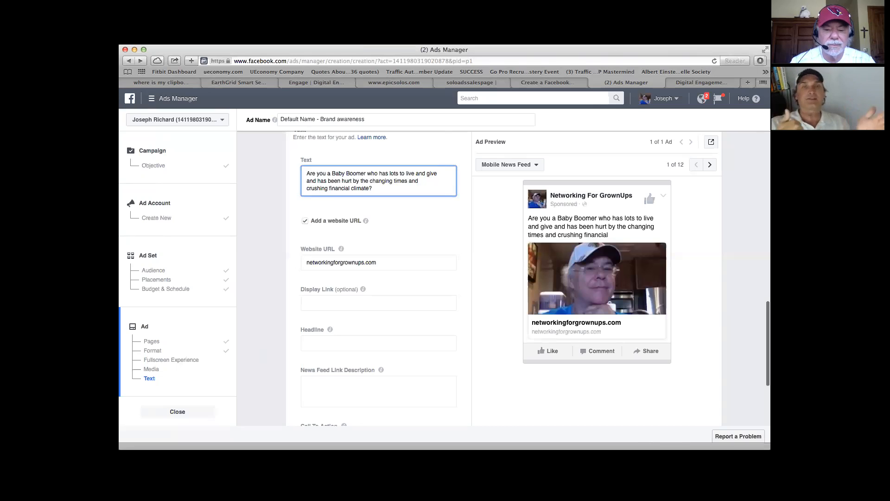
{"action": "type", "text": " This page"}
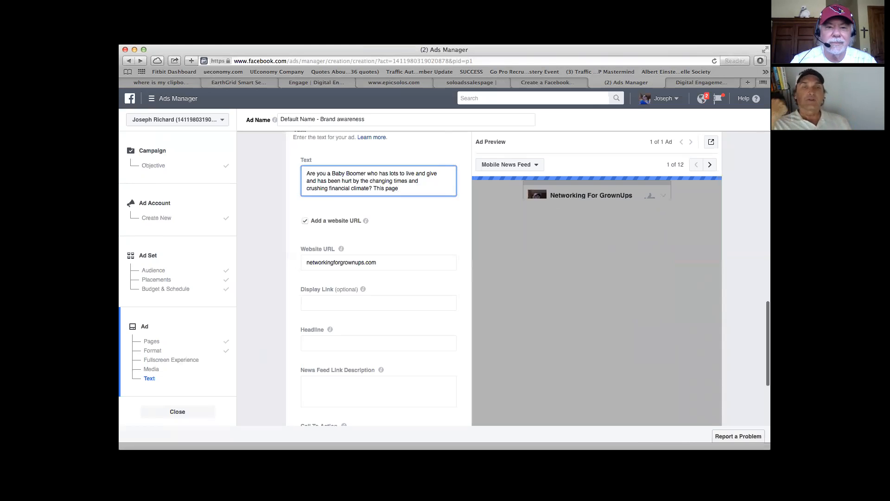
Step: Try continuing the ad's main text with "This page", and remove that wording
{"action": "key", "text": "BackSpace"}
{"action": "key", "text": "BackSpace"}
{"action": "key", "text": "BackSpace"}
{"action": "key", "text": "BackSpace"}
{"action": "key", "text": "BackSpace"}
{"action": "key", "text": "BackSpace"}
{"action": "key", "text": "BackSpace"}
{"action": "key", "text": "BackSpace"}
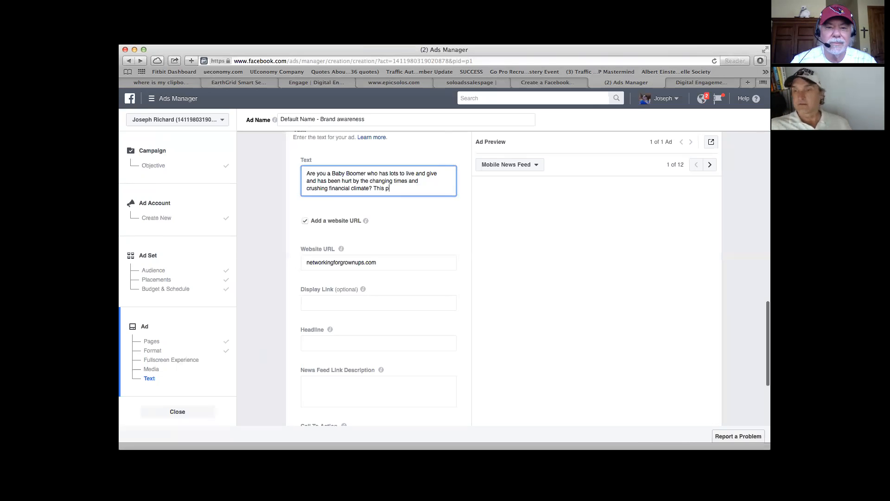
Step: Continue the main text after the question with "This community is the place for solutions", correcting the spelling of "solutions"
{"action": "type", "text": "h"}
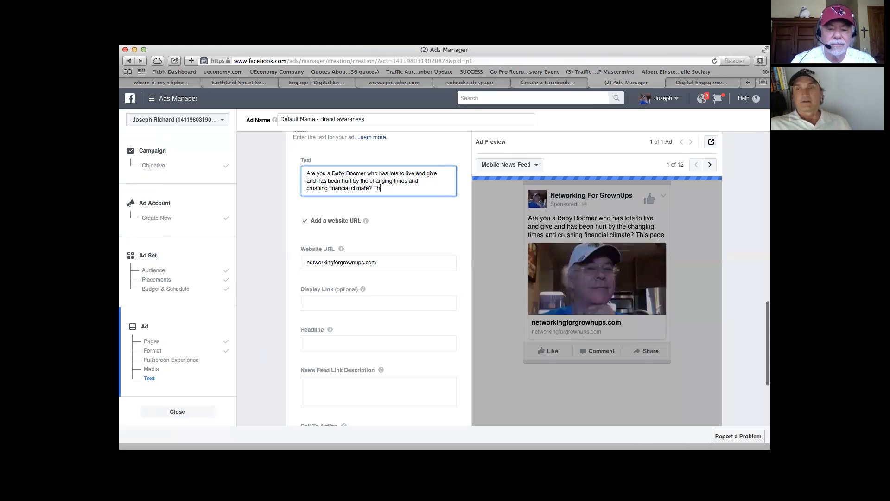
{"action": "type", "text": "is community is "}
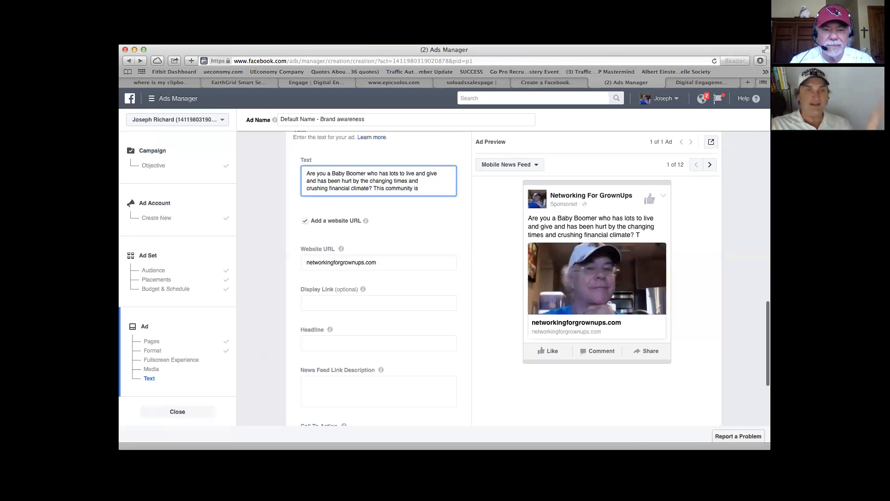
{"action": "type", "text": "the"}
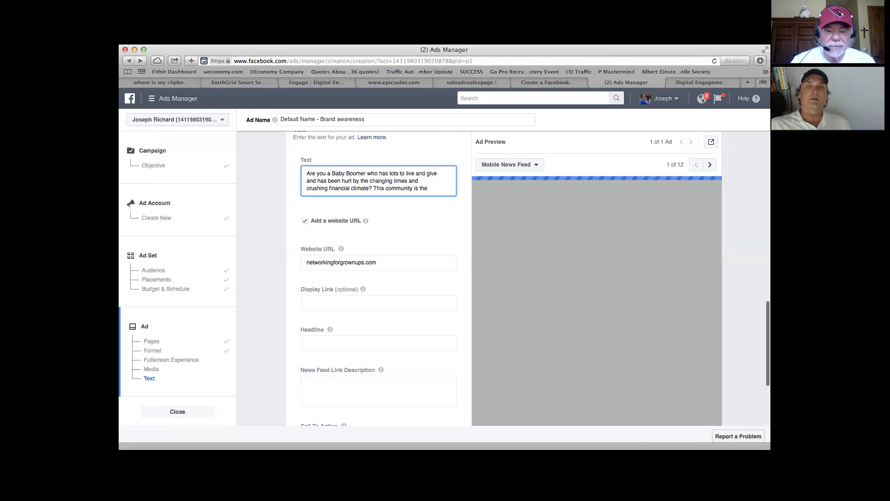
{"action": "type", "text": " place f"}
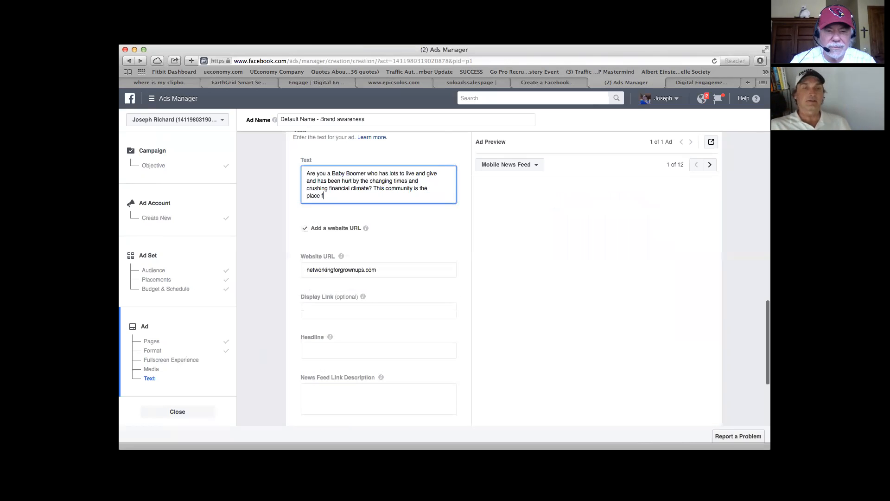
{"action": "type", "text": "or sol"}
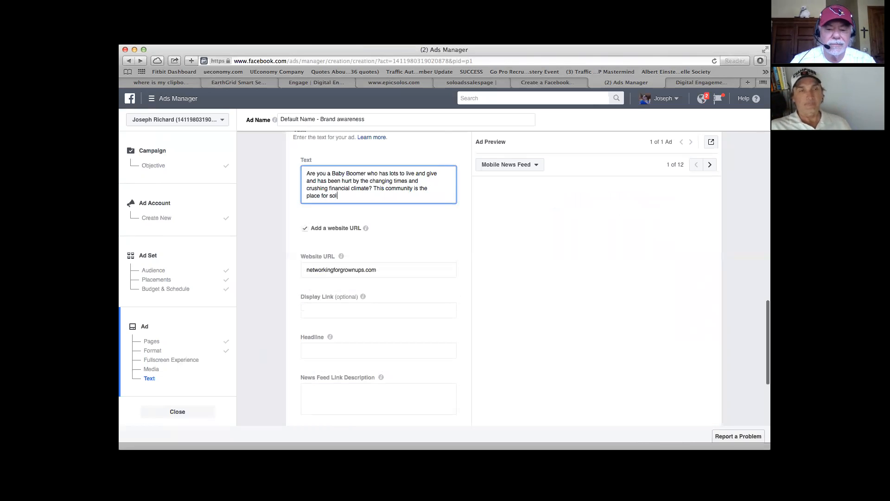
{"action": "type", "text": "u"}
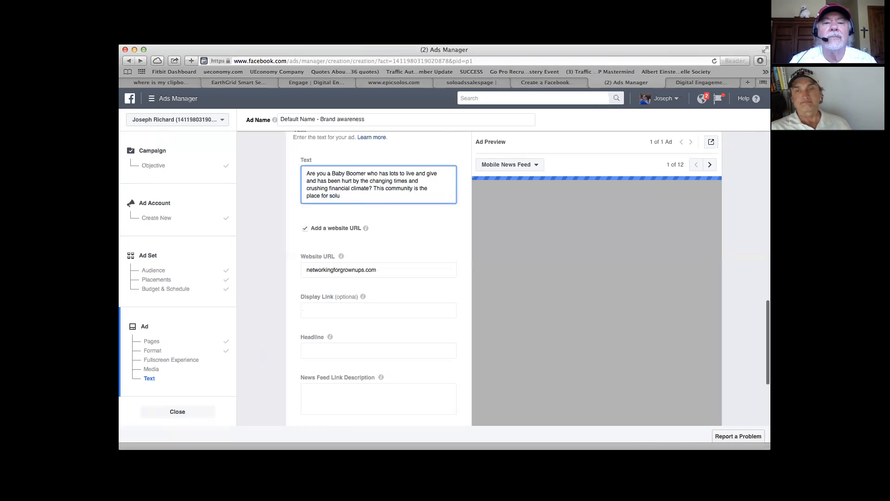
{"action": "type", "text": "tins"}
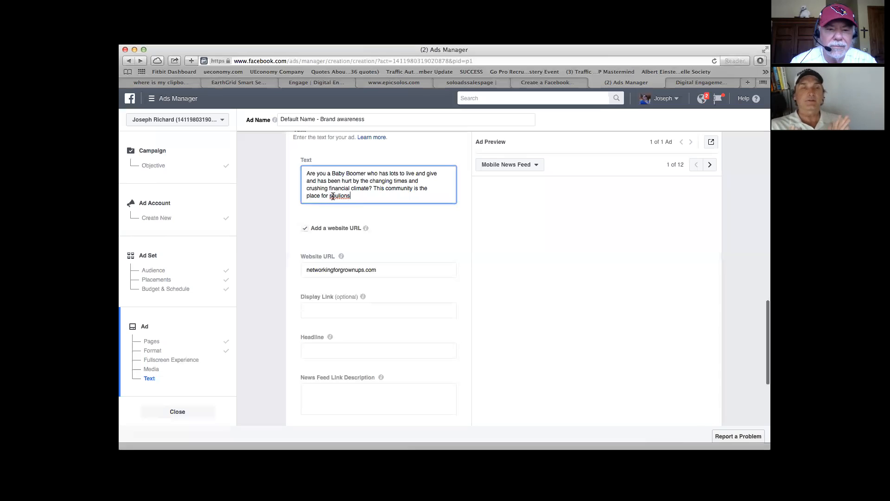
{"action": "double_click", "coordinate": [331, 195]}
{"action": "type", "text": "solutions"}
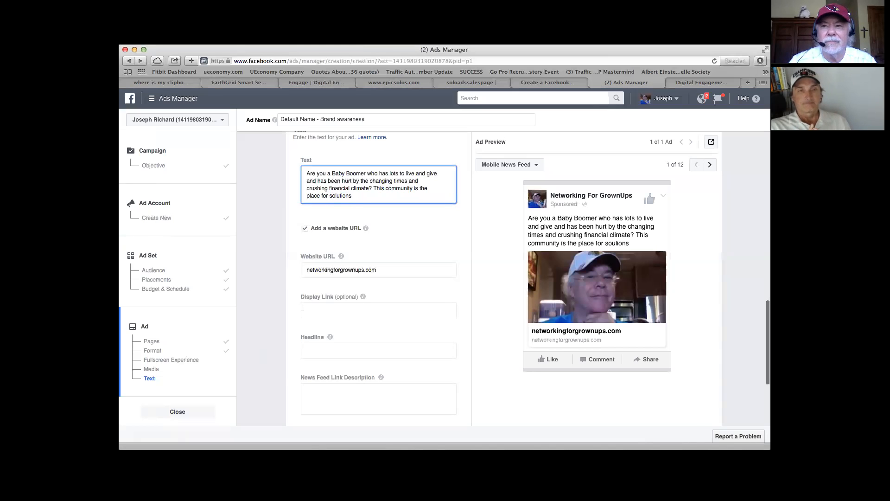
{"action": "type", "text": " and"}
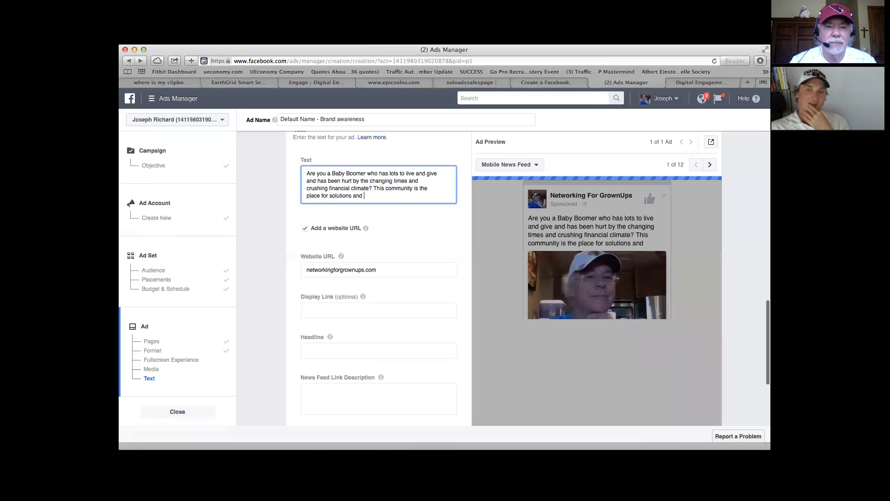
Step: Extend the main text after "solutions" with ", and a place for like minds..", correcting the misspelled "minds"
{"action": "key", "text": "BackSpace"}
{"action": "key", "text": "BackSpace"}
{"action": "key", "text": "BackSpace"}
{"action": "key", "text": "BackSpace"}
{"action": "key", "text": "BackSpace"}
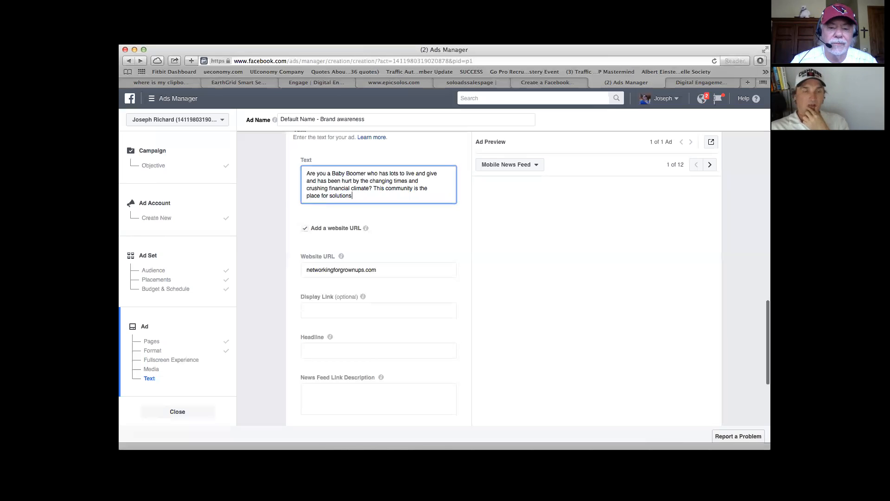
{"action": "type", "text": ", and a place"}
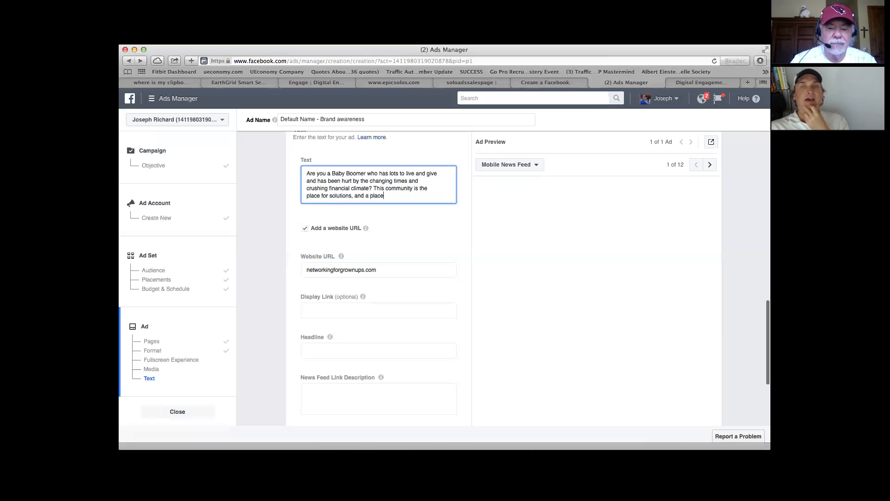
{"action": "type", "text": " for li"}
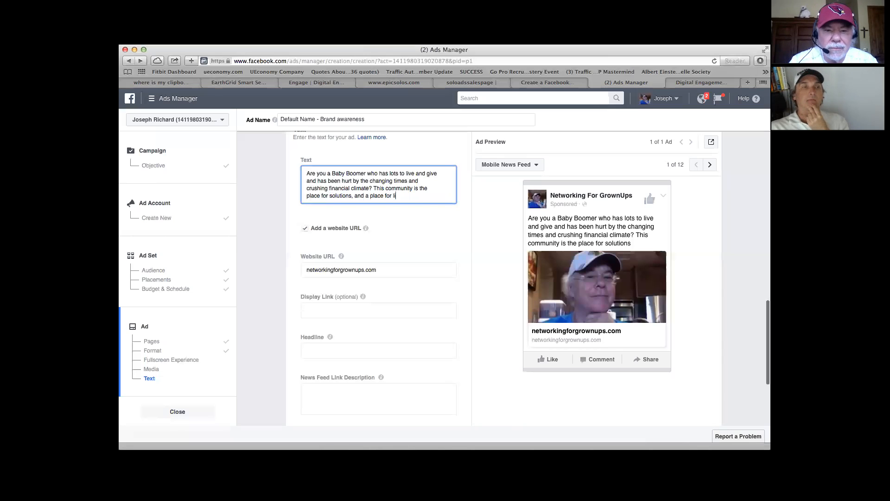
{"action": "type", "text": "ke mionds"}
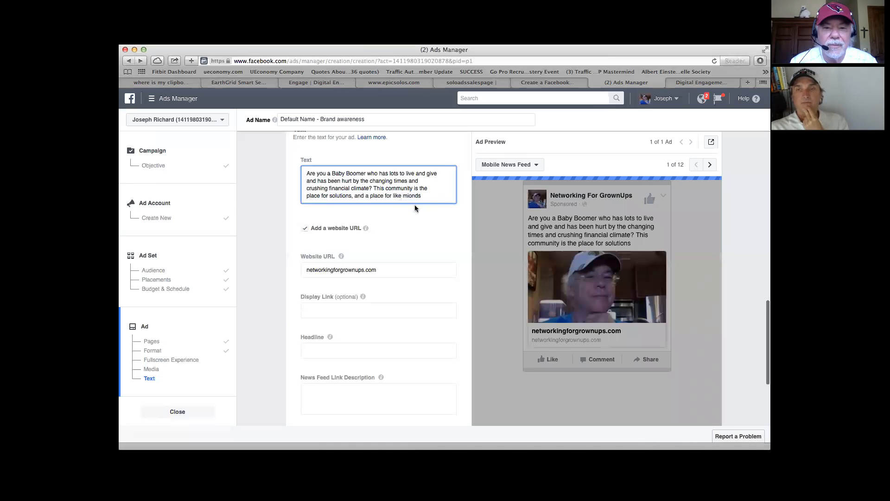
{"action": "left_click", "coordinate": [415, 204]}
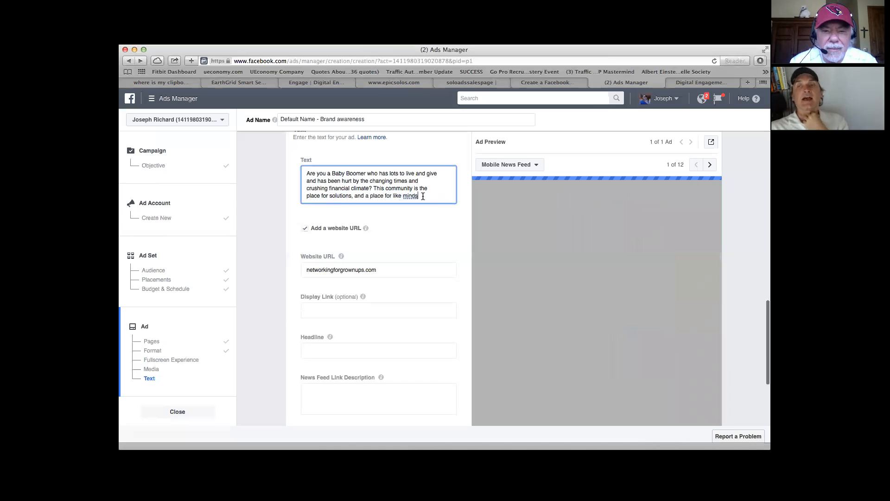
{"action": "type", "text": ".."}
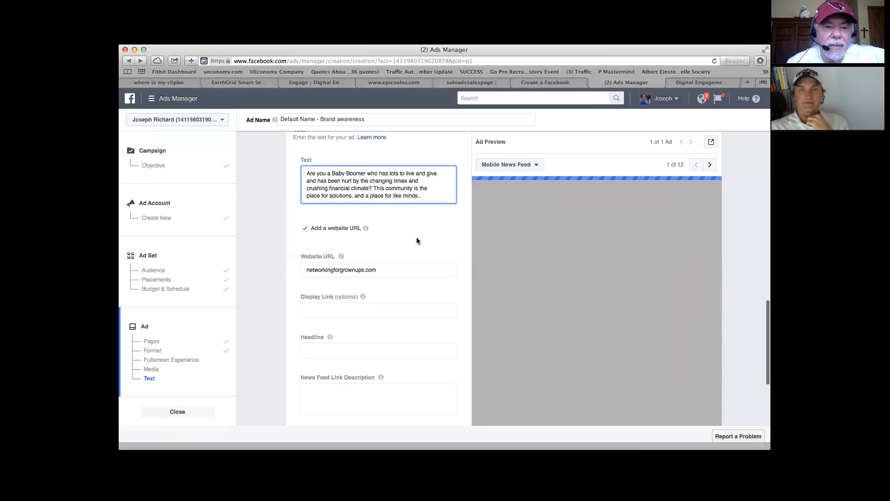
Step: Finish the main text with "to share solutions...let's do this...together!"
{"action": "scroll", "coordinate": [416, 240], "scroll_direction": "down", "scroll_amount": 1}
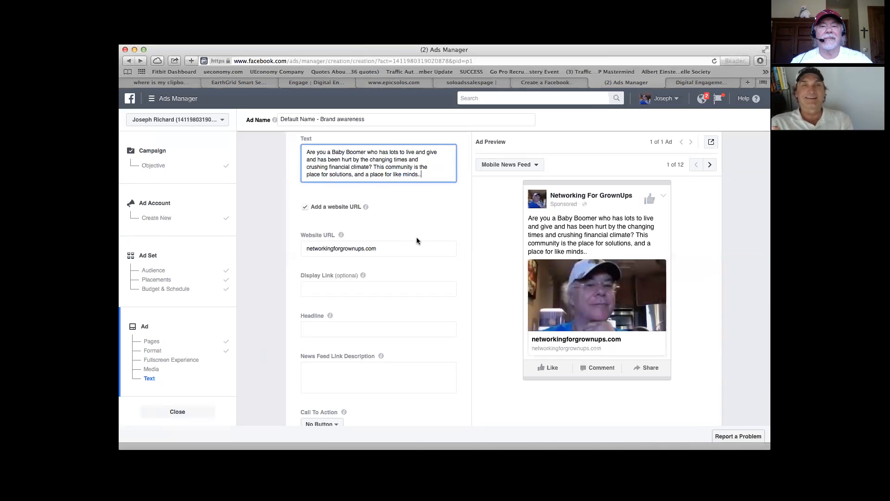
{"action": "type", "text": "to share solutions"}
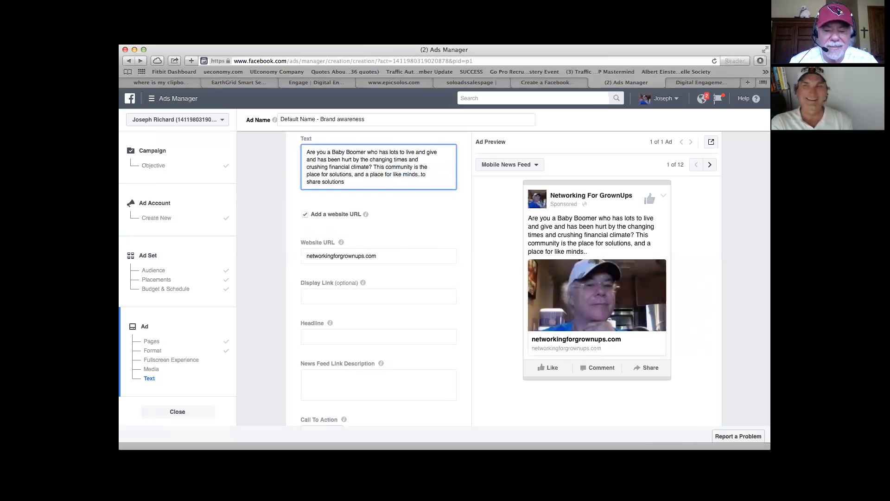
{"action": "type", "text": "...le"}
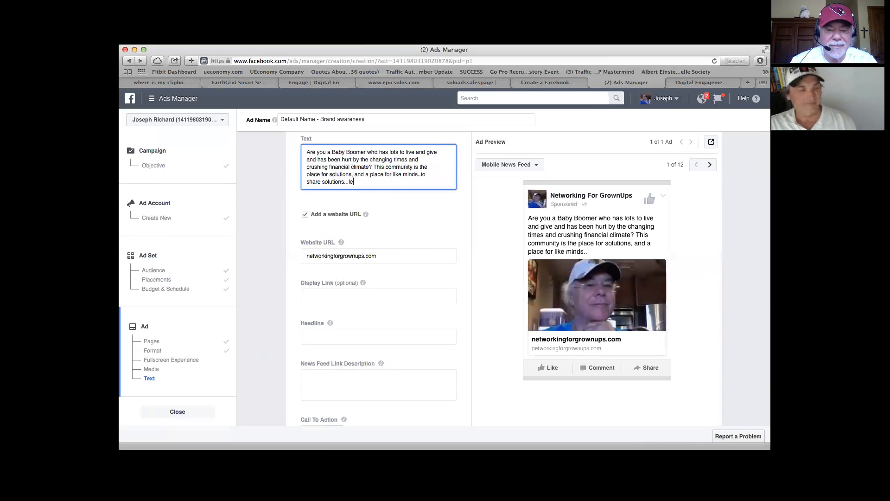
{"action": "type", "text": "t's do thio"}
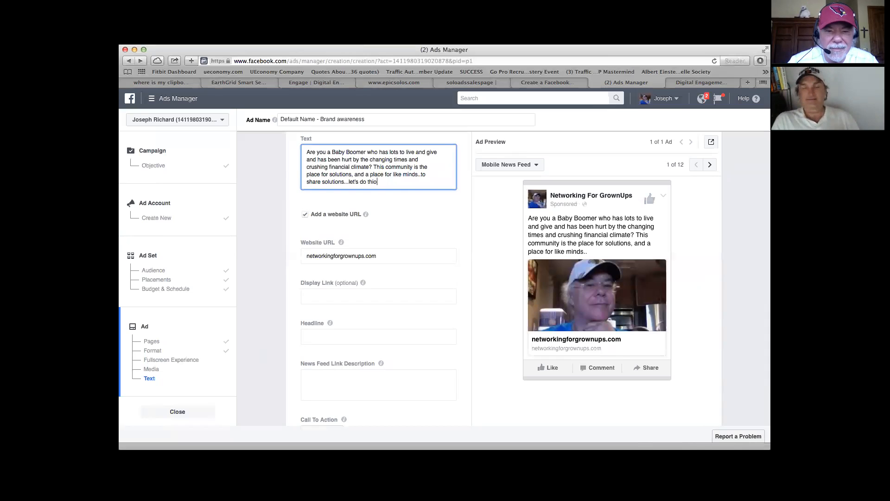
{"action": "key", "text": "BackSpace"}
{"action": "type", "text": "s...together"}
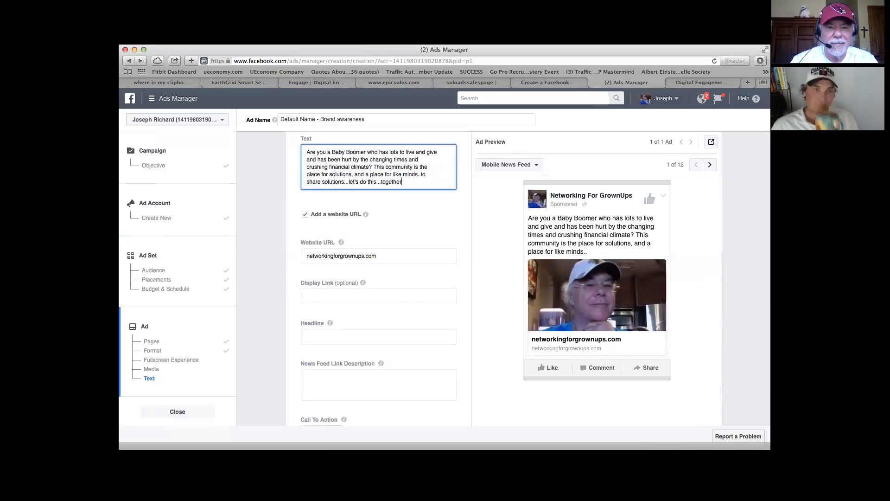
{"action": "type", "text": "!"}
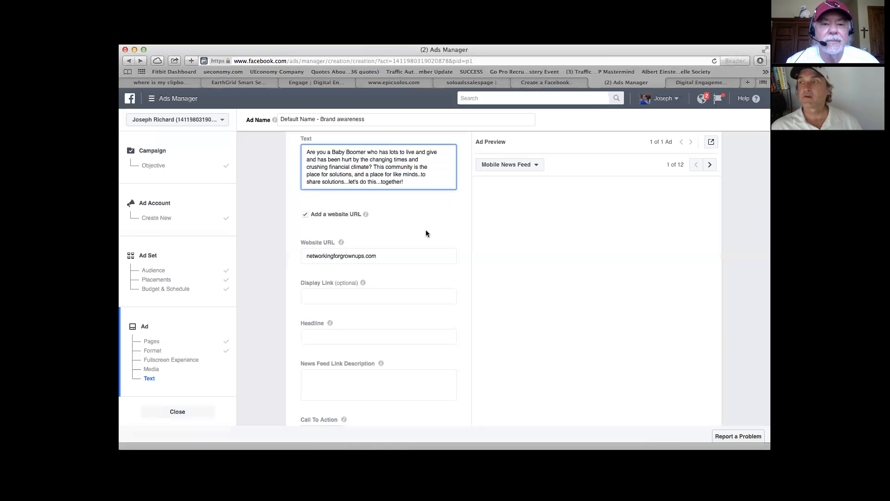
Step: Check the completed ad text and remaining optional fields, and confirm the brand awareness ad
{"action": "scroll", "coordinate": [448, 236], "scroll_direction": "down", "scroll_amount": 3}
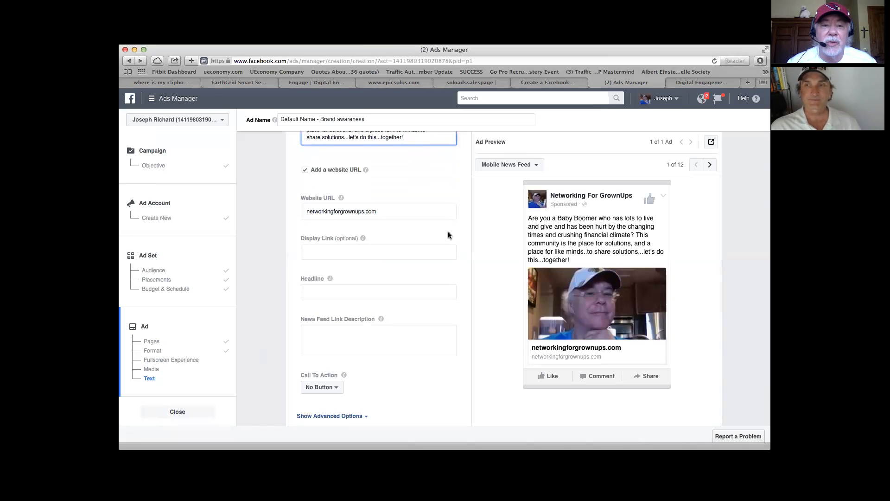
{"action": "scroll", "coordinate": [448, 235], "scroll_direction": "up", "scroll_amount": 3}
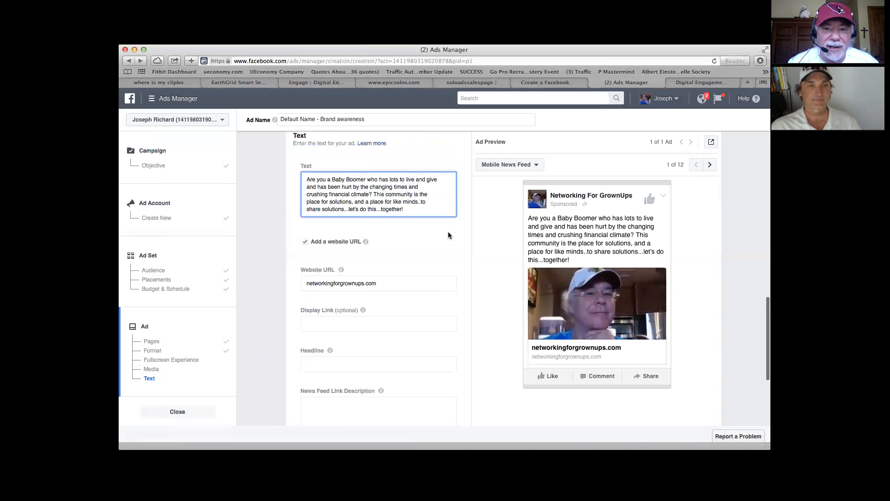
{"action": "scroll", "coordinate": [448, 235], "scroll_direction": "down", "scroll_amount": 5}
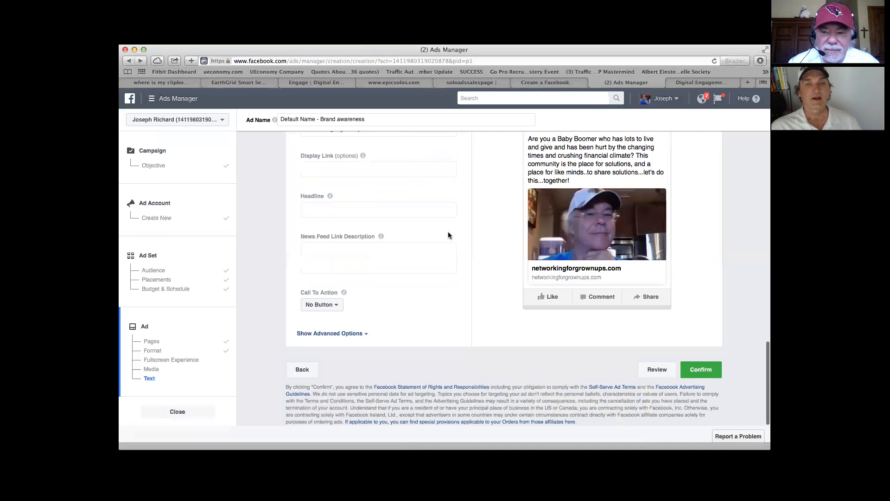
{"action": "left_click", "coordinate": [701, 370]}
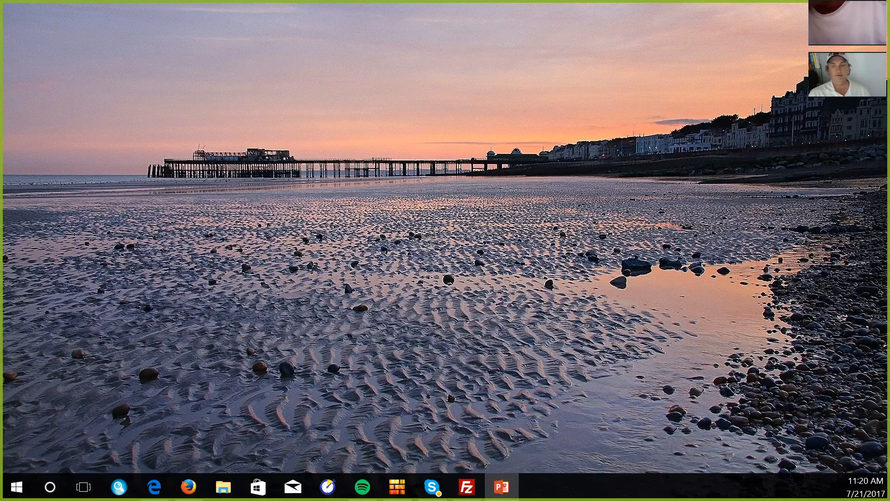
Step: Switch to PowerPoint and start the slide show containing the "Push & Pull" slide
{"action": "key", "text": "F5"}
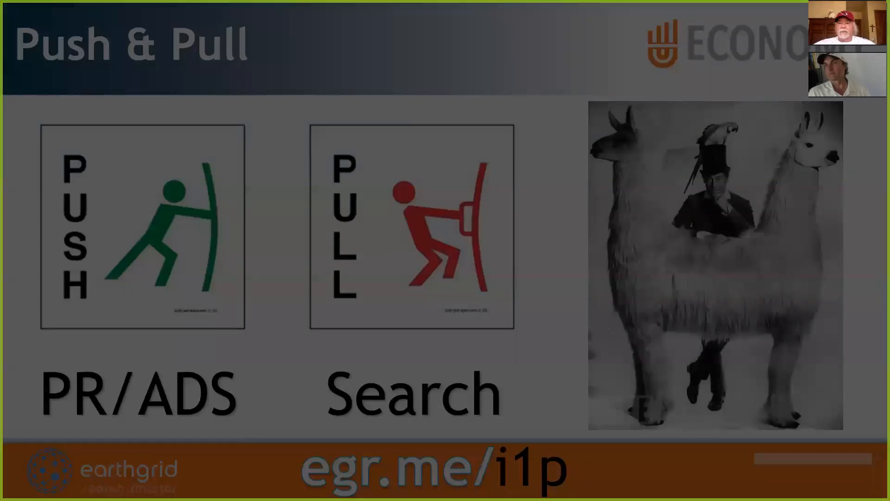
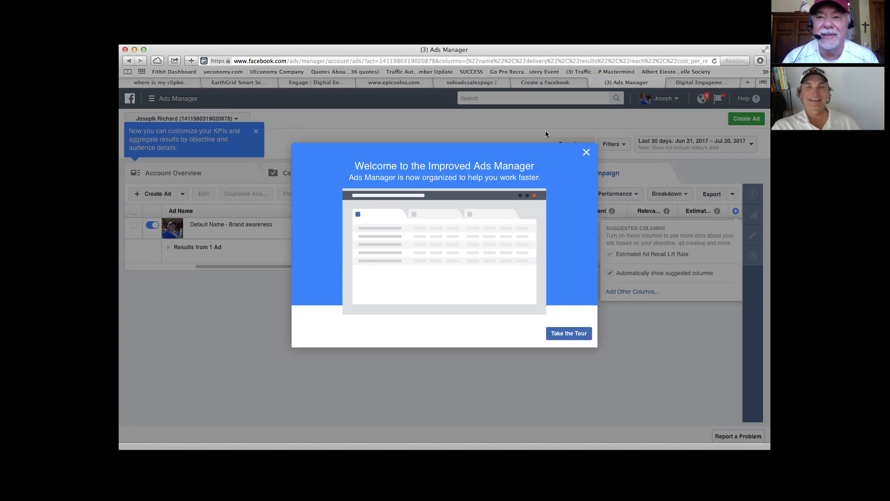
Step: Dismiss the Ads Manager welcome tour and the KPI customization tip, and check the list of available ad accounts
{"action": "left_click", "coordinate": [586, 153]}
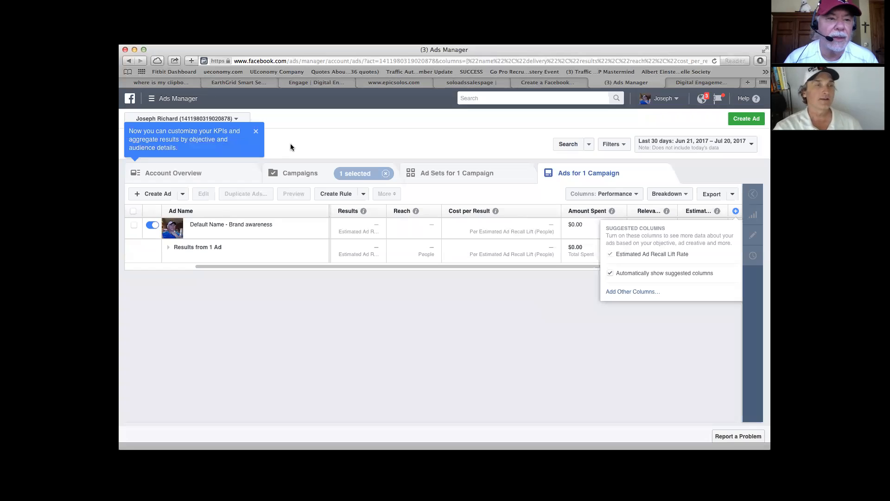
{"action": "left_click", "coordinate": [256, 134]}
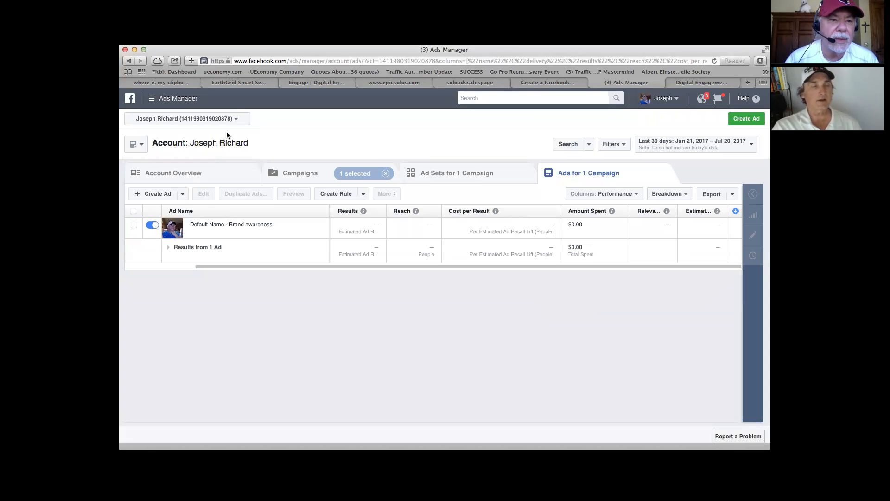
{"action": "left_click", "coordinate": [235, 120]}
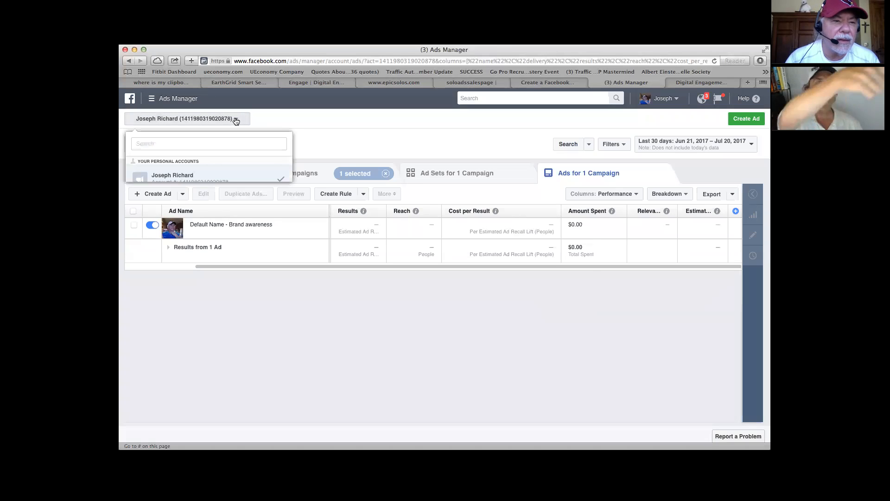
{"action": "left_click", "coordinate": [285, 120]}
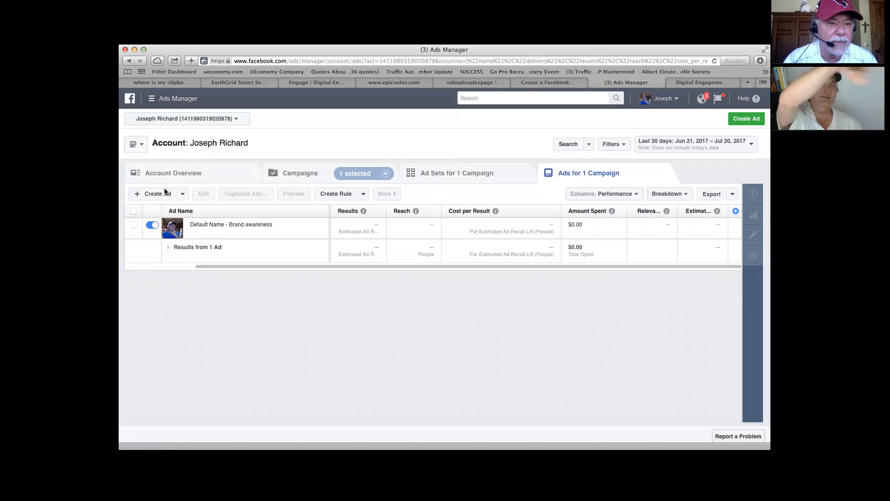
Step: Open the Ad Account Settings and look through the Account Information fields
{"action": "left_click", "coordinate": [158, 97]}
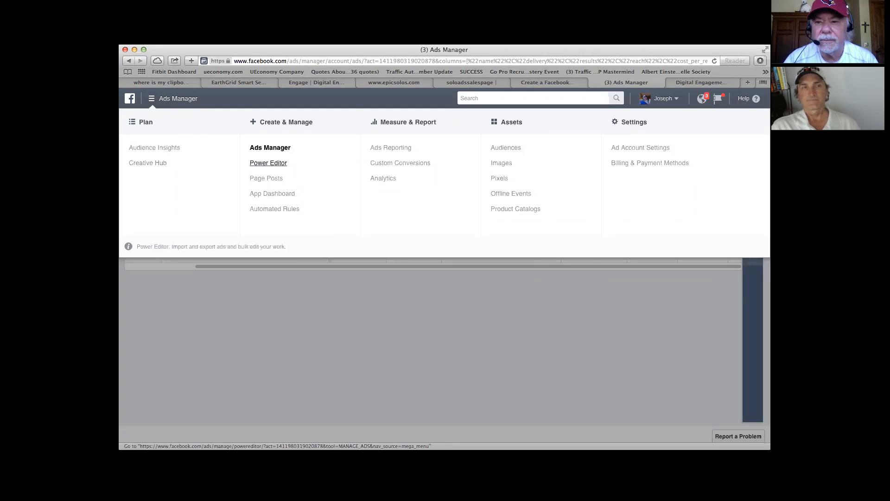
{"action": "left_click", "coordinate": [648, 148]}
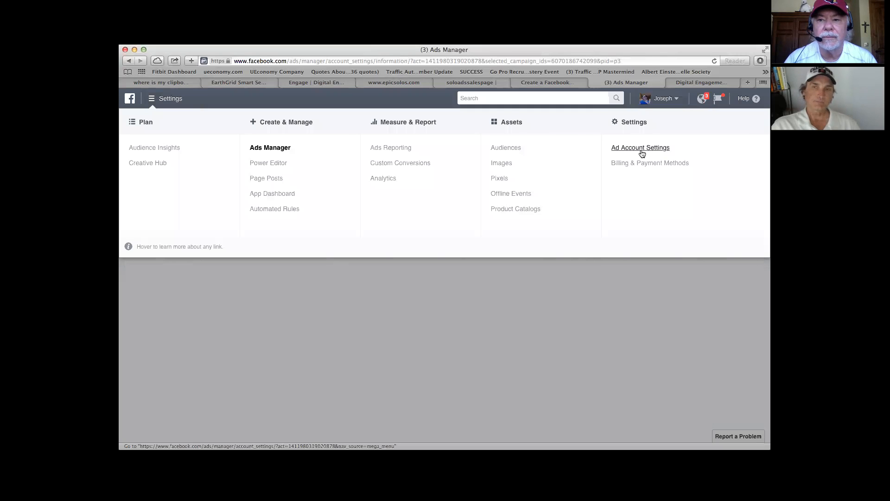
{"action": "left_click", "coordinate": [640, 149]}
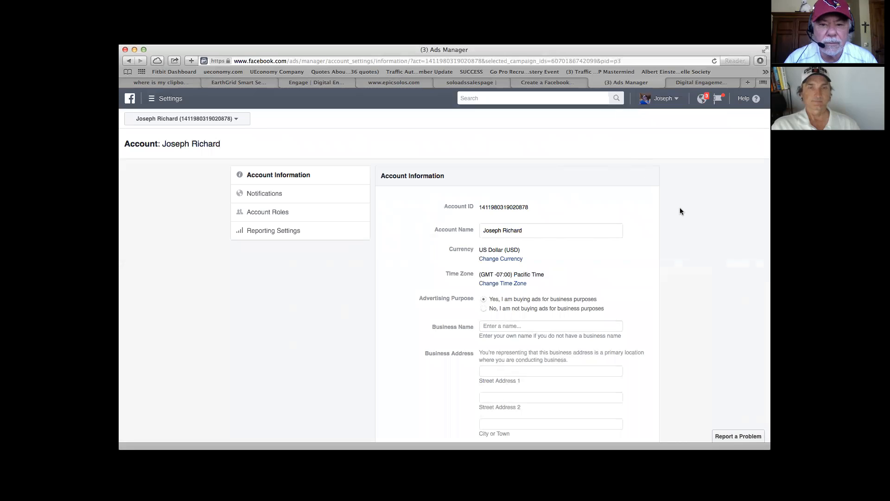
{"action": "scroll", "coordinate": [700, 221], "scroll_direction": "down", "scroll_amount": 3}
{"action": "scroll", "coordinate": [699, 222], "scroll_direction": "up", "scroll_amount": 2}
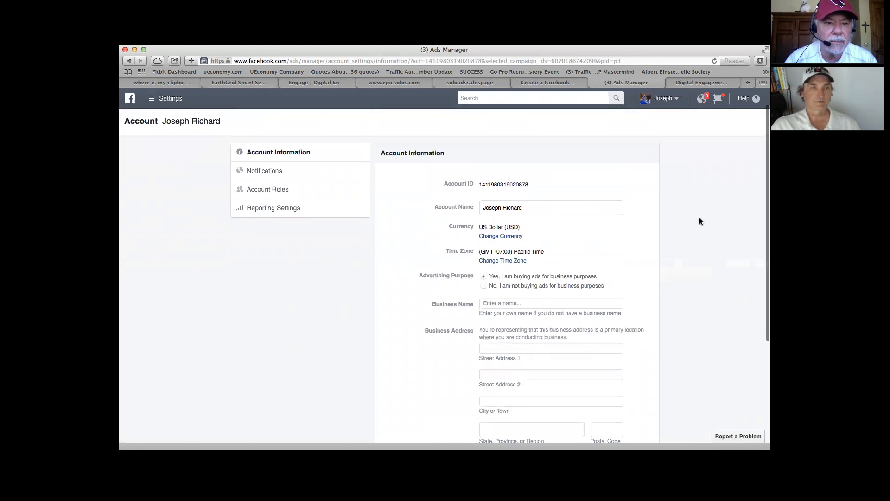
Step: Start adding a user under Account Roles, entering the person's name and choosing the Ad account admin role
{"action": "left_click", "coordinate": [272, 190]}
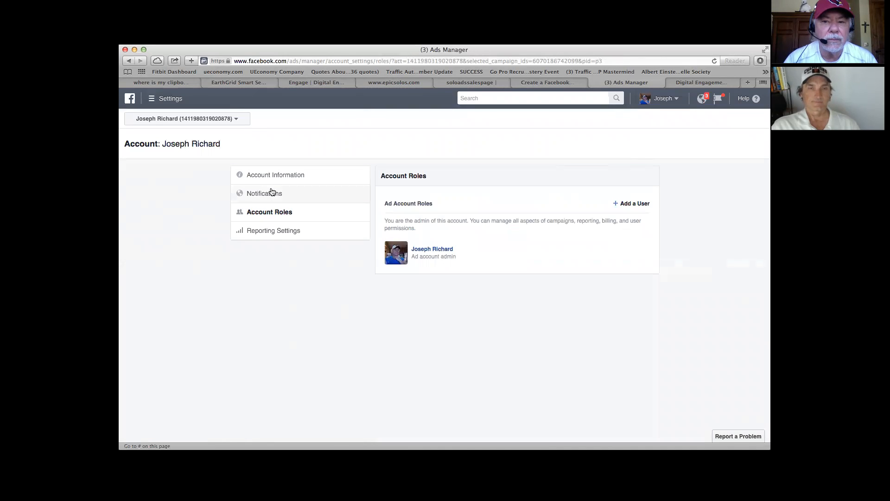
{"action": "left_click", "coordinate": [636, 207]}
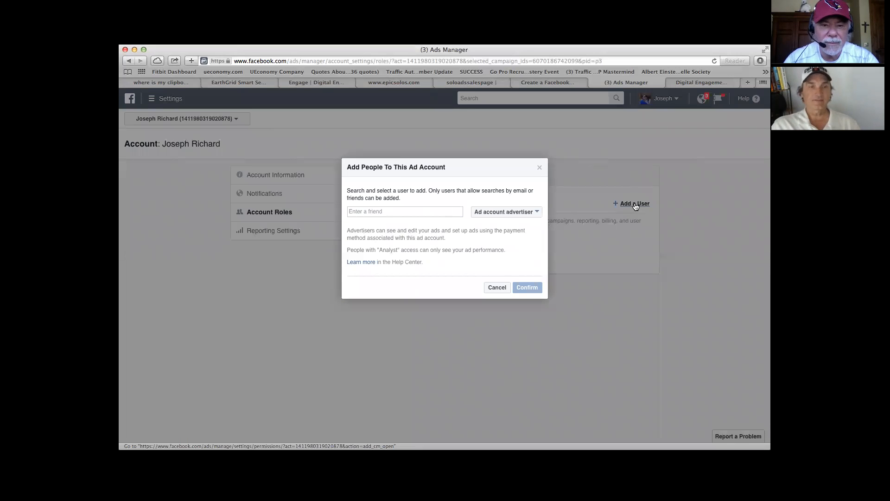
{"action": "left_click", "coordinate": [458, 212]}
{"action": "type", "text": "vikto"}
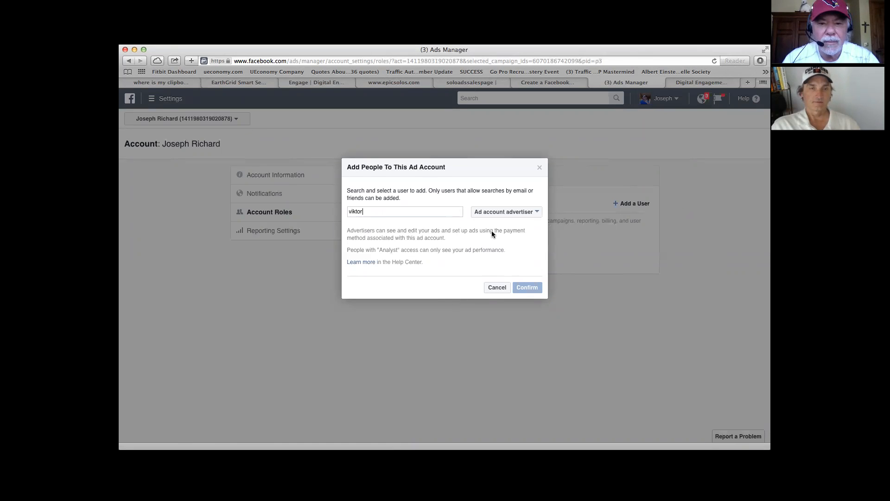
{"action": "type", "text": "r"}
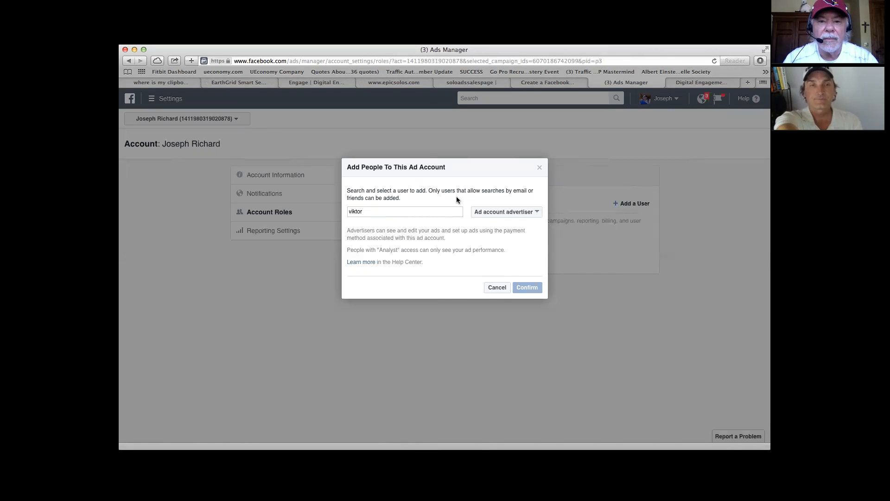
{"action": "left_click", "coordinate": [537, 212]}
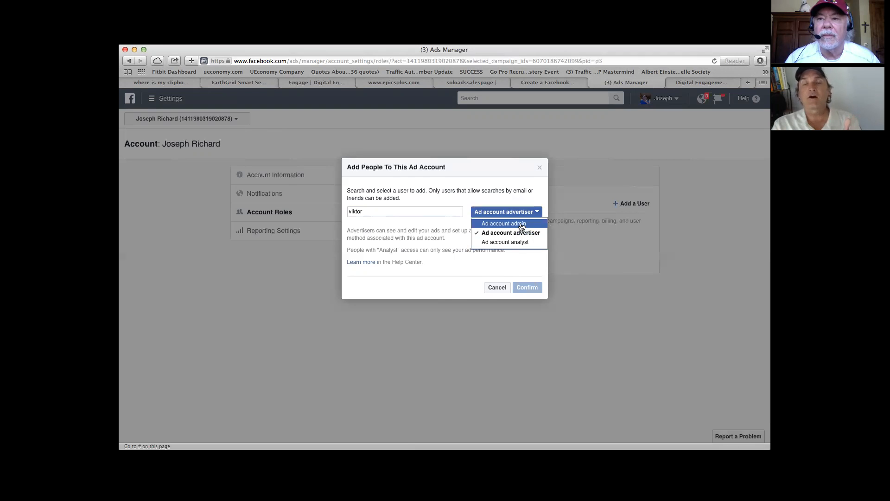
{"action": "left_click", "coordinate": [504, 223]}
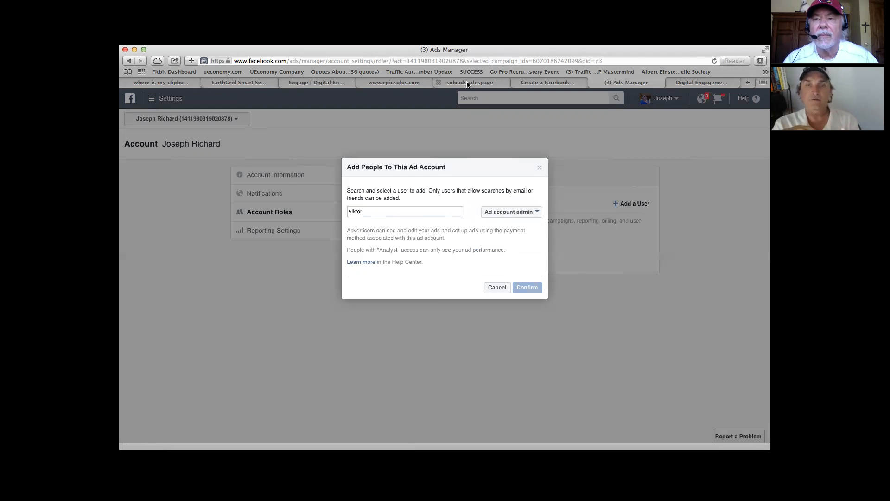
Step: Go to the Digital Engagement Group website's home page and open its Marketing ROI webinar page
{"action": "left_click", "coordinate": [344, 86]}
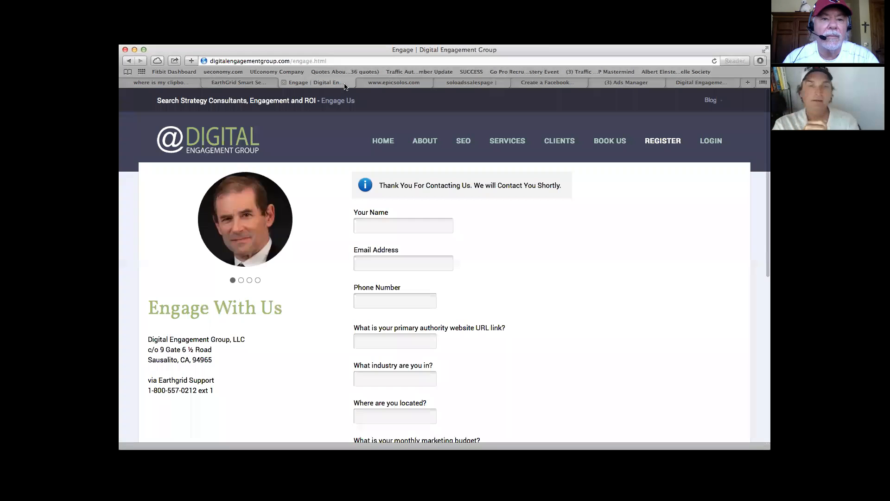
{"action": "left_click", "coordinate": [266, 83]}
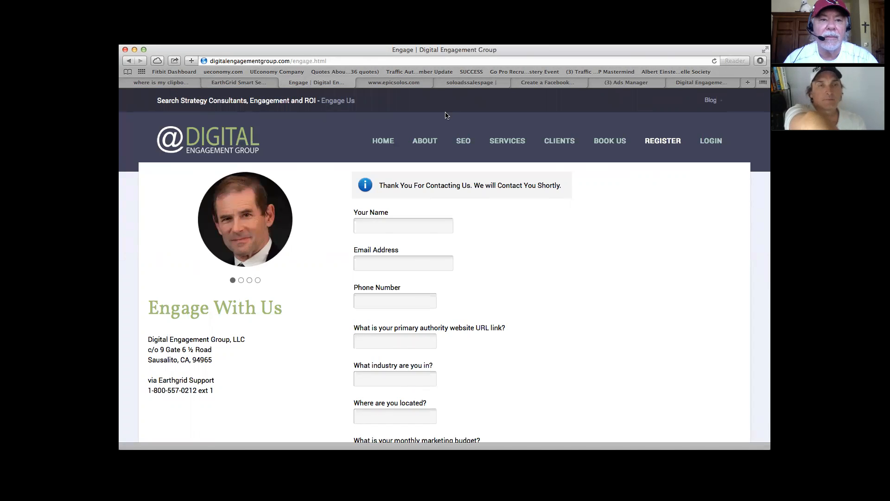
{"action": "left_click", "coordinate": [387, 145]}
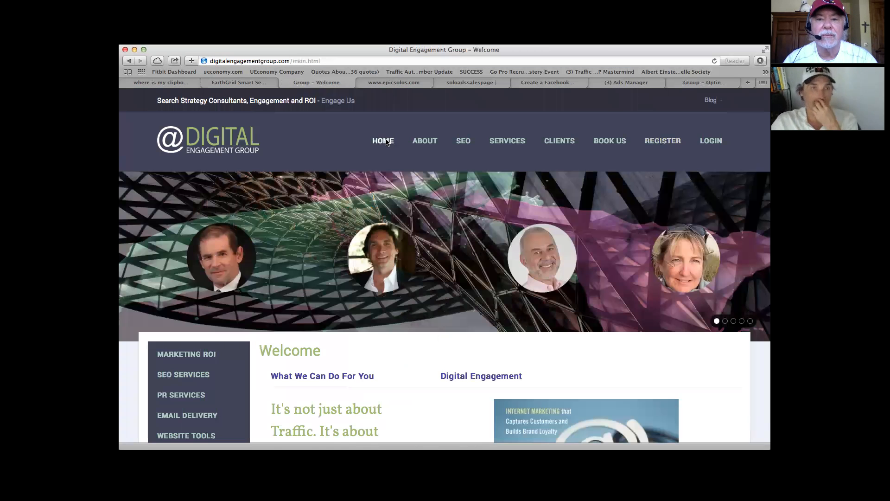
{"action": "scroll", "coordinate": [353, 159], "scroll_direction": "down", "scroll_amount": 2}
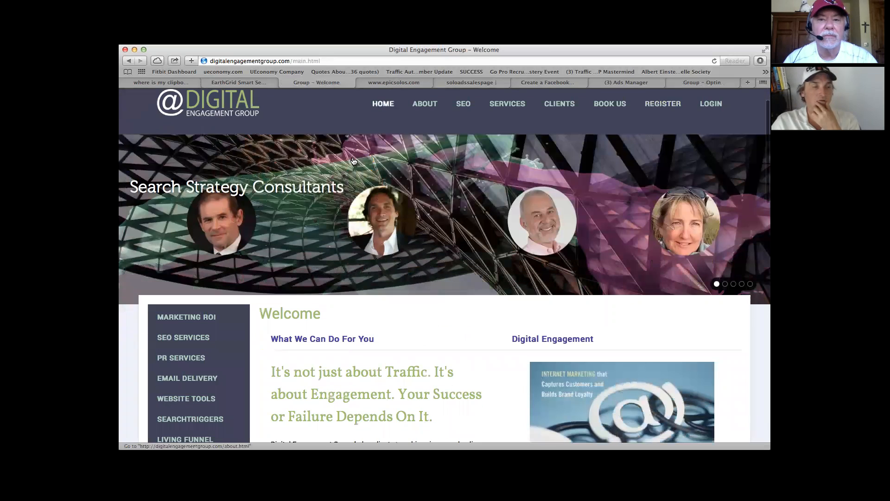
{"action": "scroll", "coordinate": [353, 161], "scroll_direction": "down", "scroll_amount": 1}
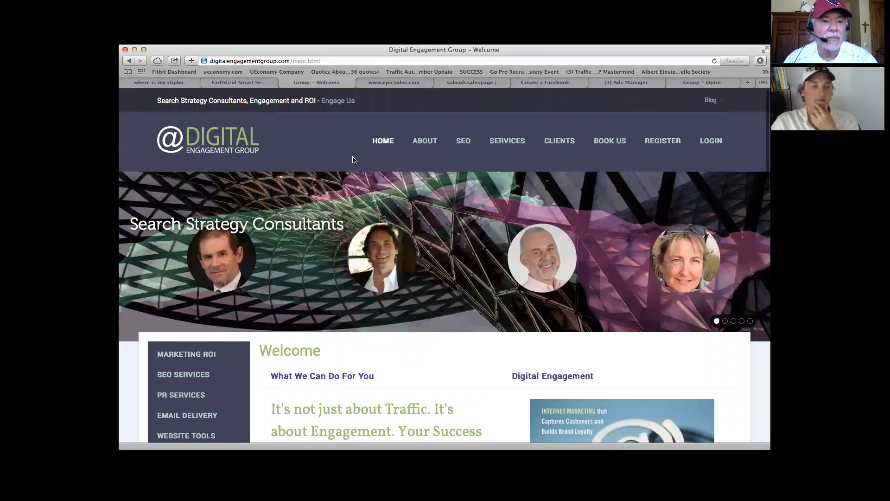
{"action": "left_click", "coordinate": [183, 292]}
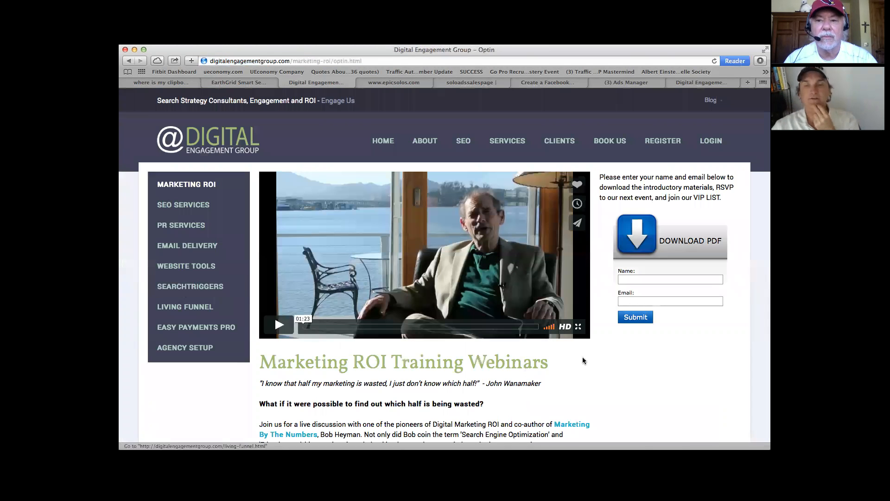
Step: Fill in the Download PDF opt-in form with the subscriber's name and e-mail address, and submit it
{"action": "left_click", "coordinate": [641, 278]}
{"action": "type", "text": "joe"}
{"action": "left_click", "coordinate": [658, 302]}
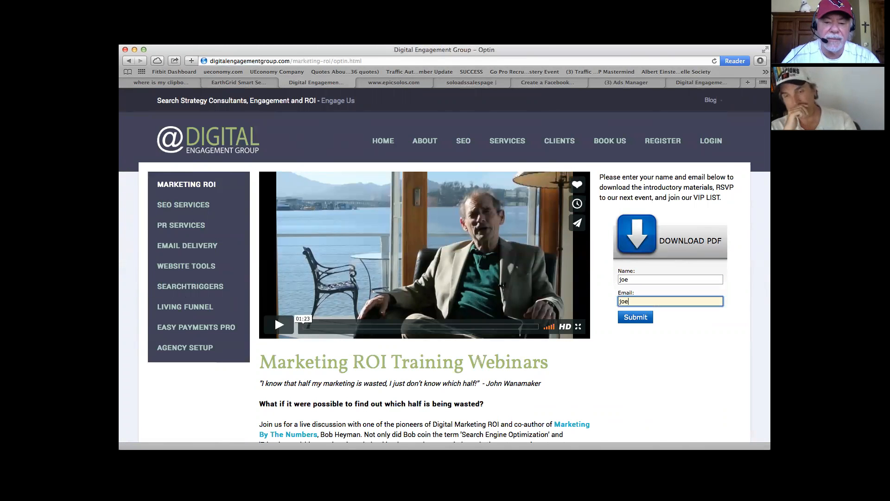
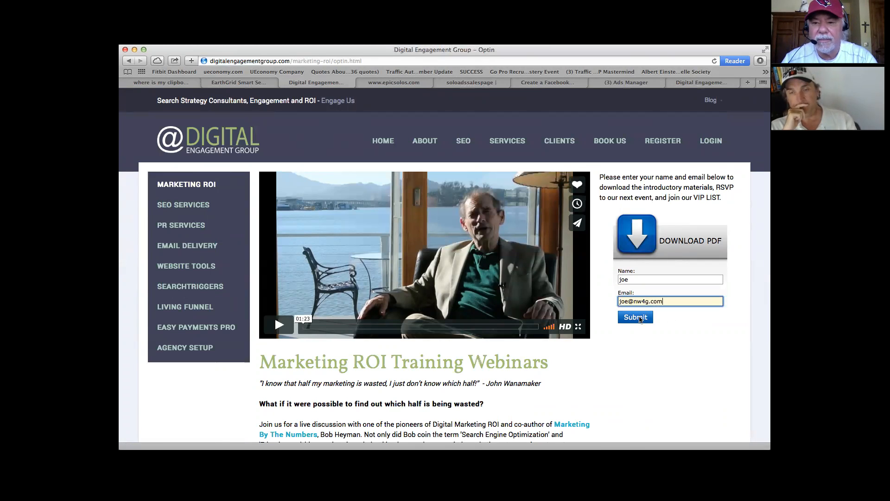
{"action": "left_click", "coordinate": [635, 317]}
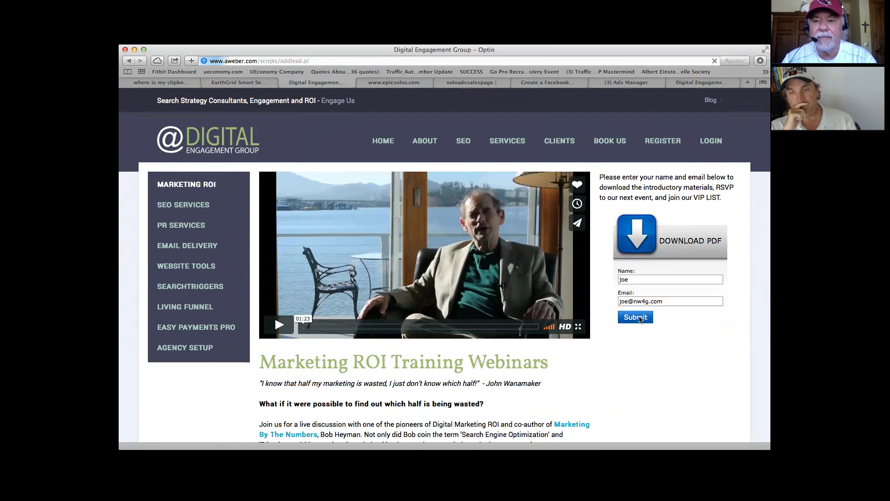